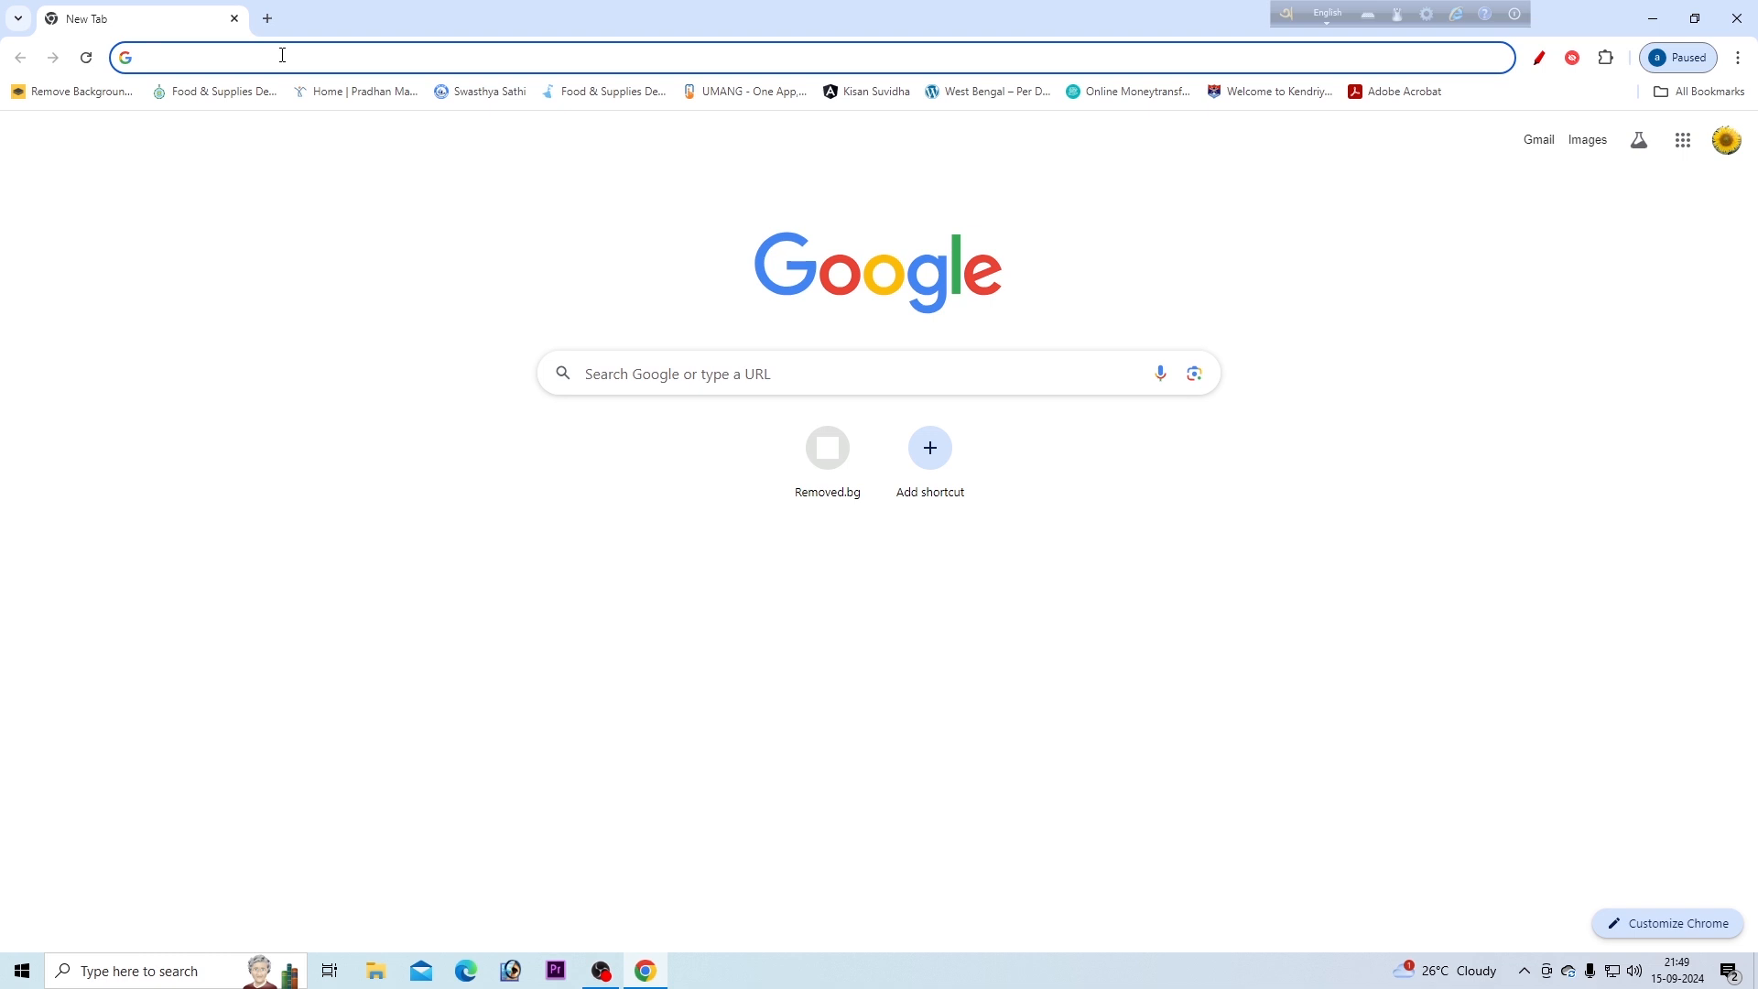
- Open the West Bengal eDistrict portal at edistrict.wb.gov.in and go to its login page
text(edistrict.wb.gov.in)
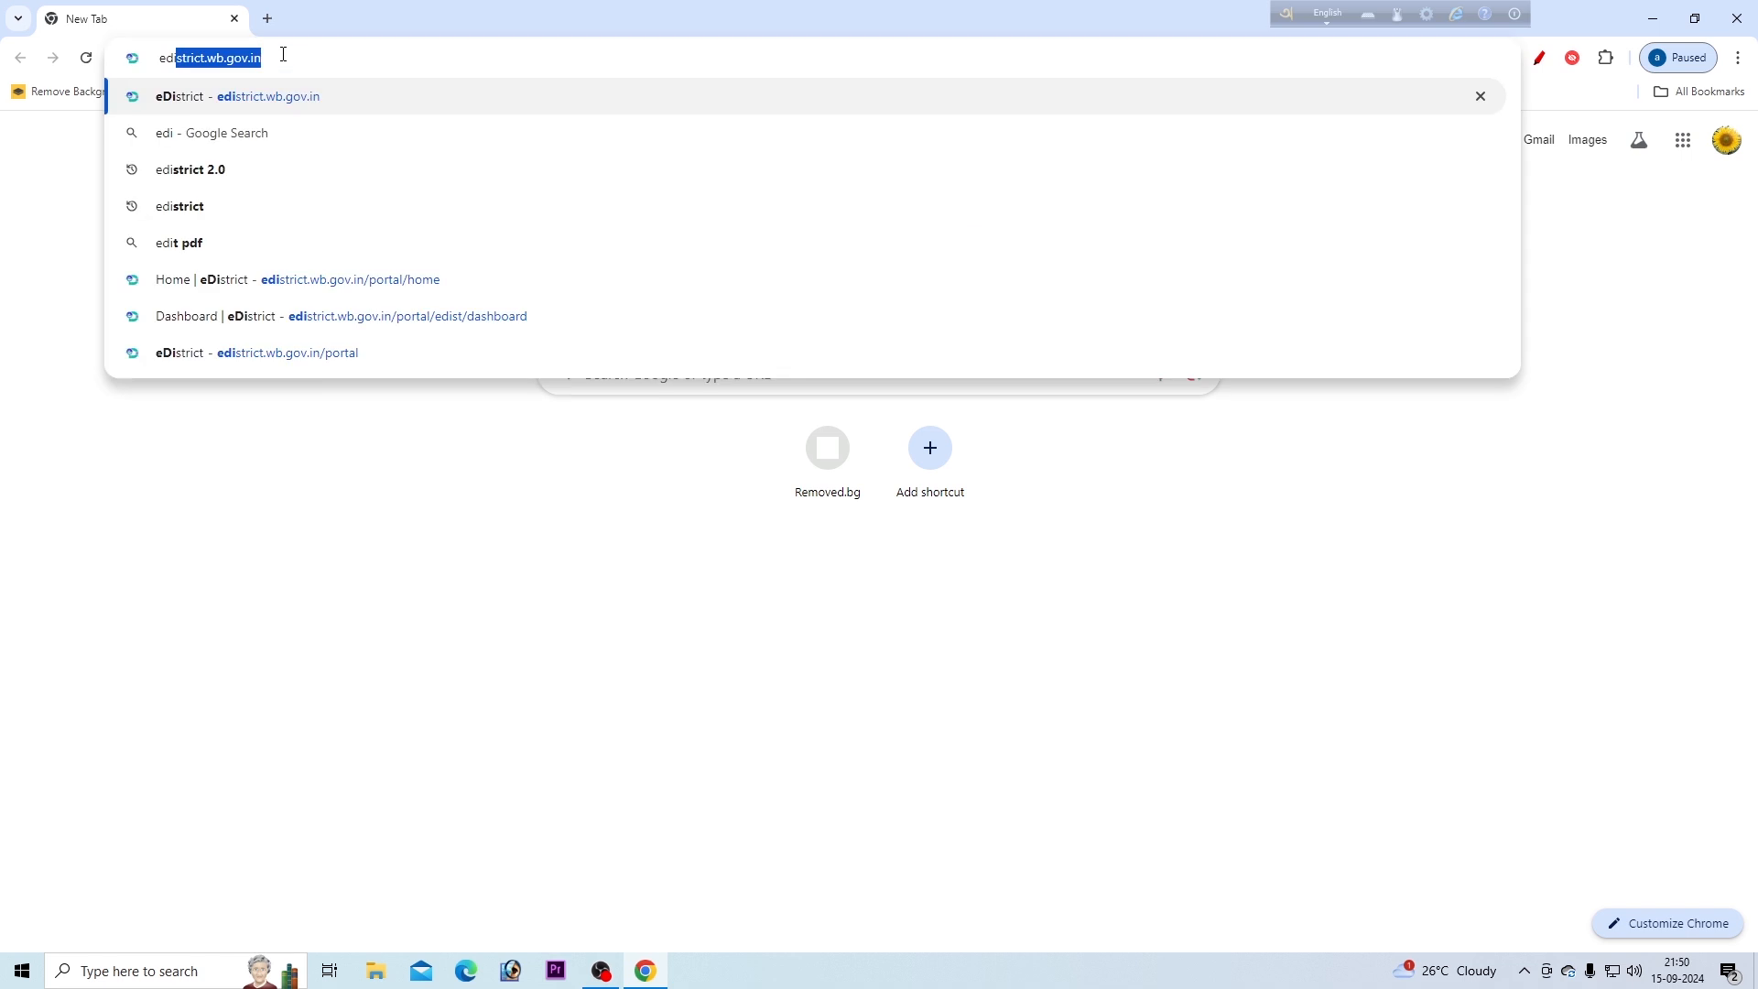
key(Return)
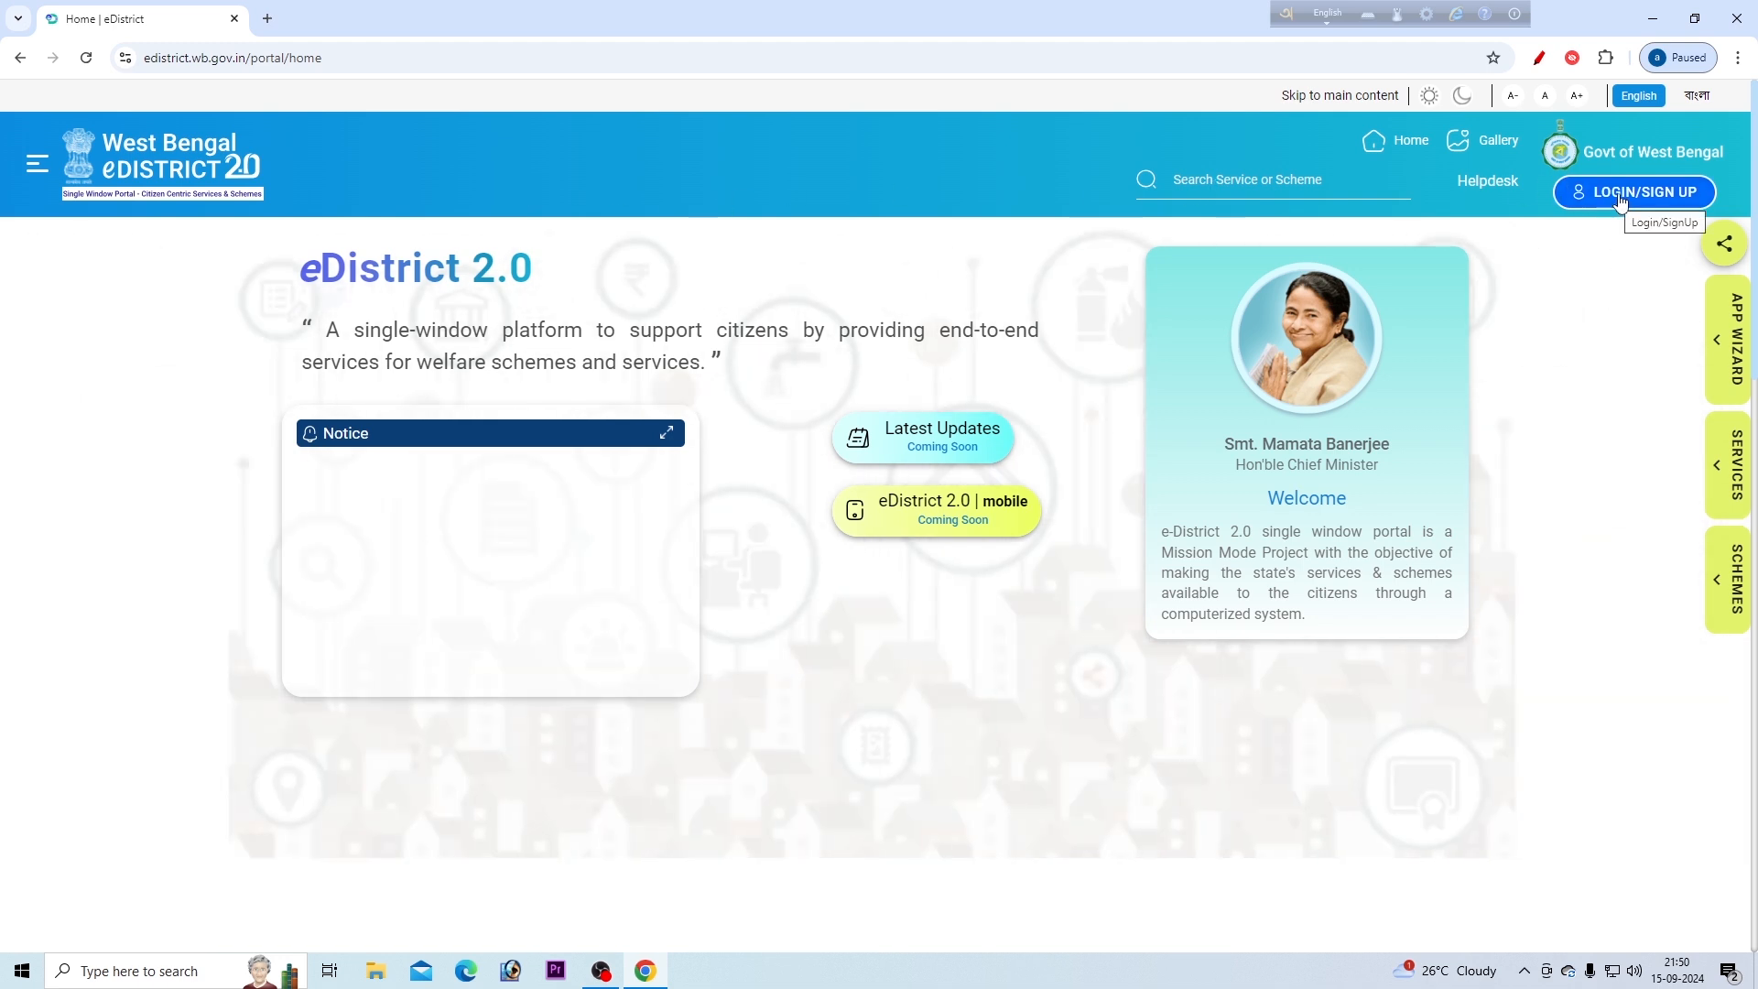
click(1619, 202)
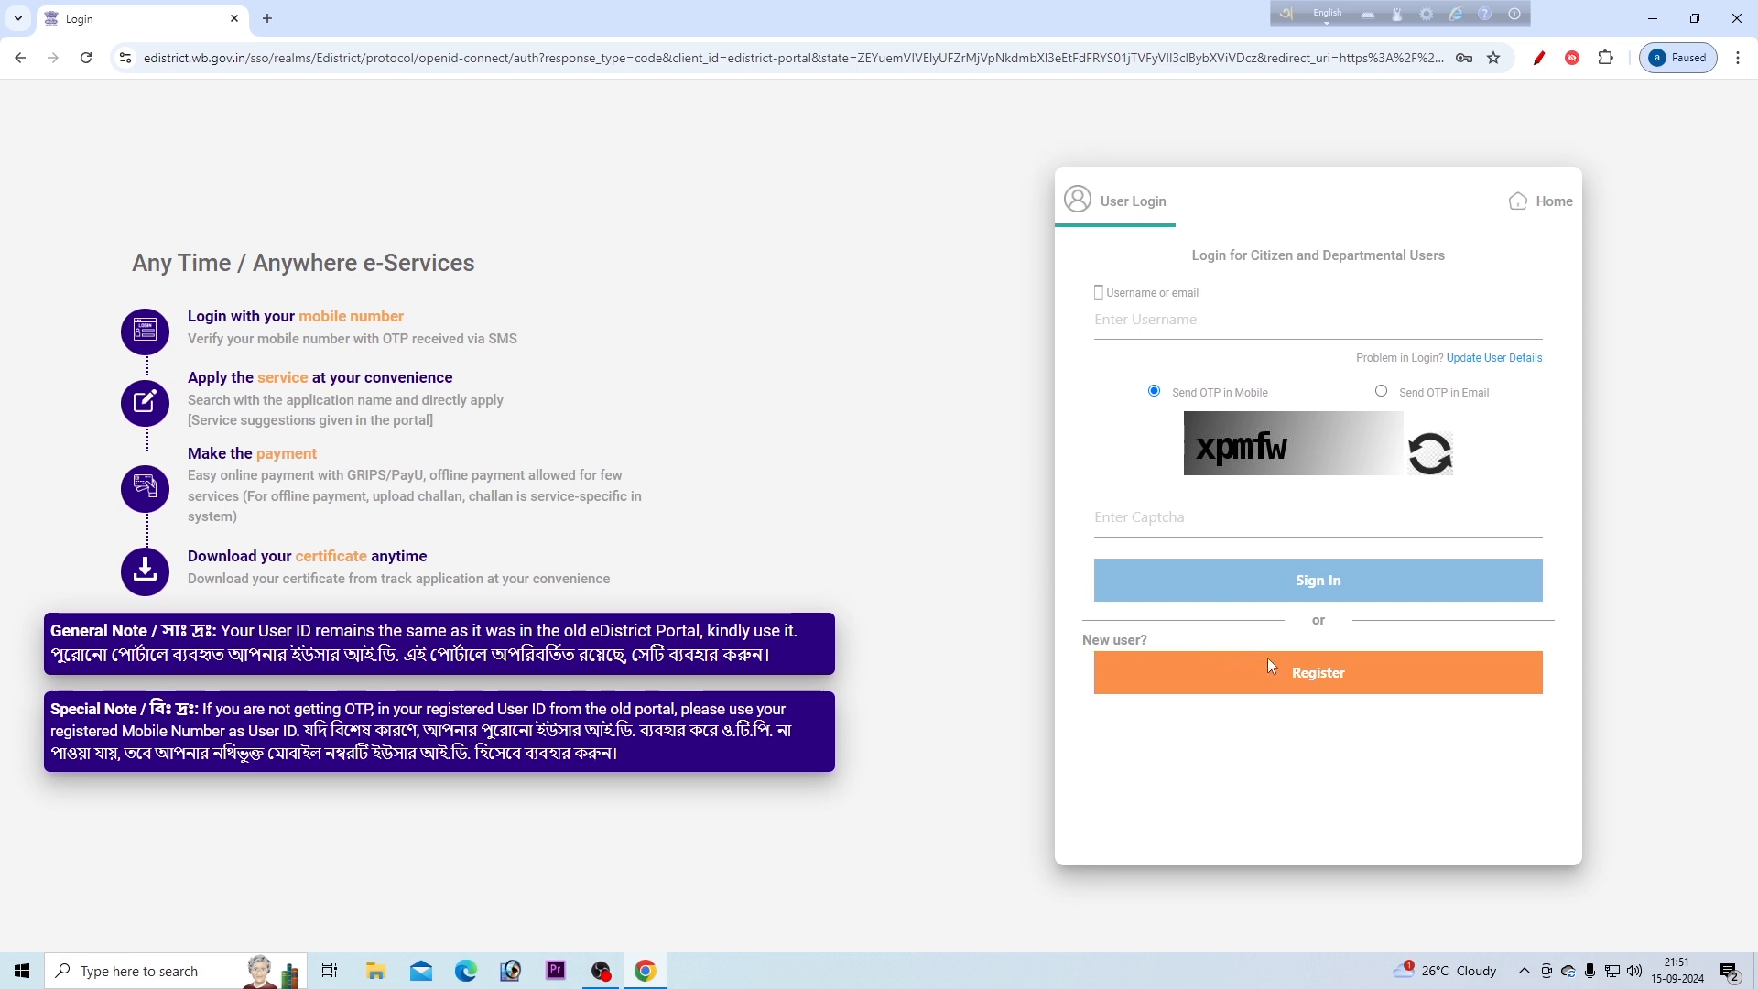
- Check the new-user registration form, and return to the login page to enter the captcha for signing in
click(1314, 673)
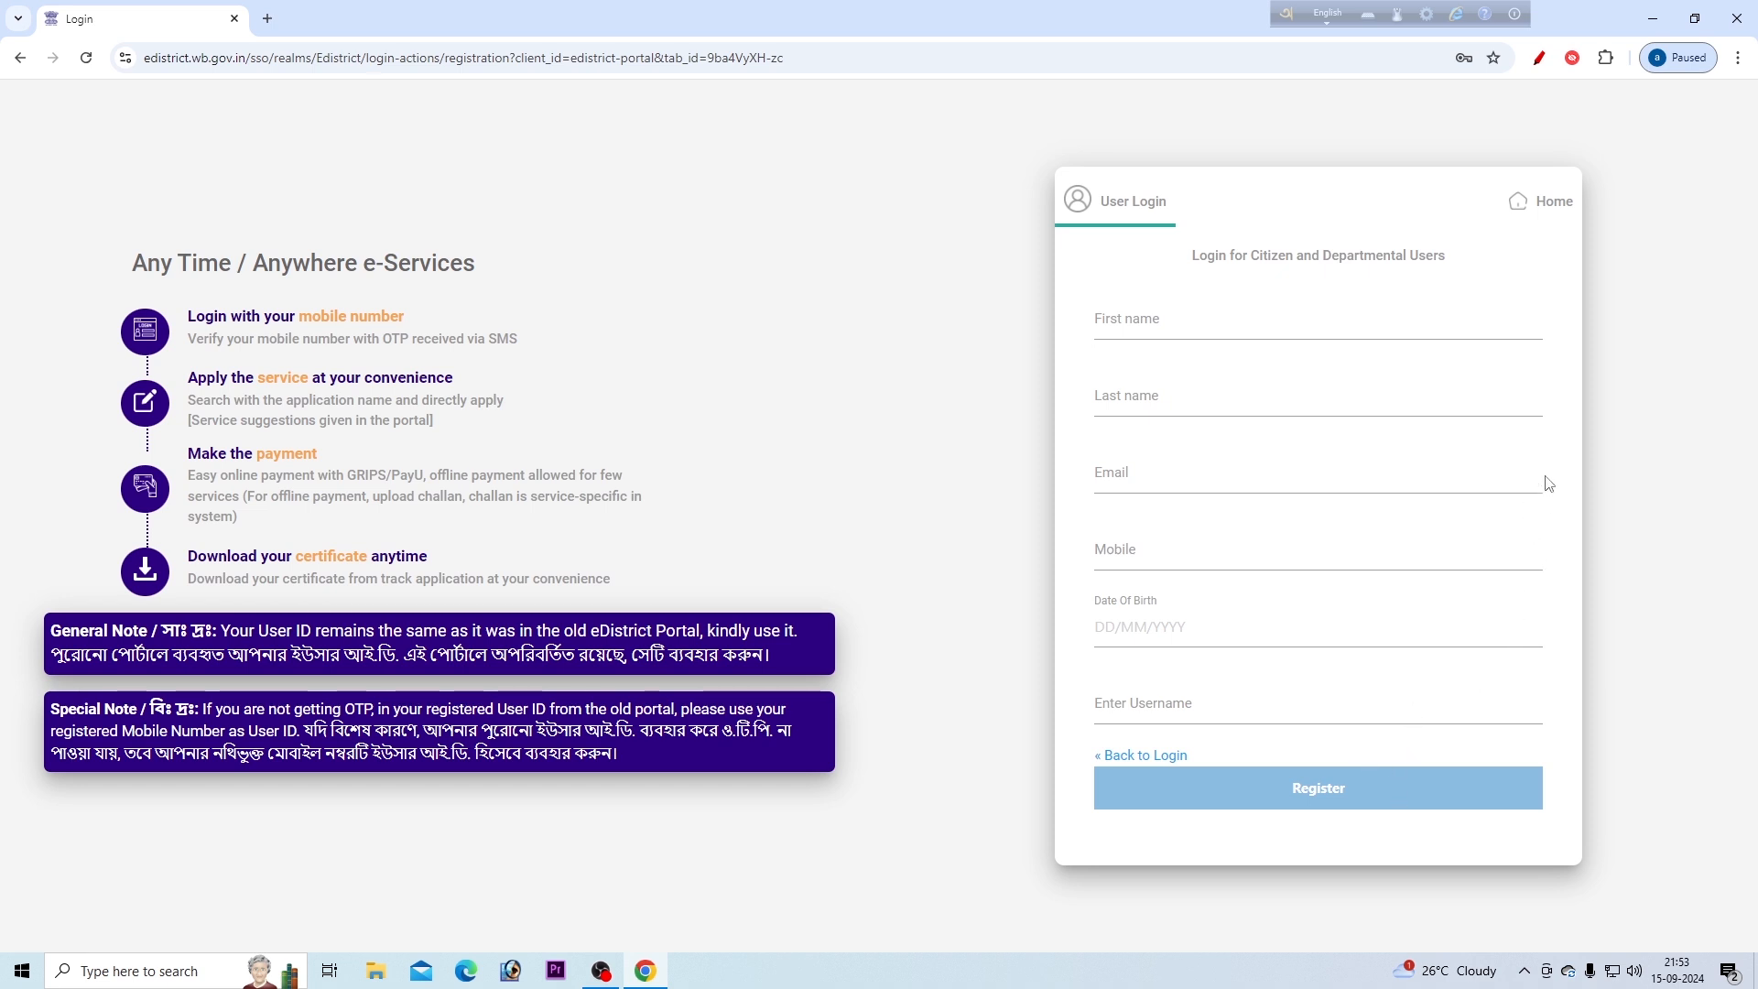
click(1550, 217)
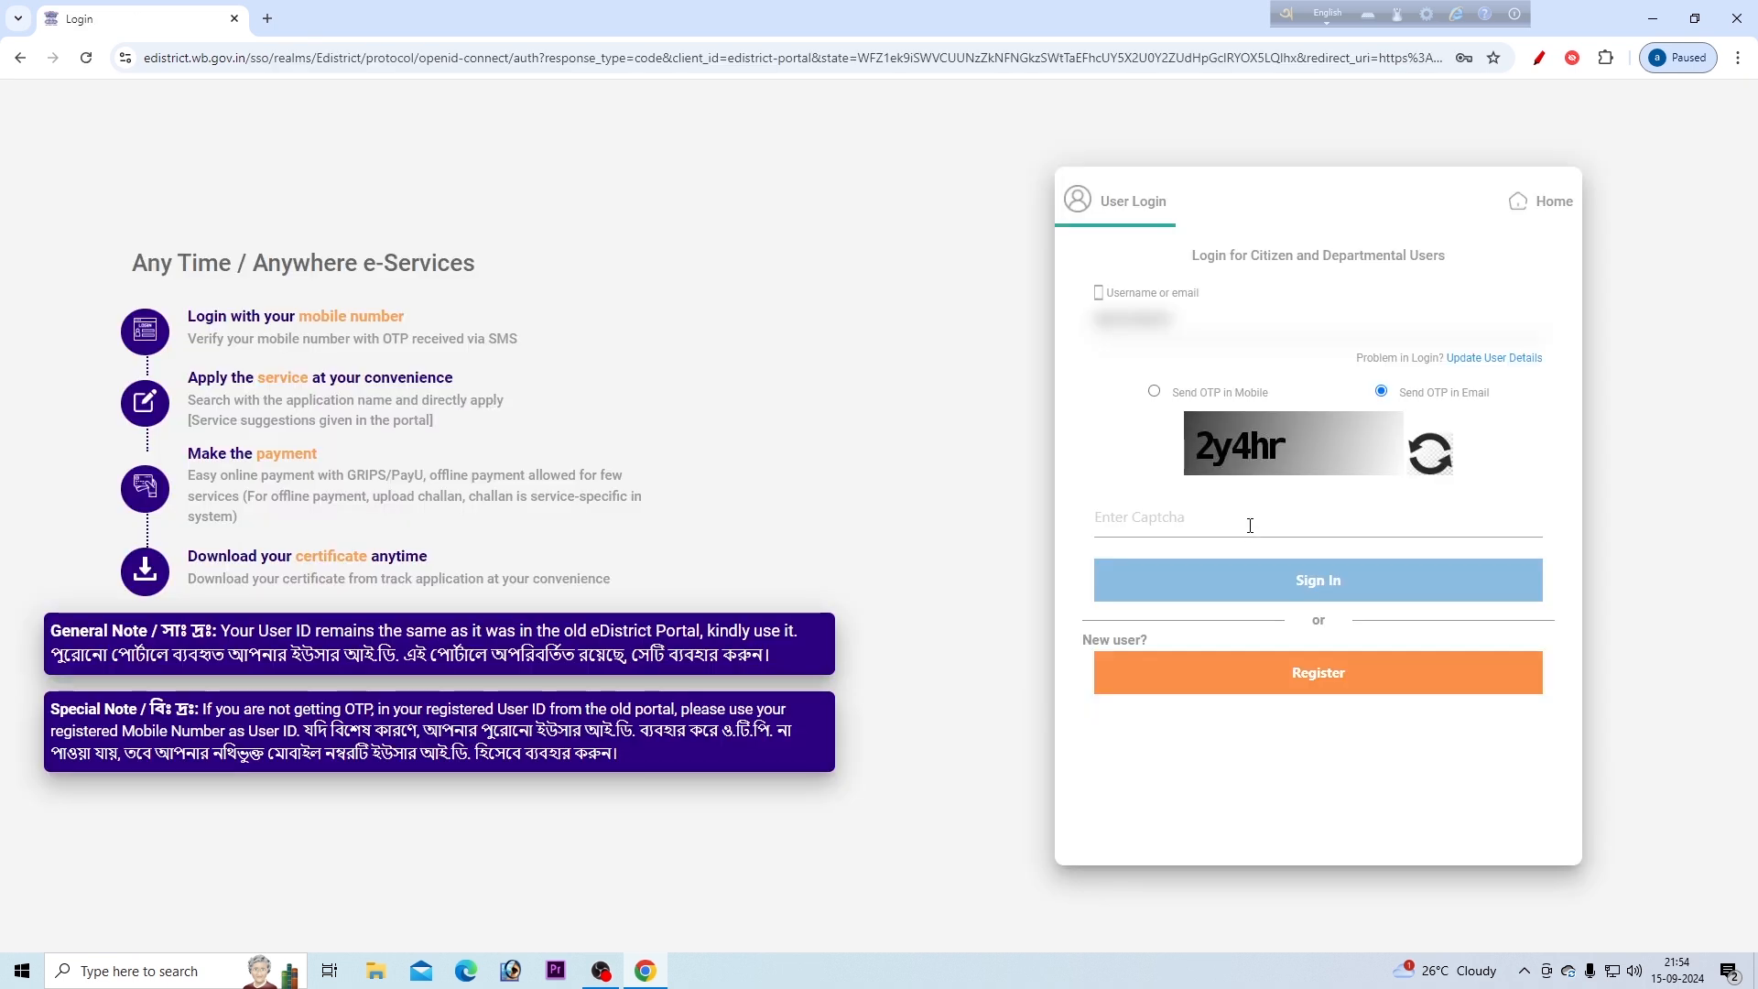
click(1210, 517)
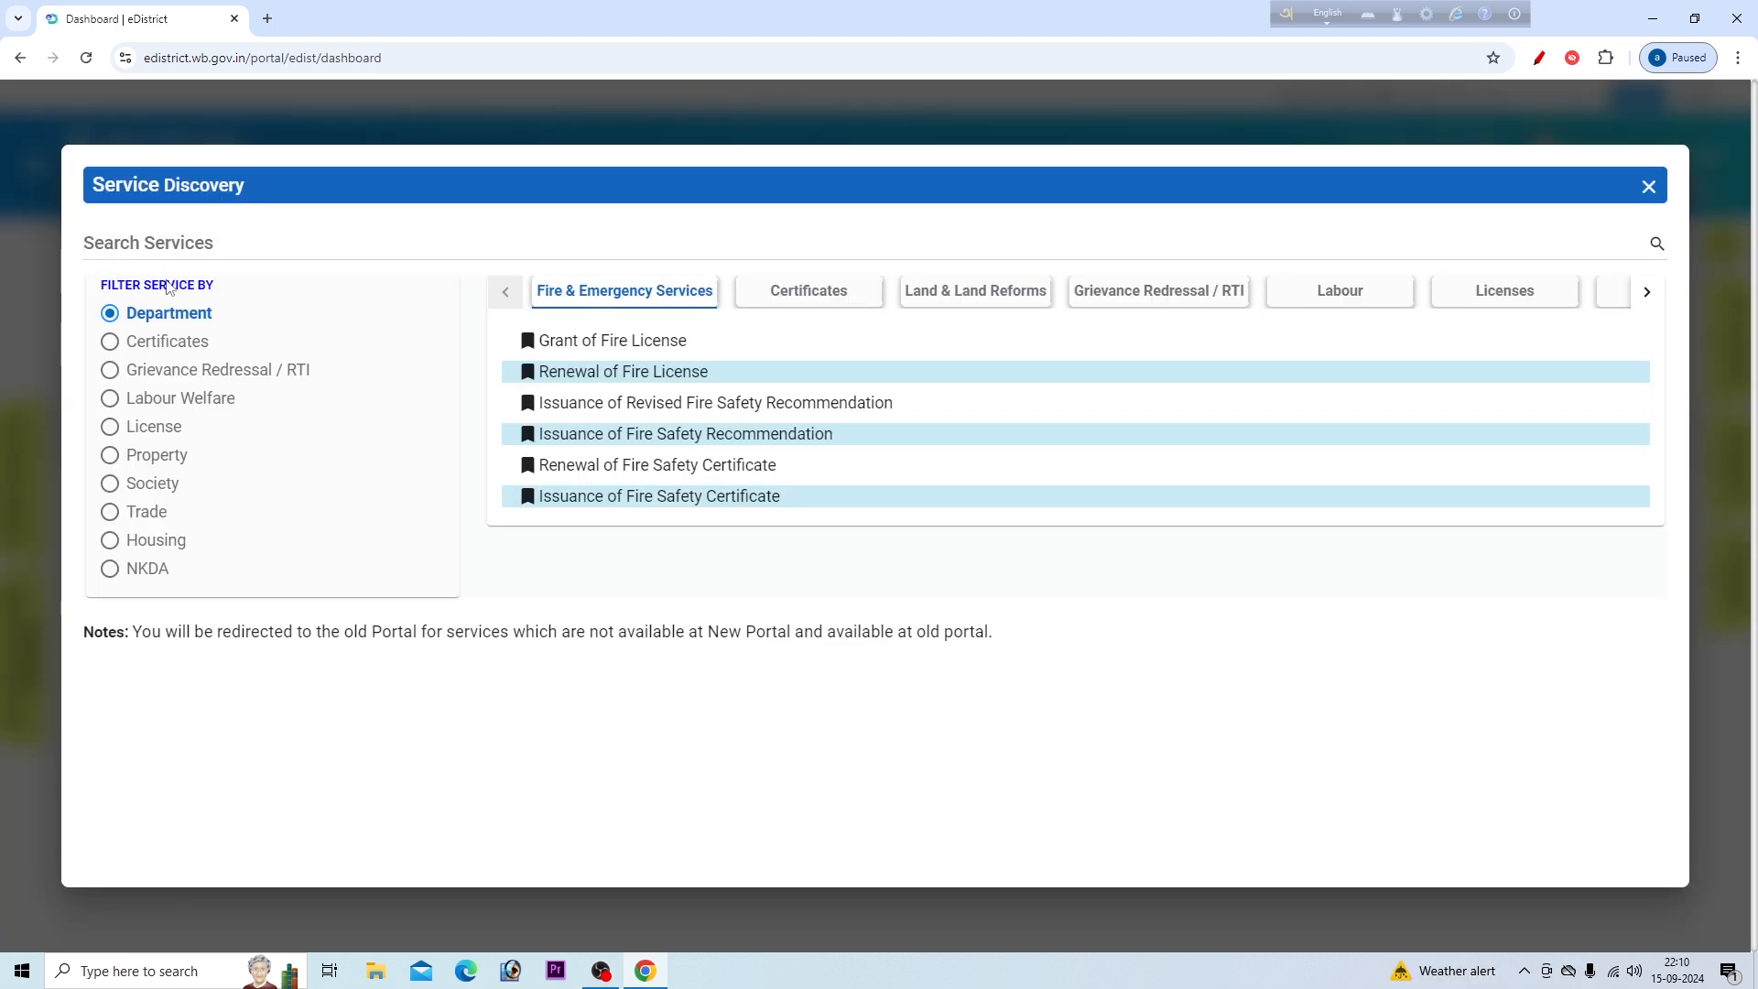
- Open the Local Residence (Domicile) Certificate service from the Certificates category, review its document requirements and accept the terms
click(110, 342)
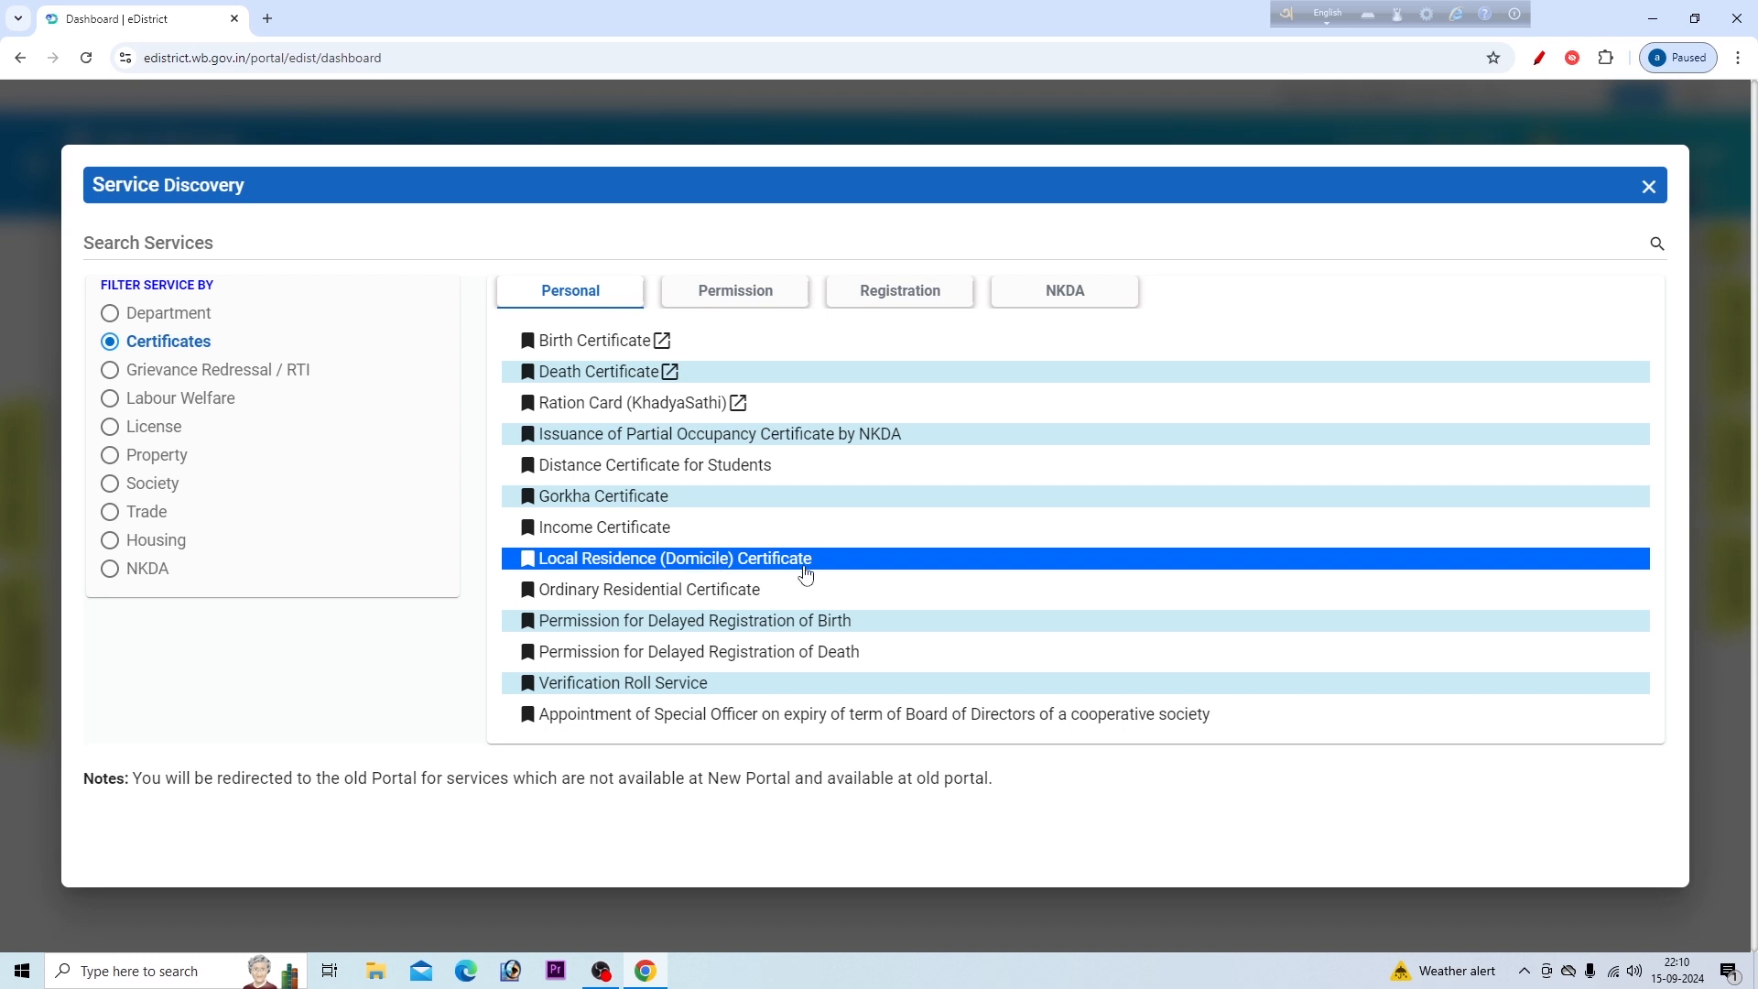
click(610, 566)
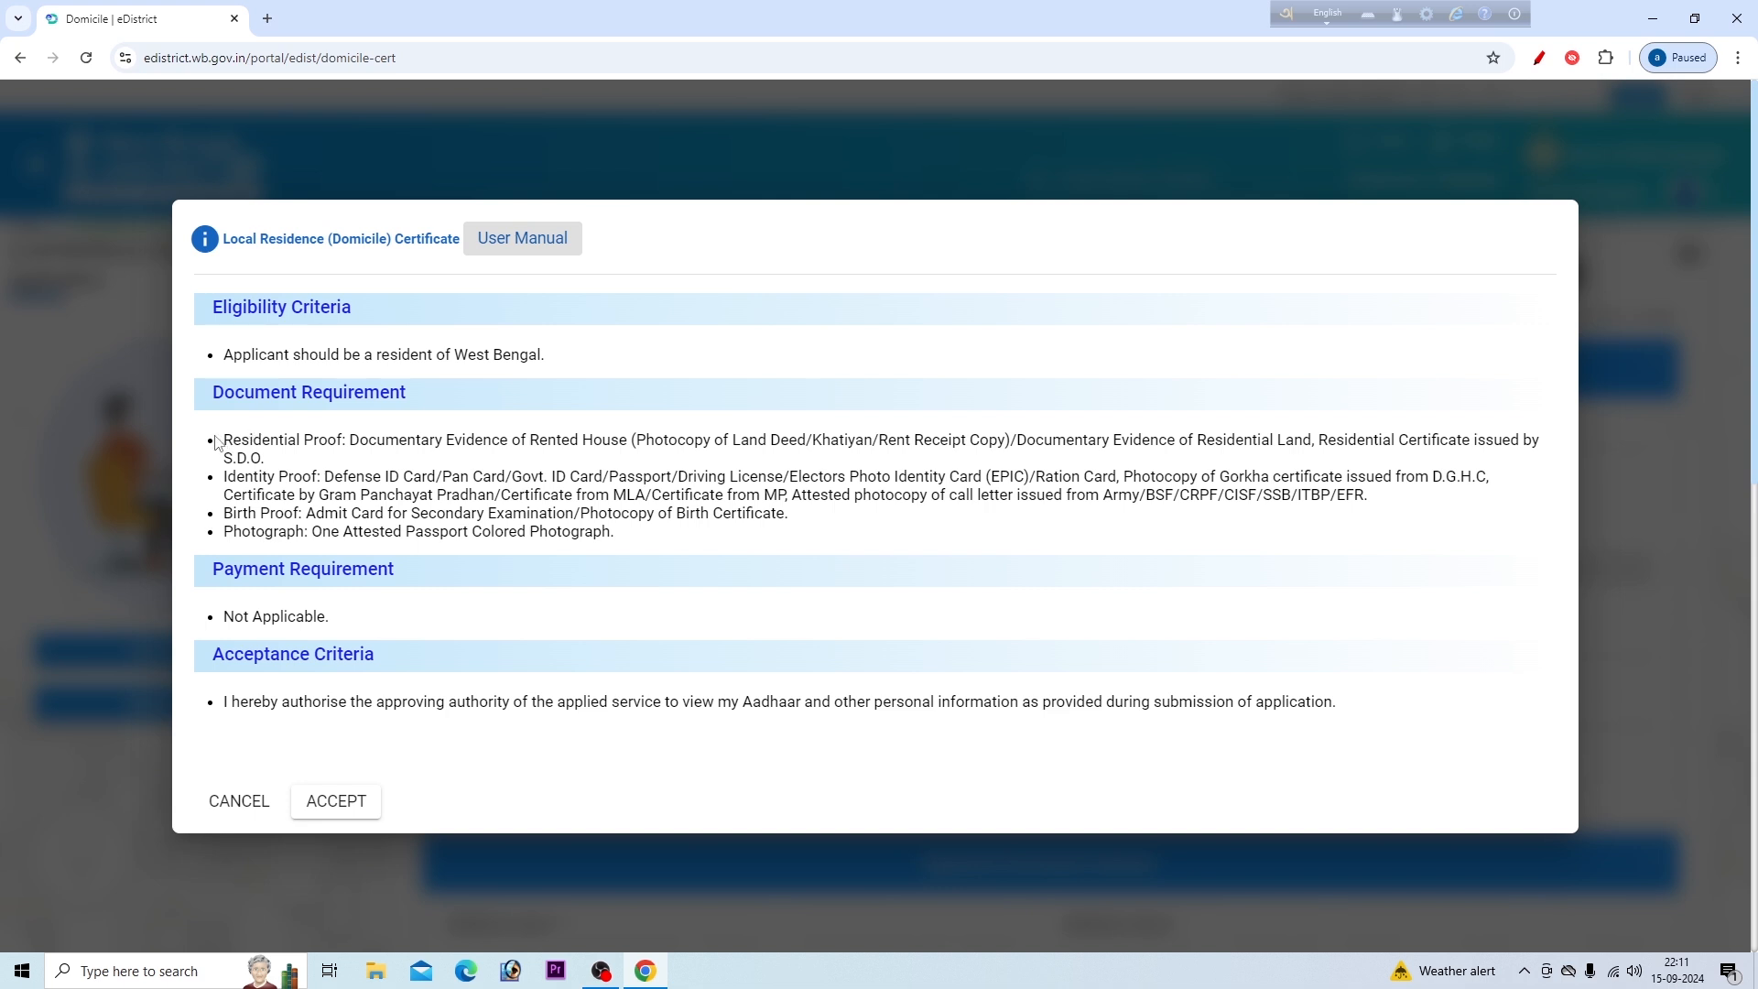
mouse_move(217, 441)
mouse_down()
mouse_move(229, 510)
mouse_move(723, 545)
mouse_up()
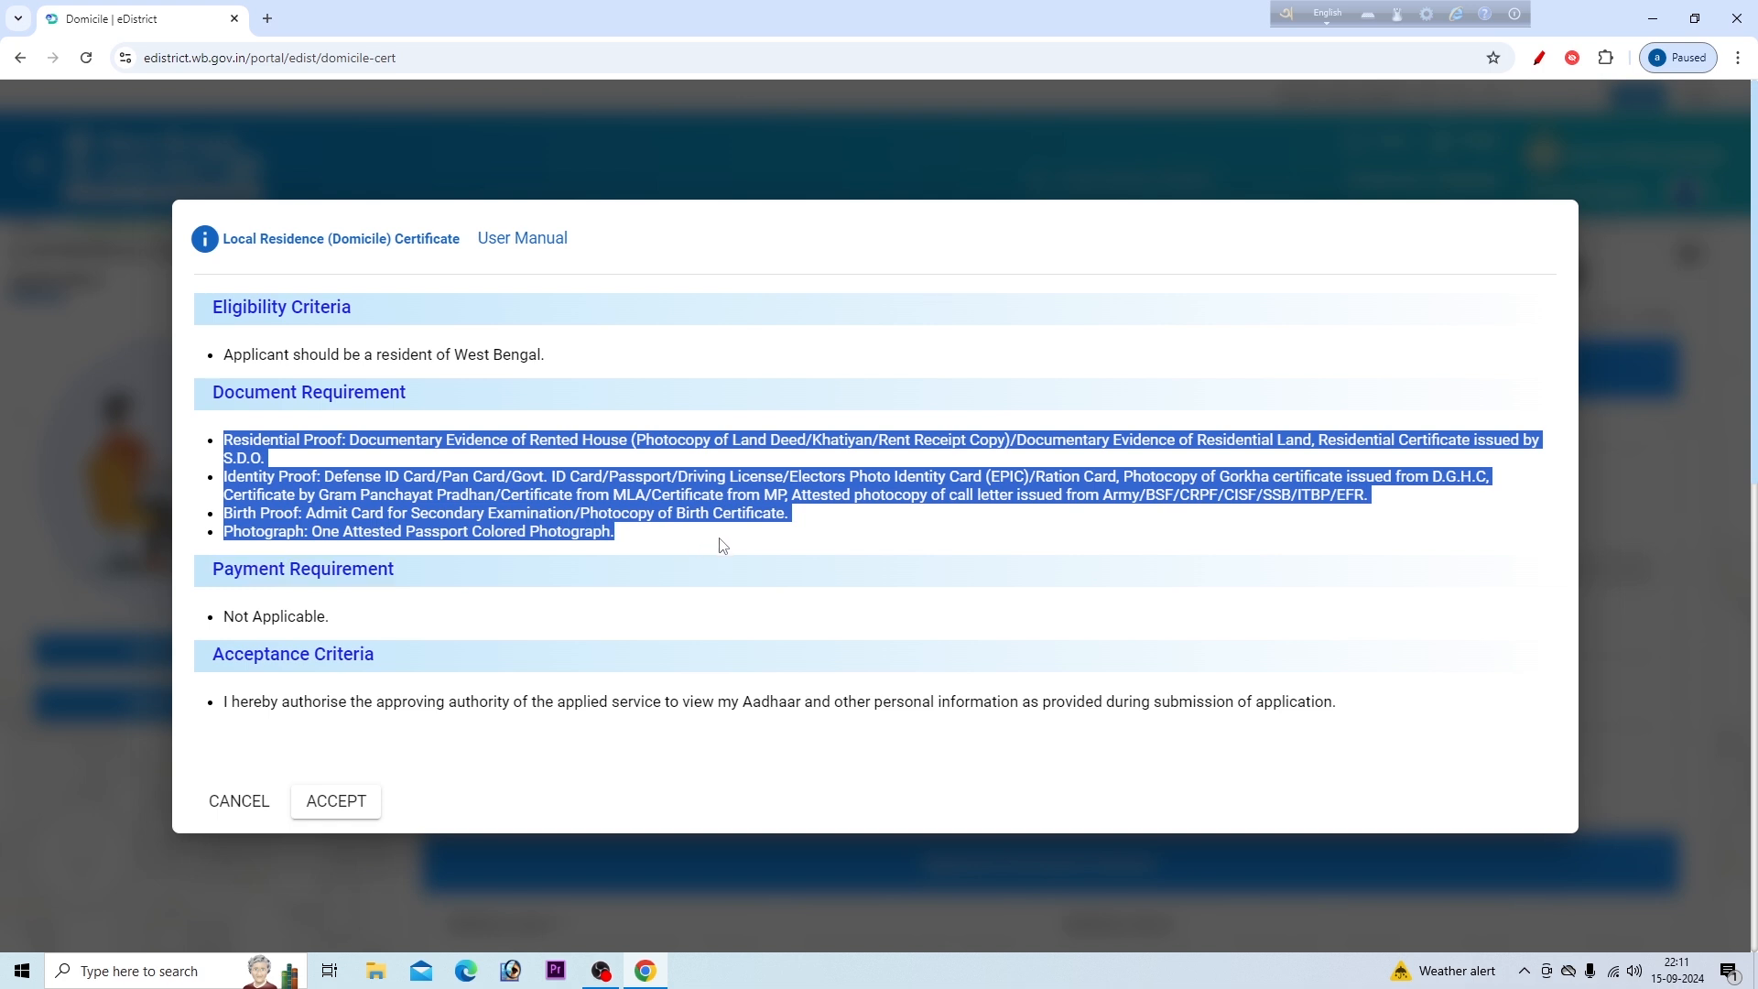
click(725, 550)
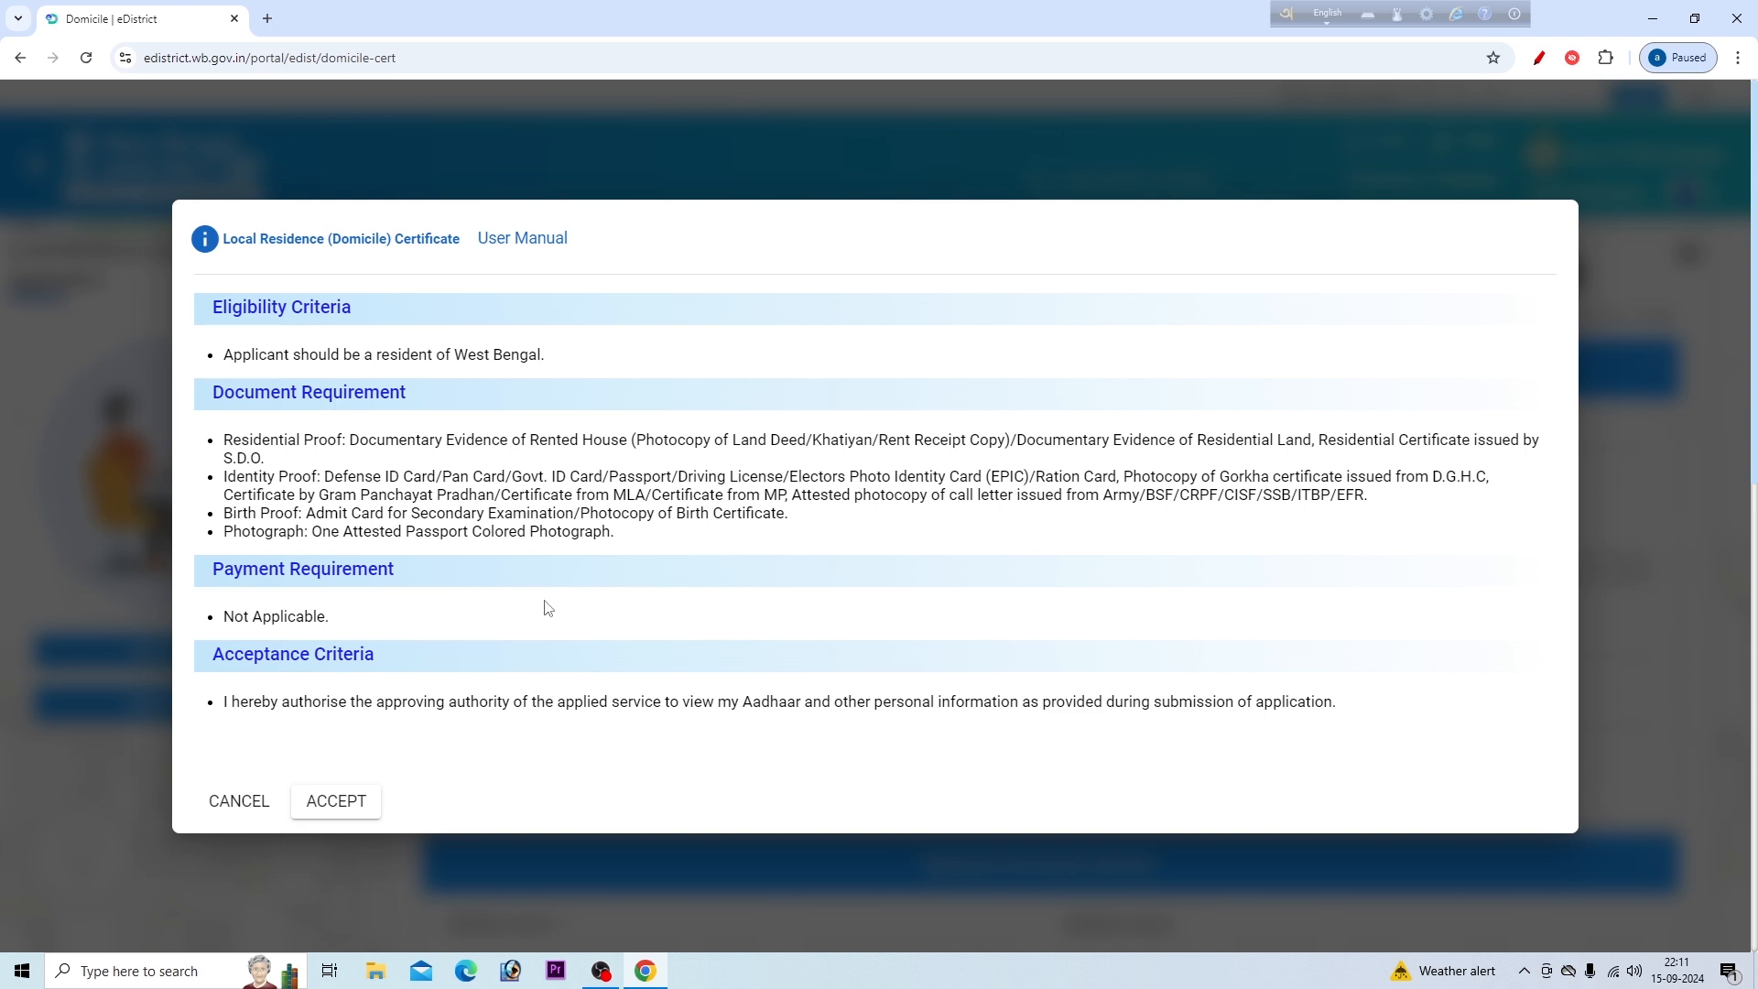
click(341, 808)
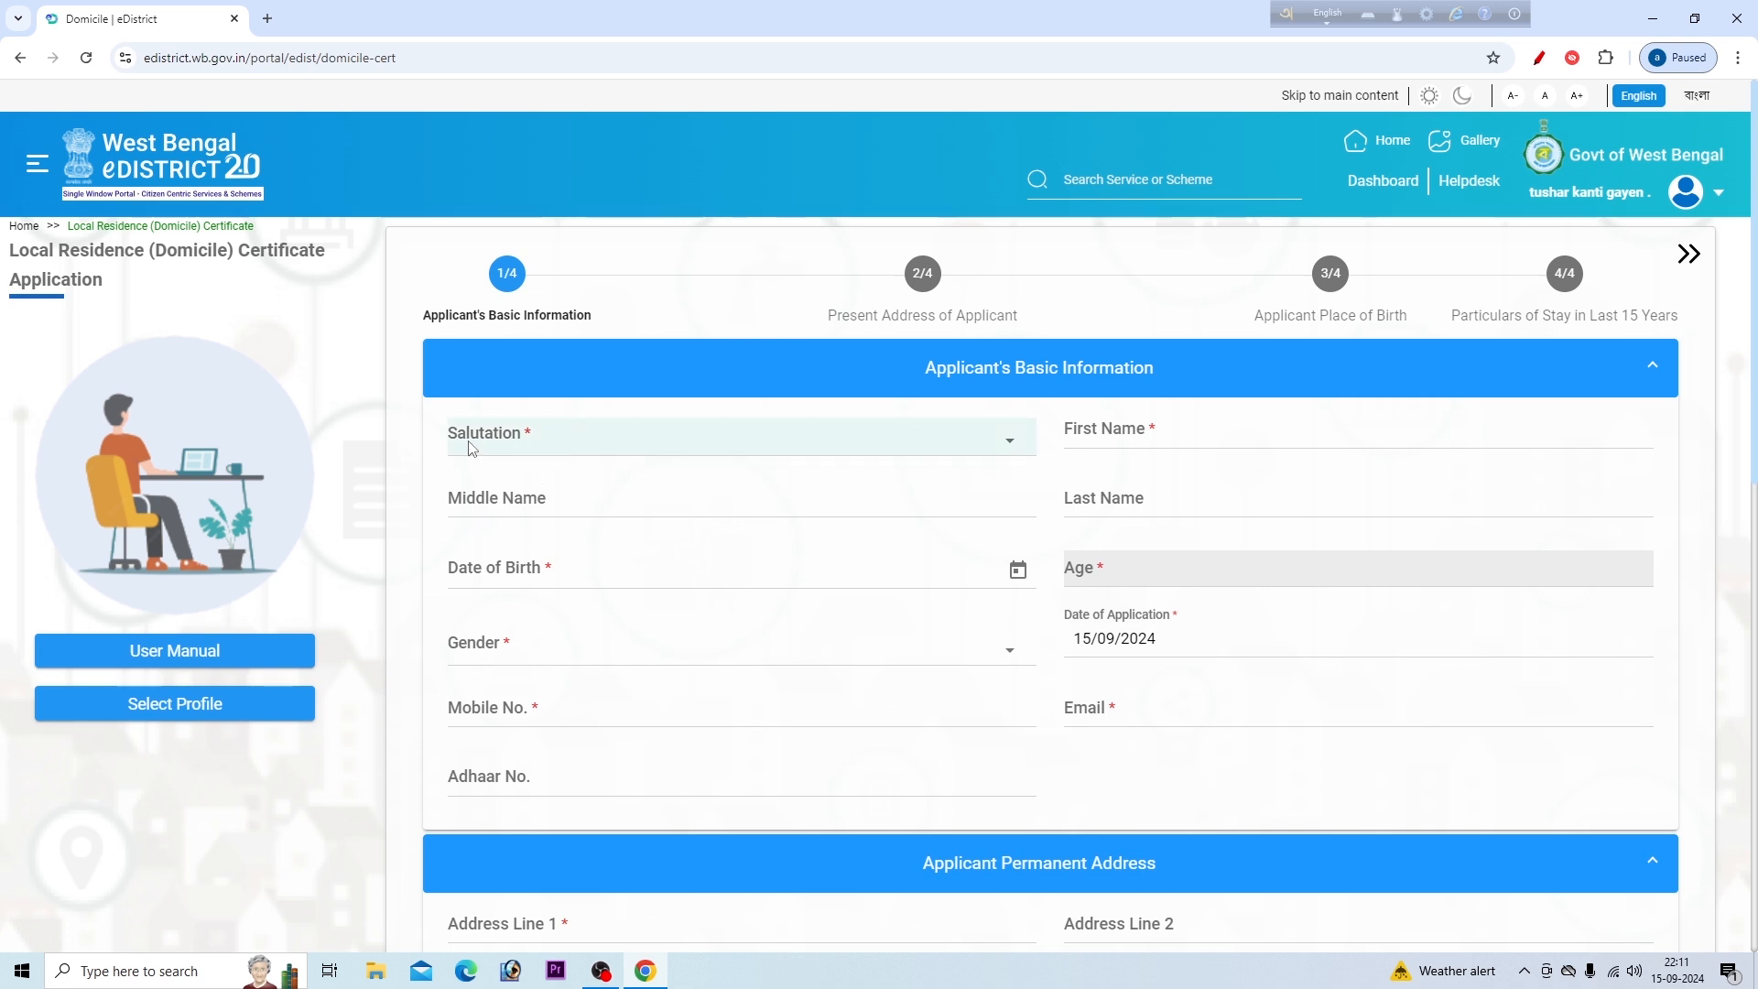
- Set the applicant's salutation to Mr. and enter the first and last name
click(554, 443)
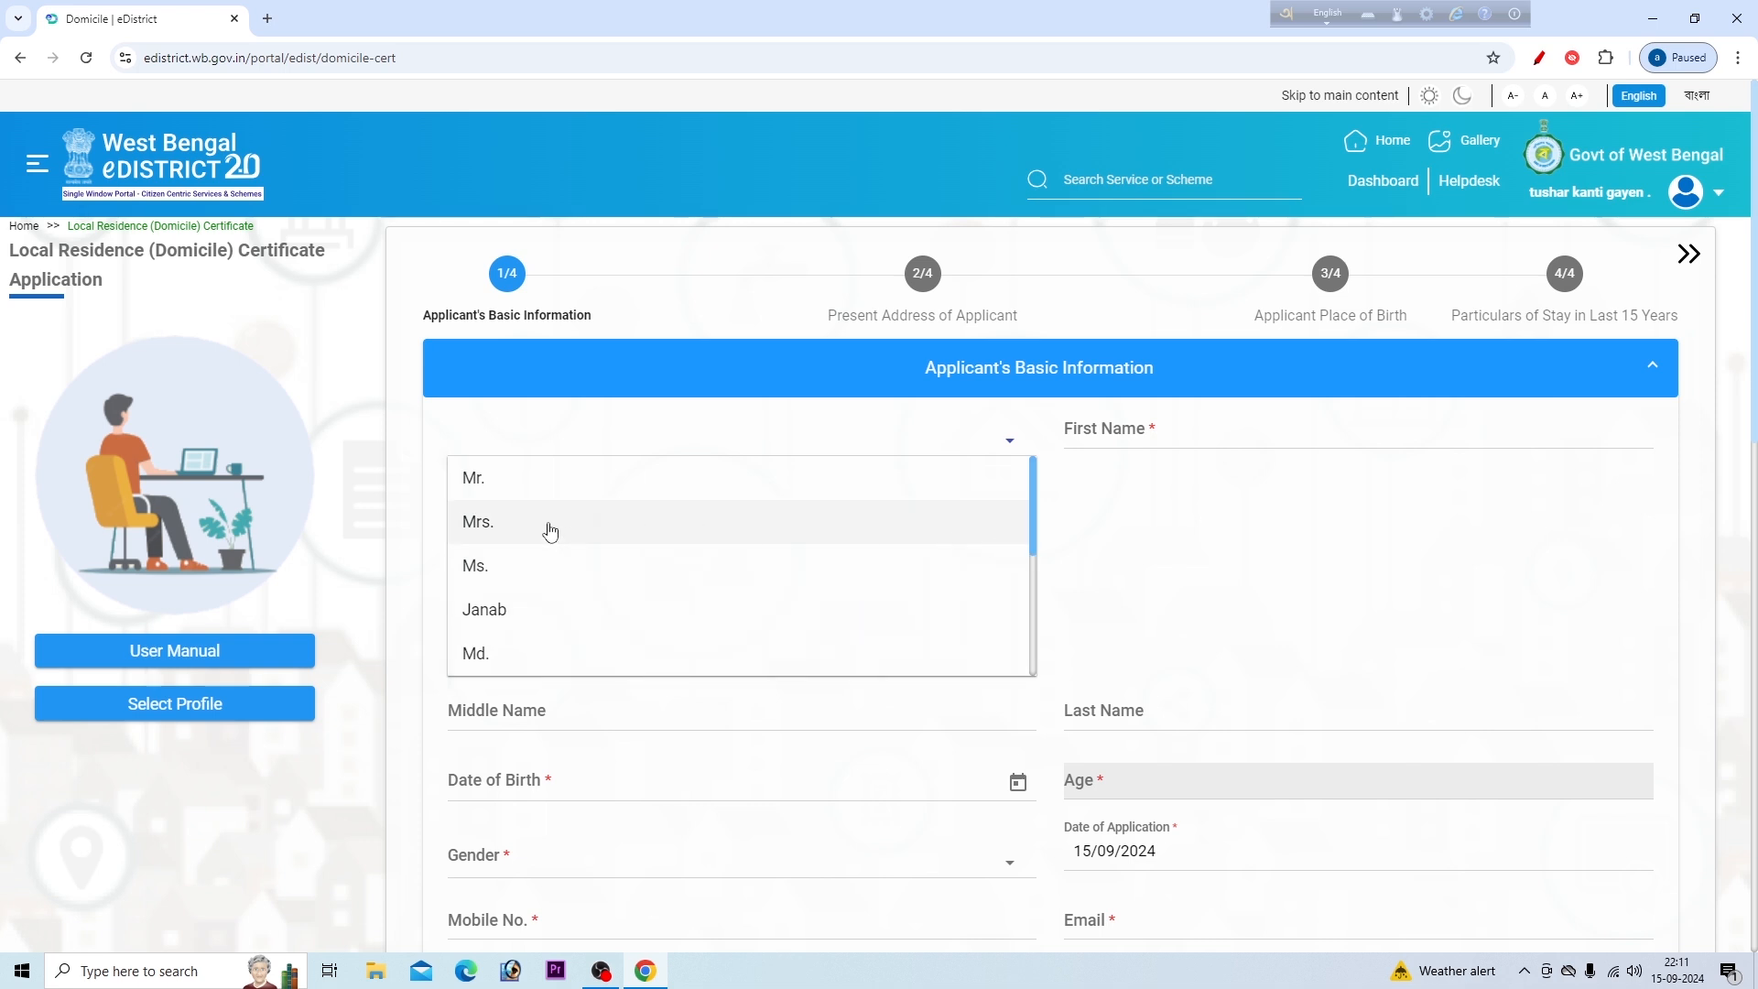
click(499, 479)
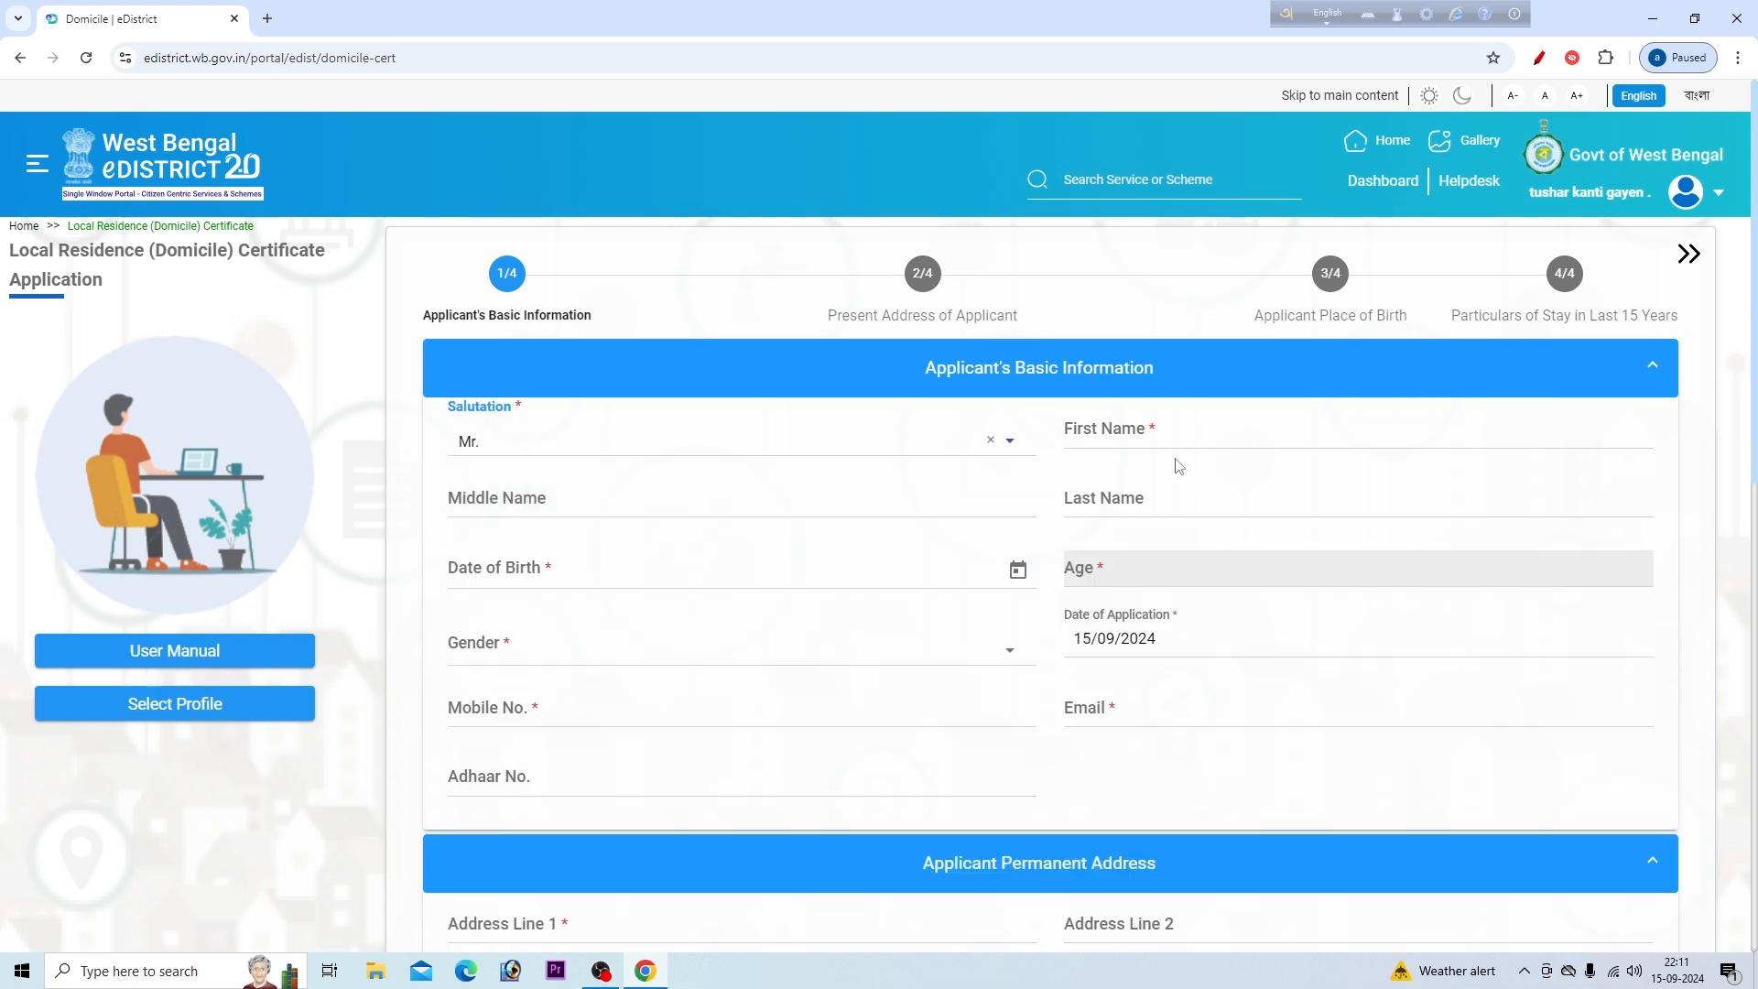
click(1145, 431)
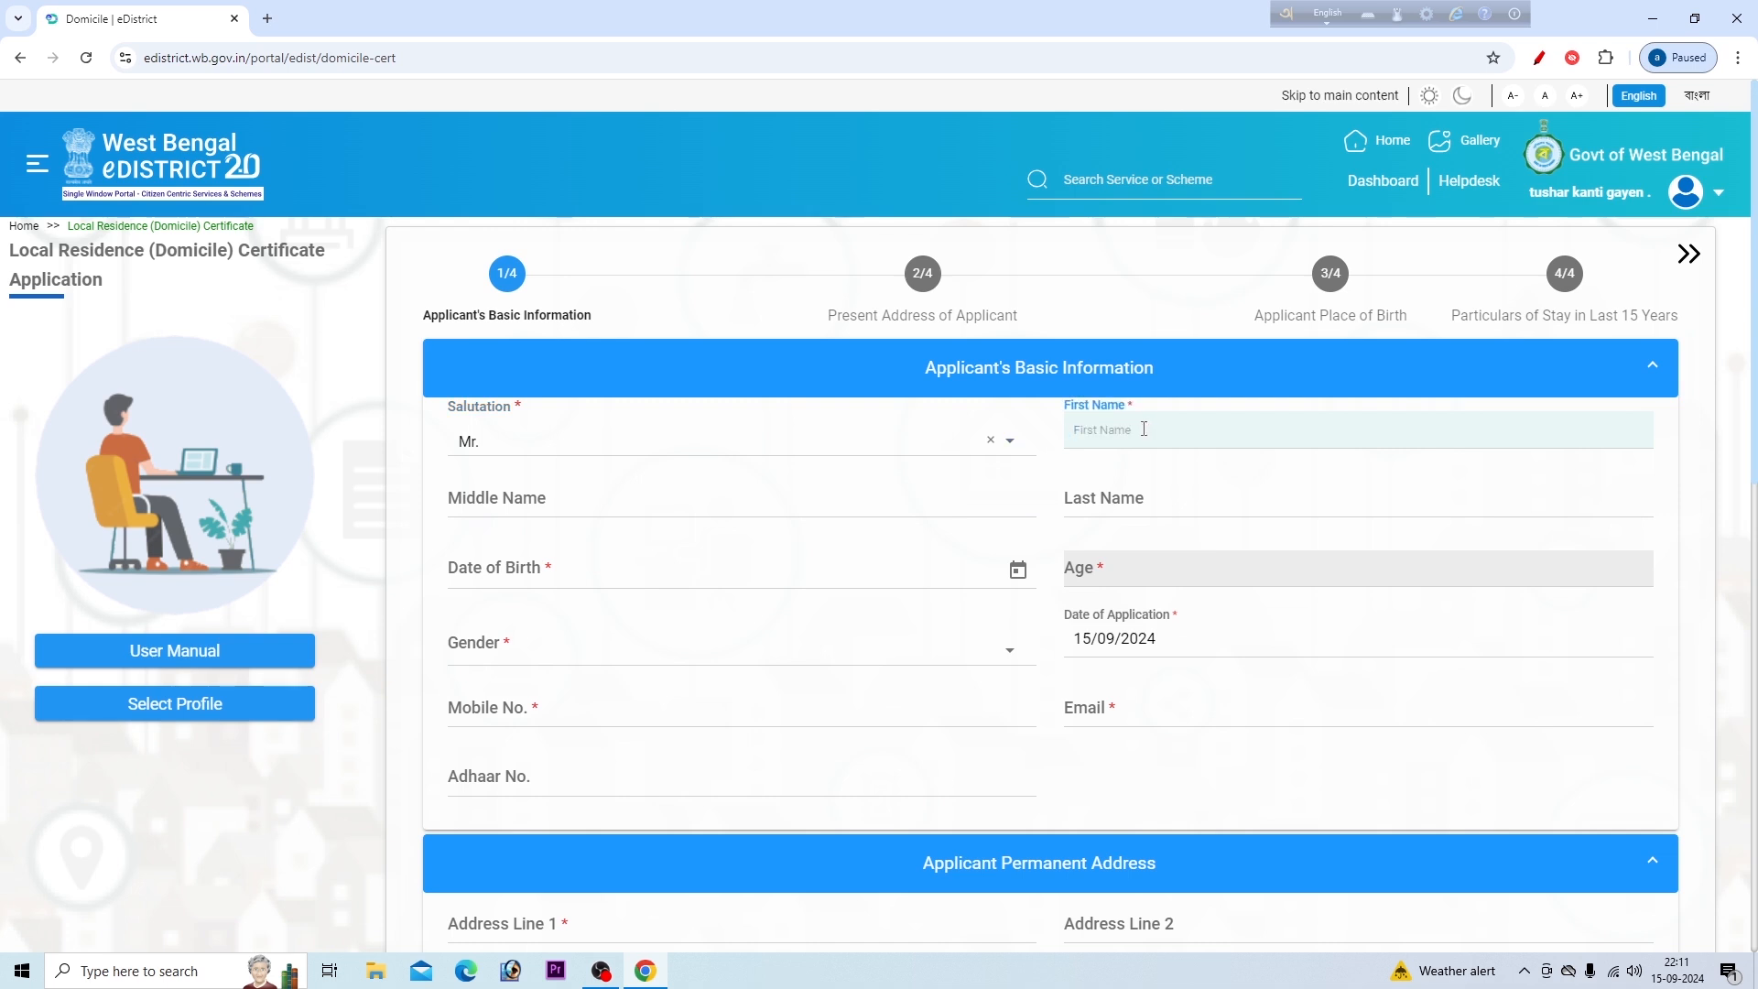
text(B)
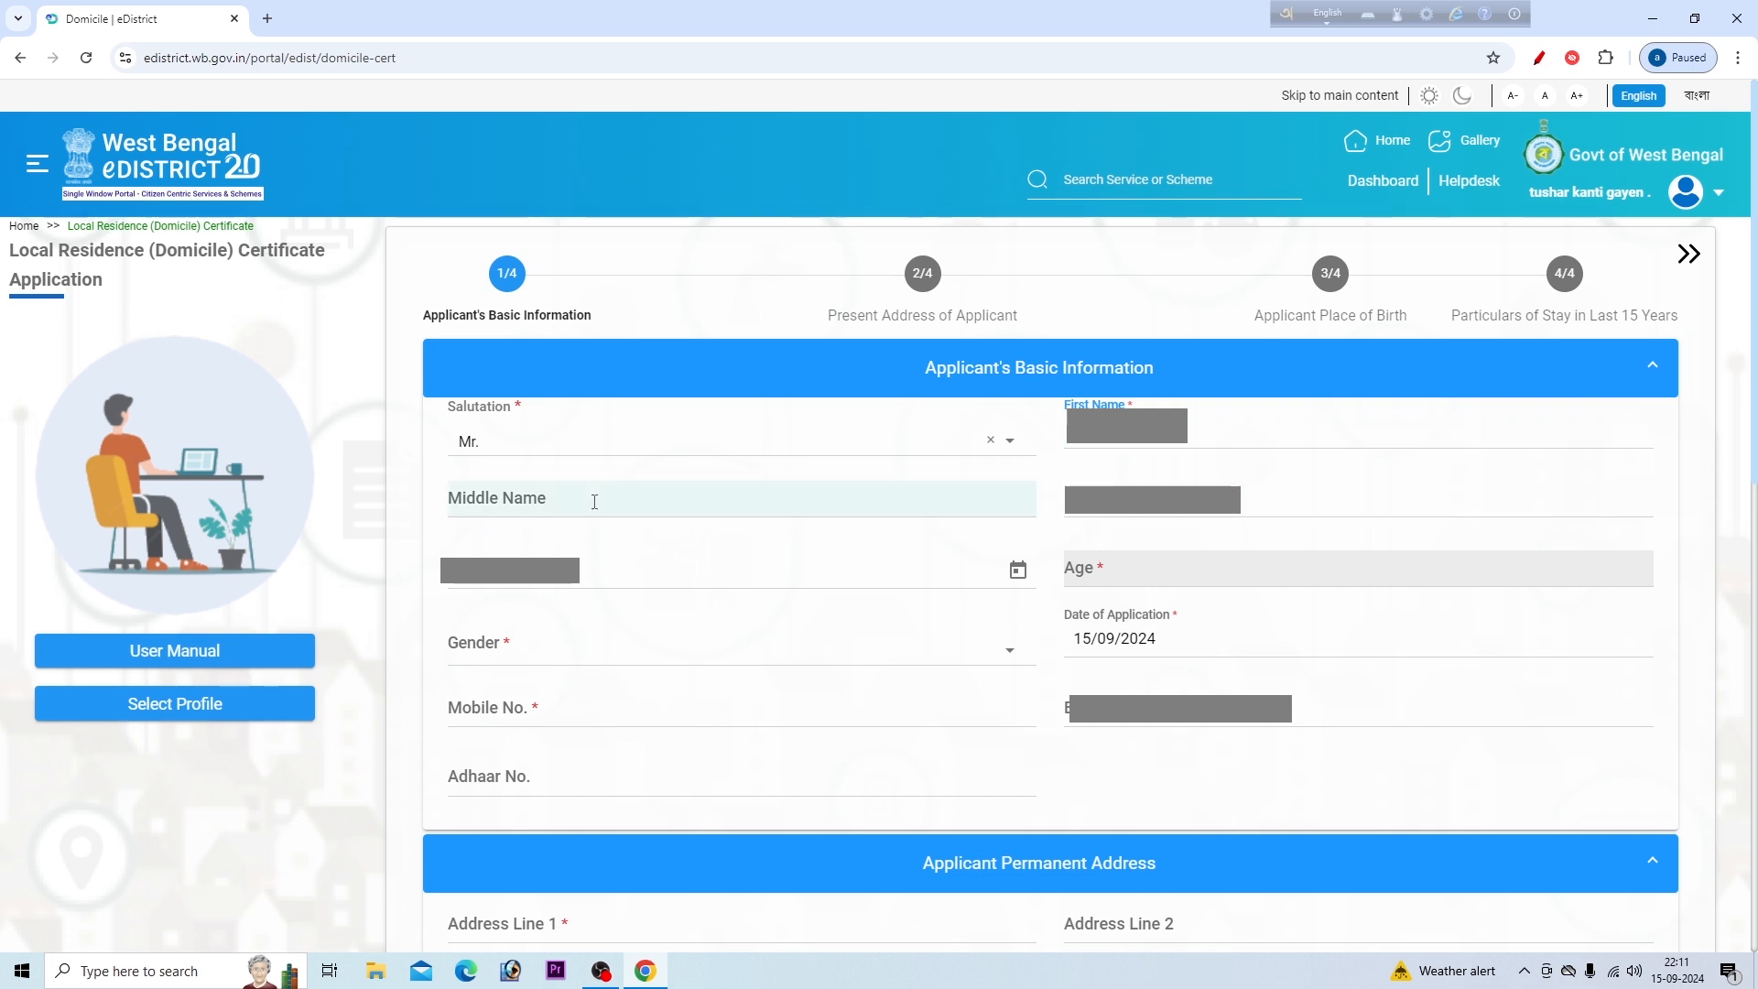
click(1152, 500)
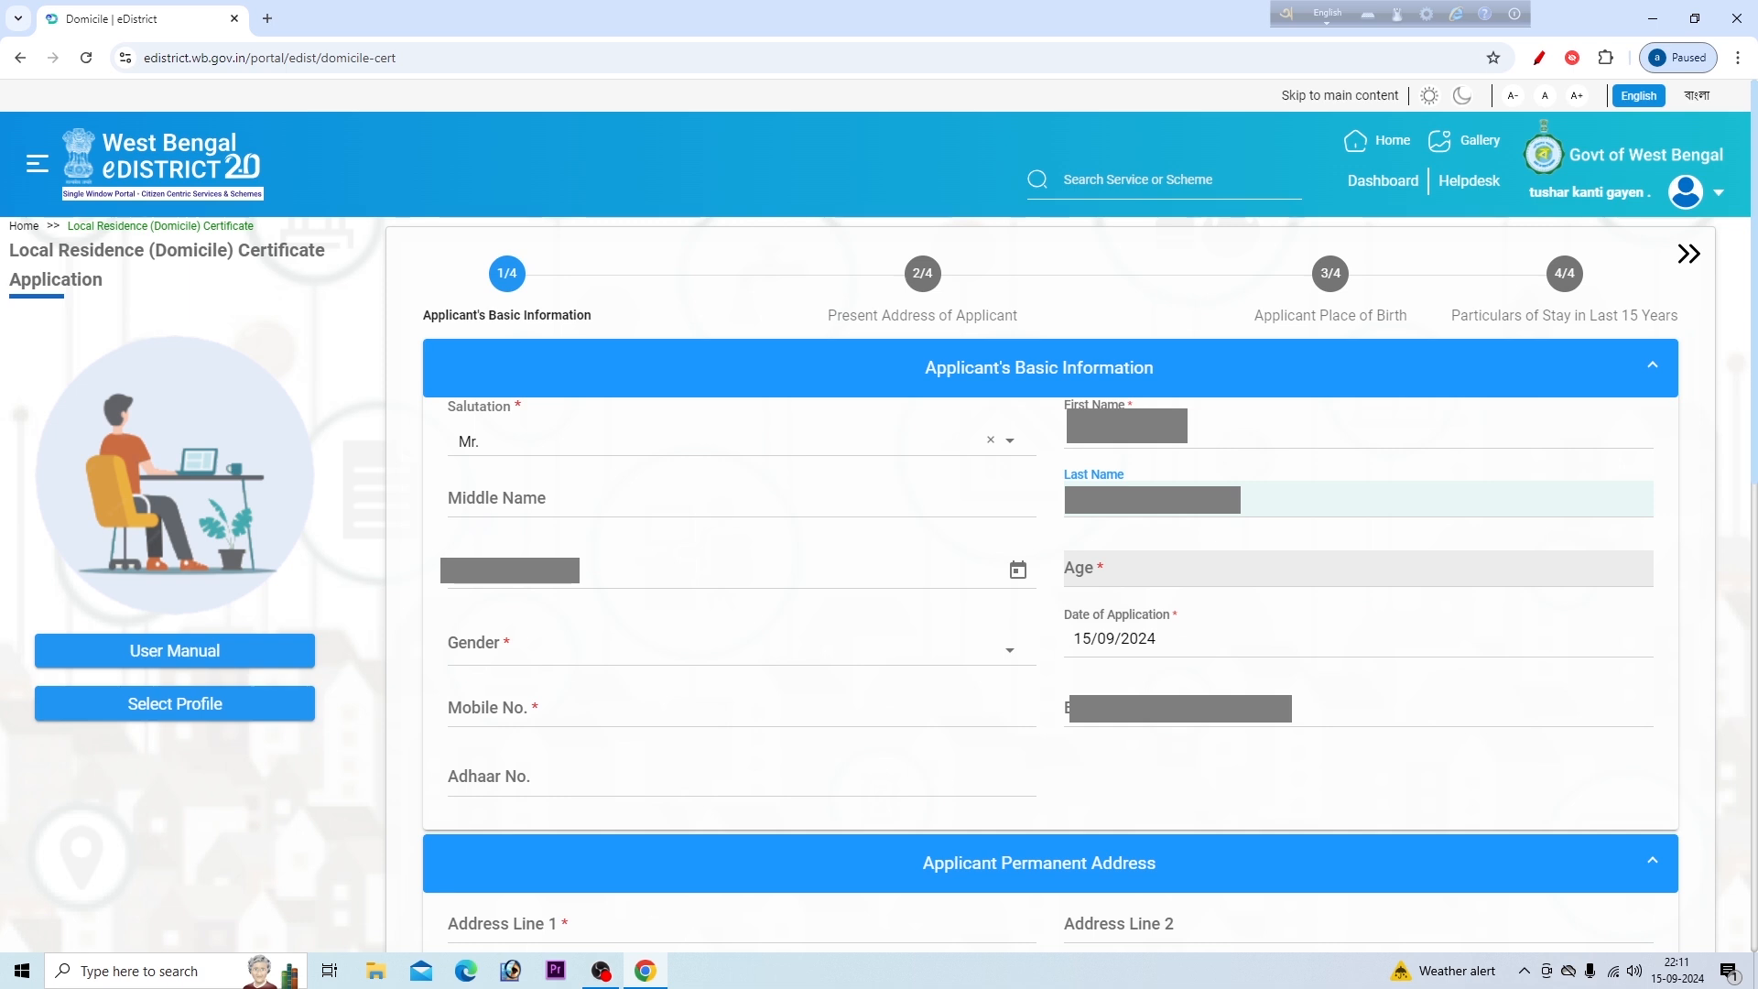
- Pick the applicant's date of birth in the calendar and set the gender to Male
click(1017, 571)
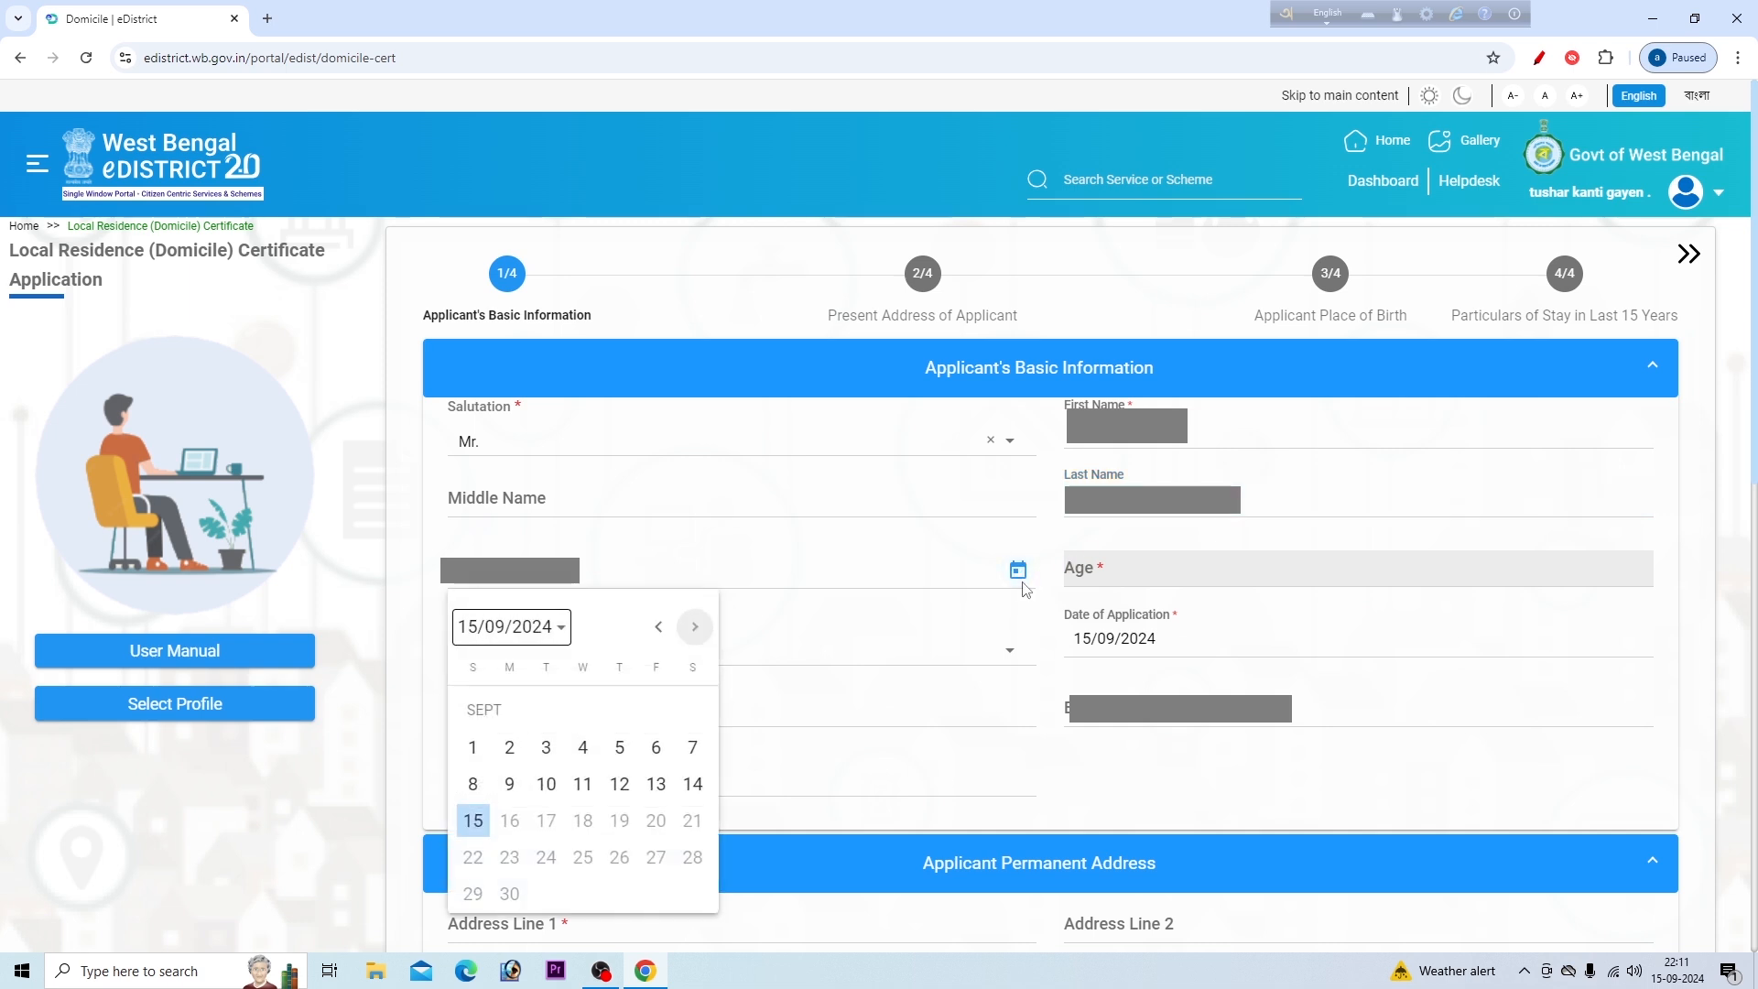
click(555, 628)
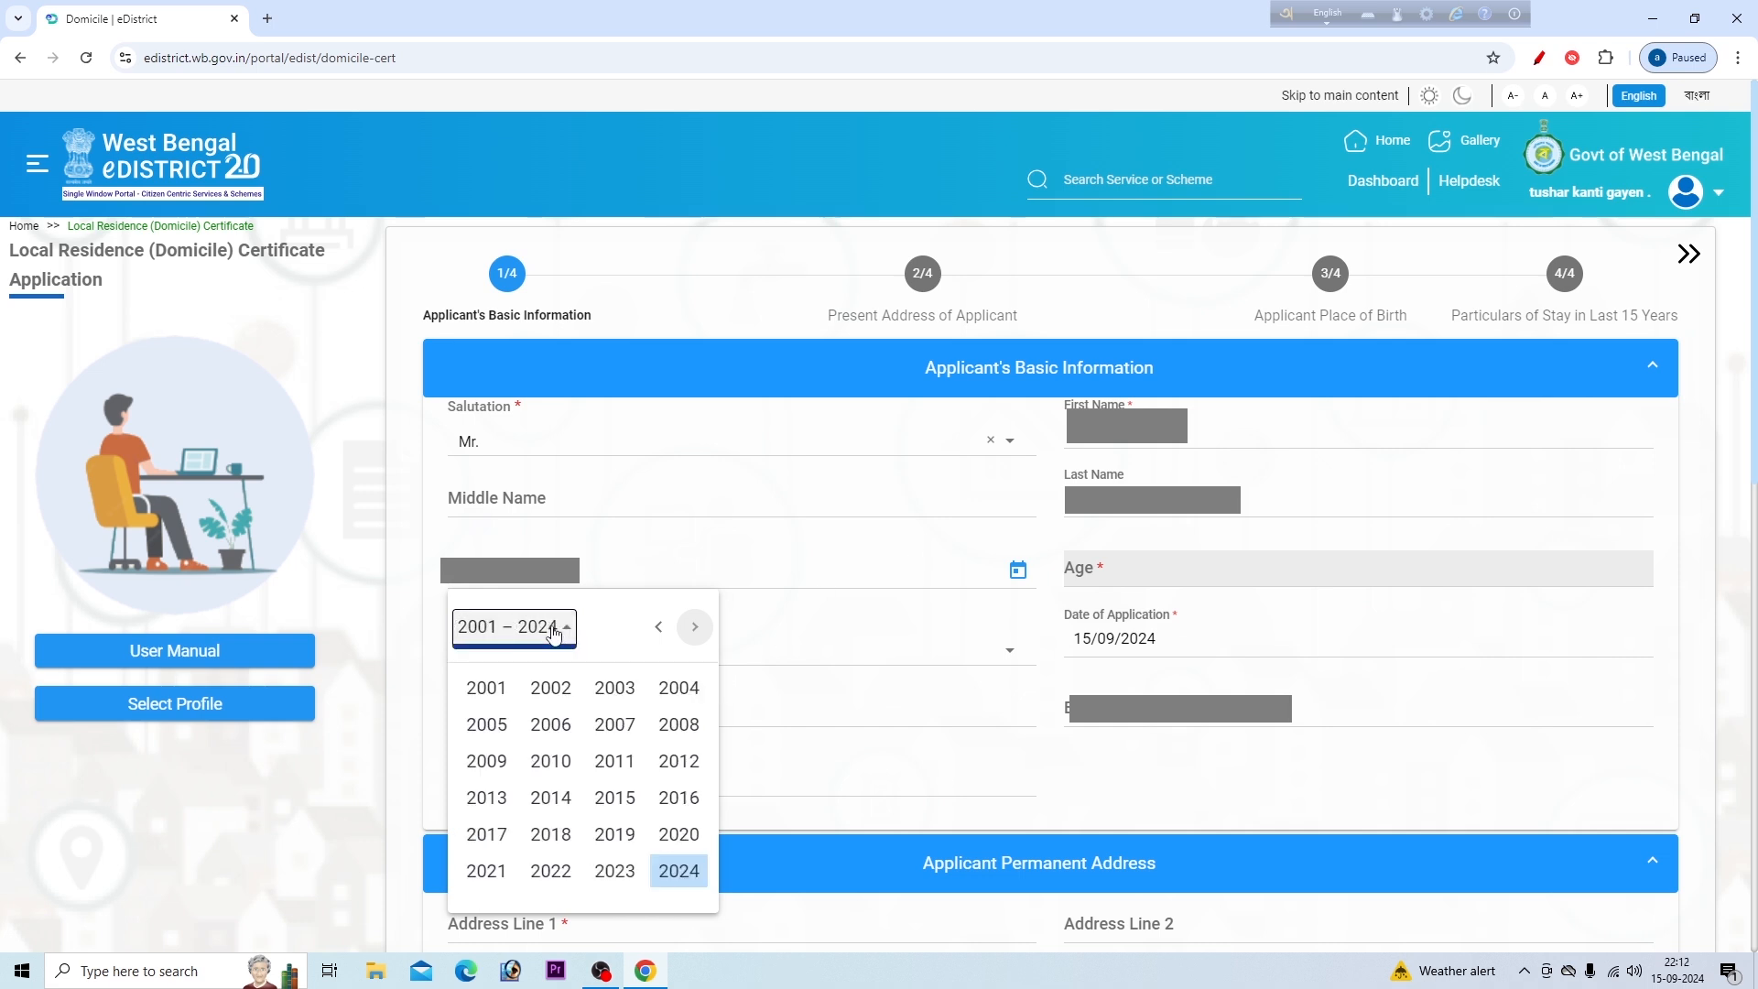
click(552, 690)
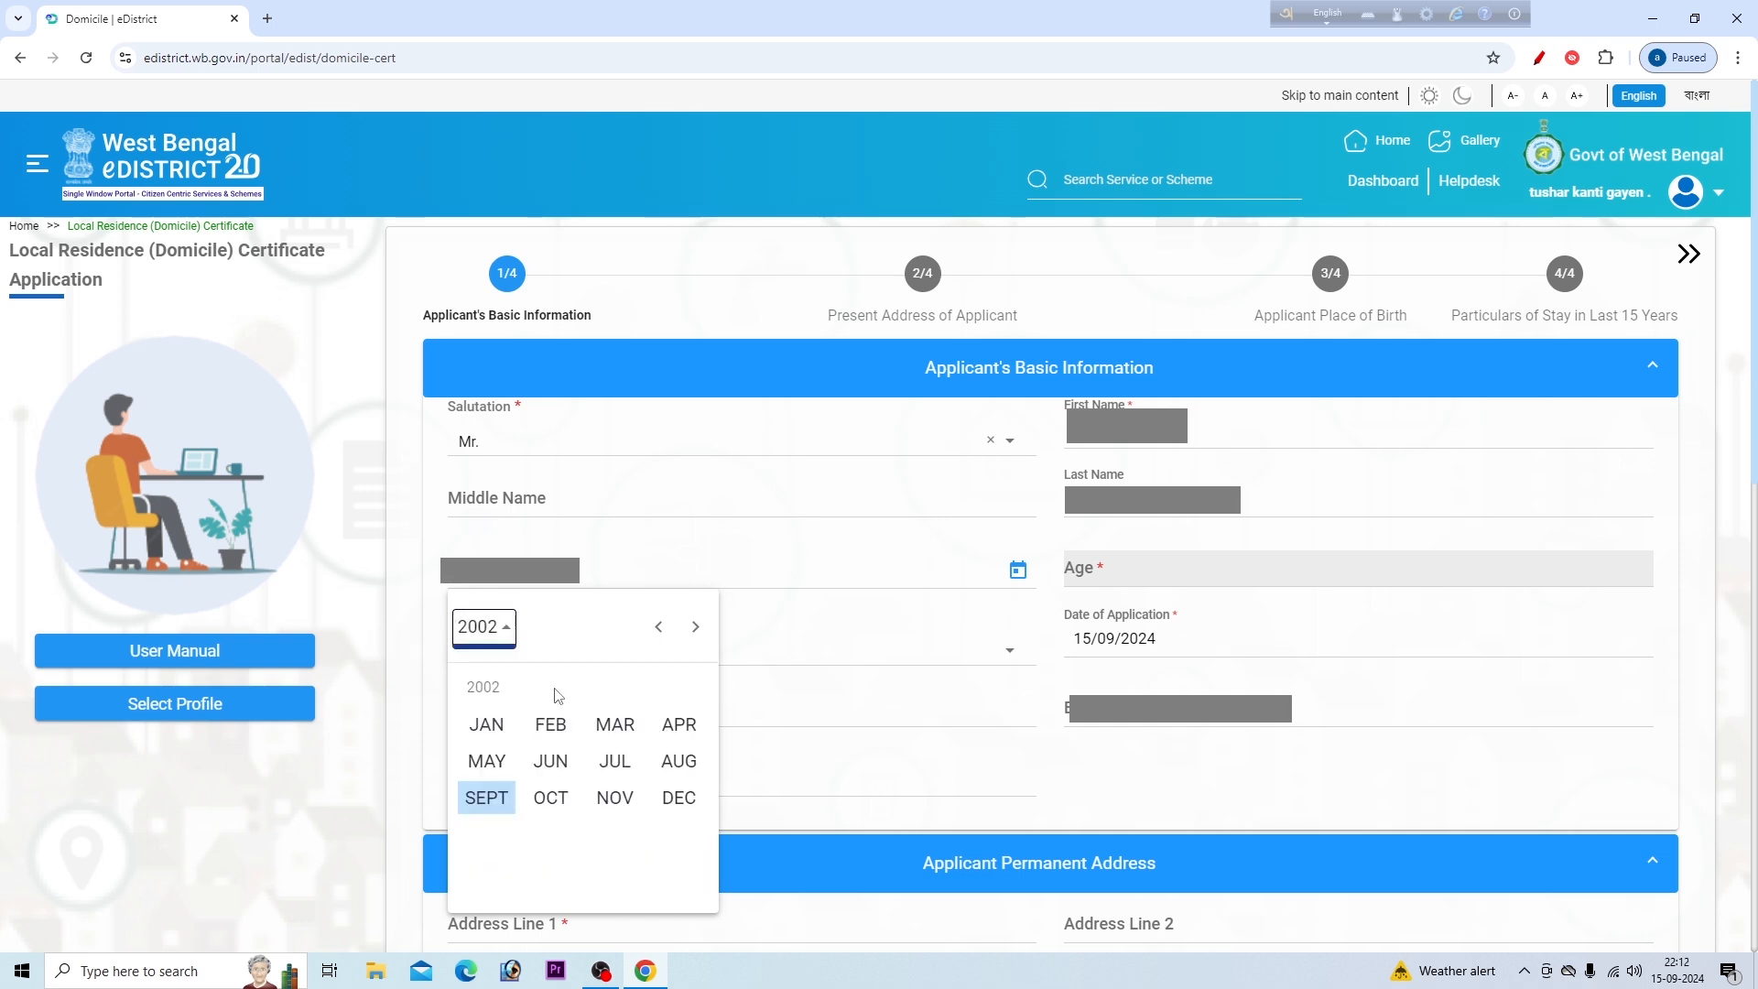
click(498, 734)
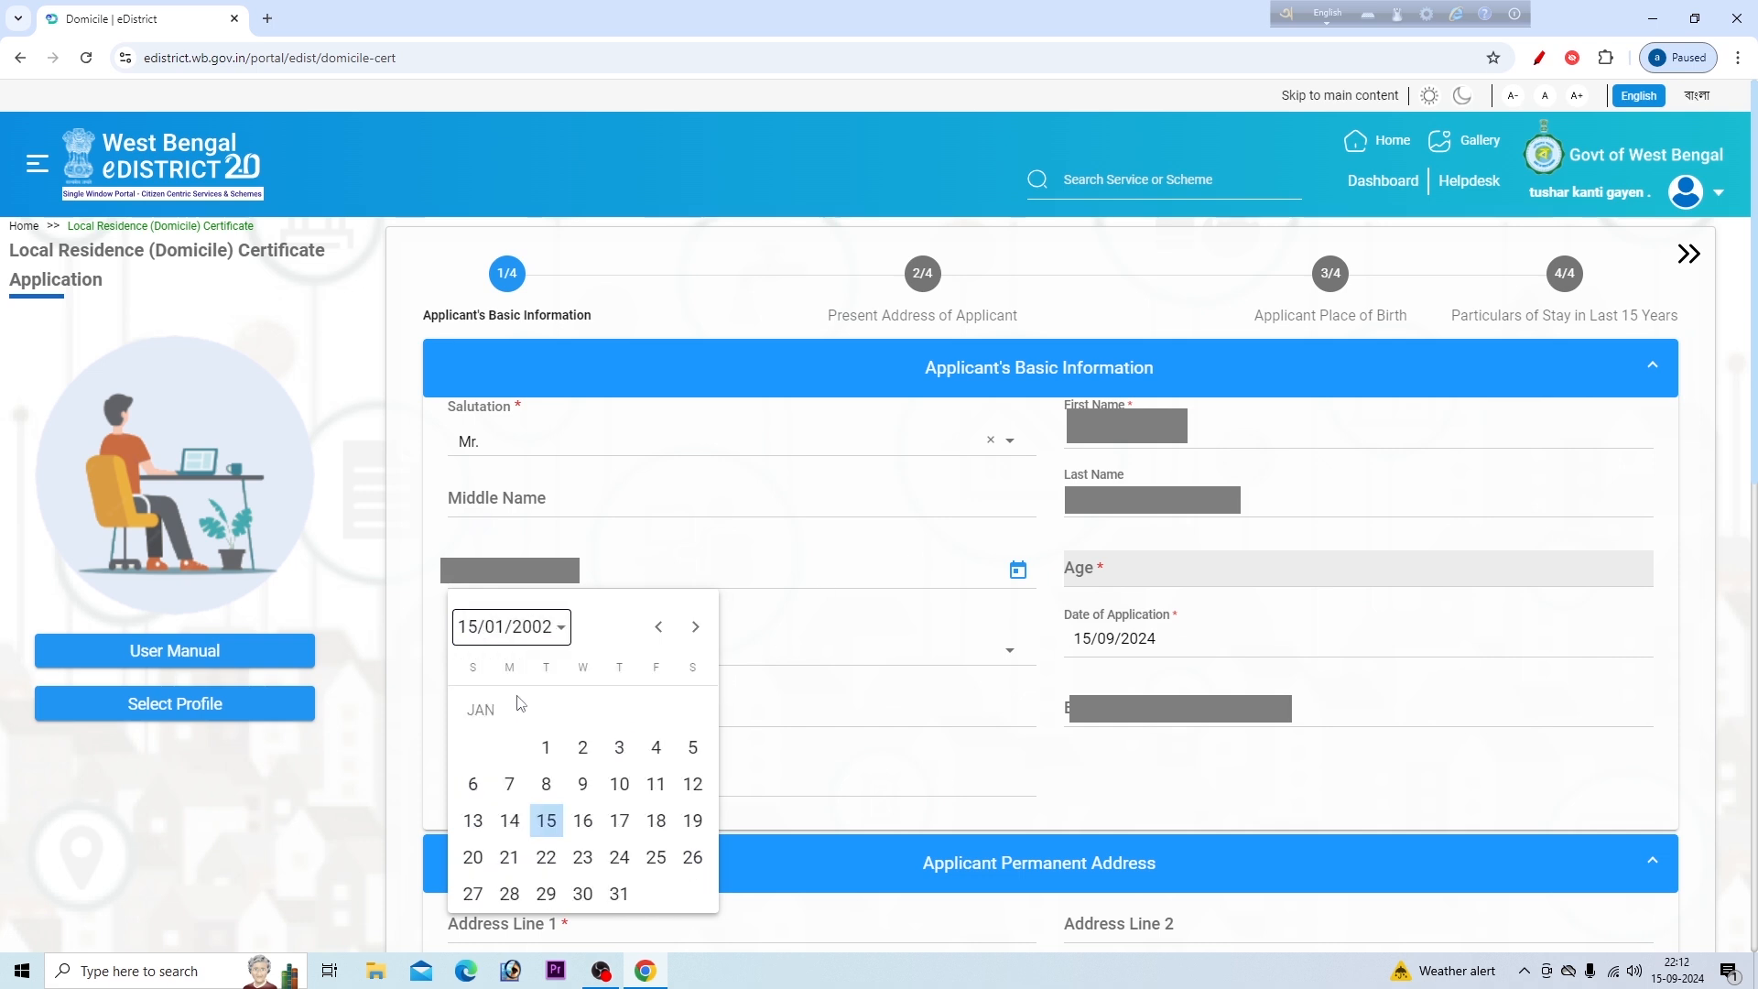
click(544, 749)
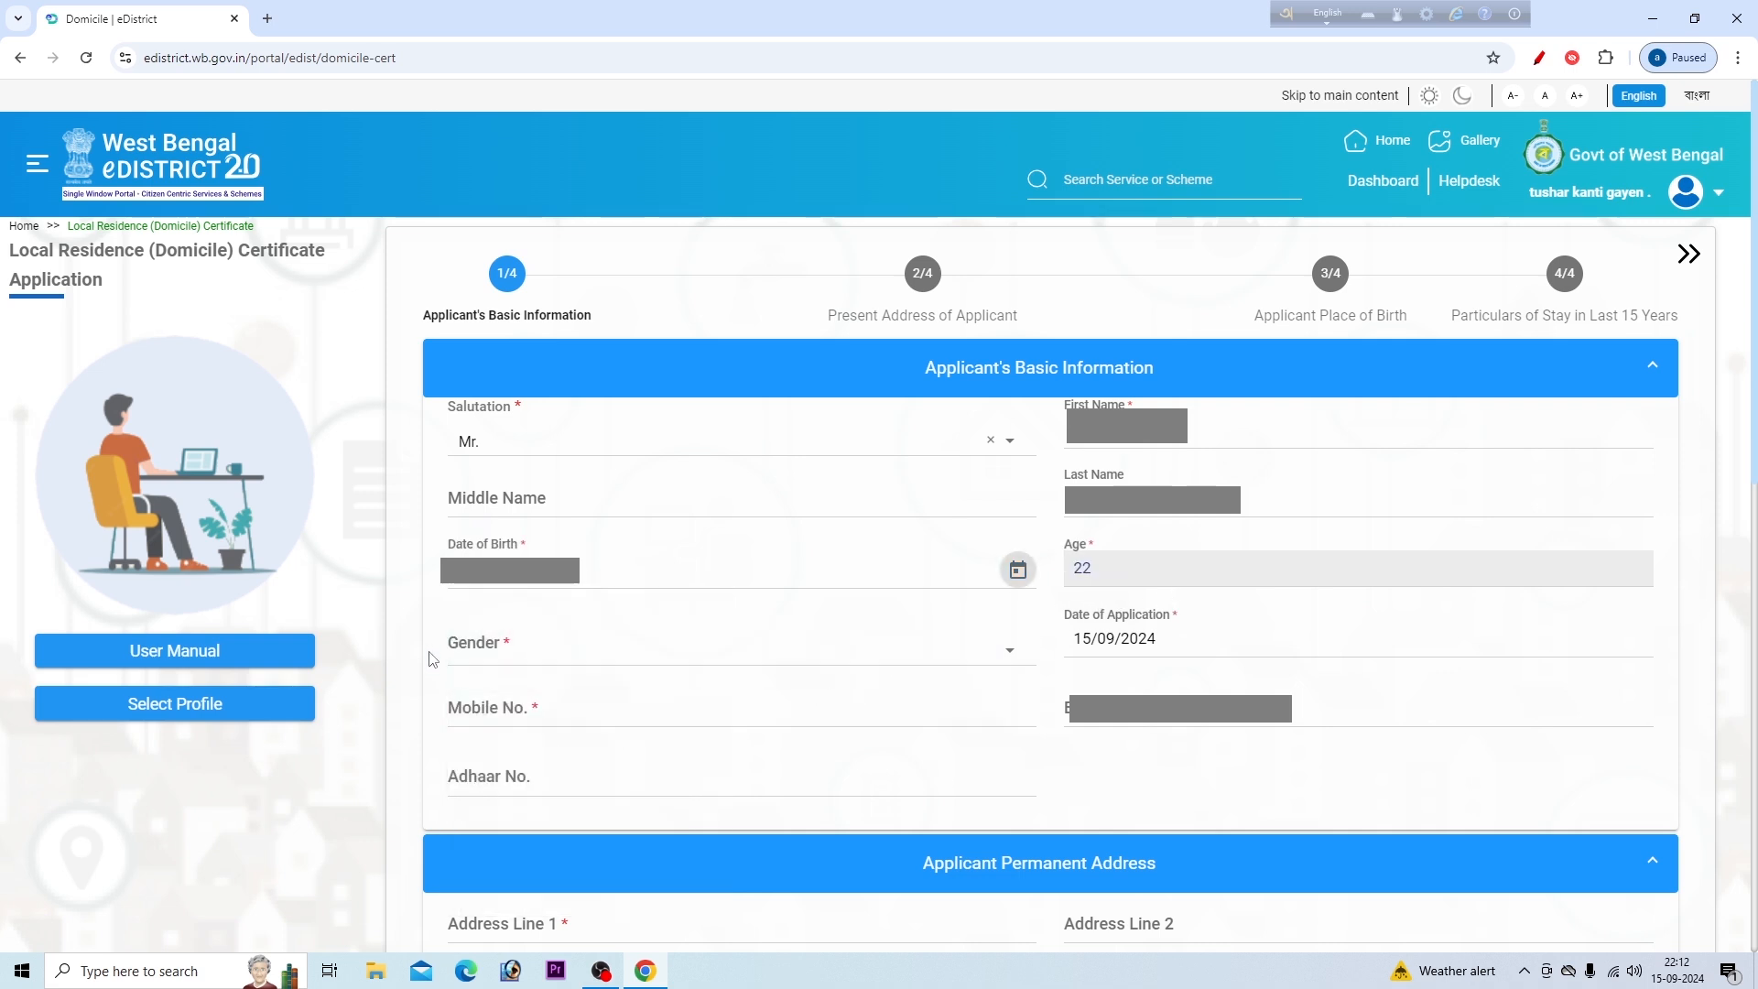
click(596, 658)
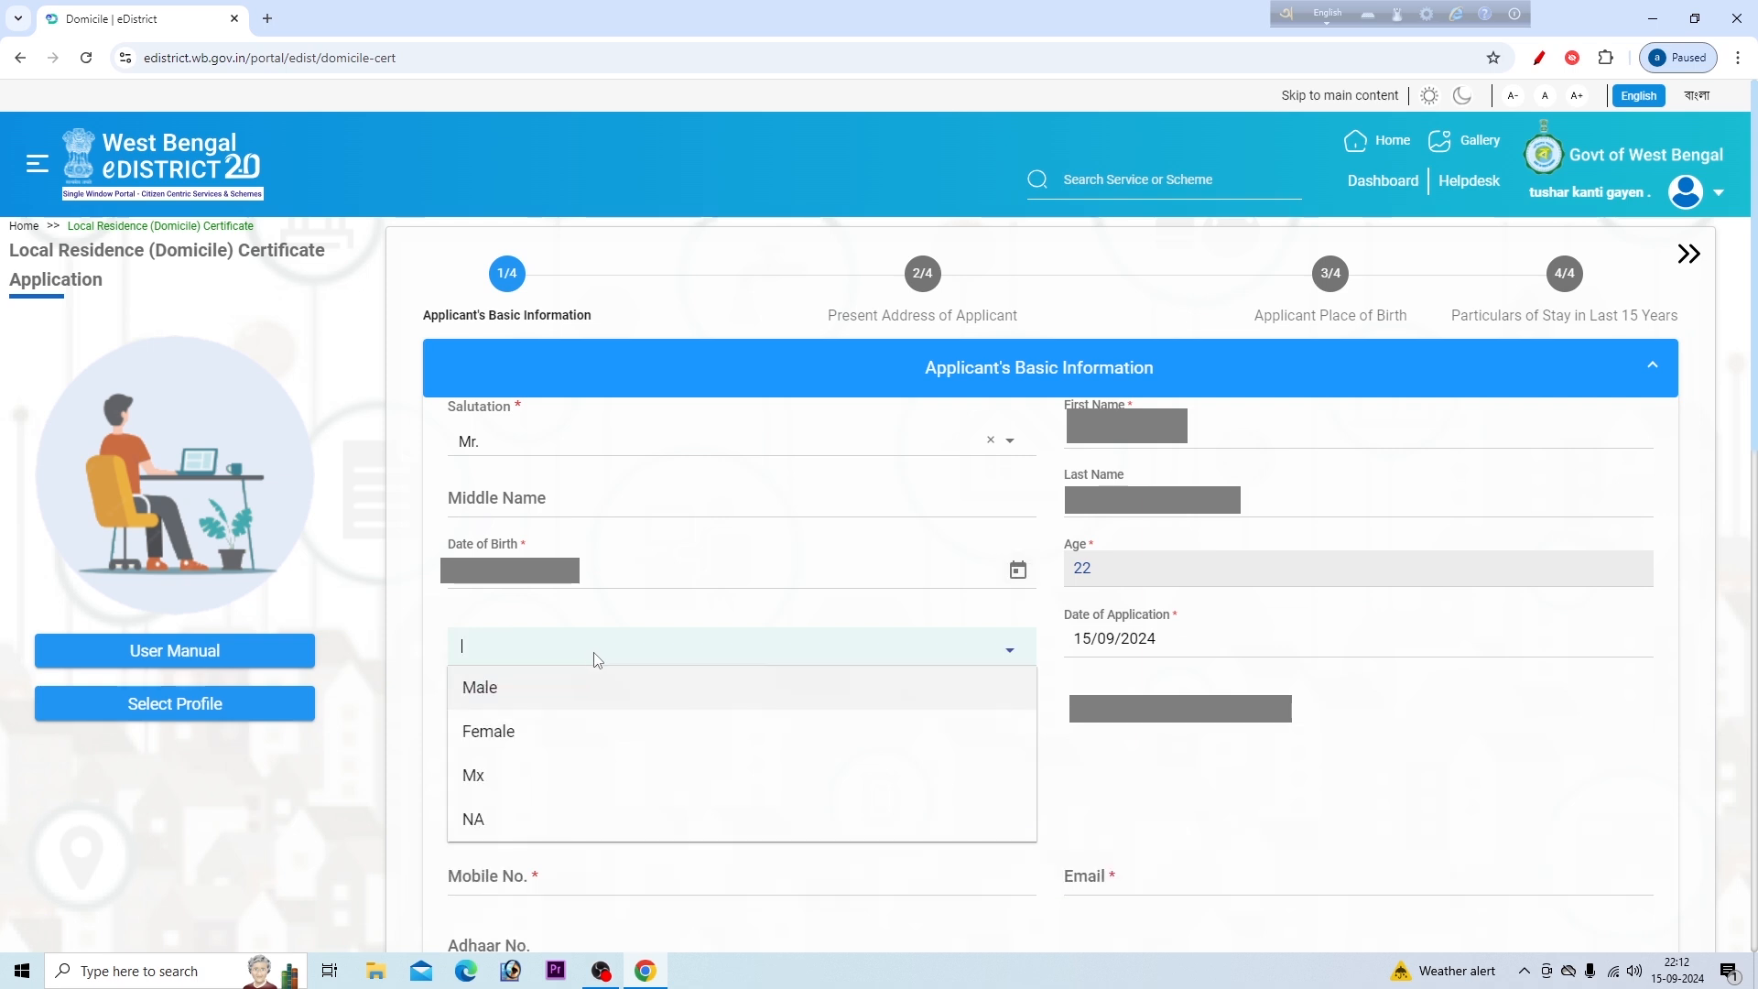
click(499, 706)
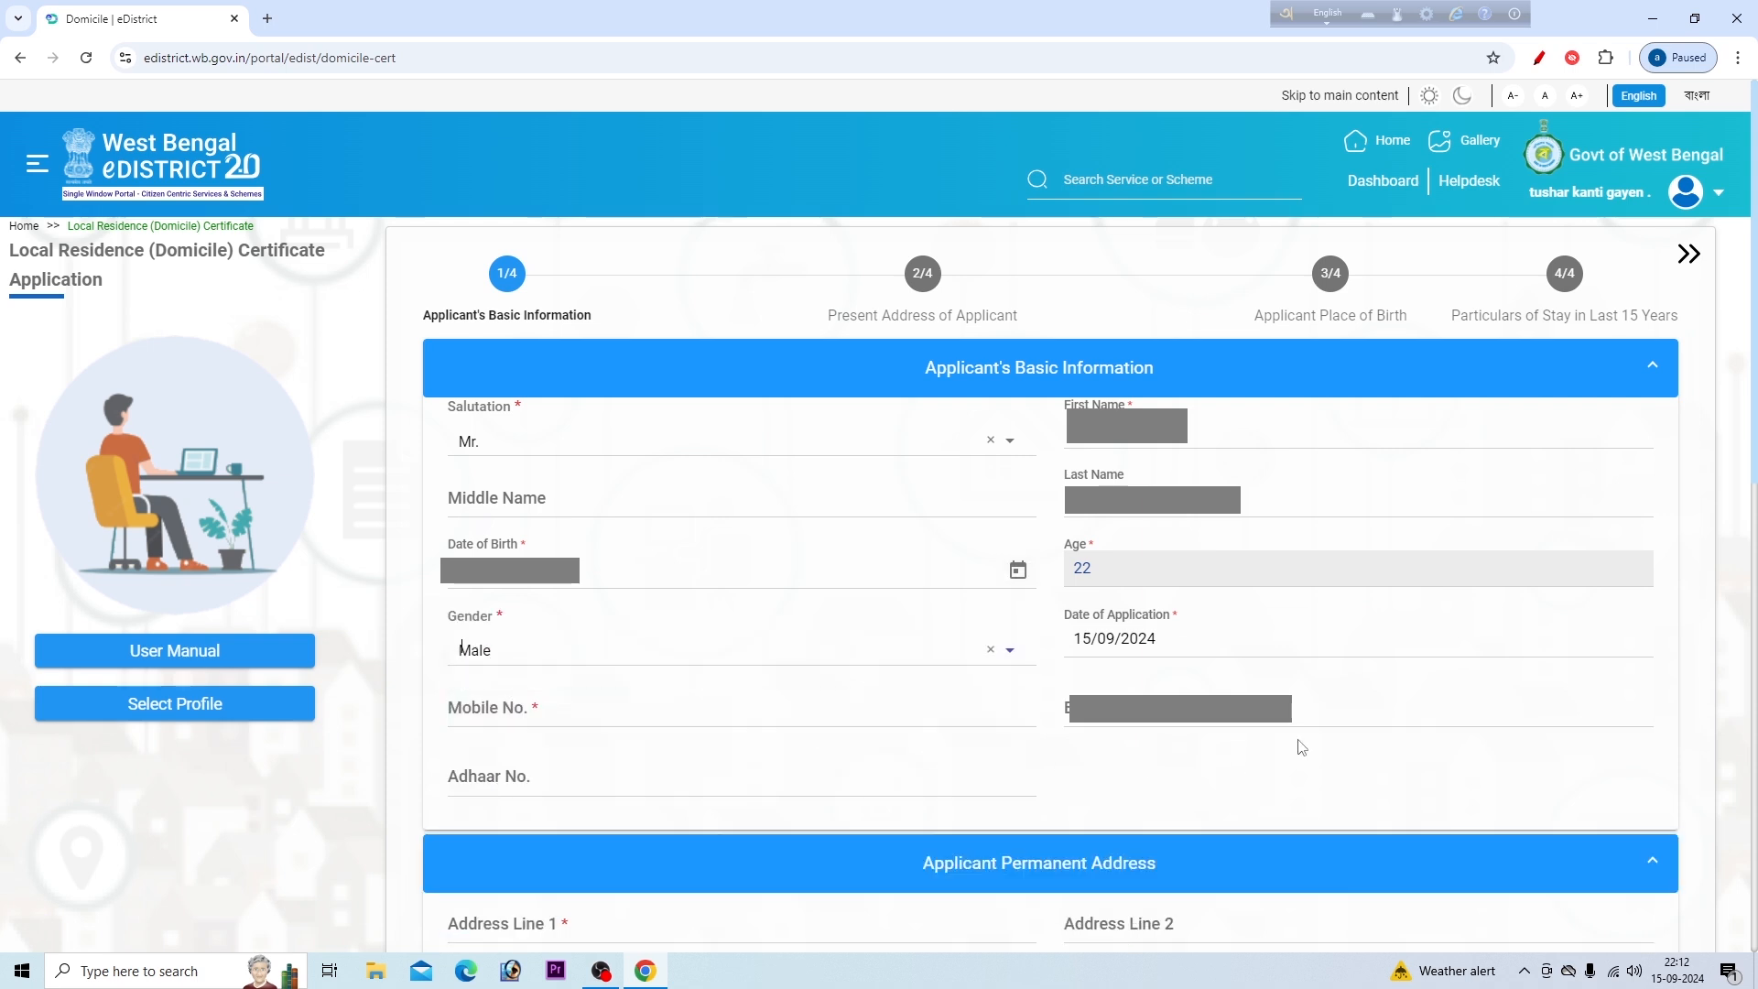
- Enter the applicant's mobile number, validate it with the one-time password, and fill in the applicant's email
click(574, 711)
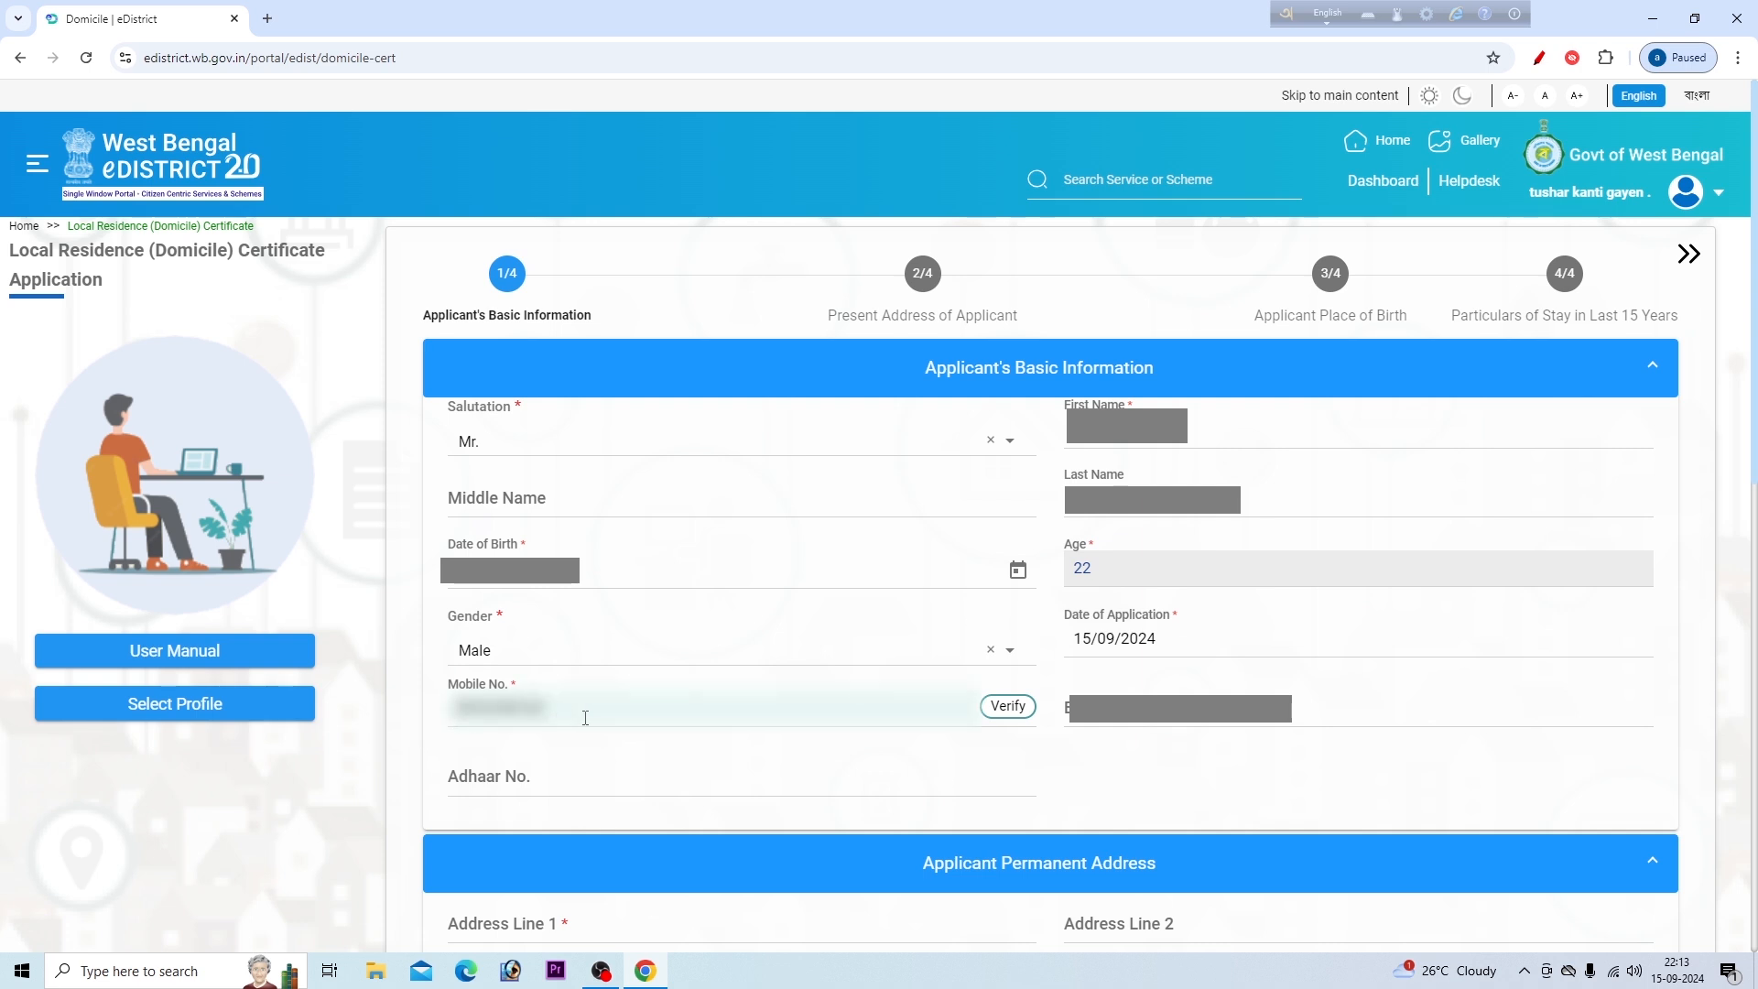
click(1011, 707)
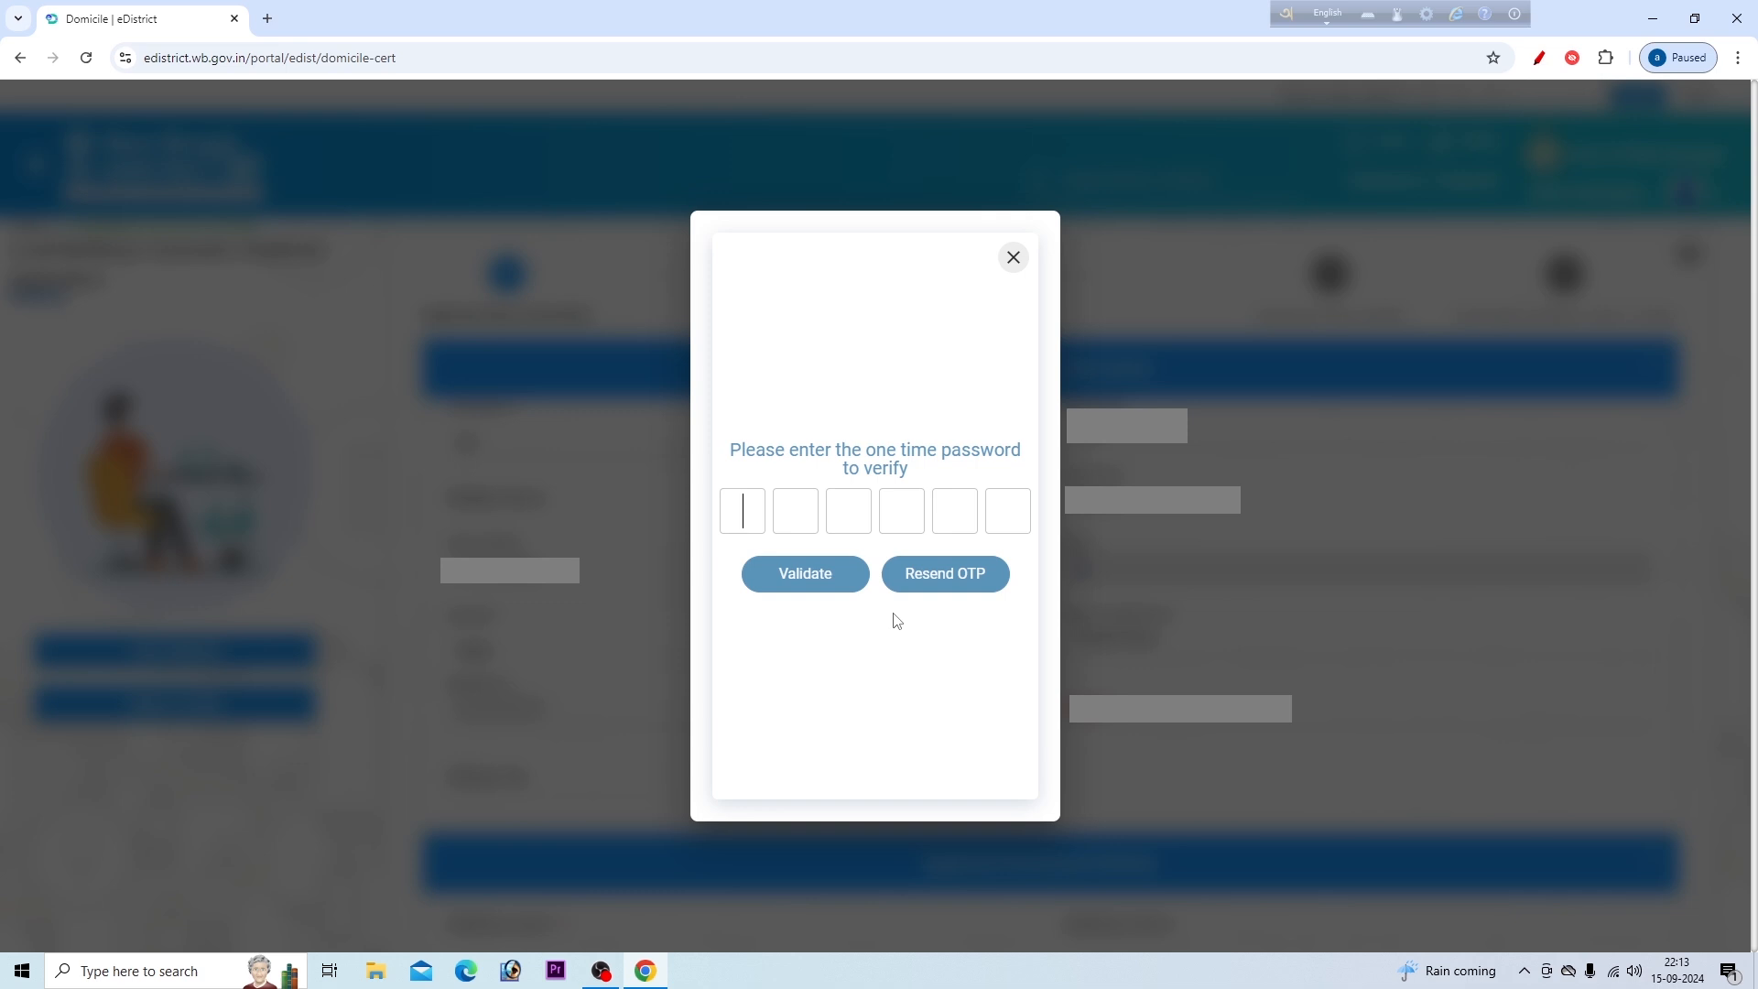
click(817, 581)
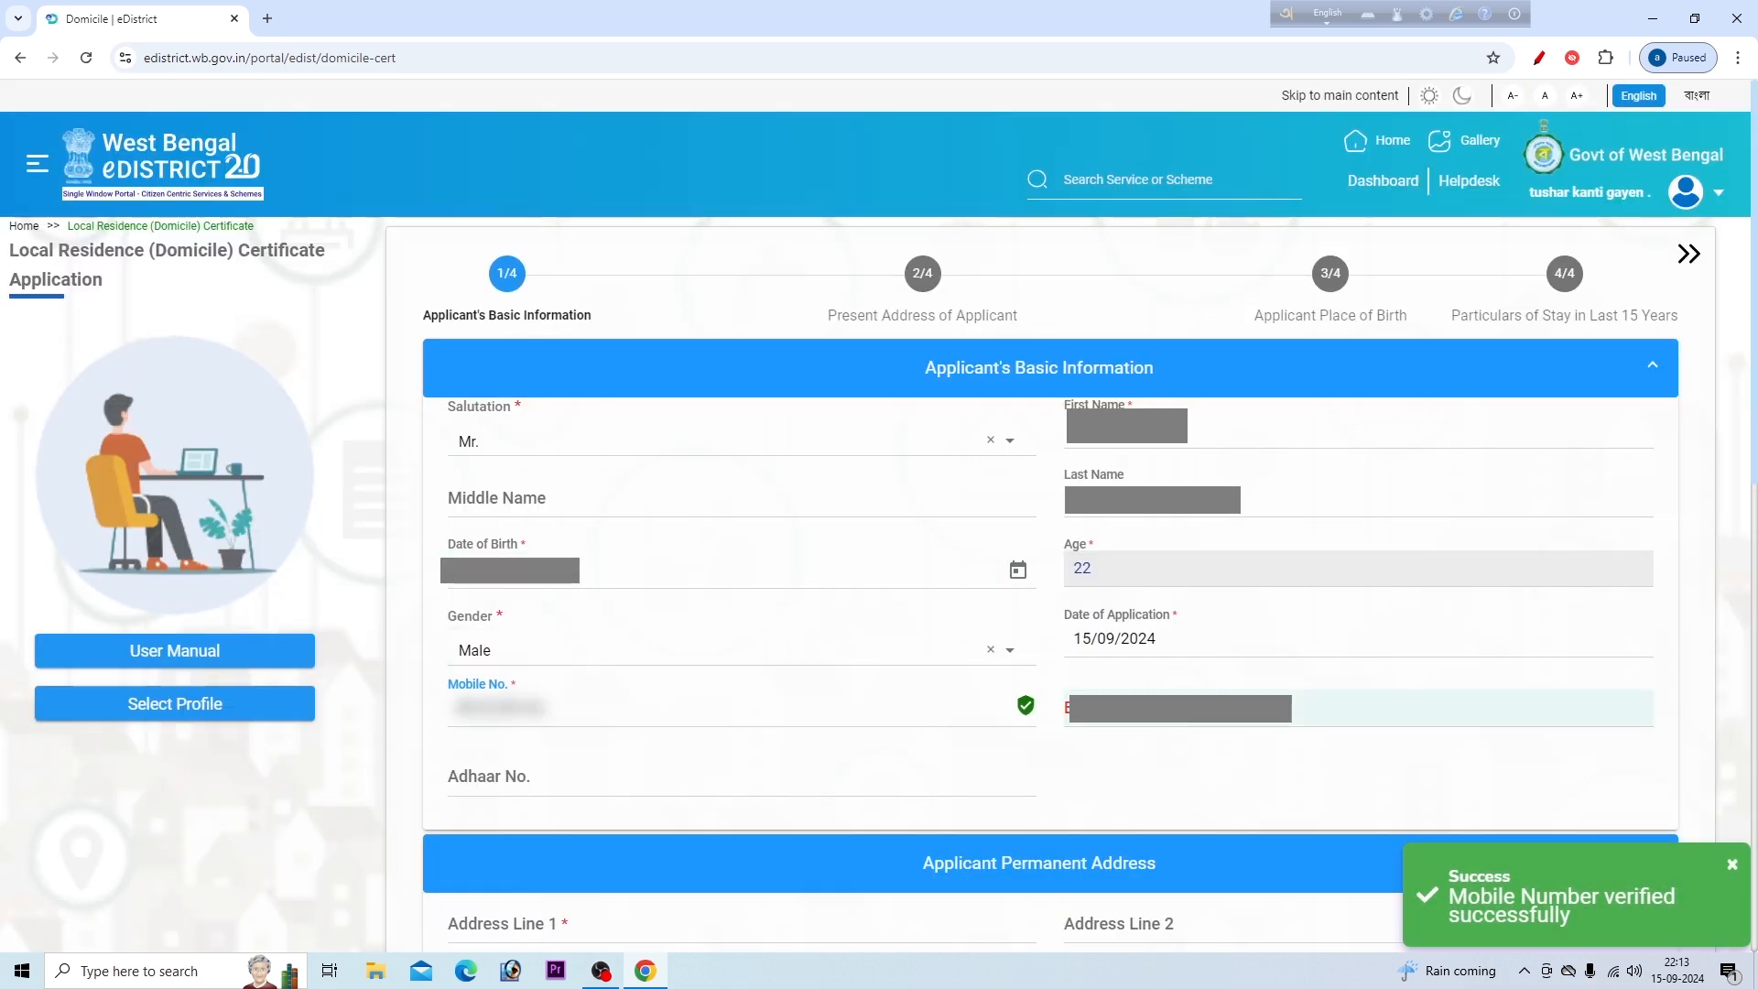
click(1181, 708)
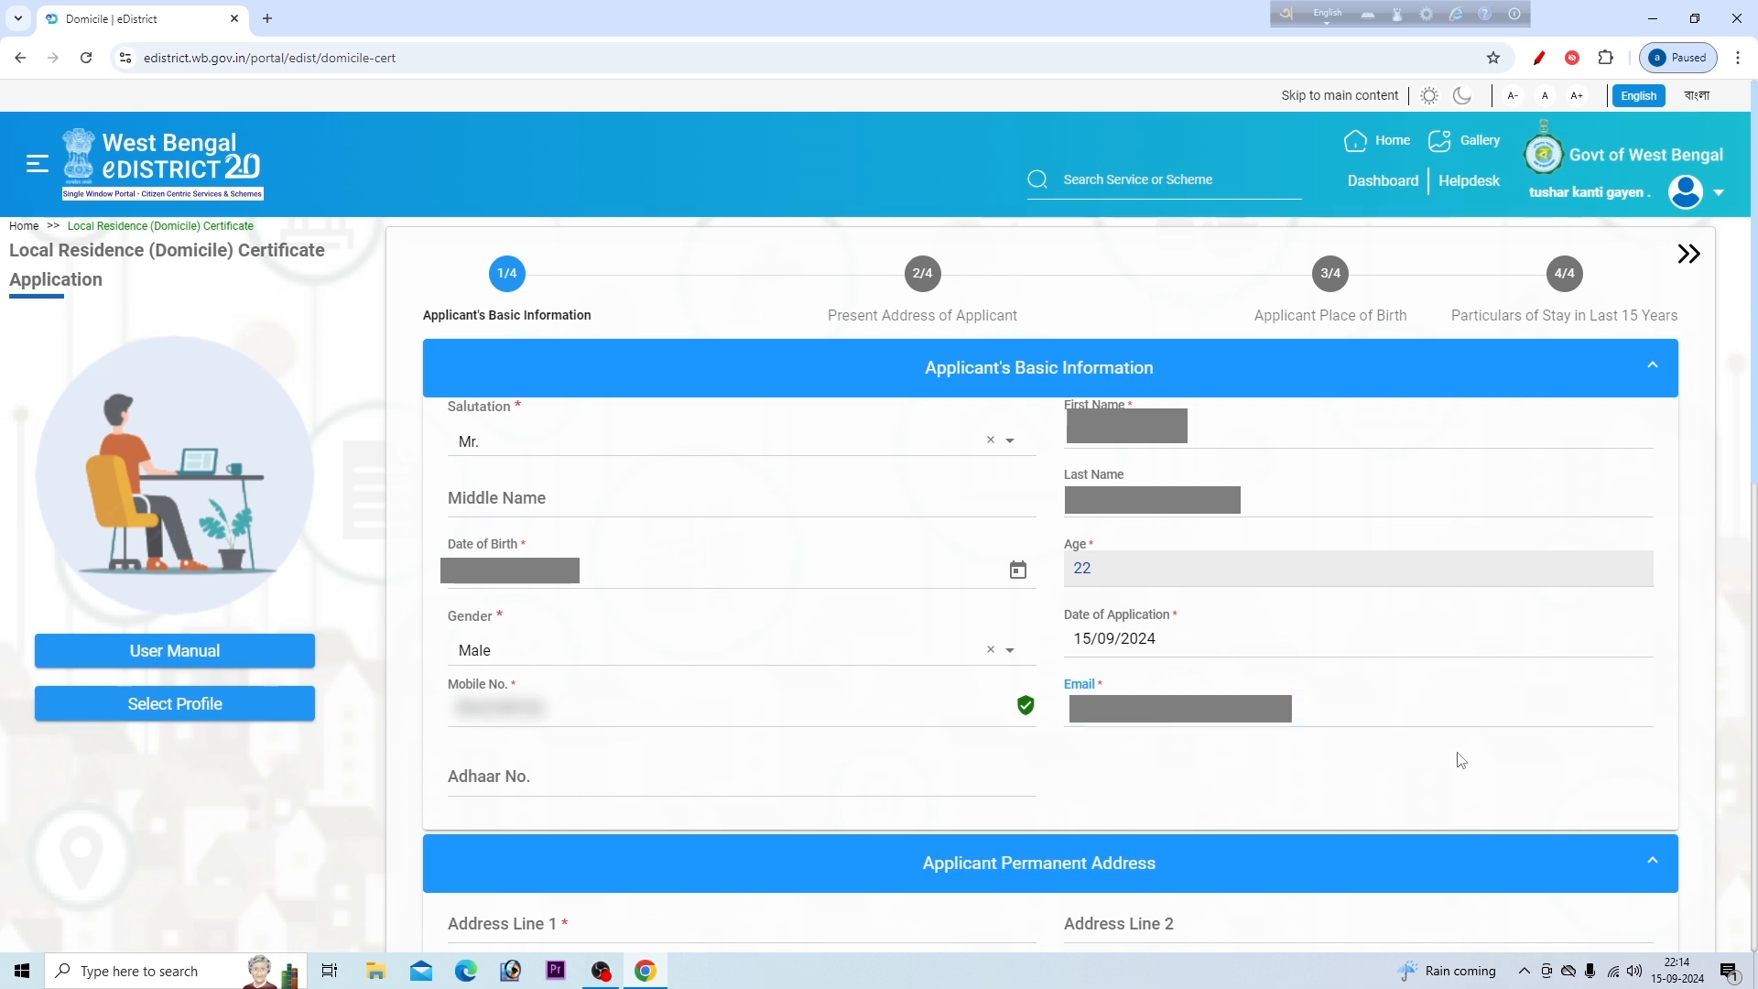
- Enter Address Line 1 and the Pin Code of the applicant's permanent address, leaving Address Line 2 blank
scroll(1334, 710, down, 3)
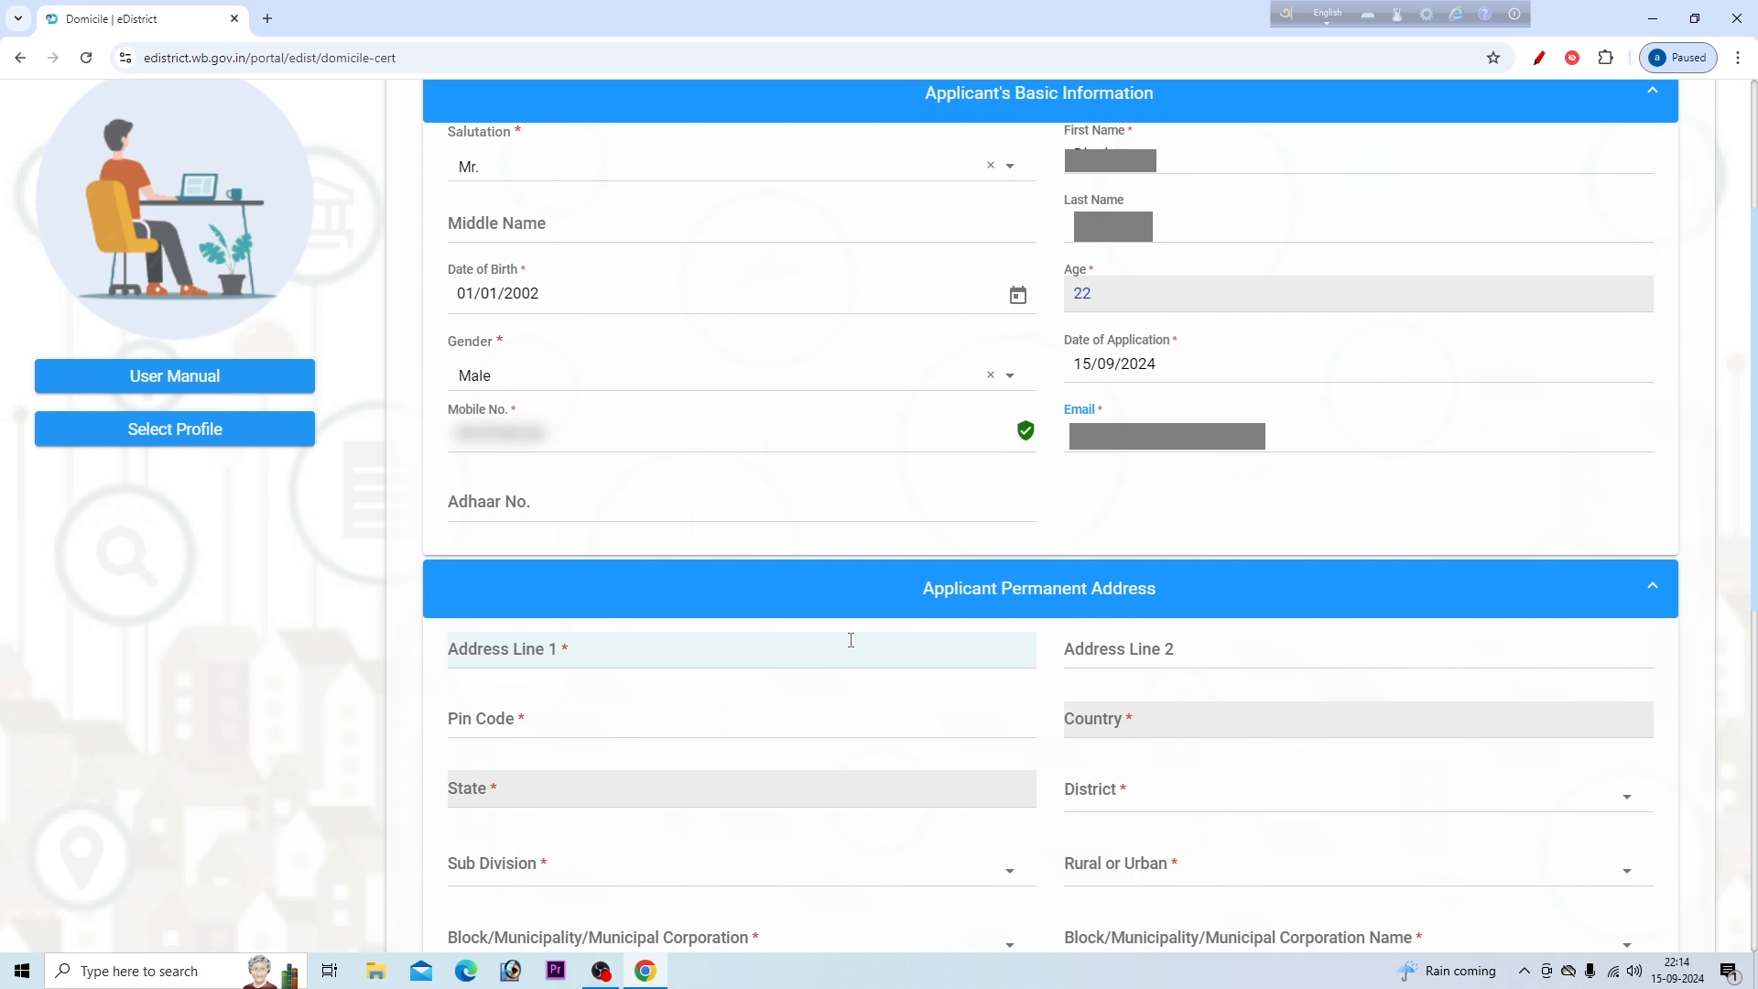
scroll(800, 620, down, 3)
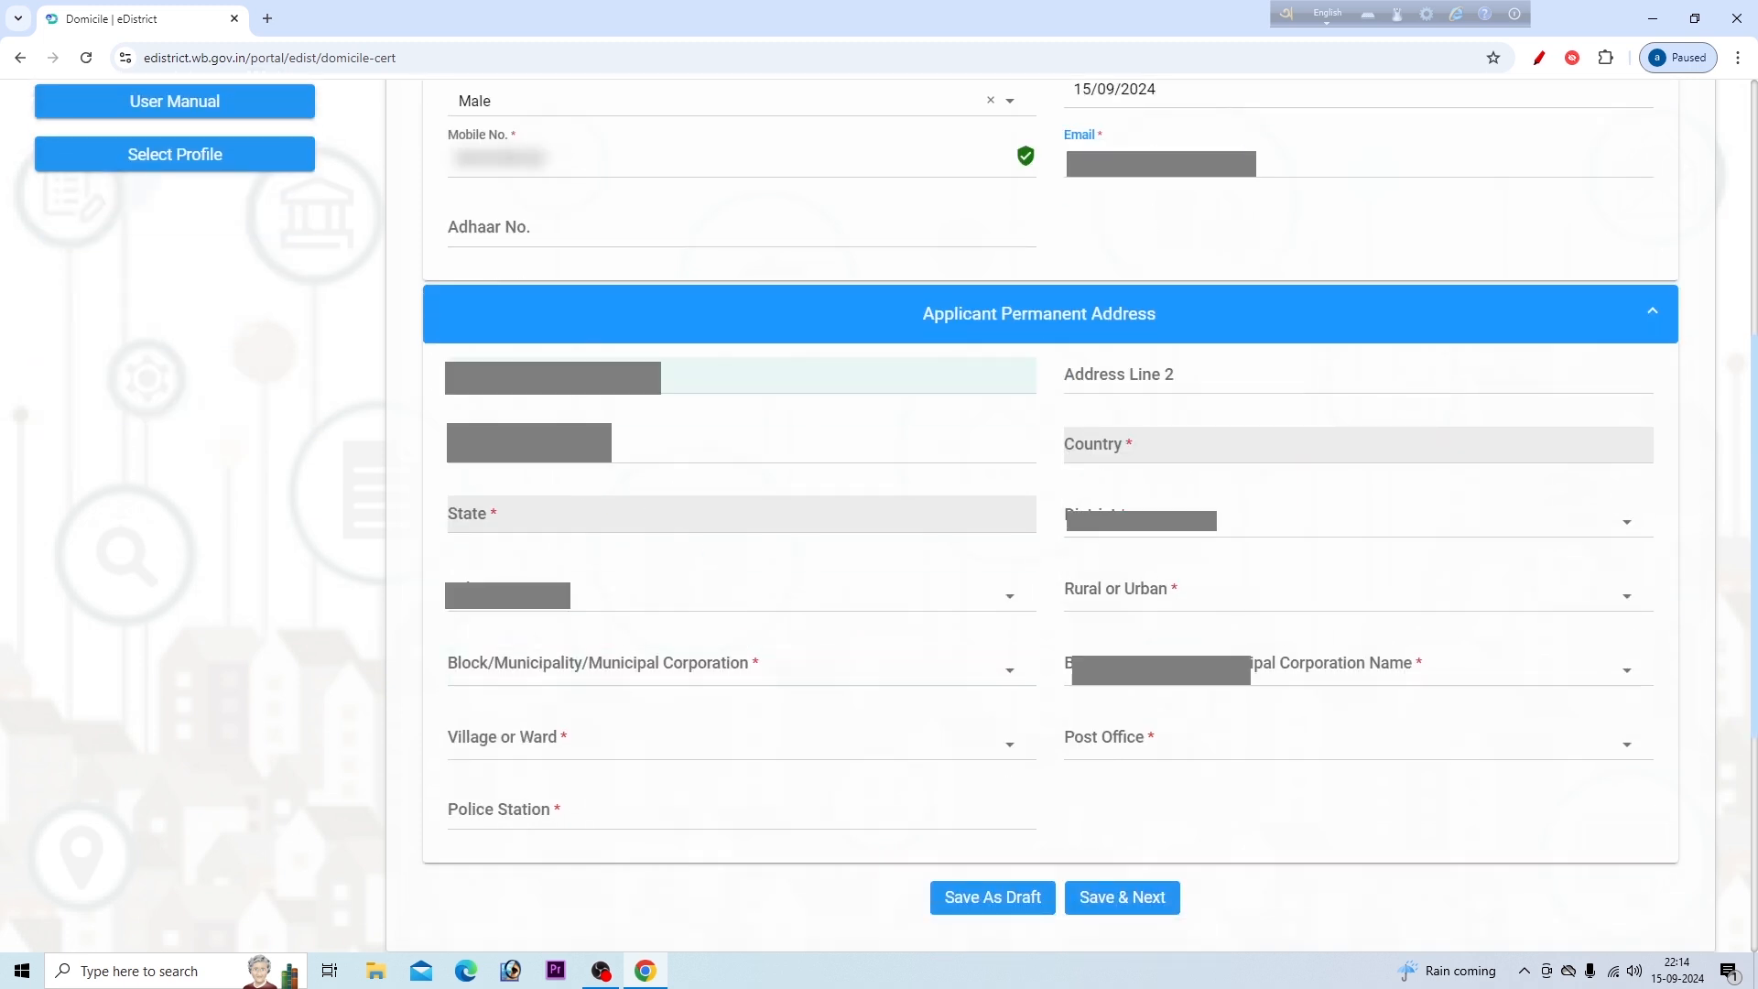
click(552, 378)
key(Tab)
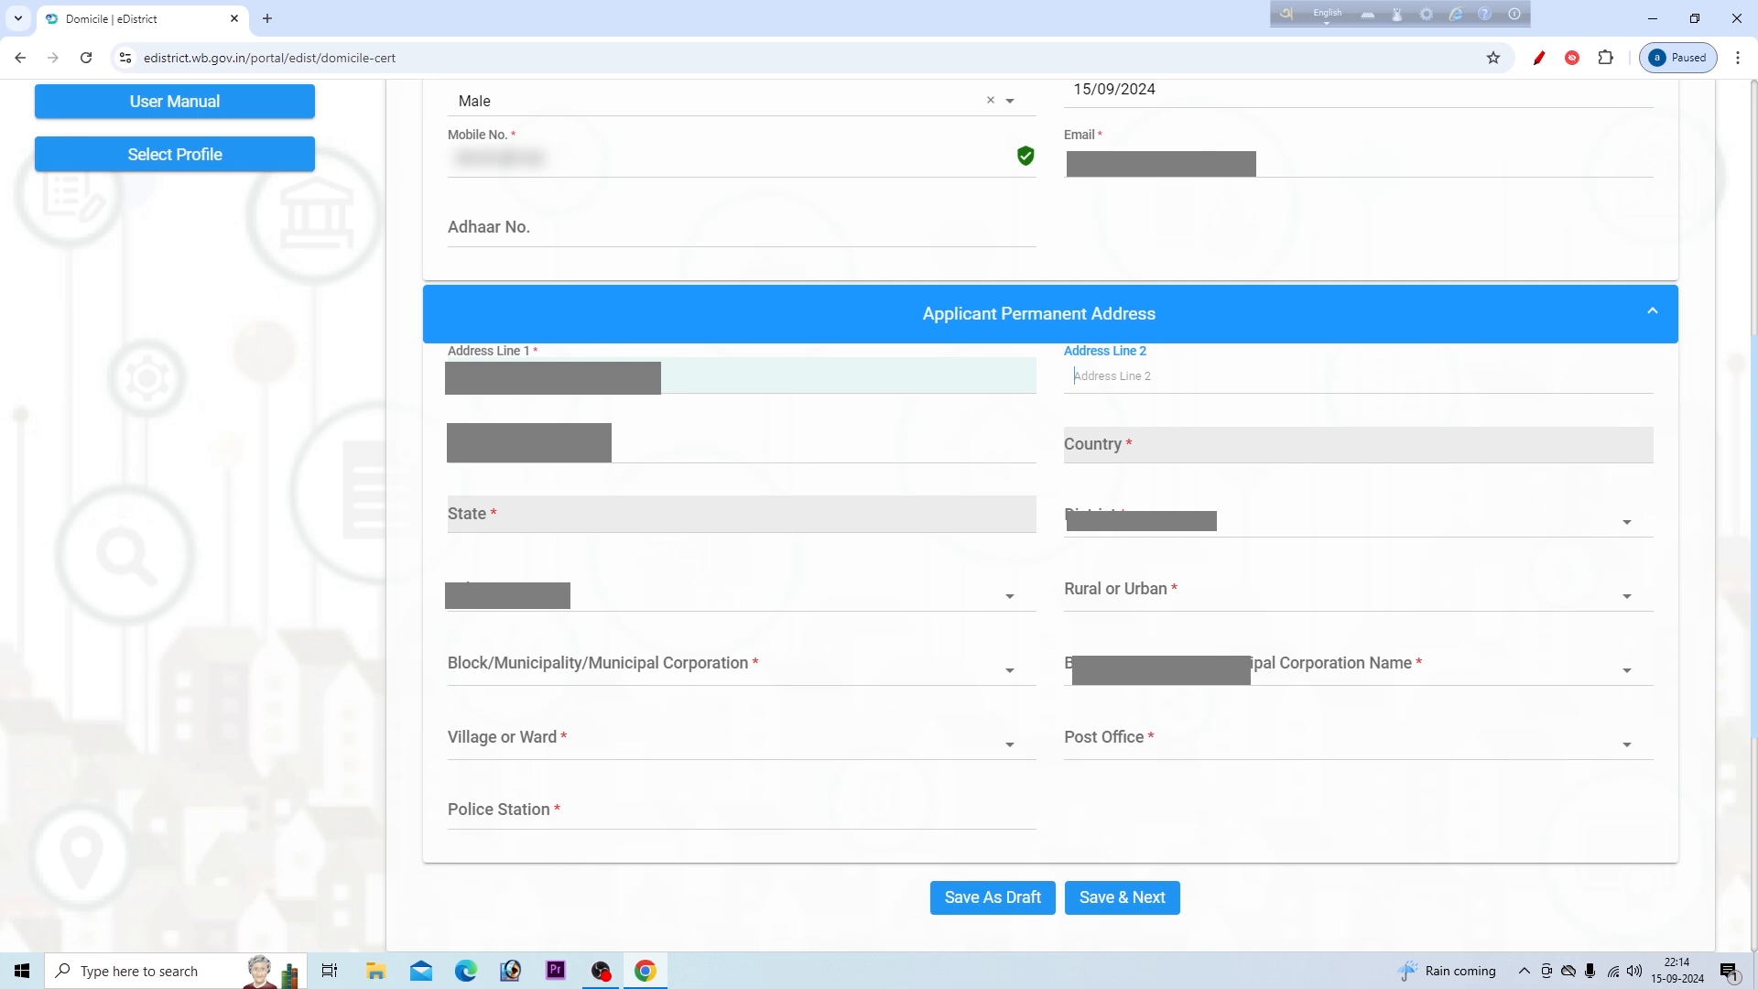
key(Tab)
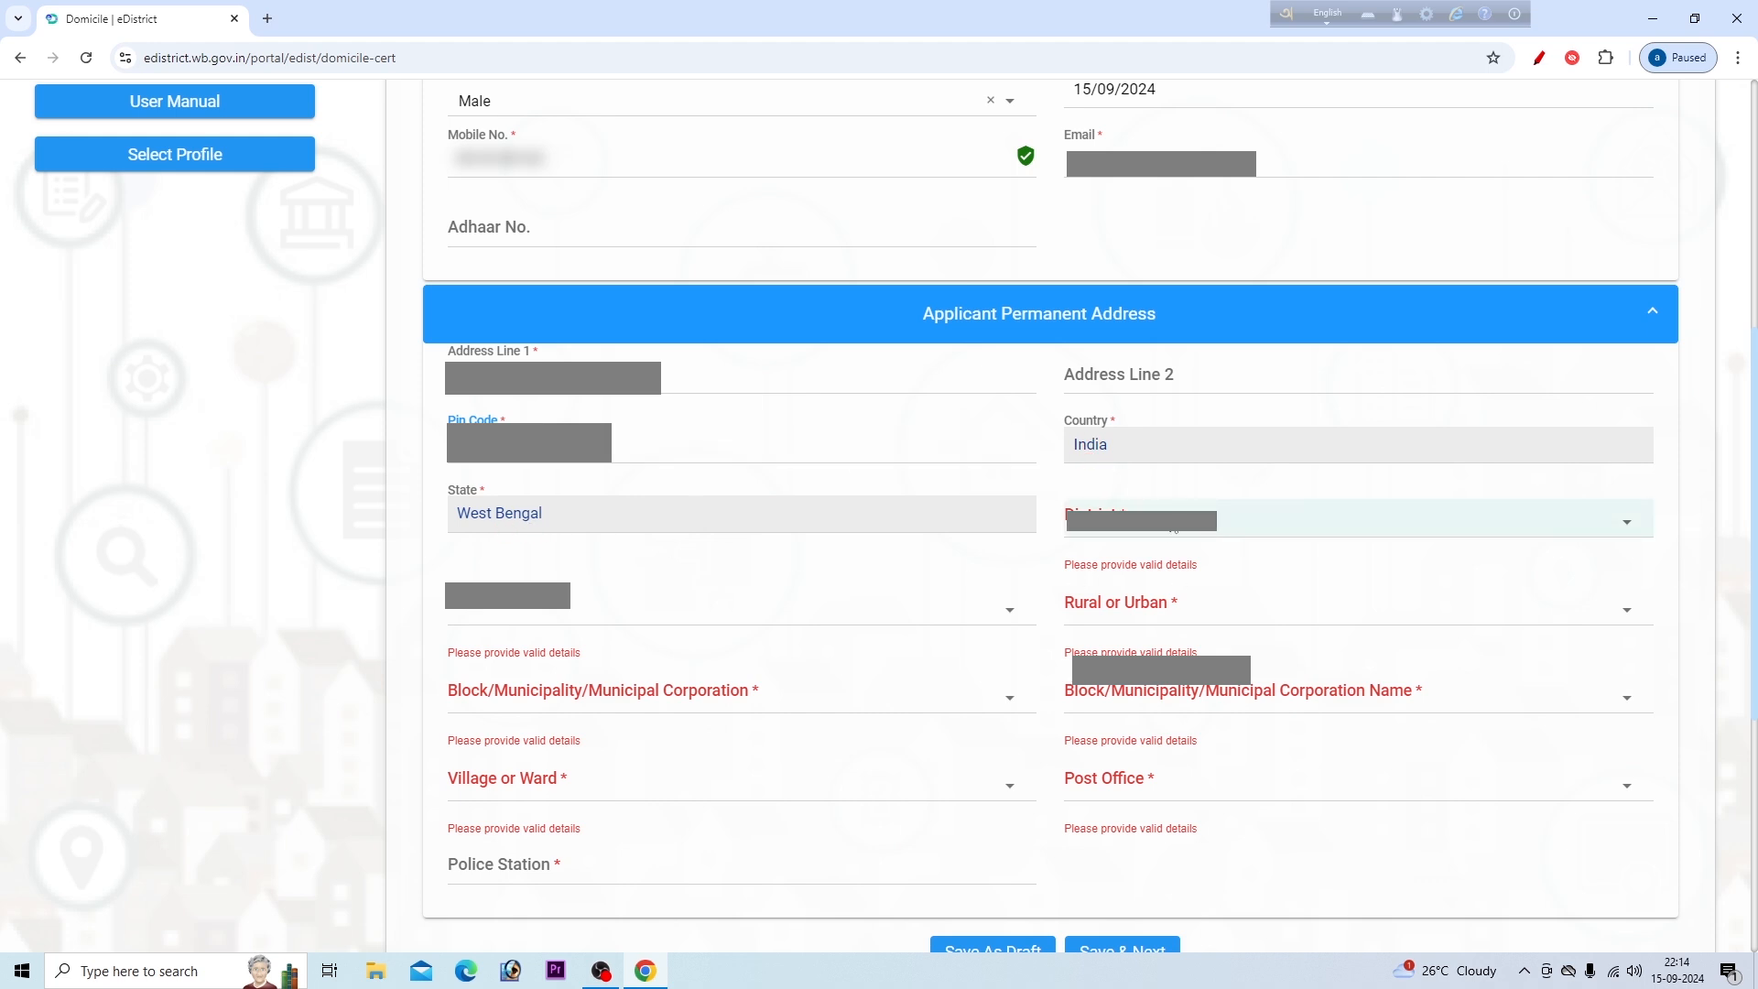
- Choose the district and sub-division of the permanent address and set Rural or Urban to Rural
click(1168, 533)
click(1176, 567)
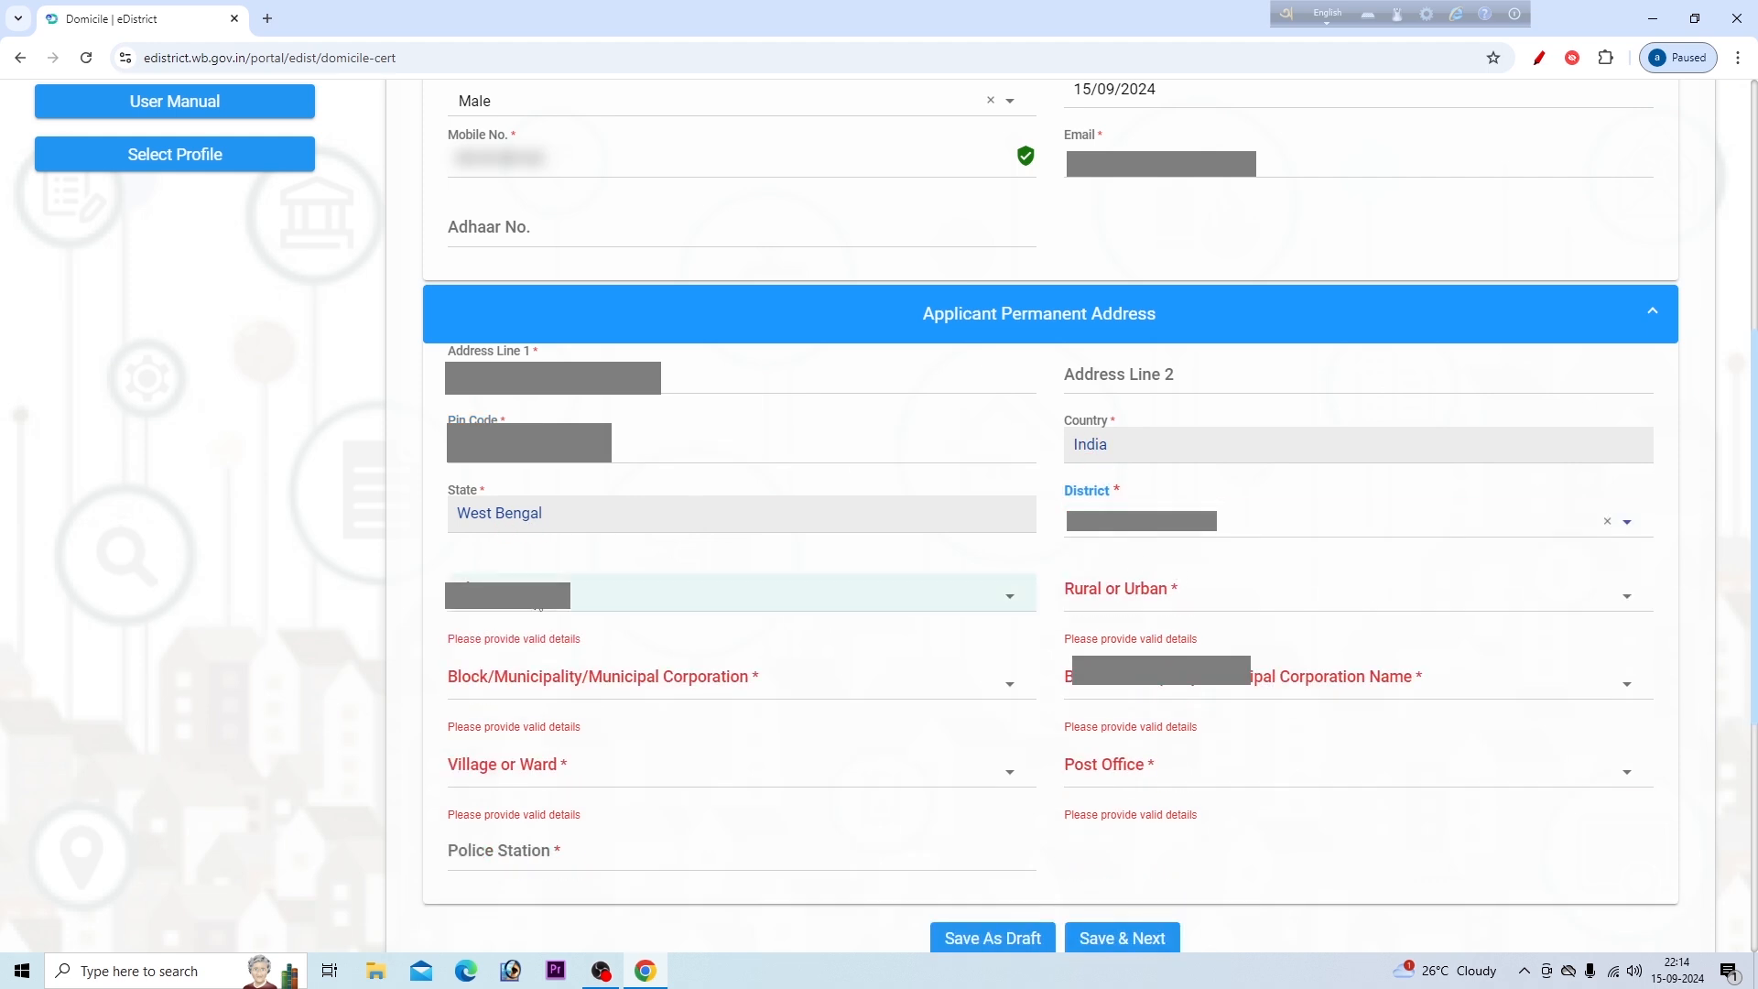
click(549, 604)
click(510, 769)
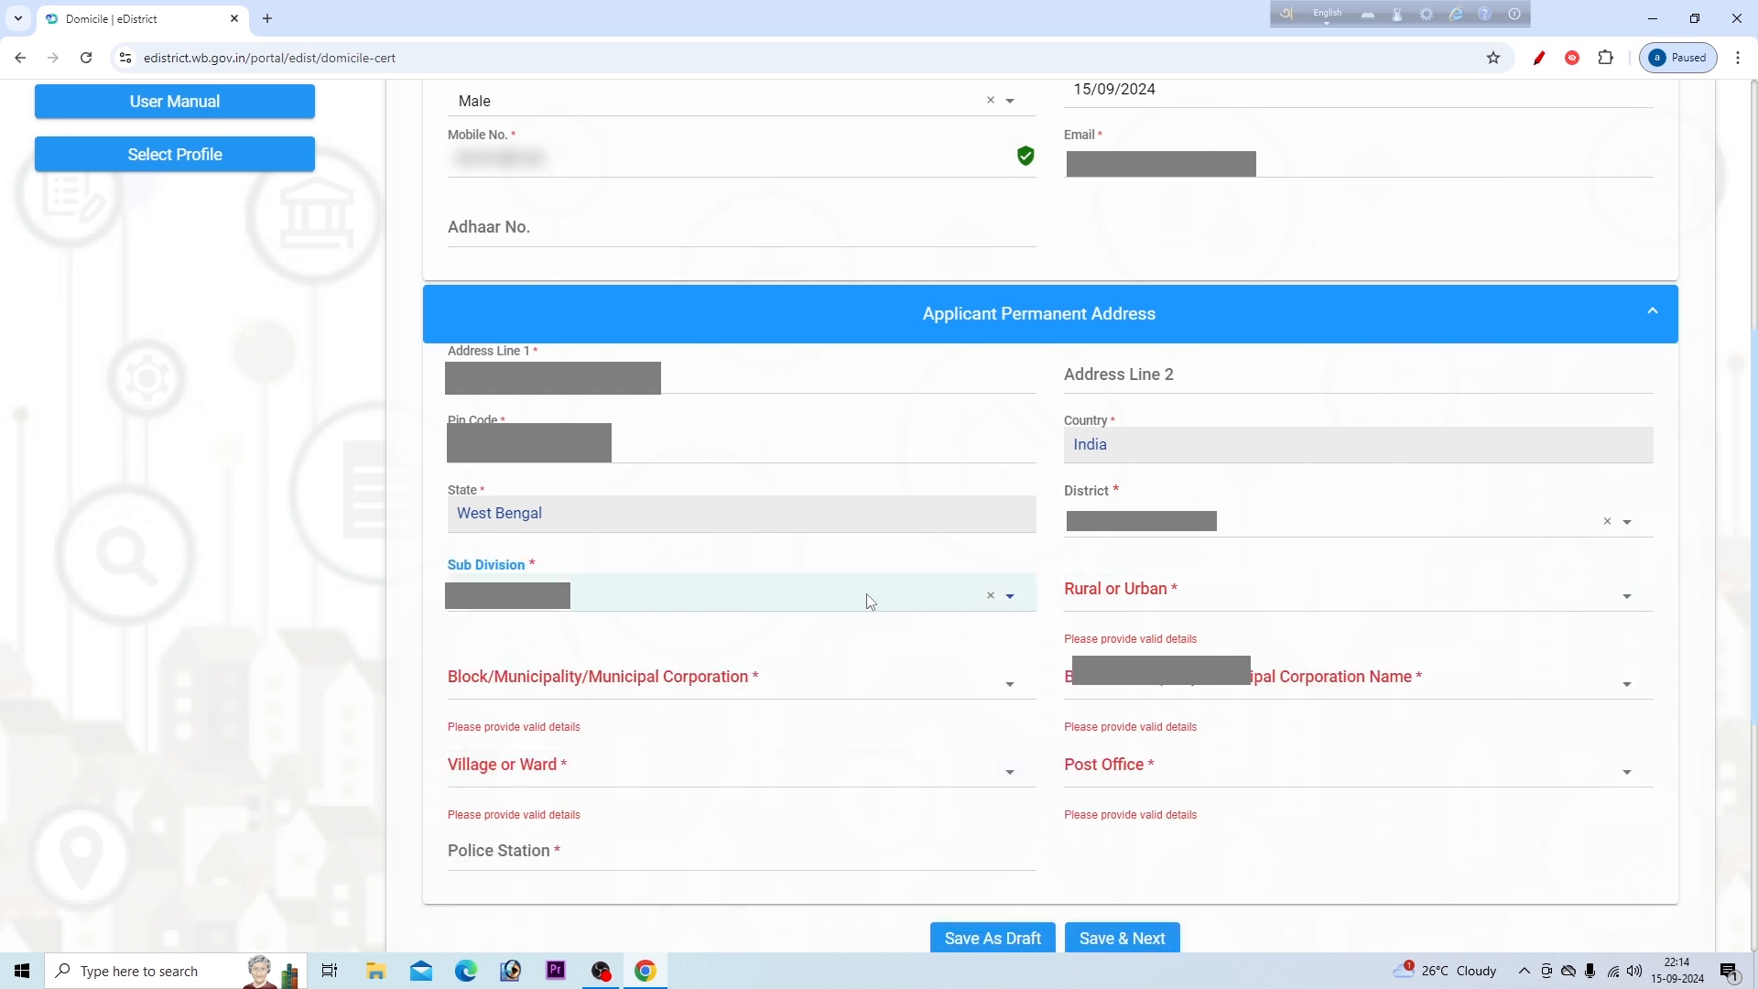
click(1202, 605)
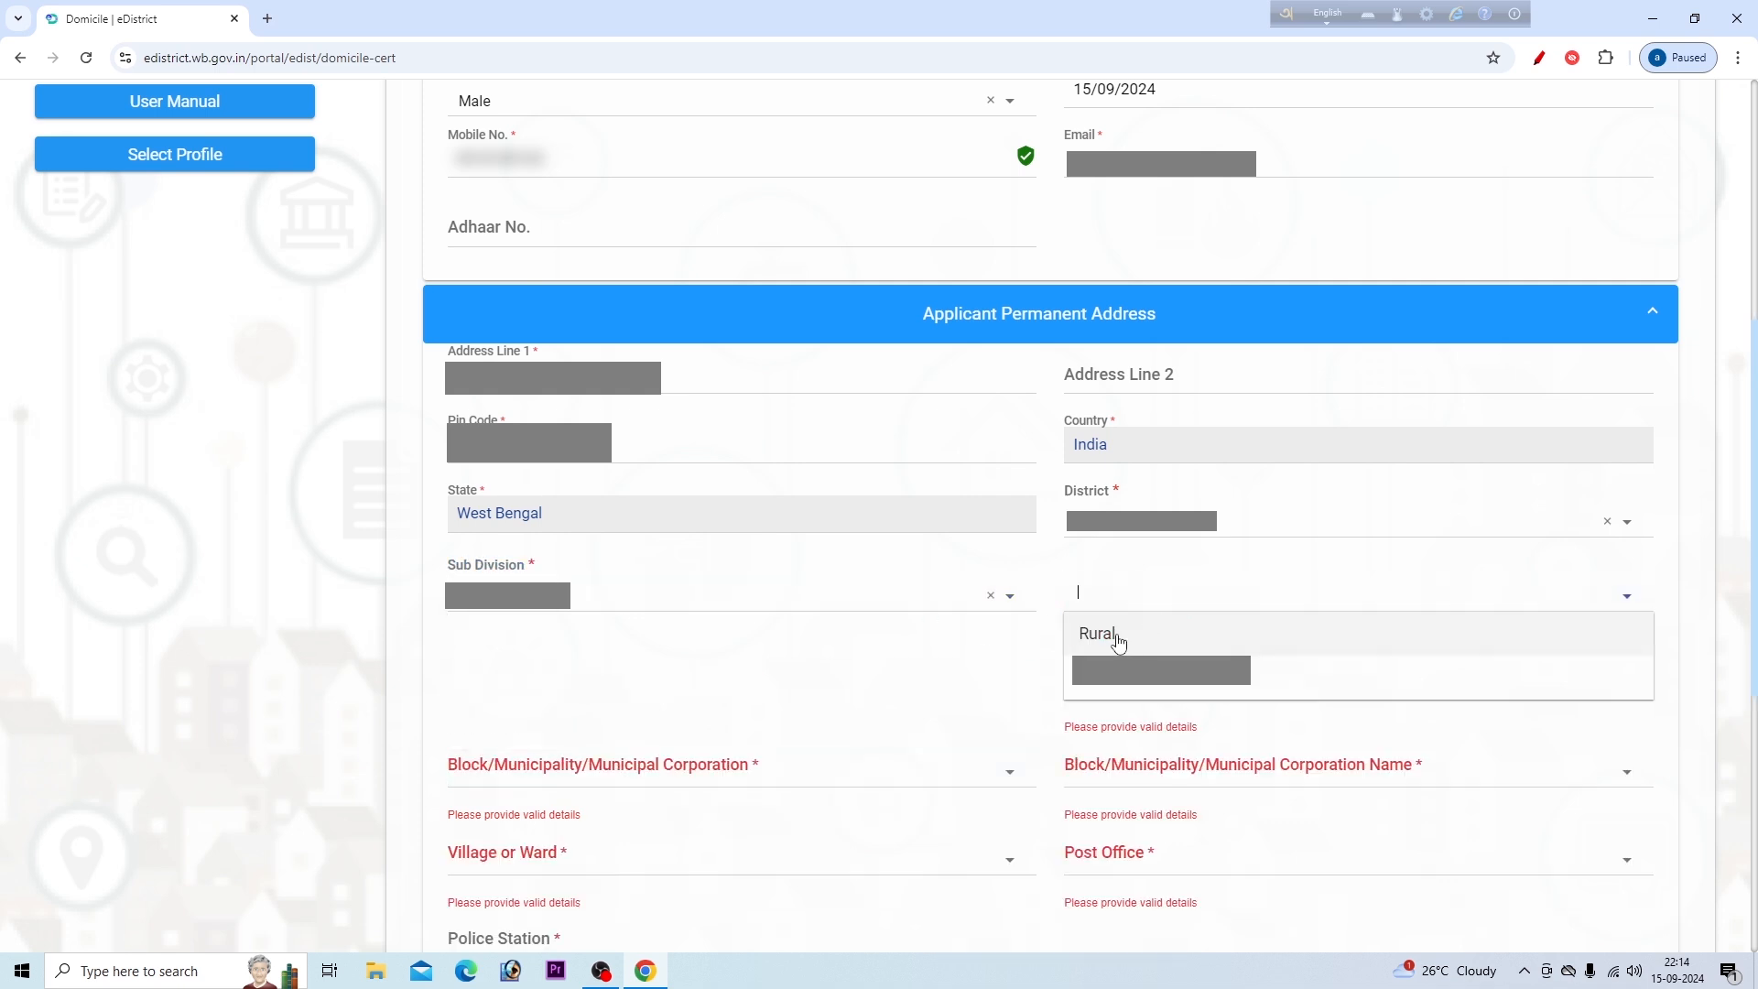
click(1119, 643)
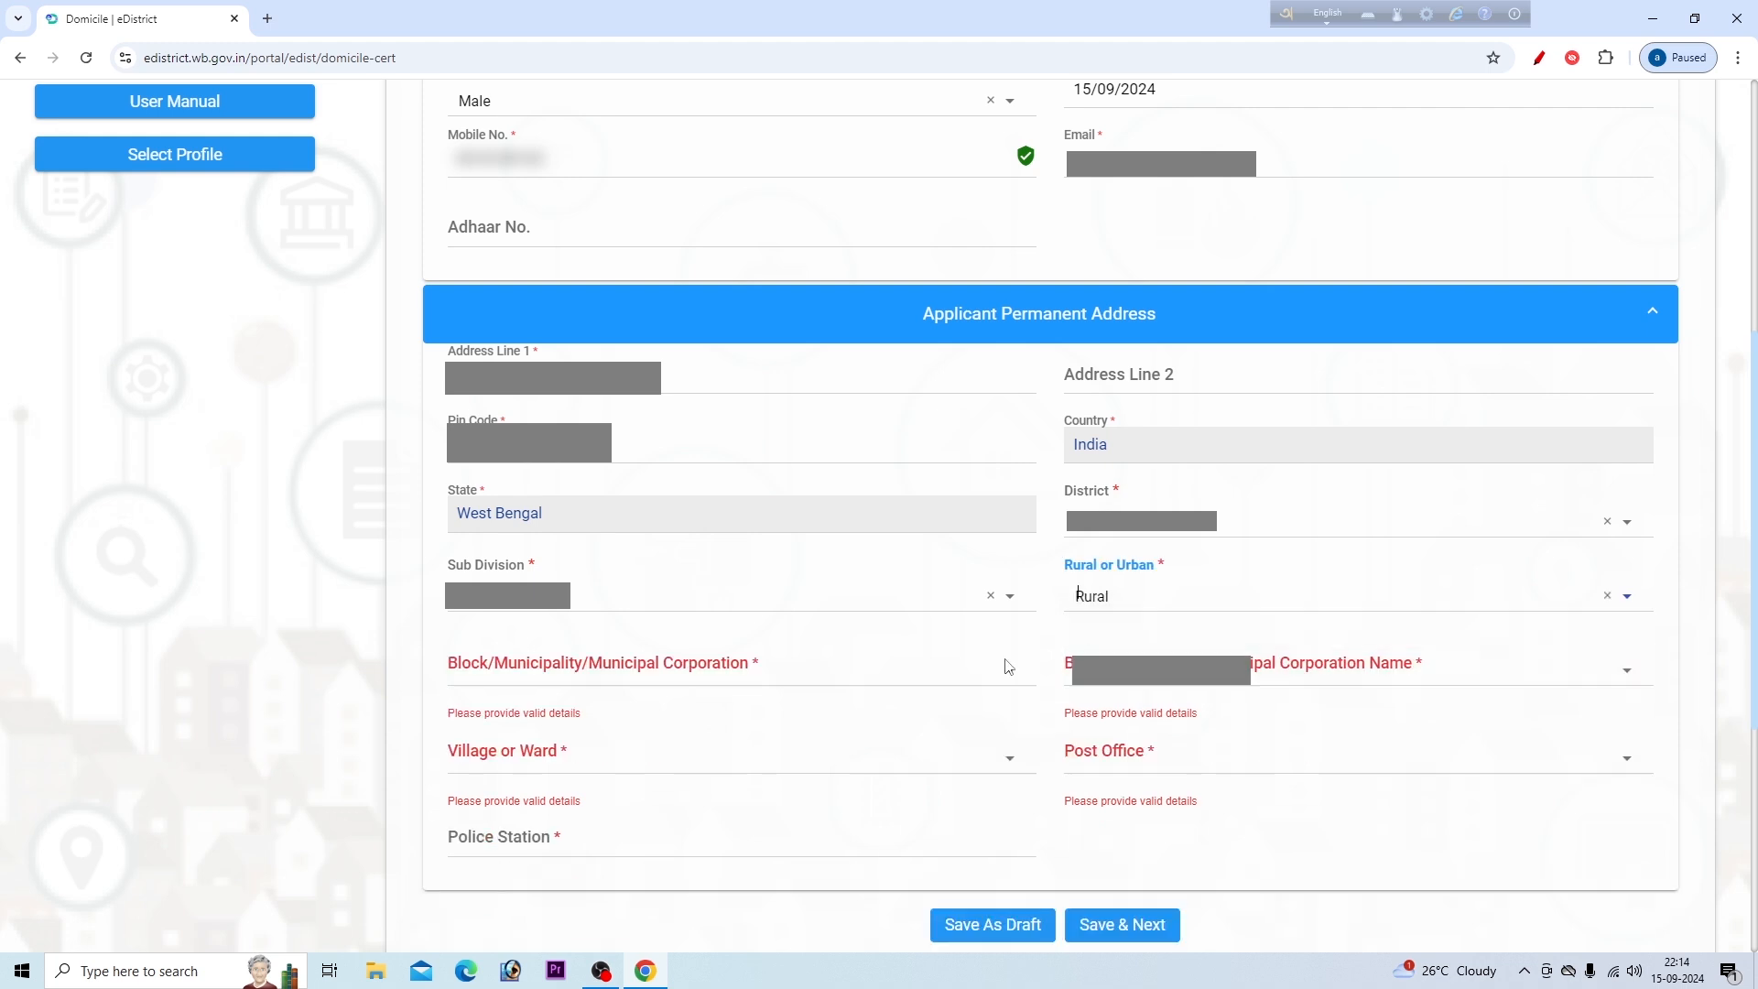
- Set the permanent address's local body type to Block and choose the block's name
click(562, 667)
click(481, 707)
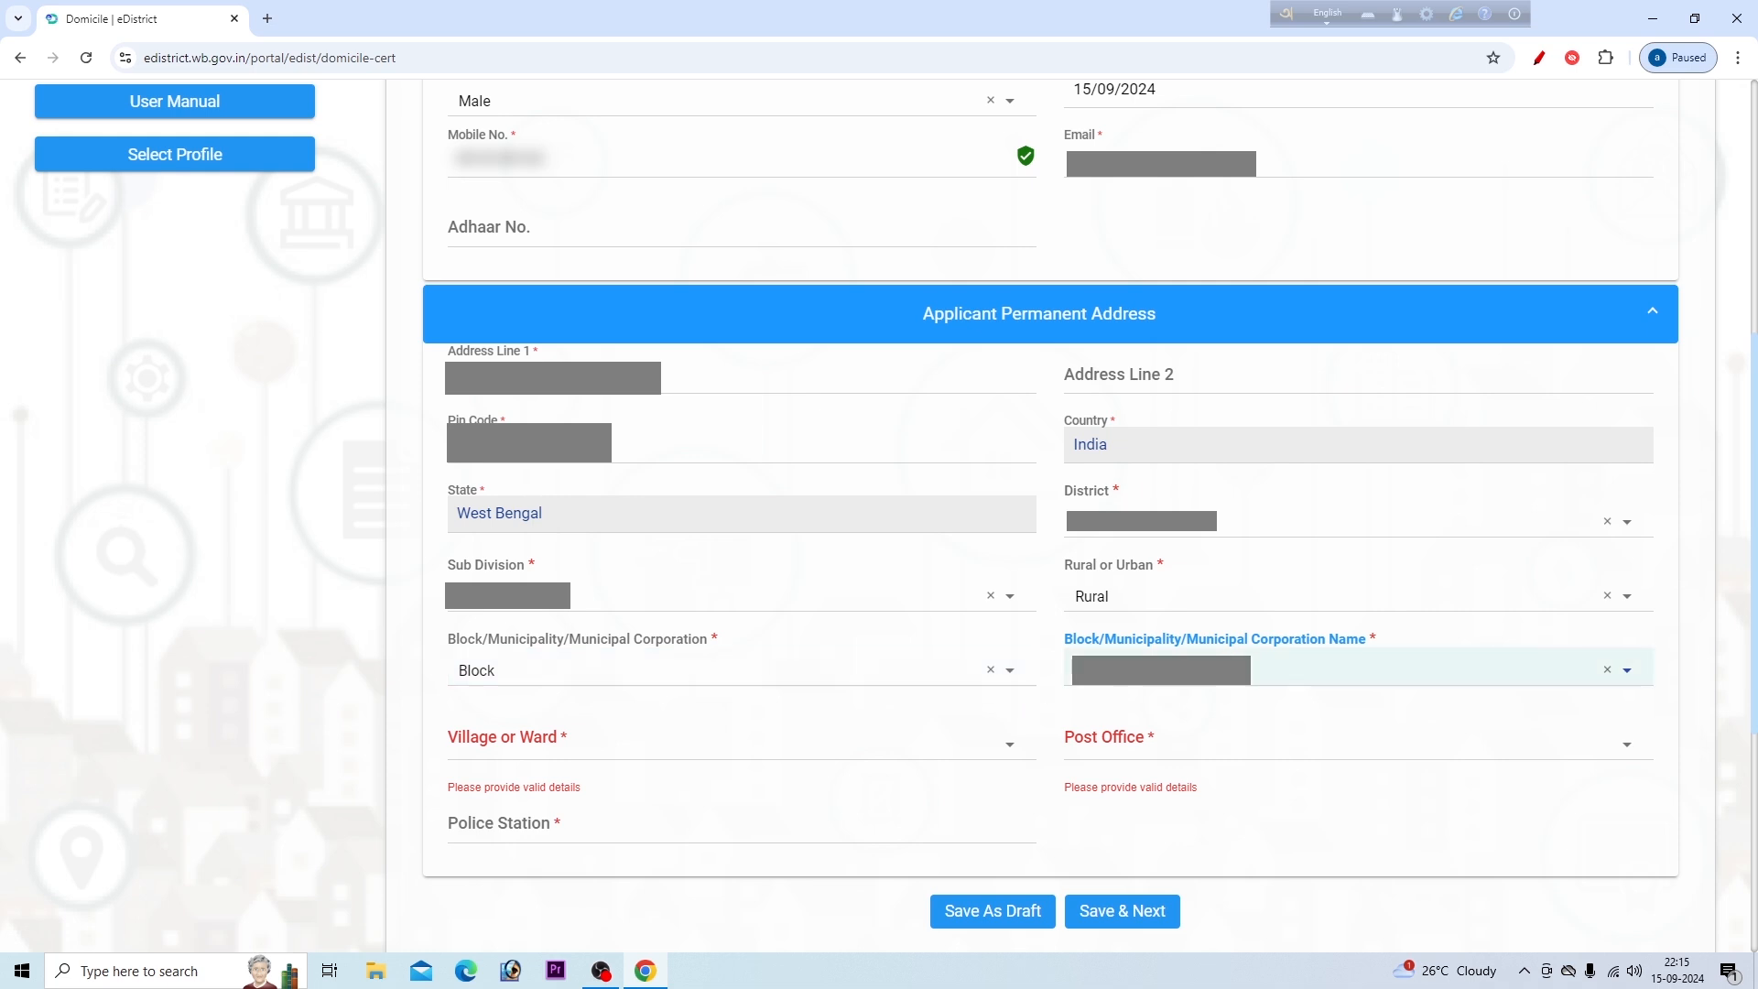
click(1163, 670)
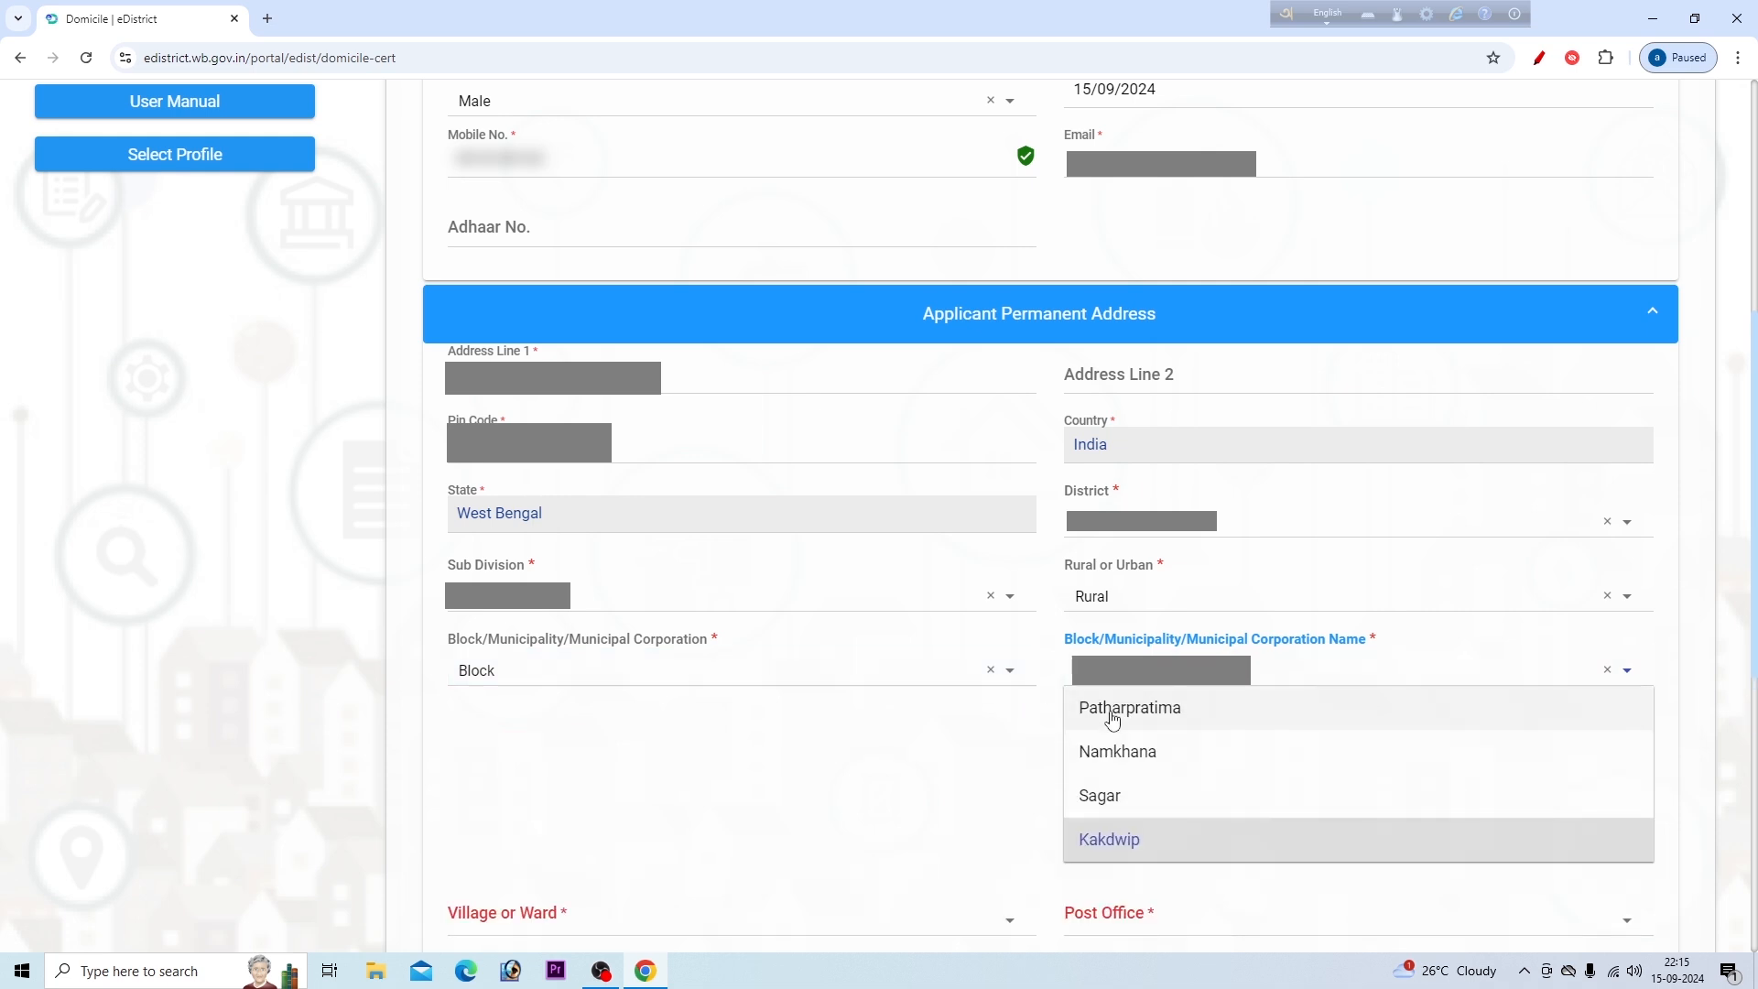
click(1112, 848)
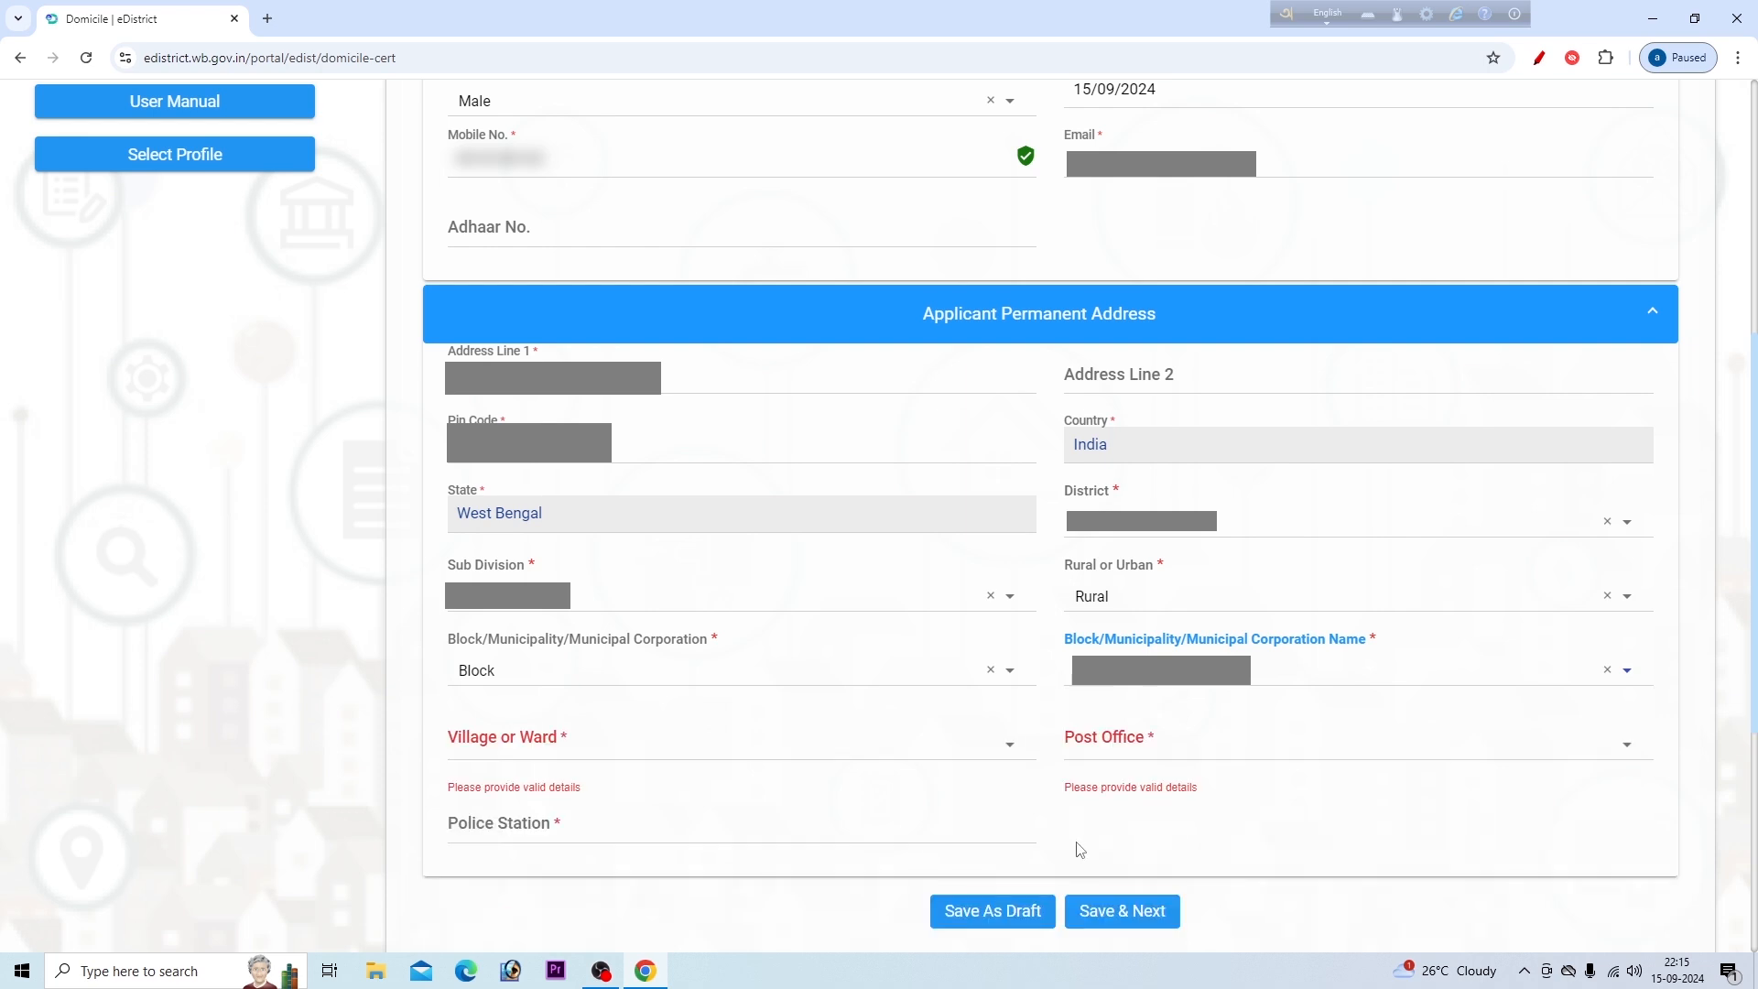
- Choose the village or ward of the applicant's permanent address
click(565, 746)
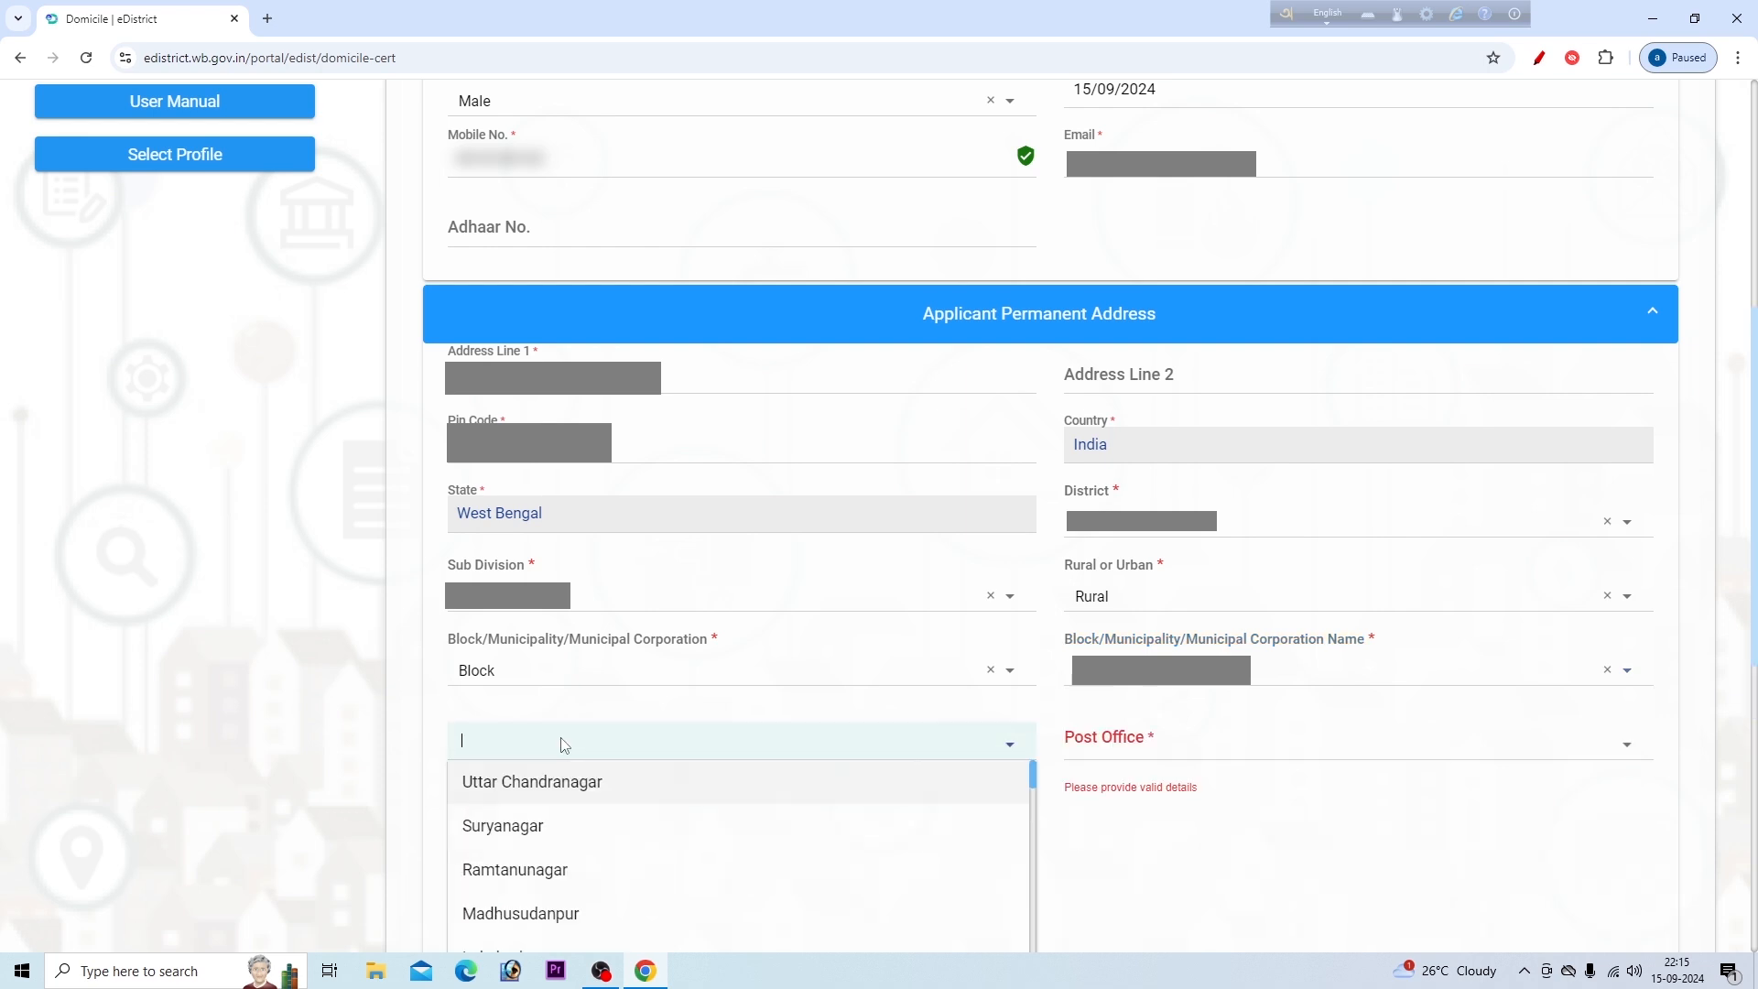
scroll(690, 749, down, 2)
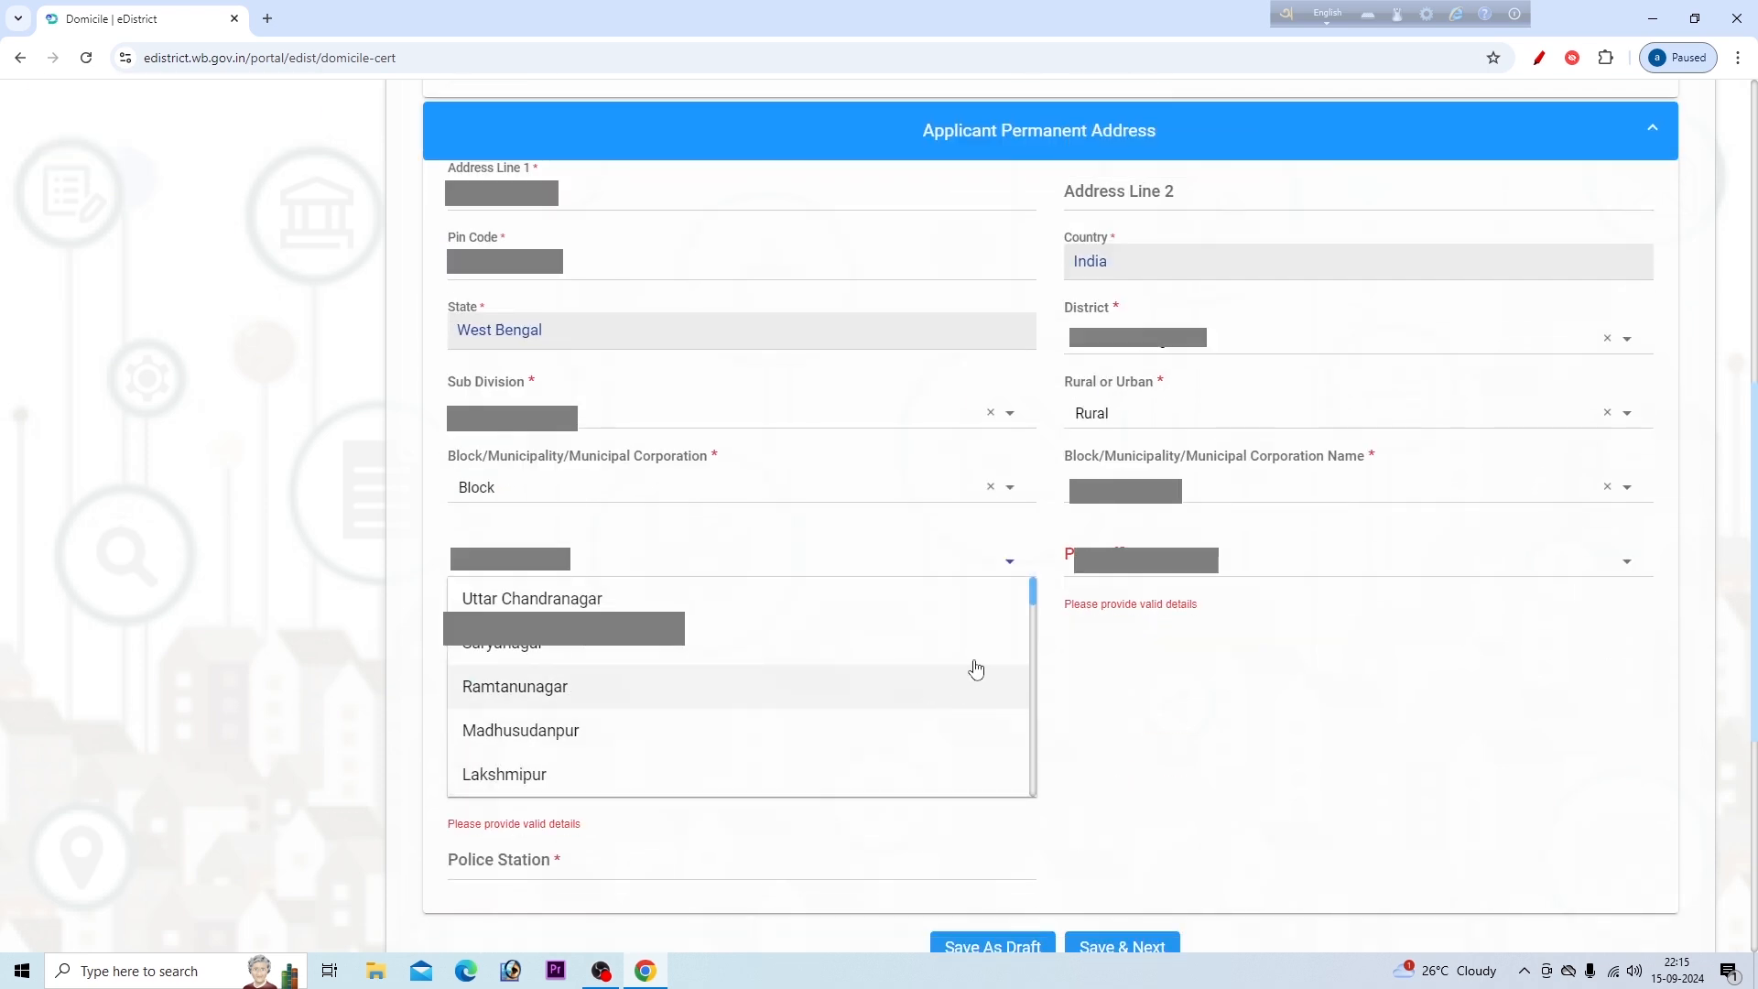
drag(1033, 599, 1034, 620)
scroll(1035, 621, down, 1)
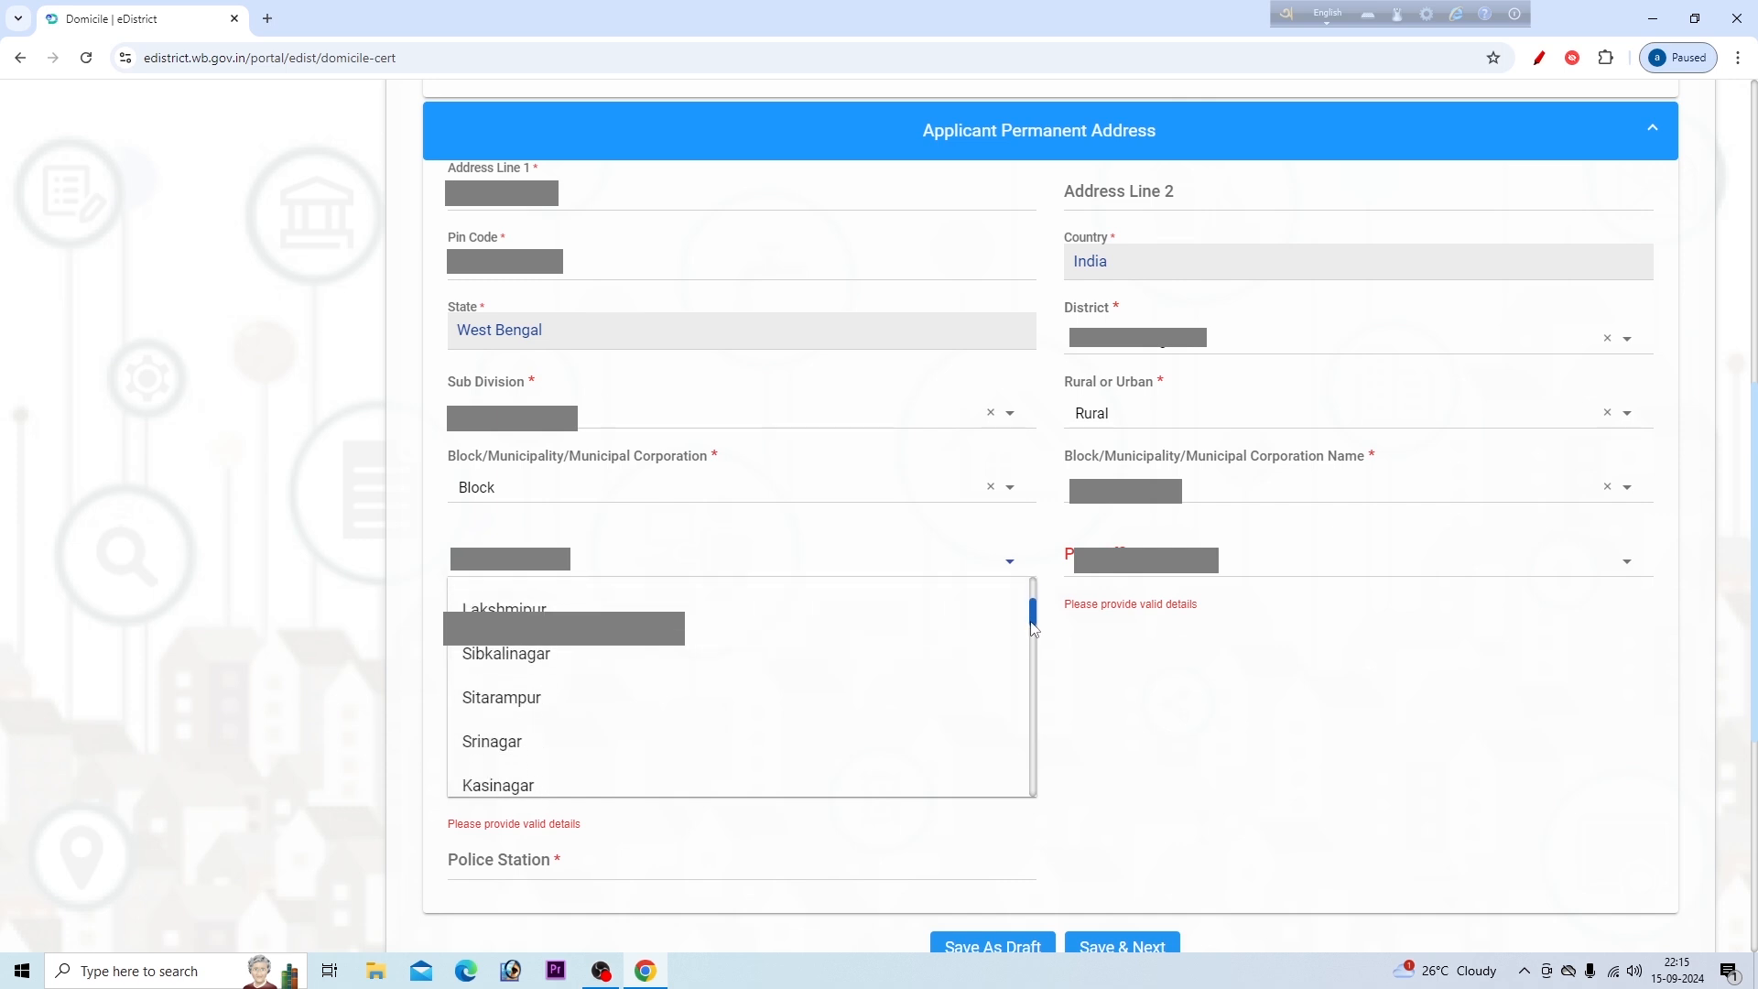
click(575, 689)
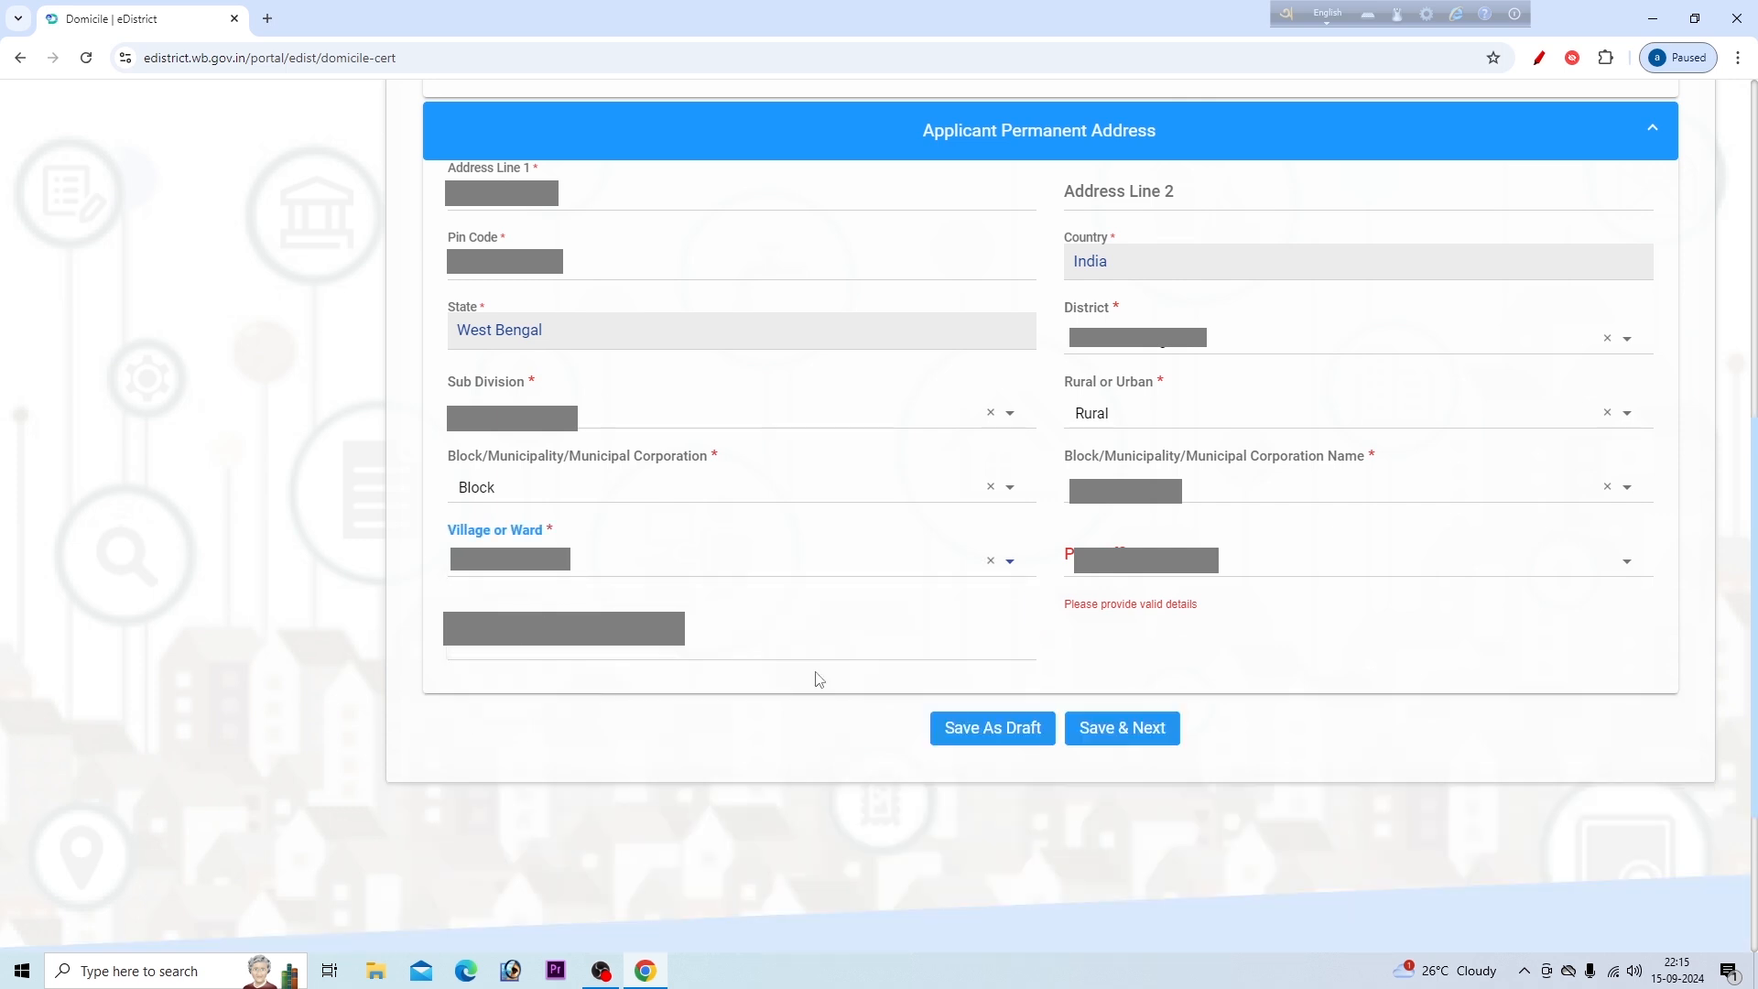
- Complete the permanent address with its post office and police station, and save to continue to the present address page
click(1204, 573)
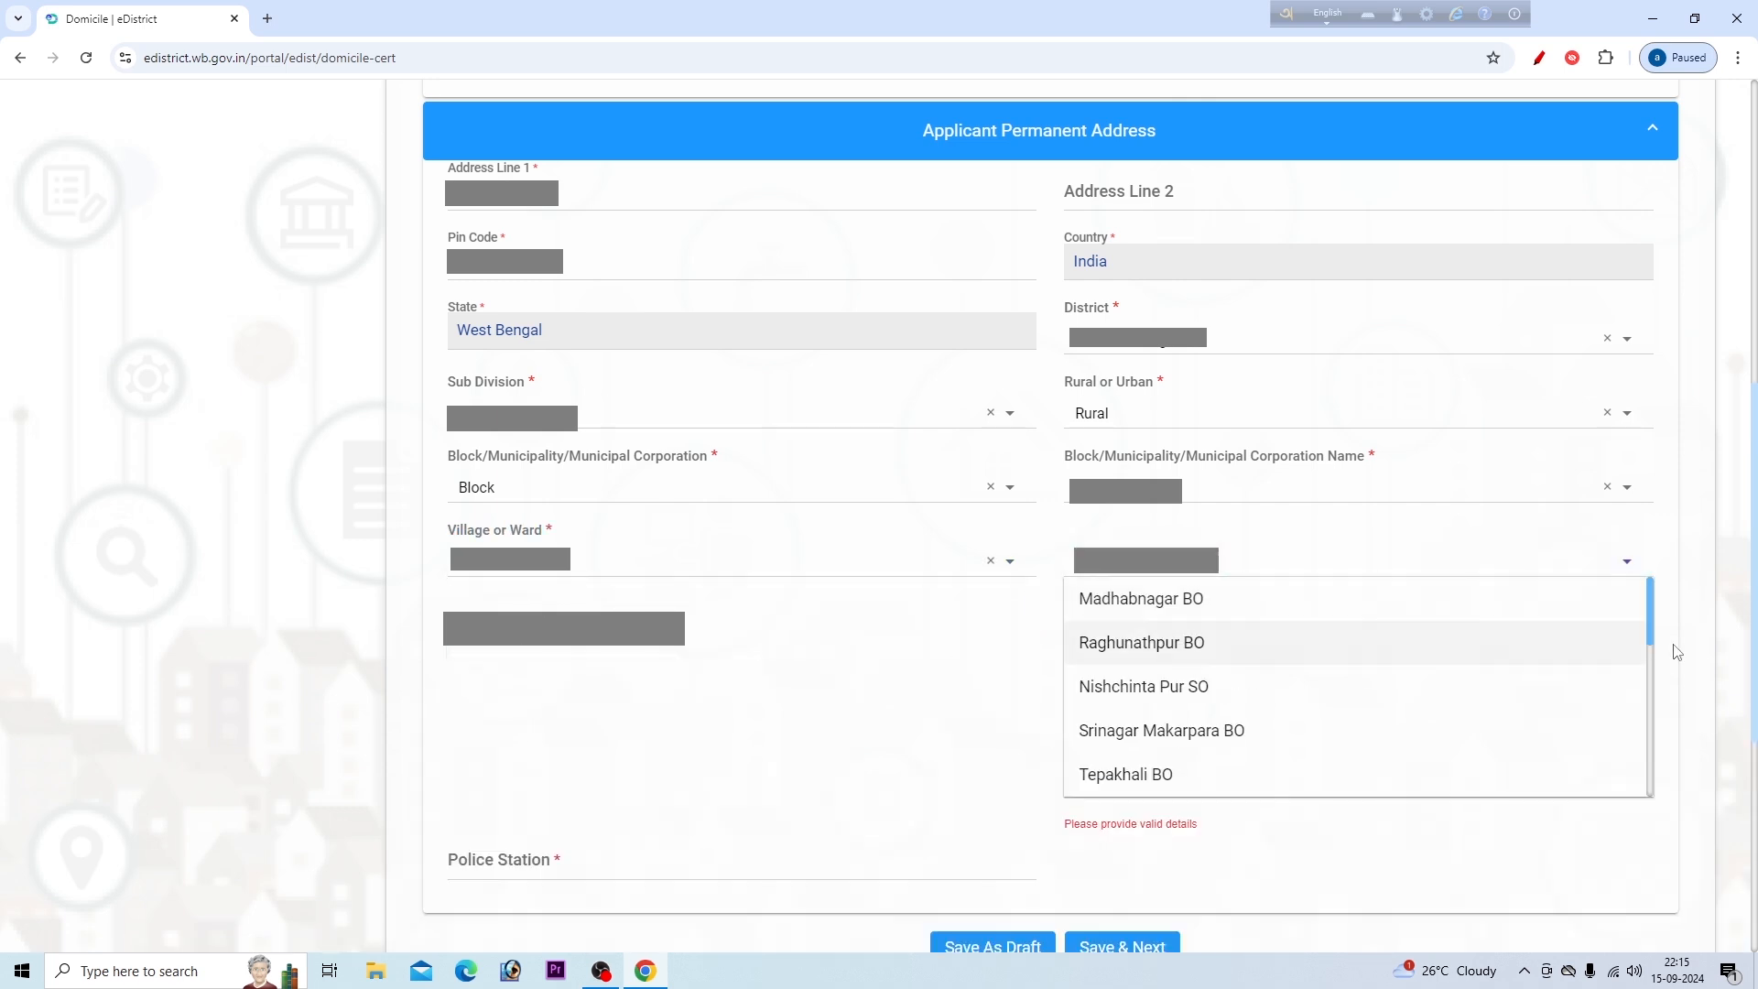
drag(1657, 641, 1650, 778)
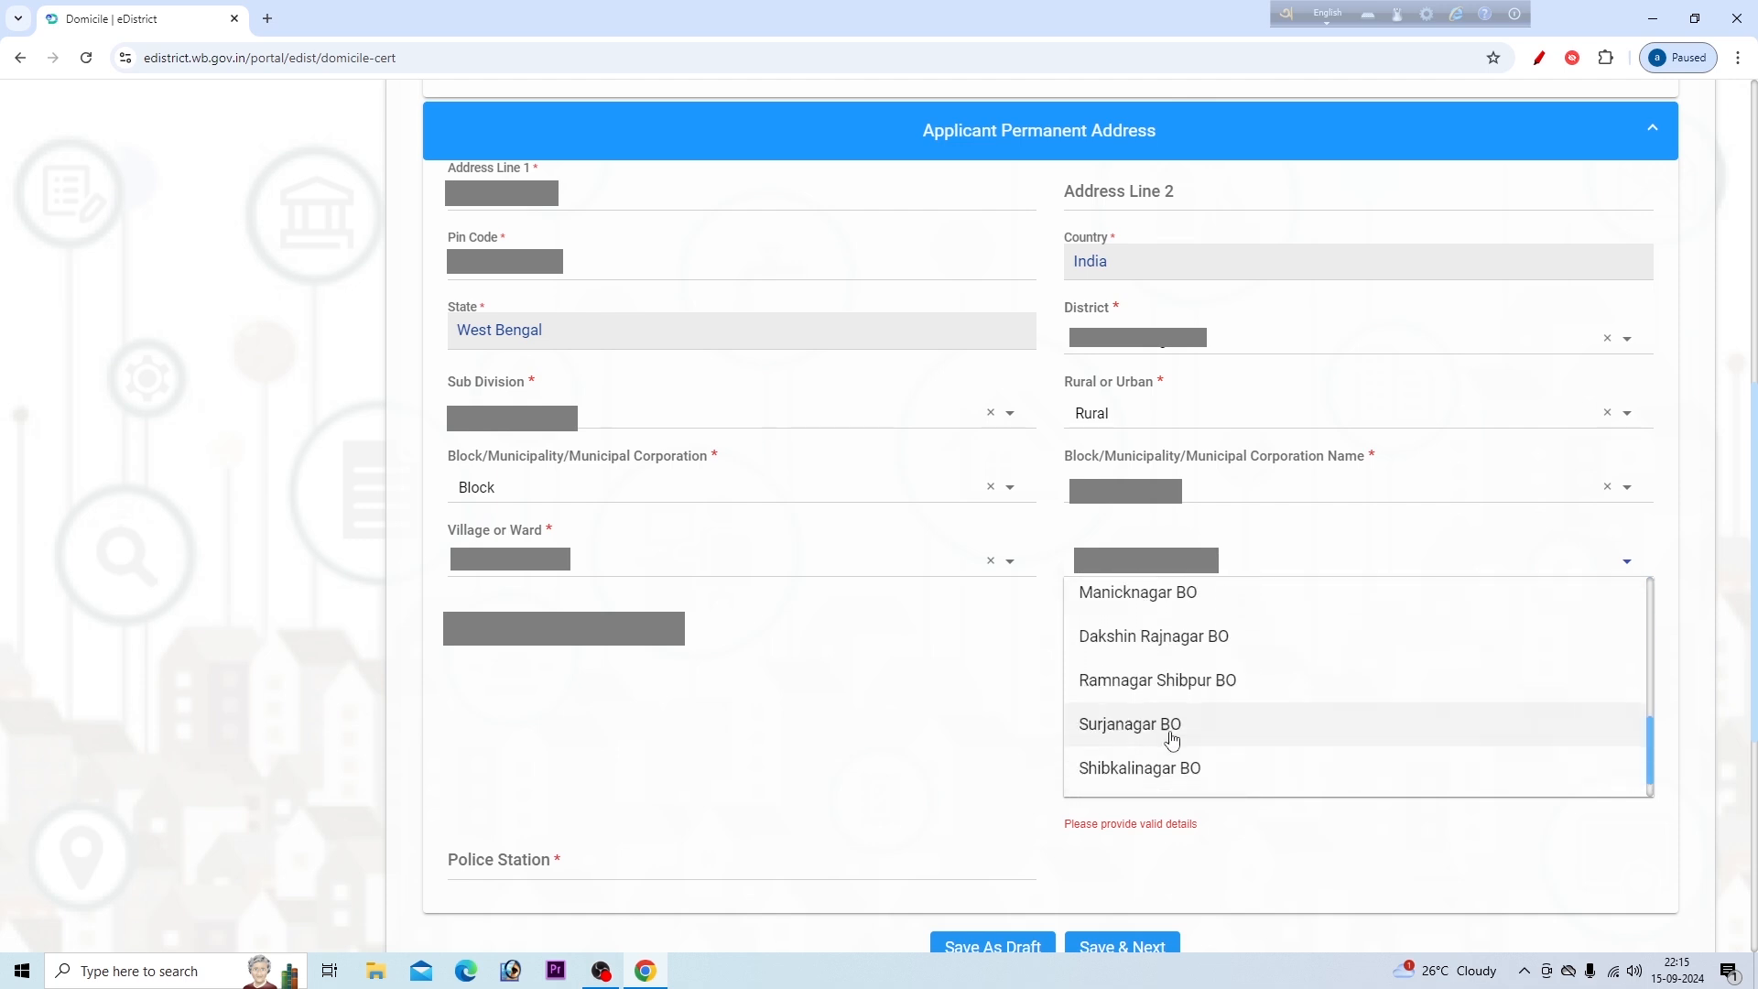
click(1117, 728)
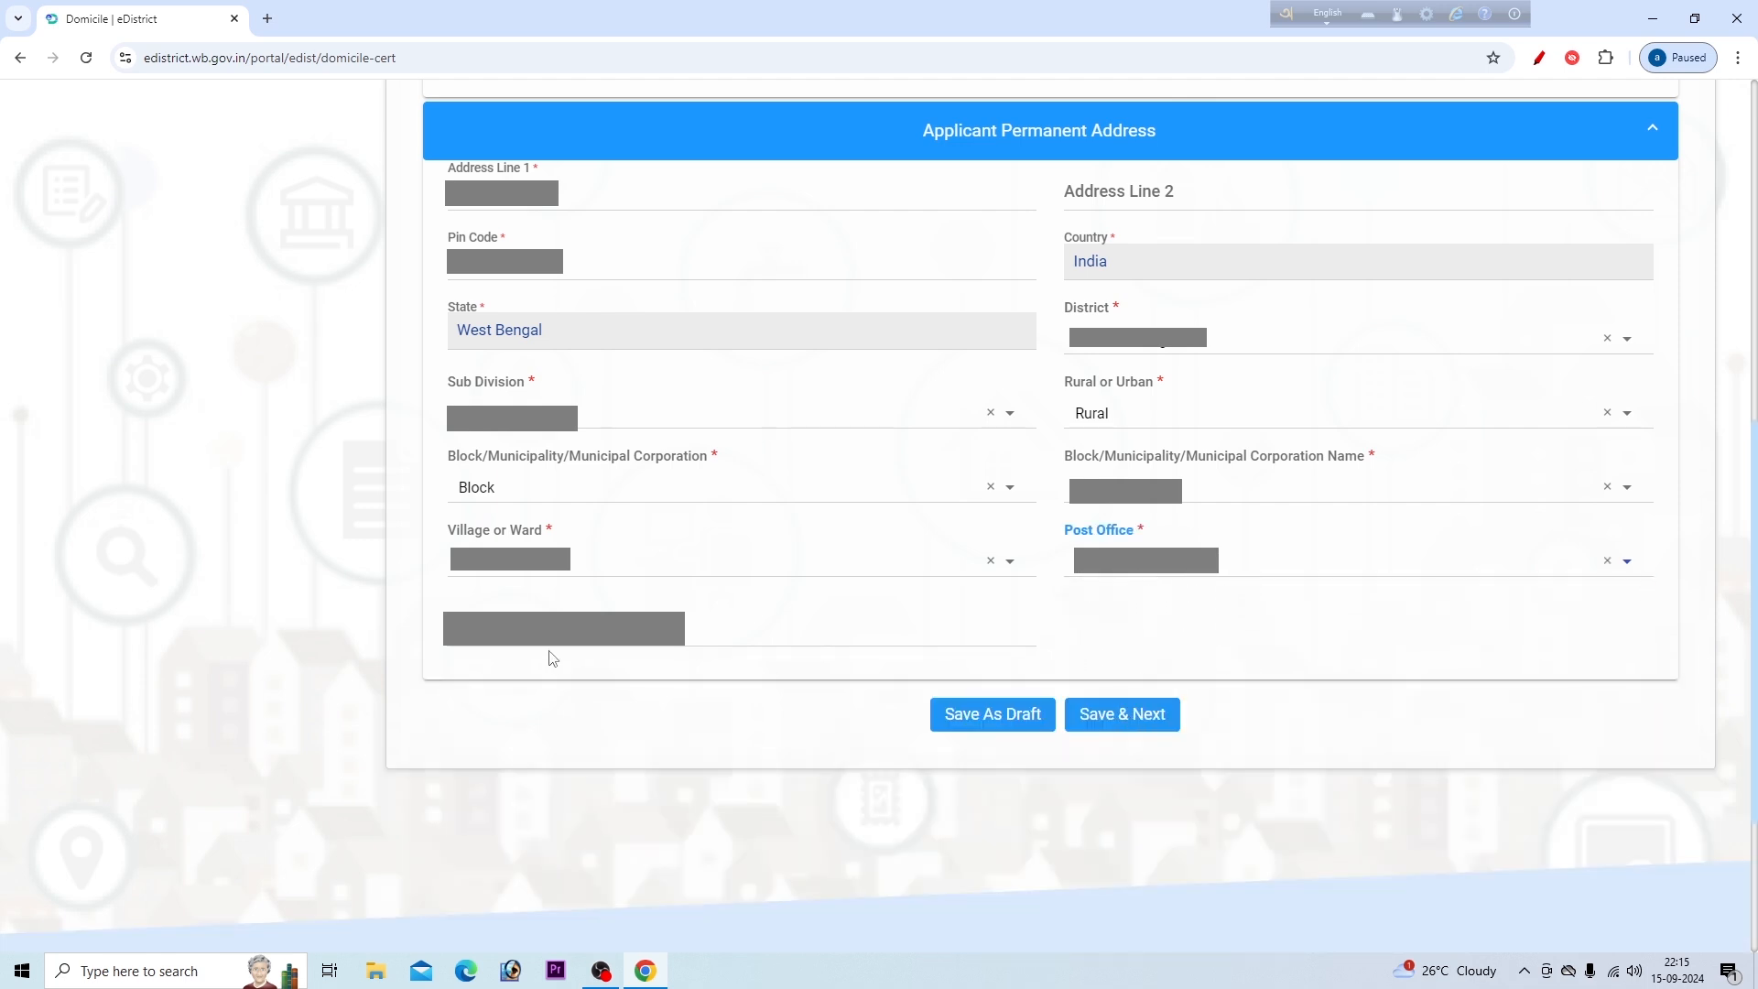
click(565, 629)
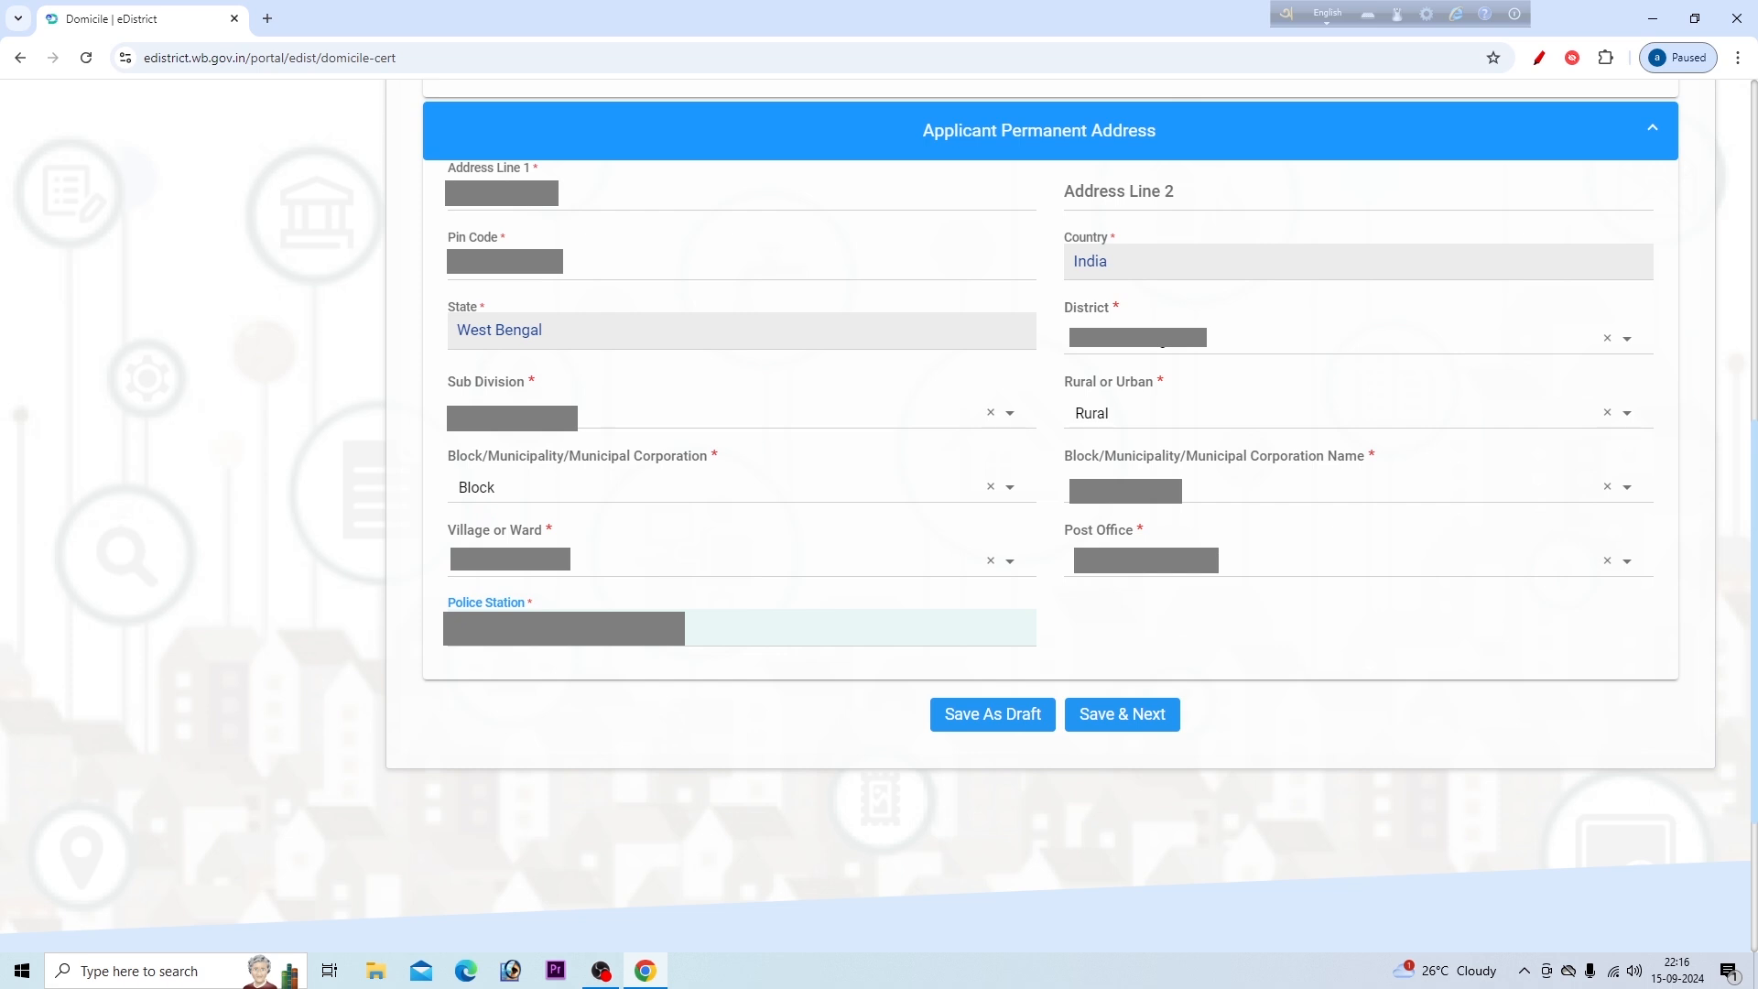
click(1107, 726)
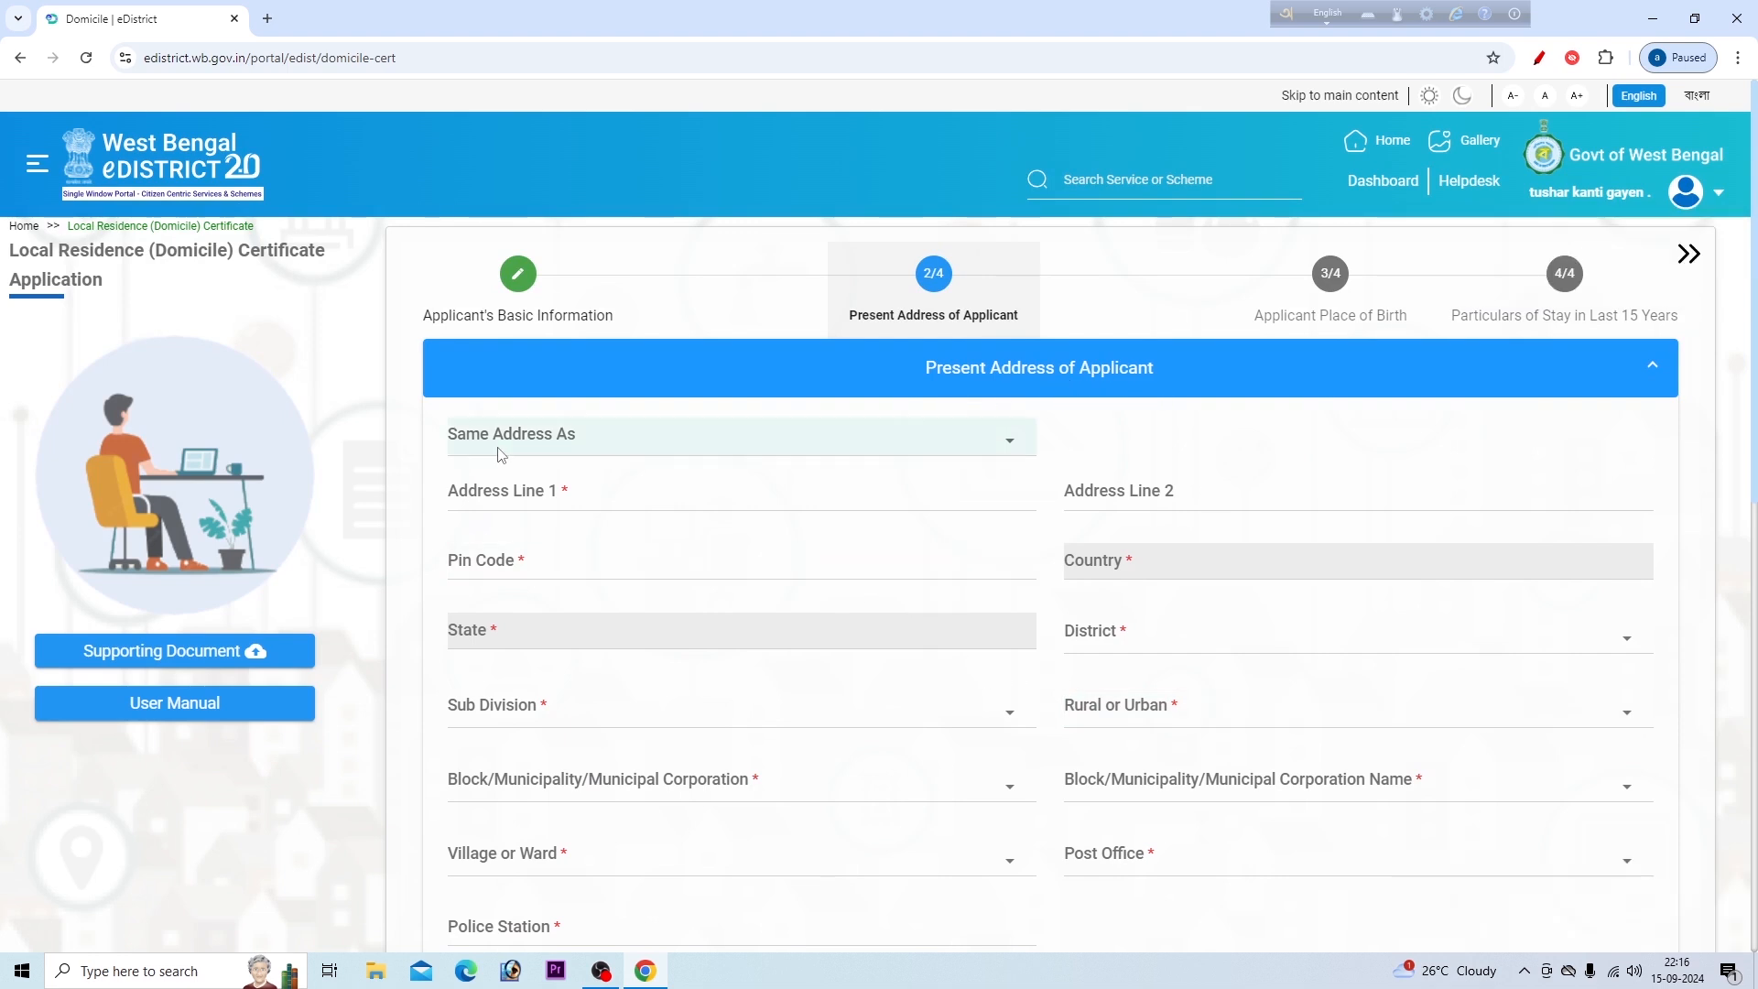
- Set the applicant's present address to be the same as the Permanent Address of Applicant
click(816, 455)
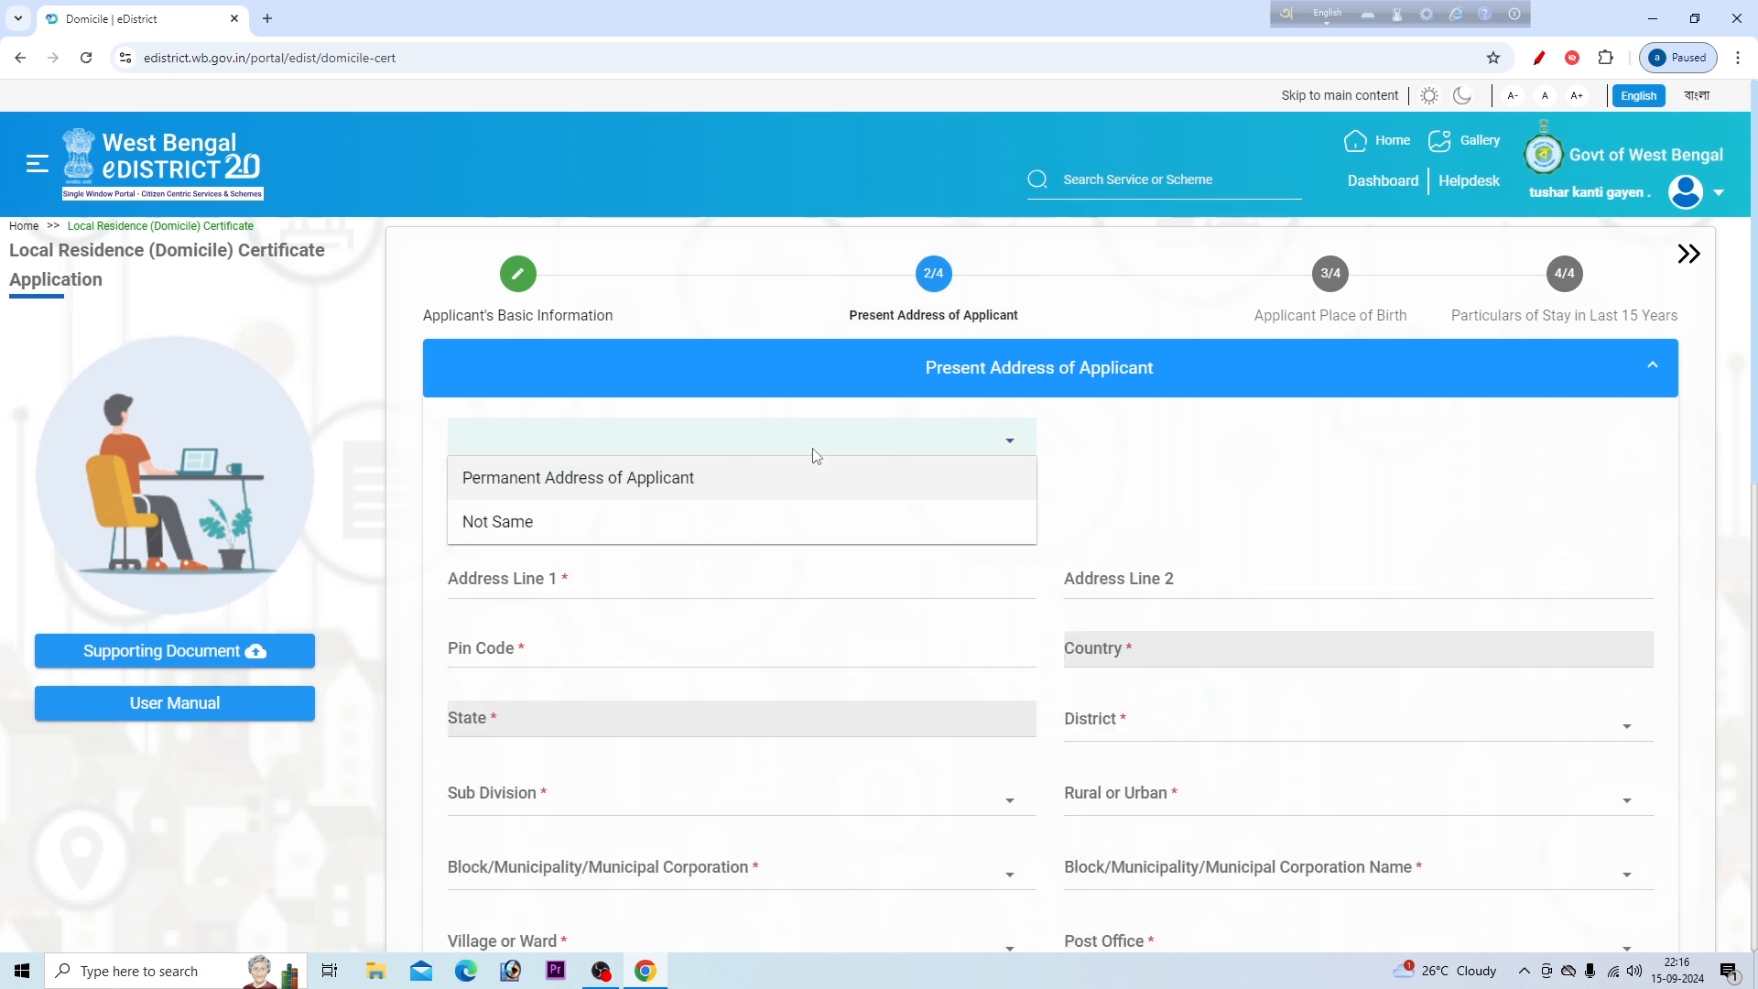
click(615, 483)
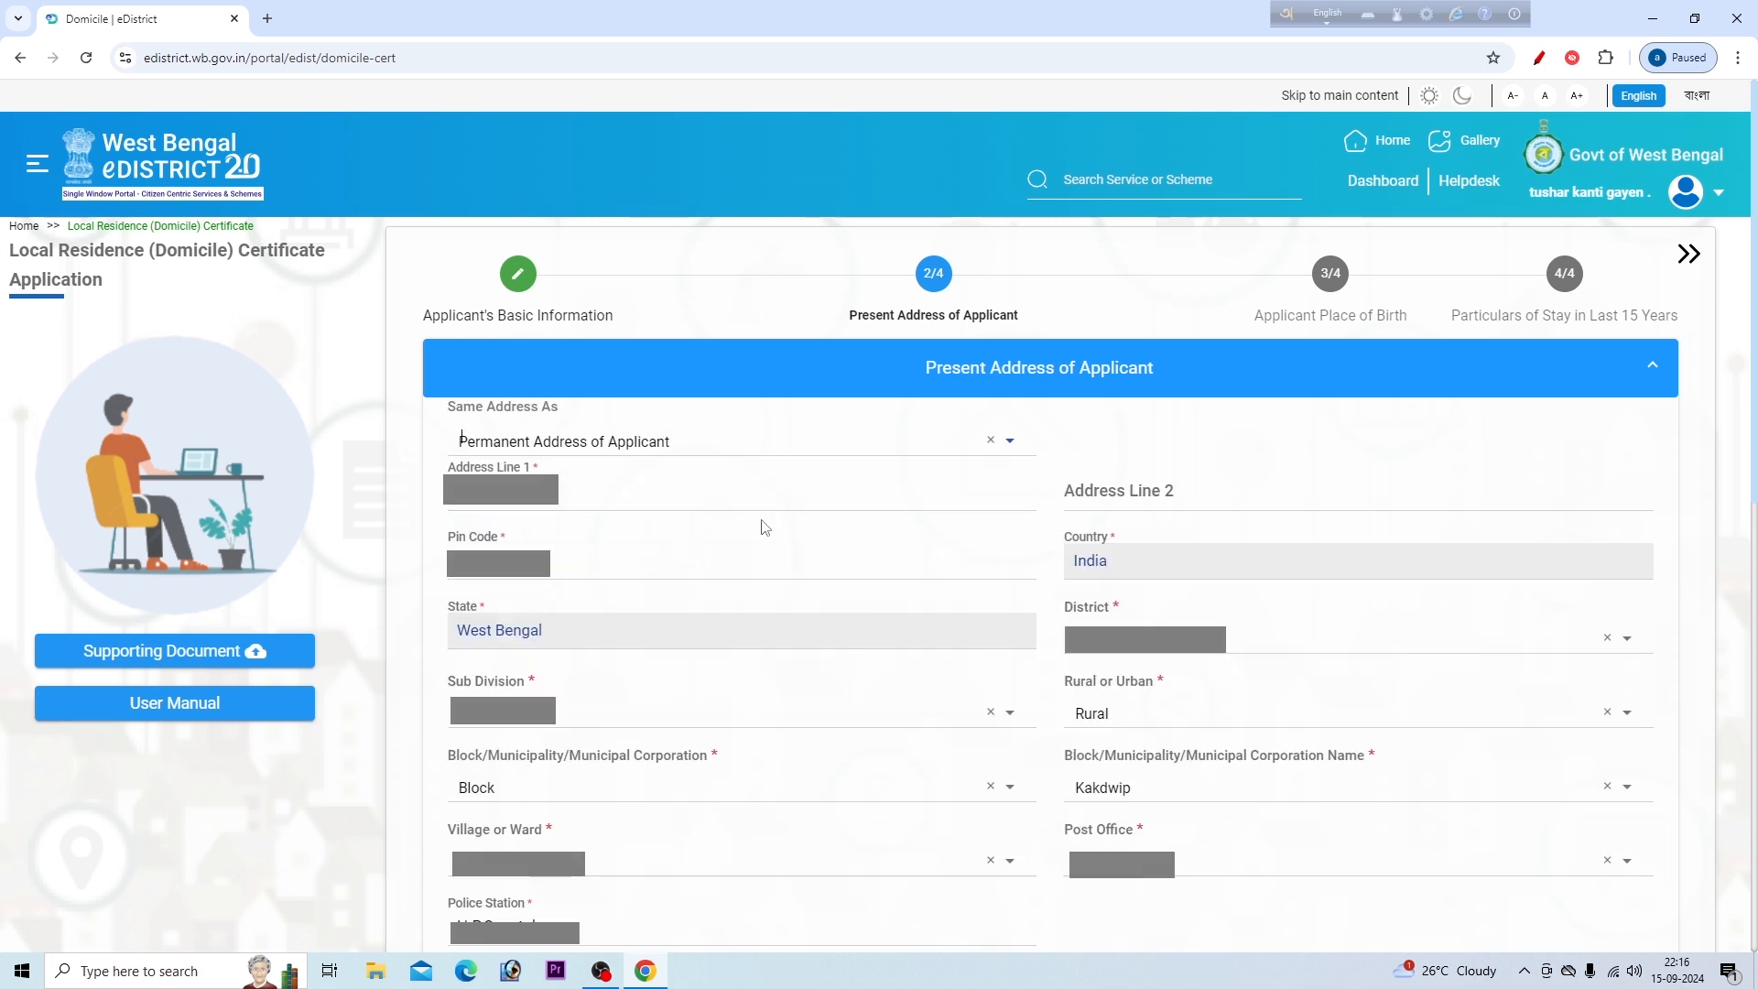
- In the parent or husband details, choose Father and set the salutation to Mr
scroll(765, 528, down, 7)
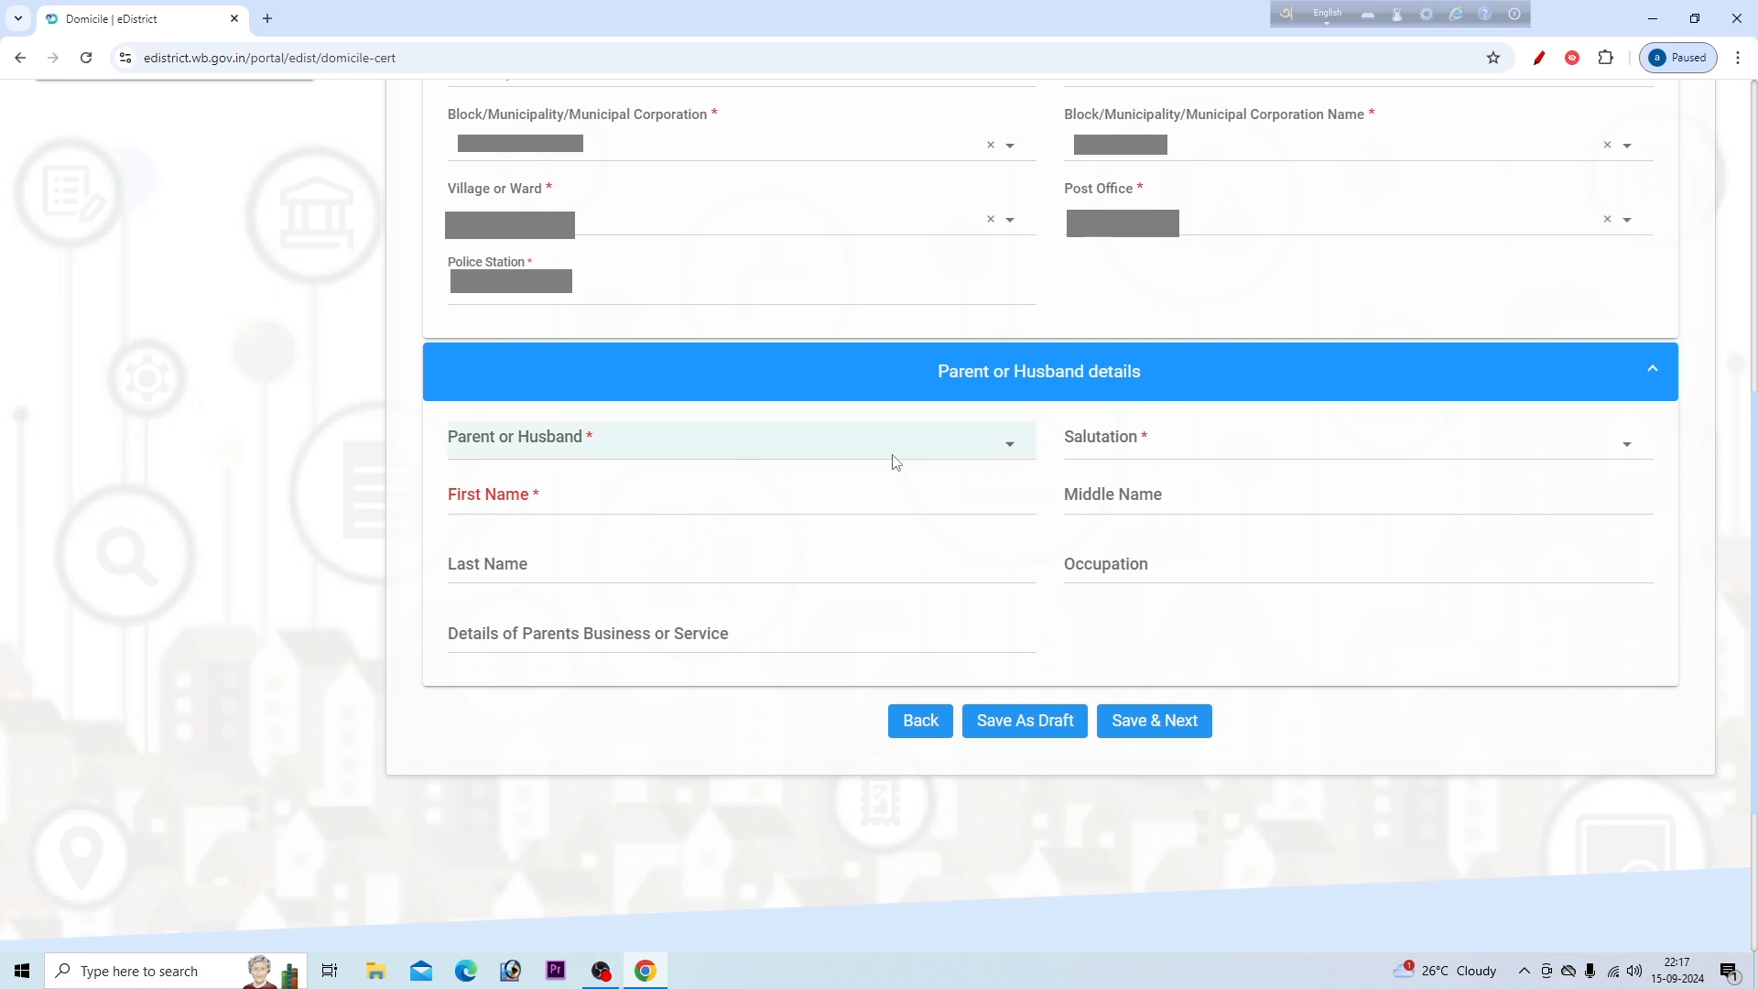
click(698, 444)
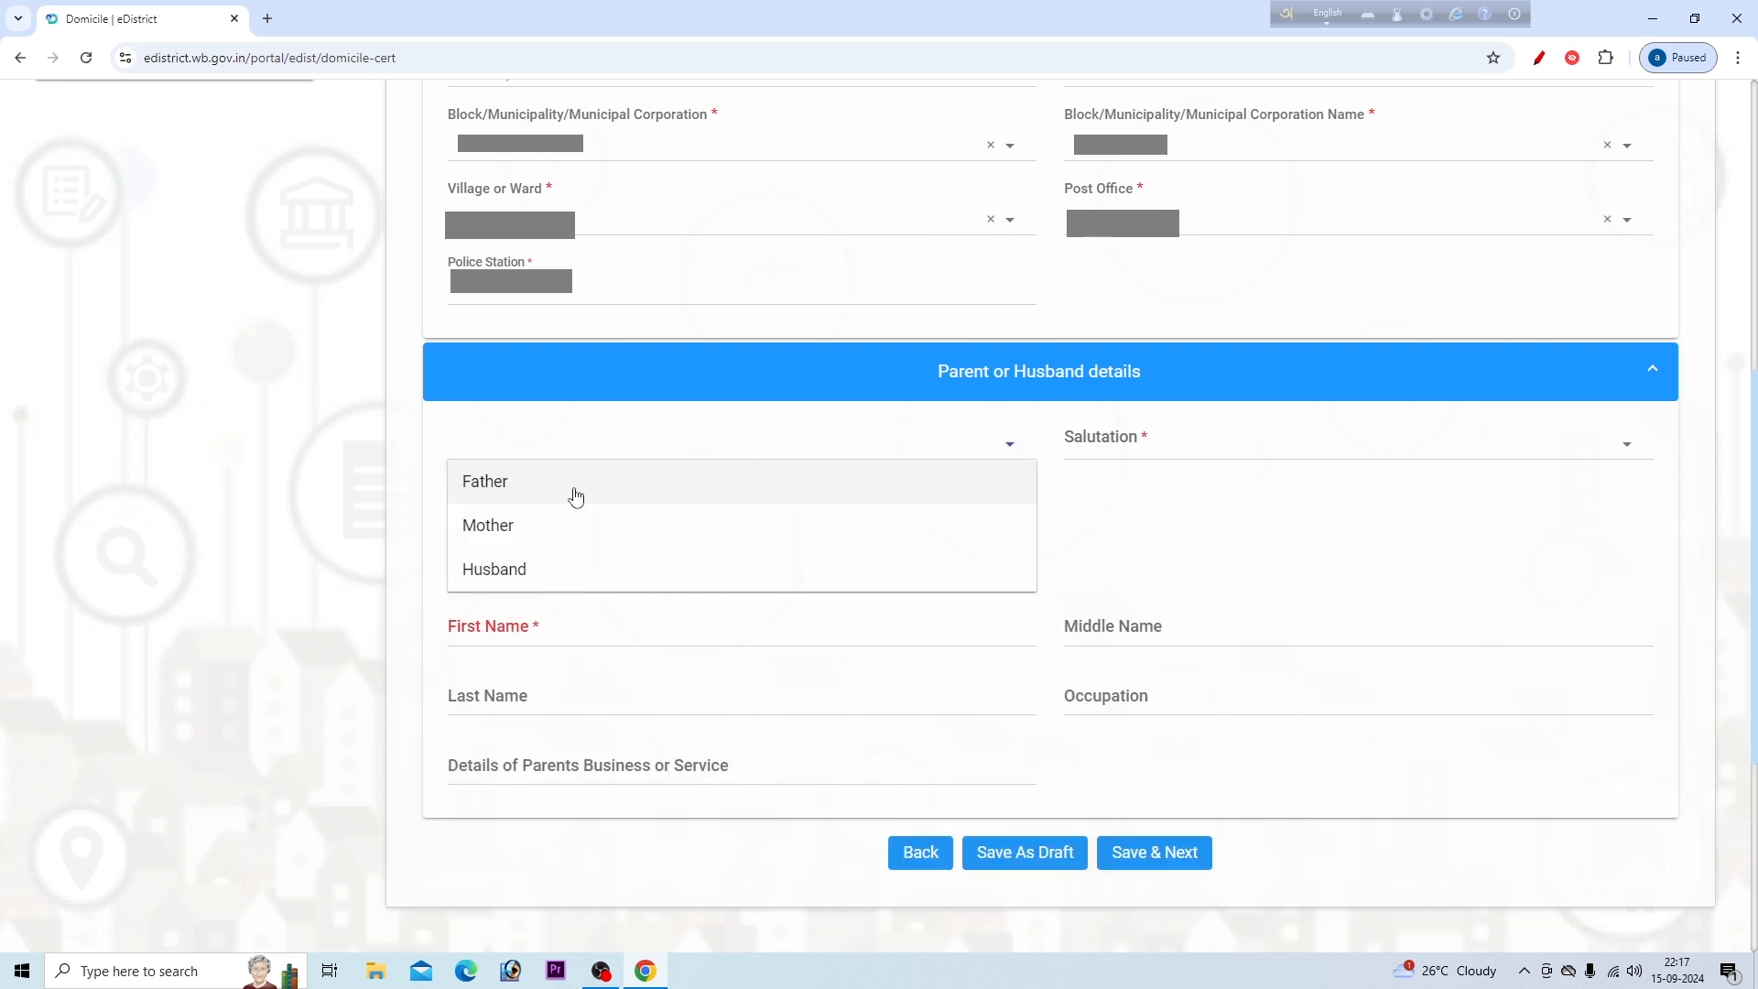
click(531, 486)
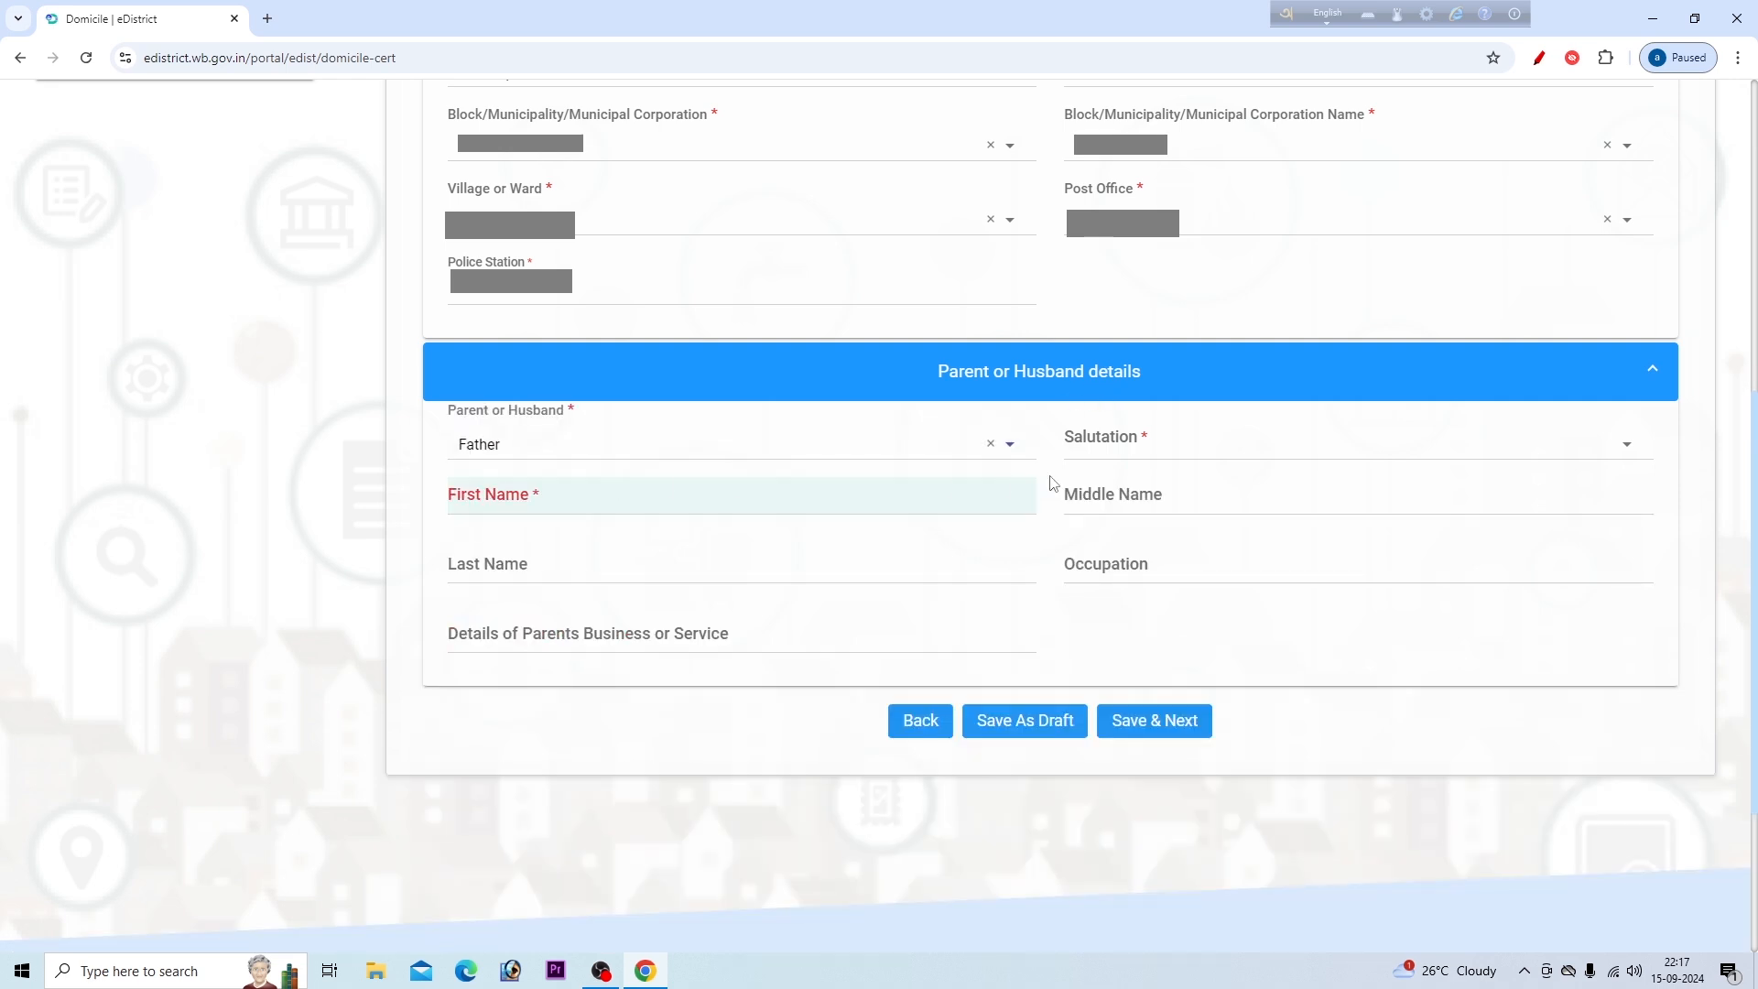
click(1169, 445)
click(1098, 483)
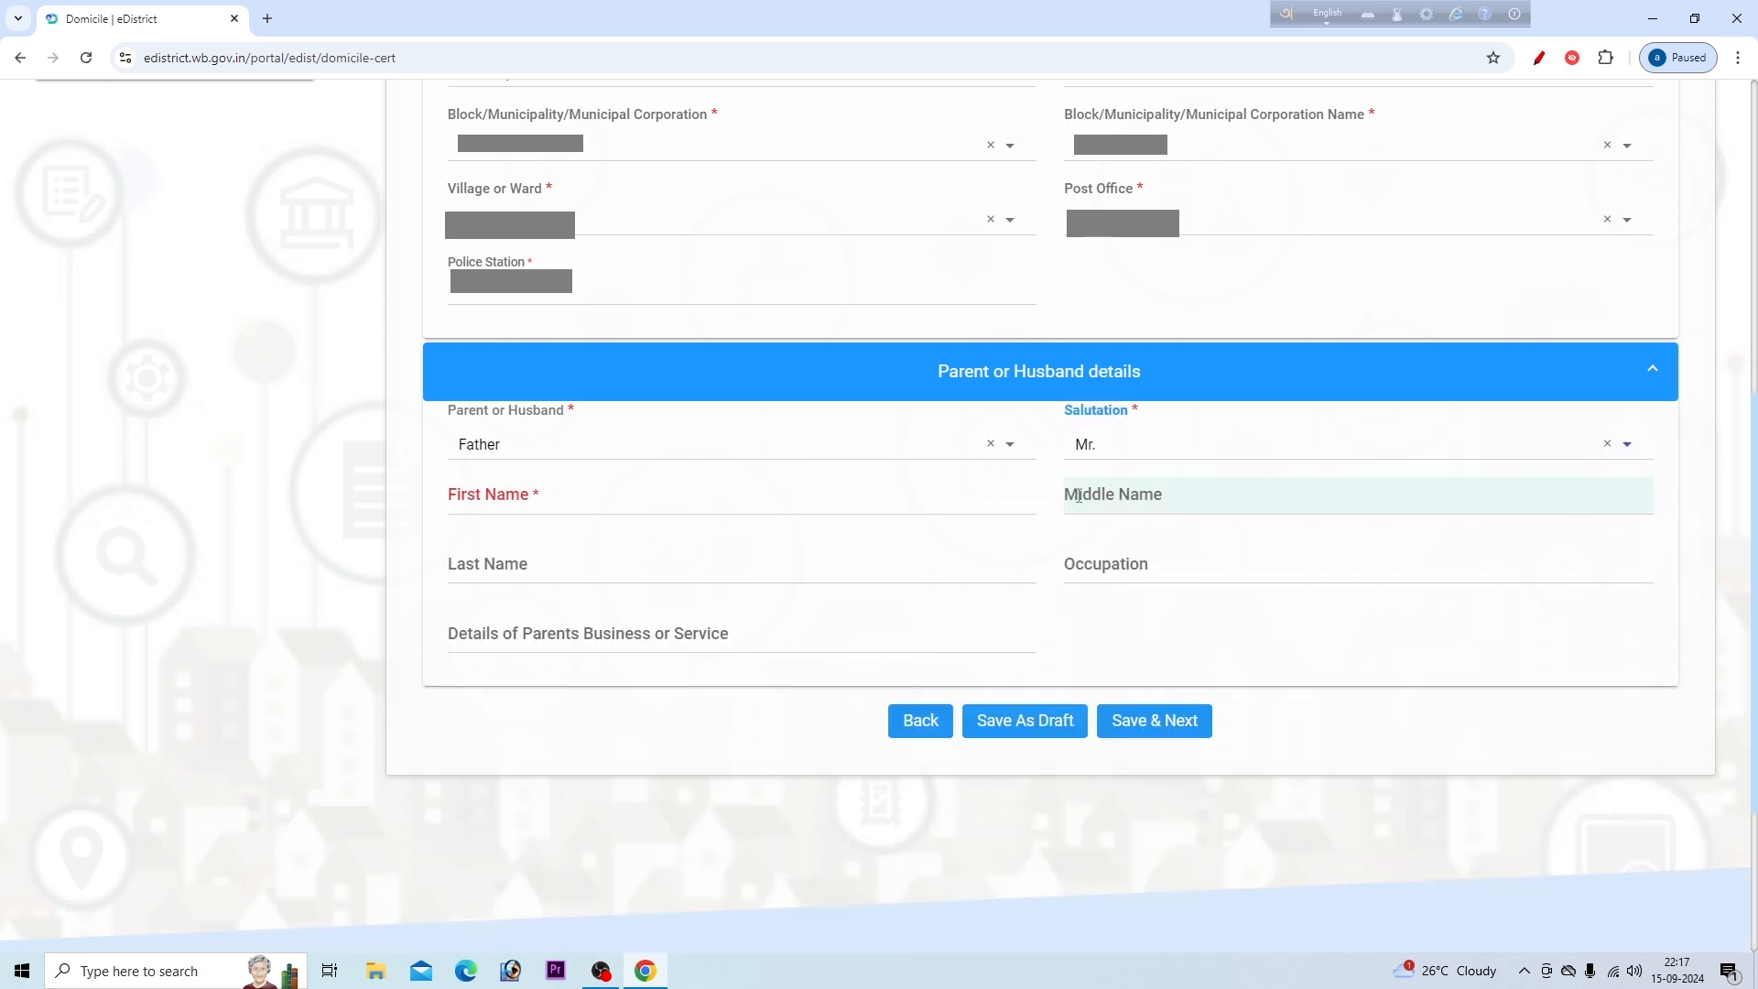
- Enter the father's first name and last name, leaving the middle name blank
click(622, 502)
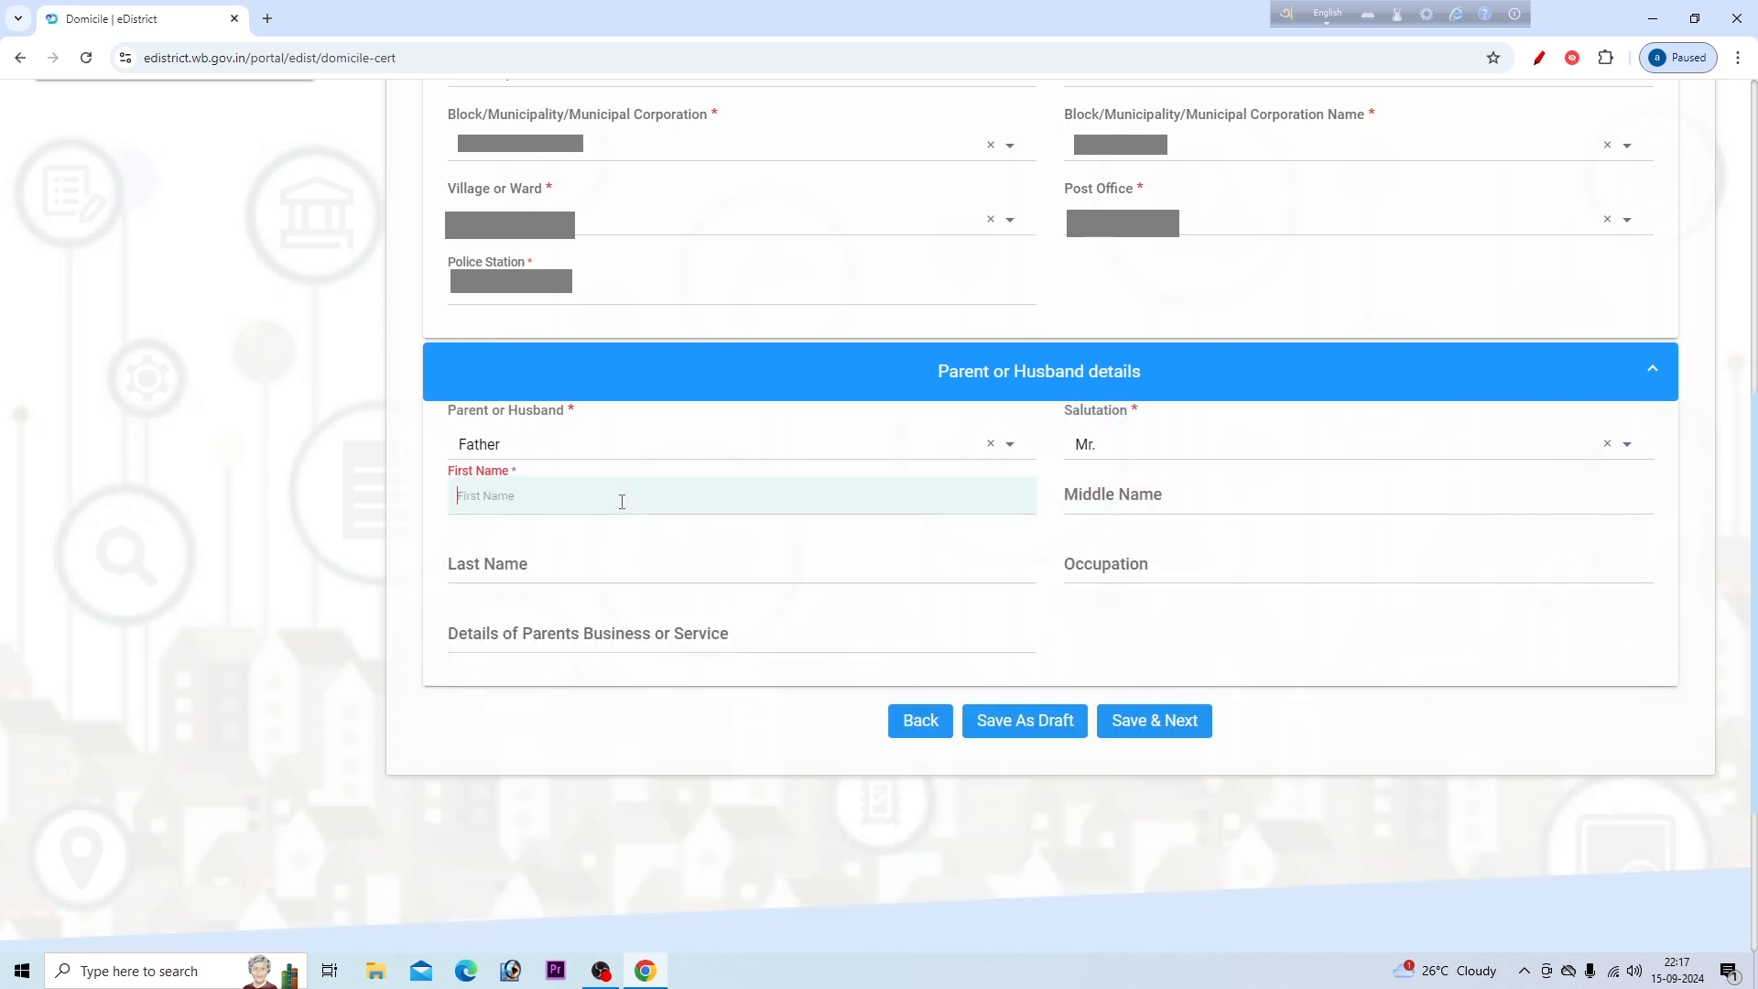
text(Dualal)
key(BackSpace)
key(BackSpace)
key(BackSpace)
key(BackSpace)
key(BackSpace)
key(BackSpace)
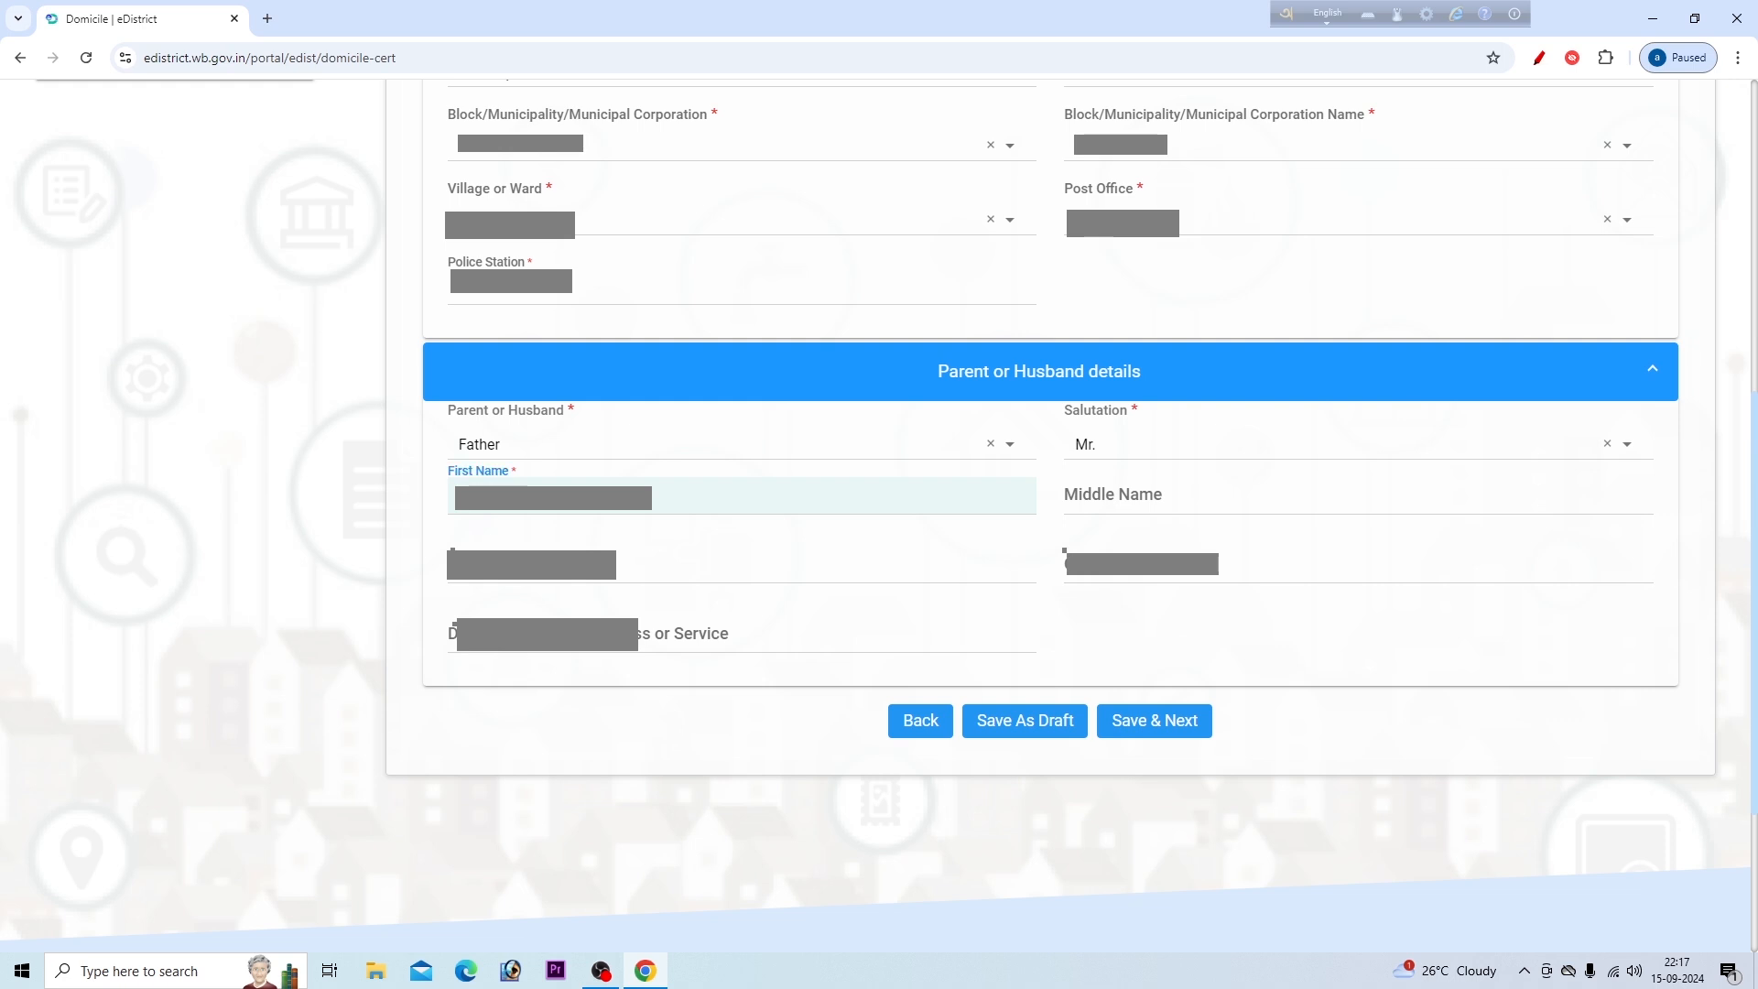
key(Tab)
key(Tab)
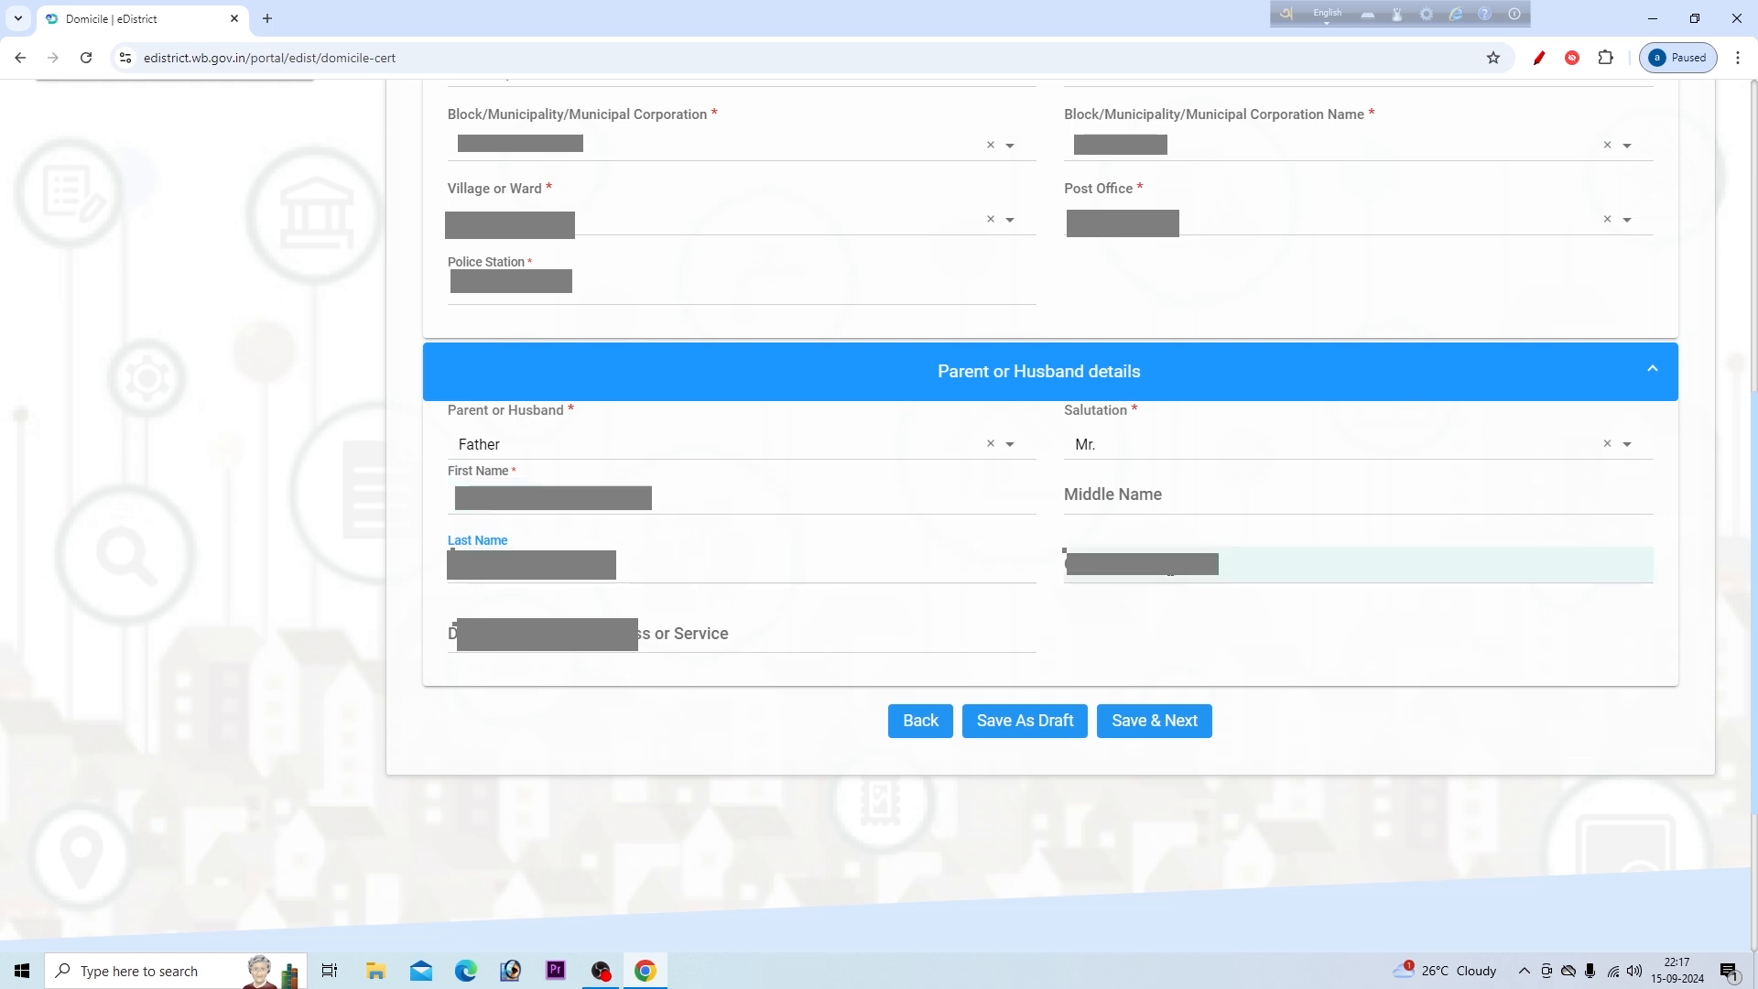
- Fill in the father's occupation and business or service details, and save to continue to the place of birth page
click(1170, 569)
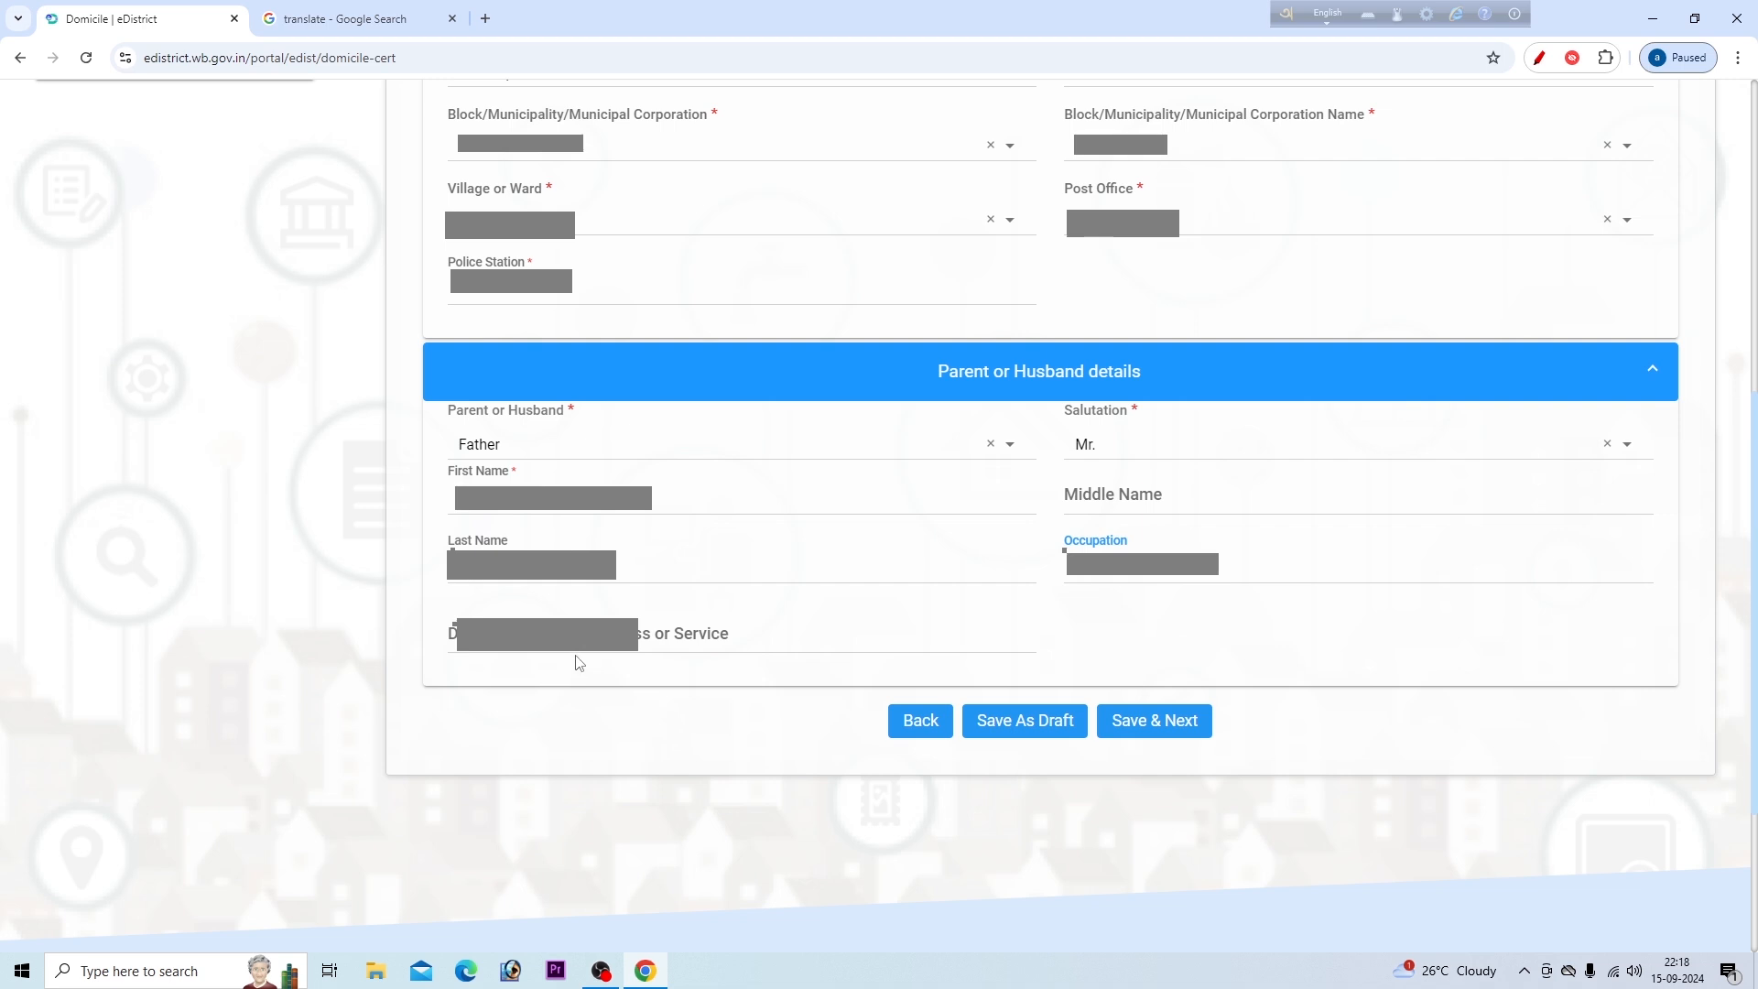
click(655, 635)
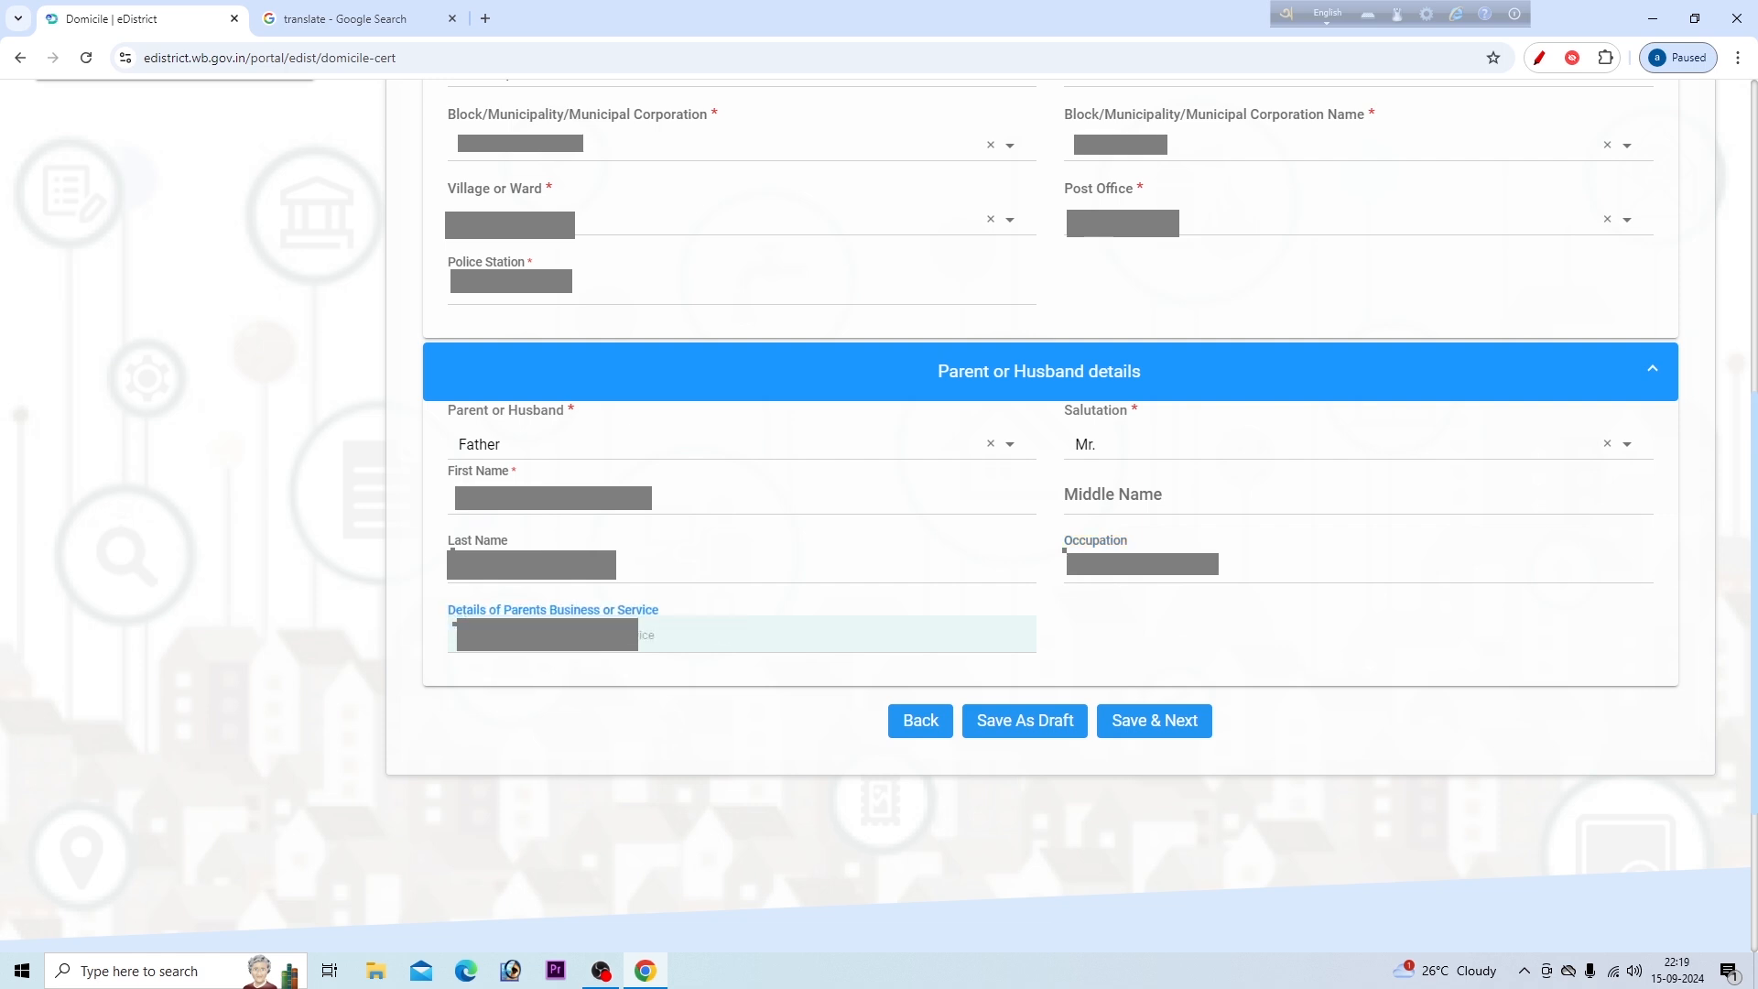
text(F)
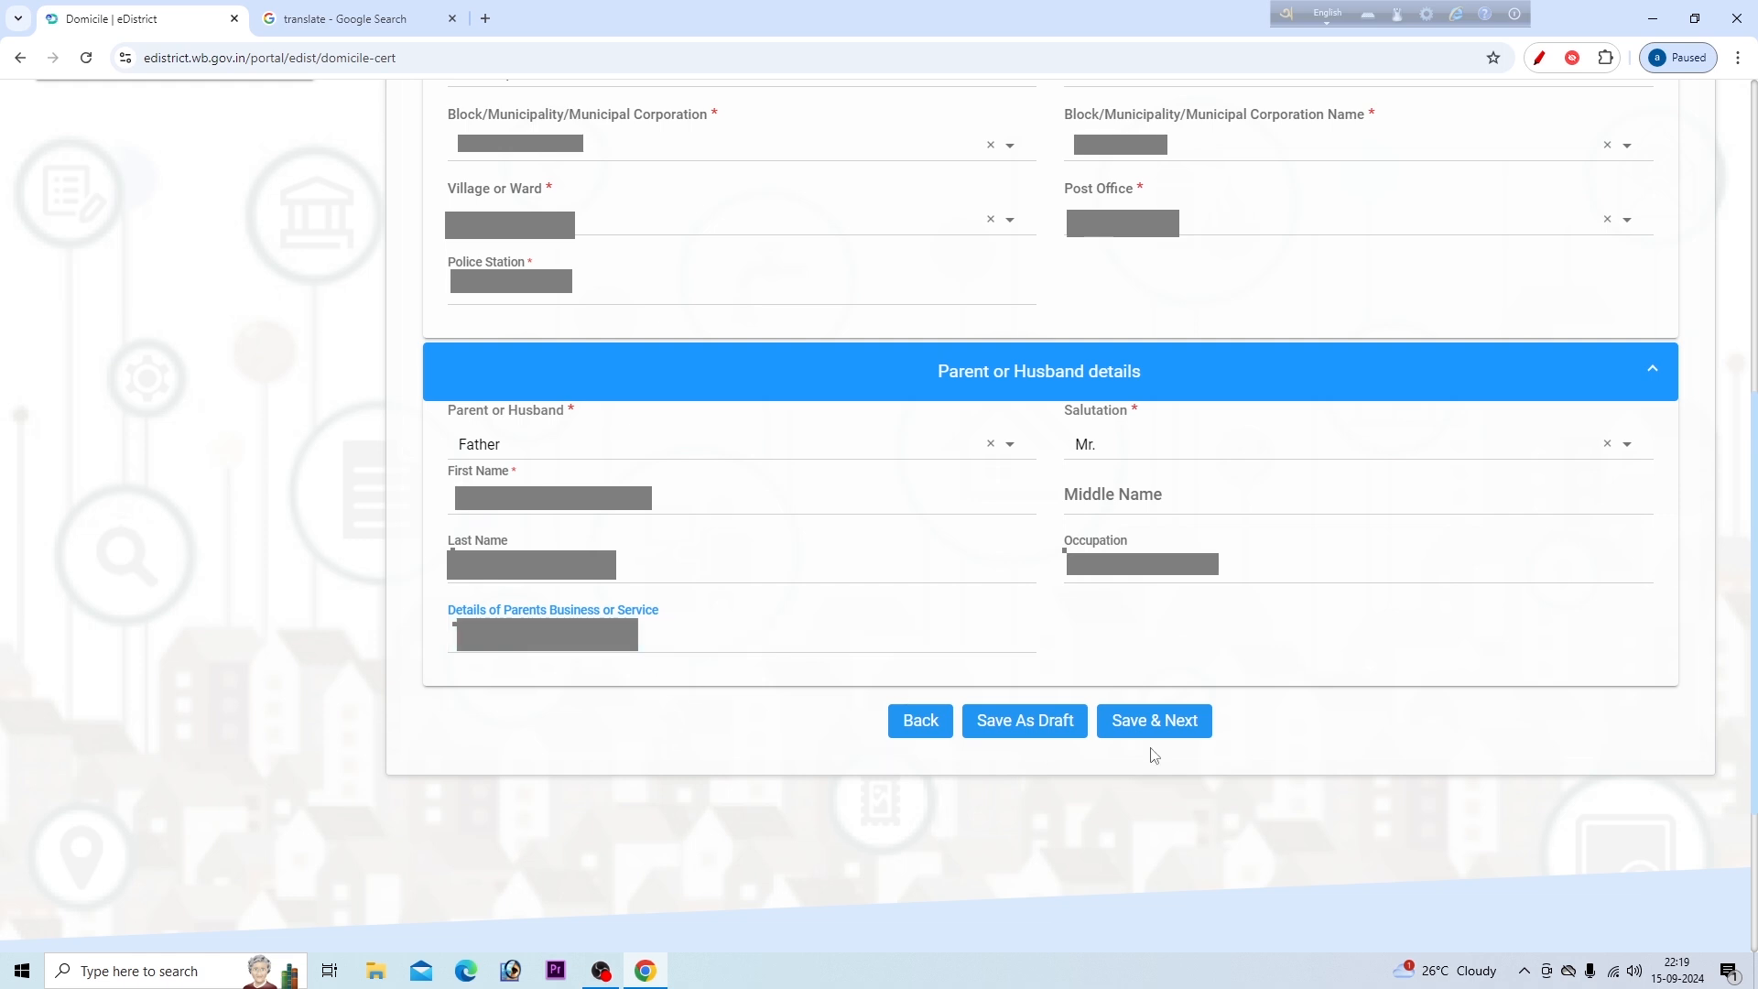
click(1157, 723)
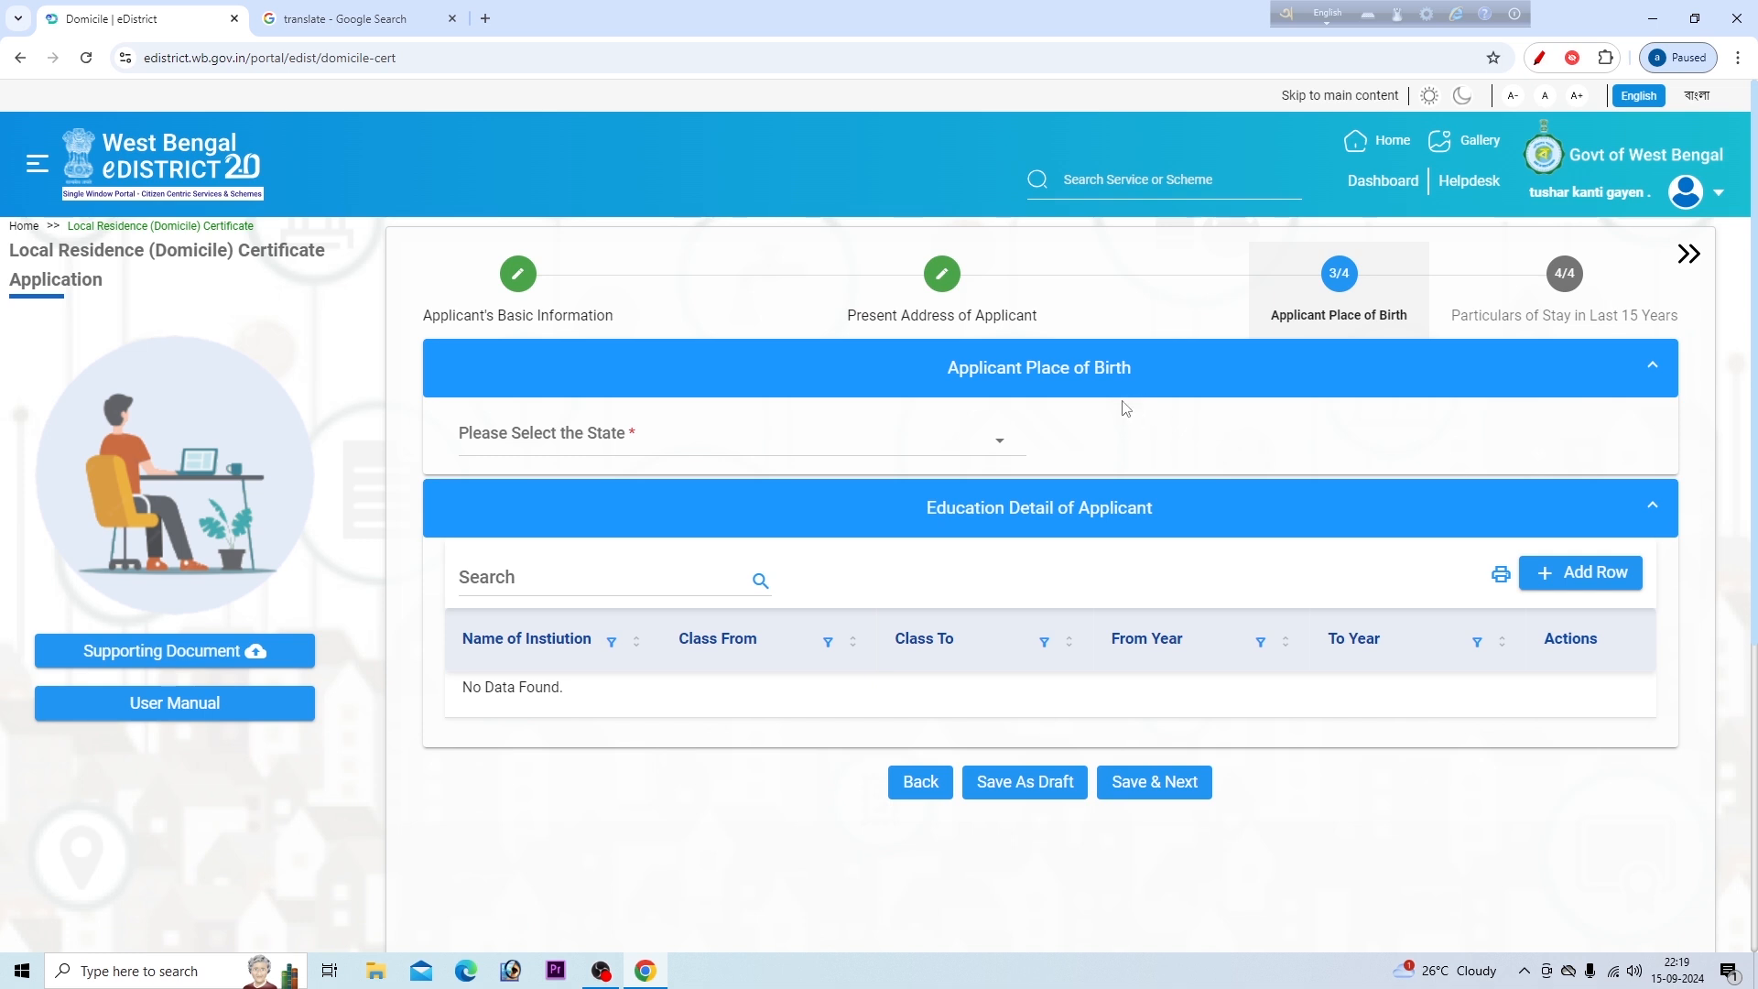
- Set the state of birth to West Bengal and use the Permanent Address of Applicant as the place of birth address
click(996, 444)
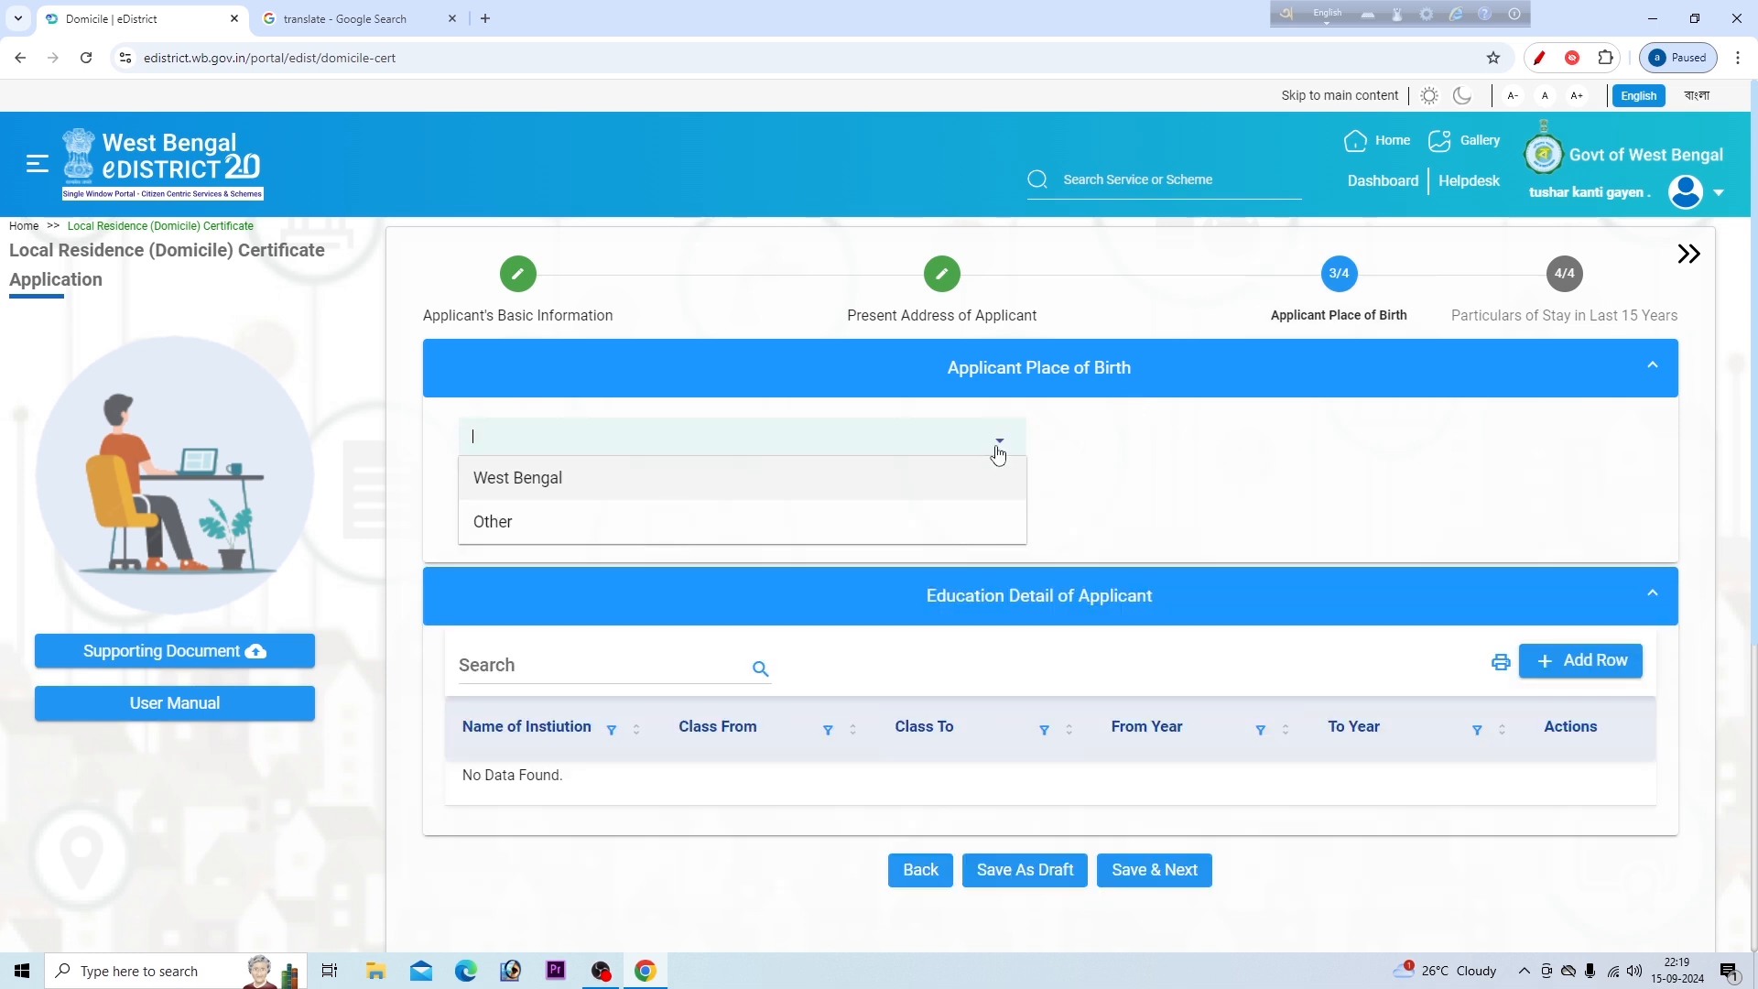
click(548, 492)
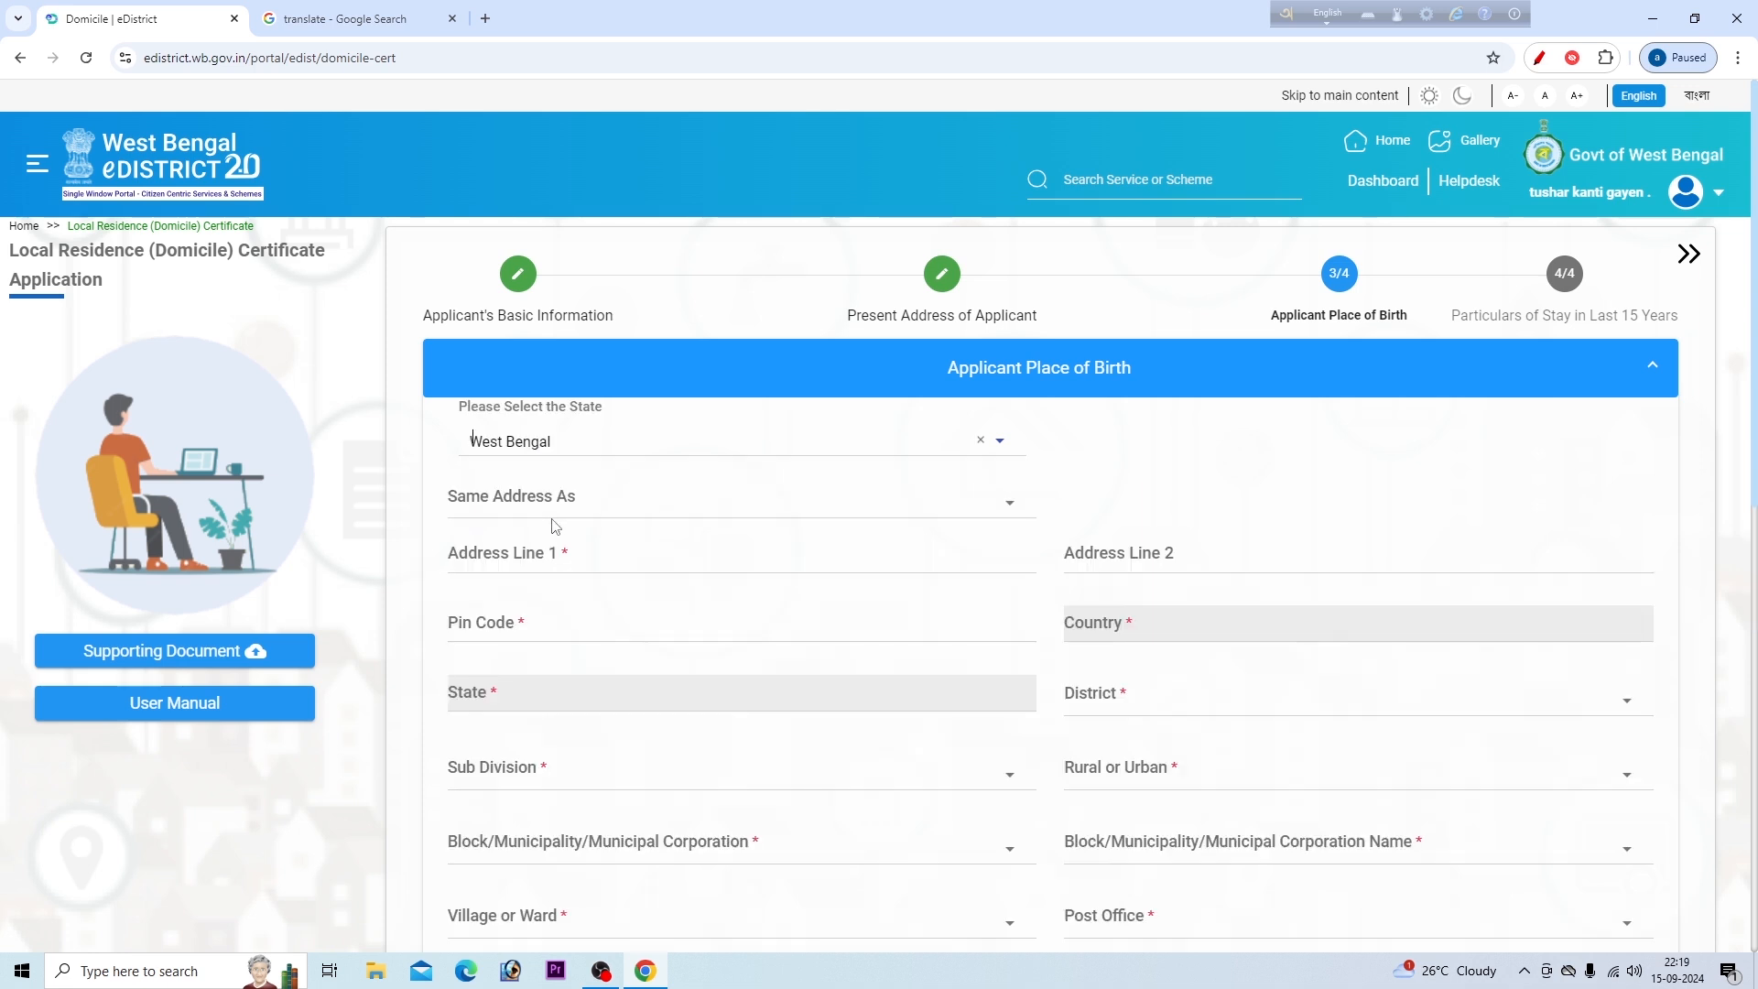
click(640, 512)
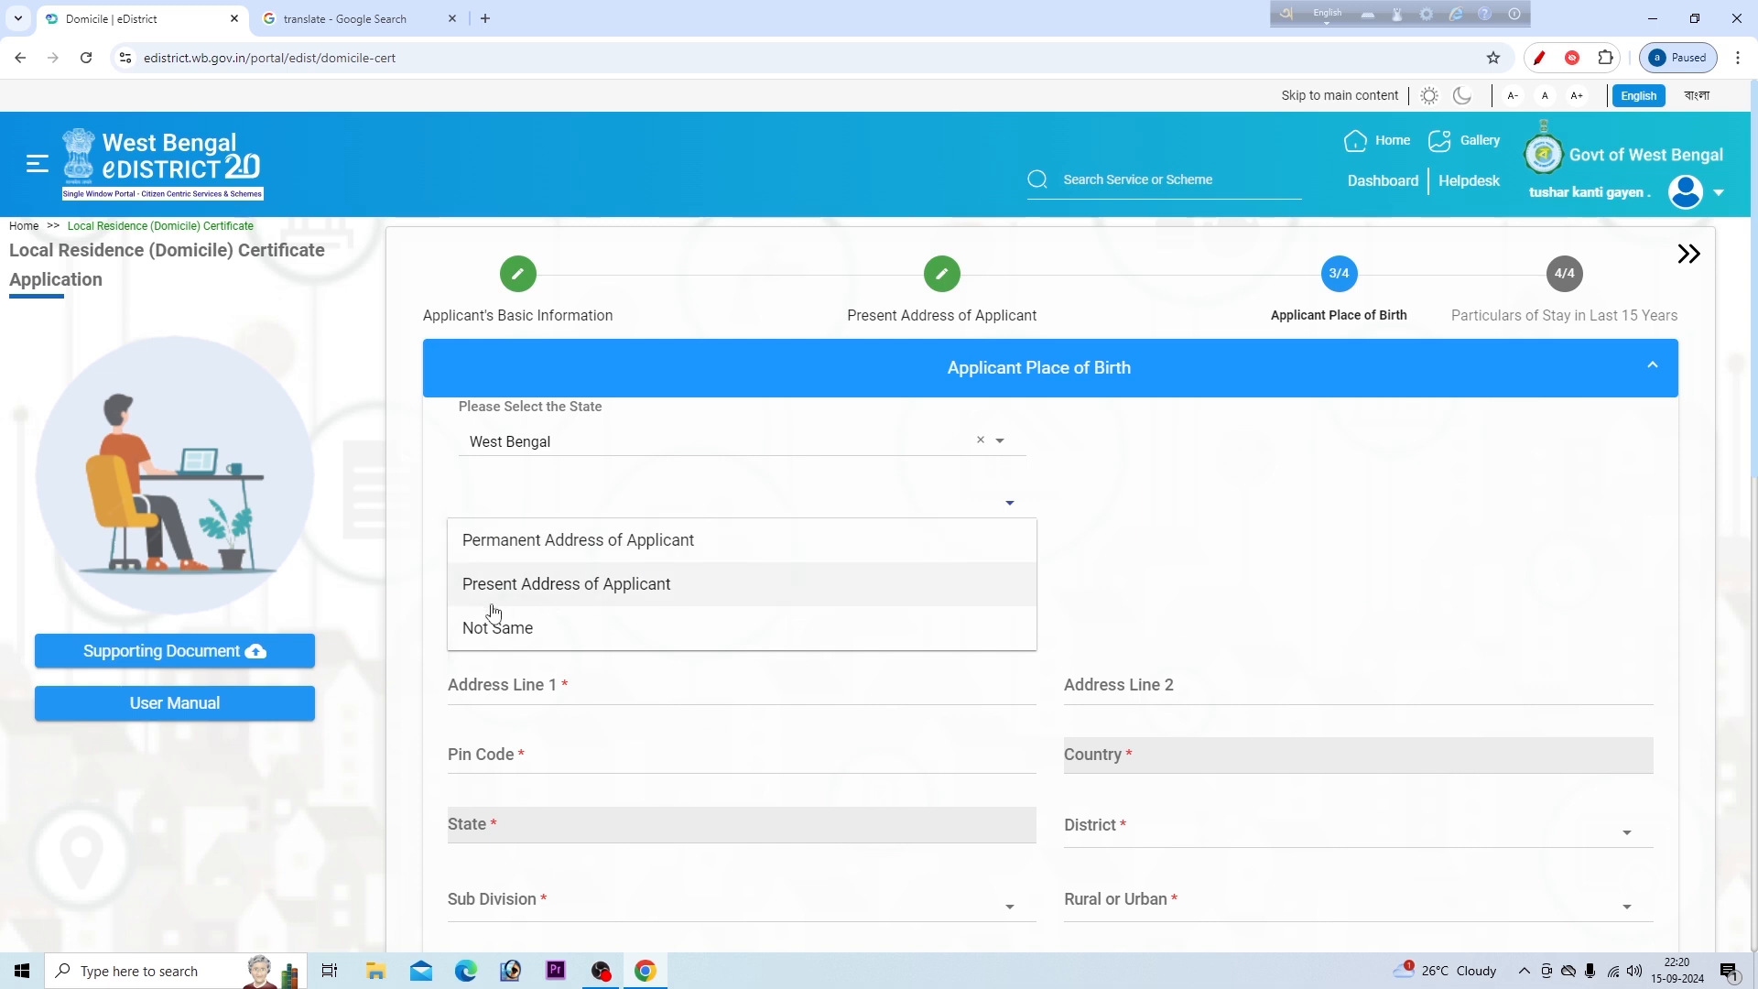
click(606, 541)
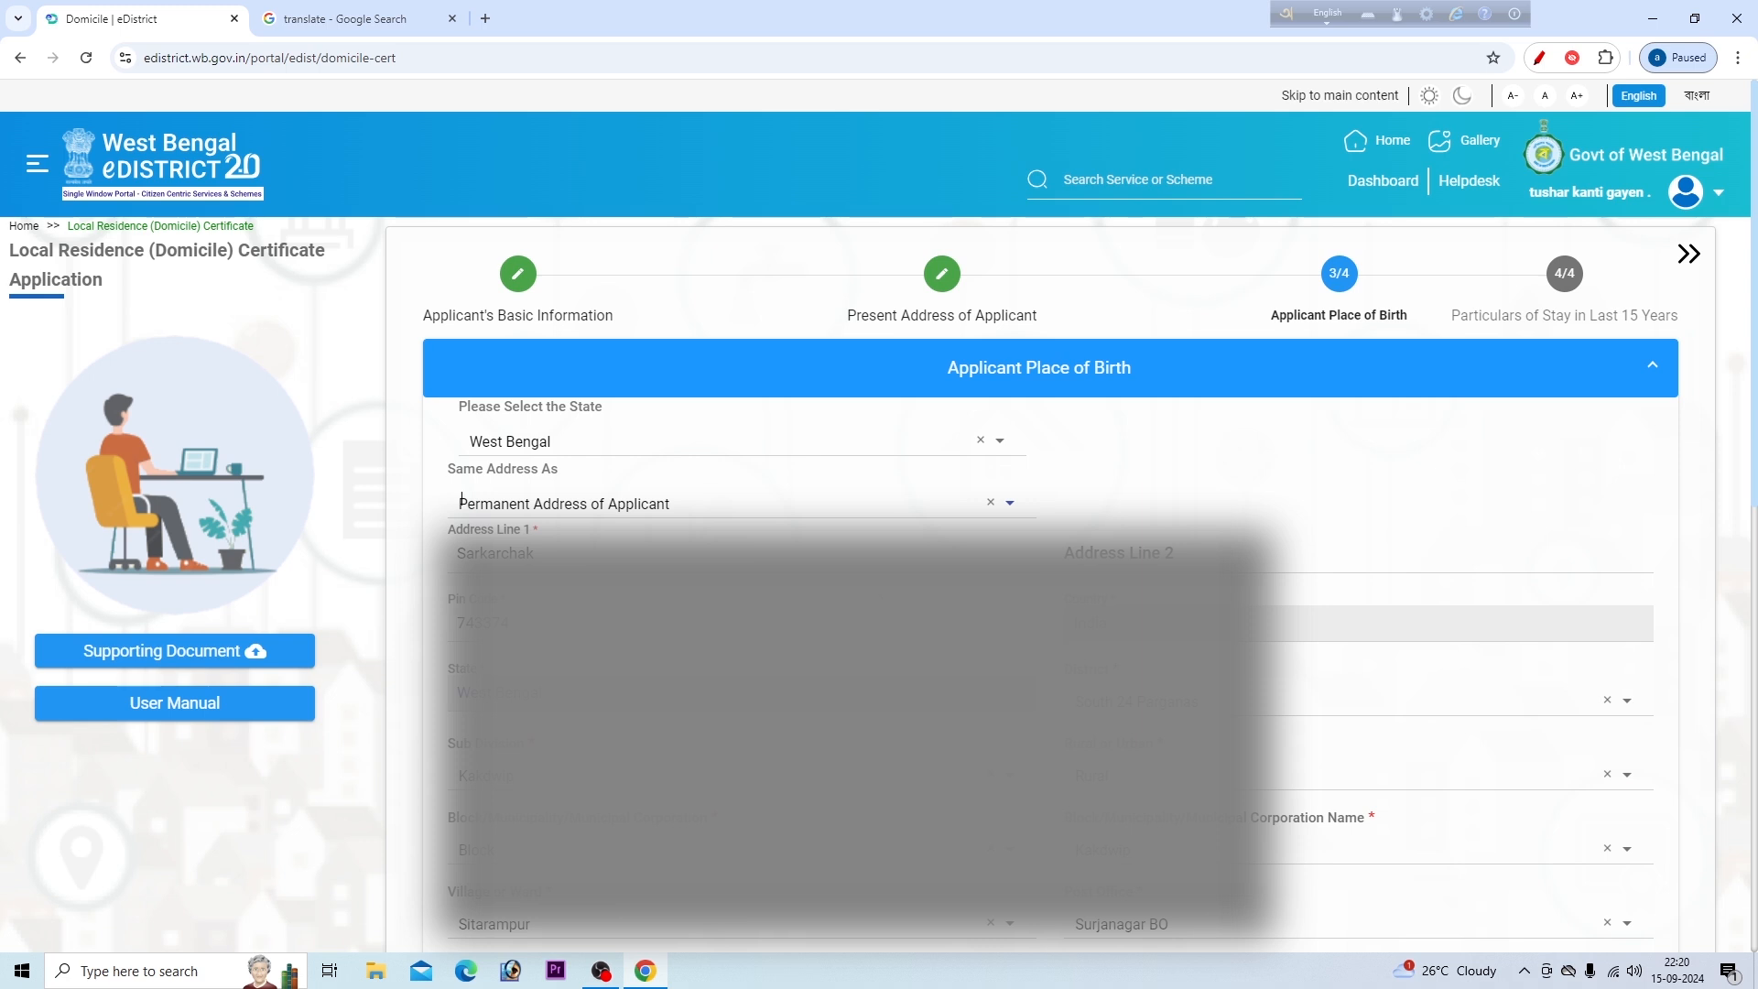
- Add a row to the applicant's education details and enter SHIBKALINAGAR IM HIGH SCHOOL as the institution name
scroll(462, 500, down, 4)
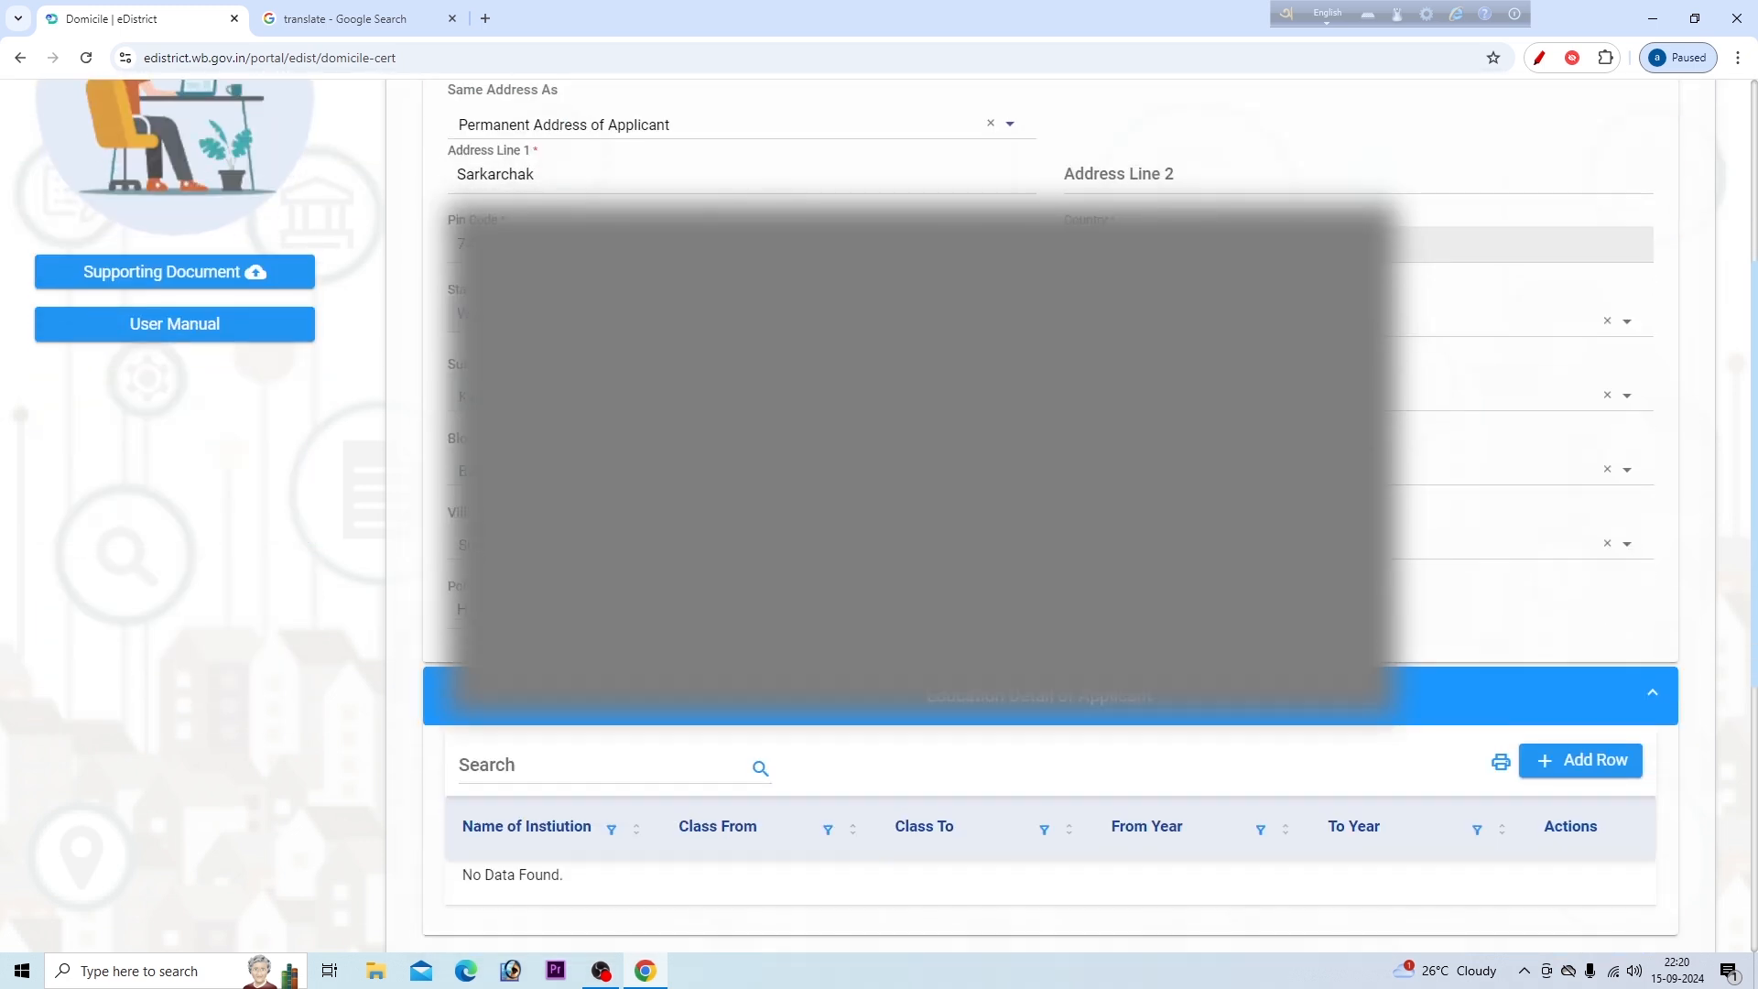
scroll(1556, 440, down, 2)
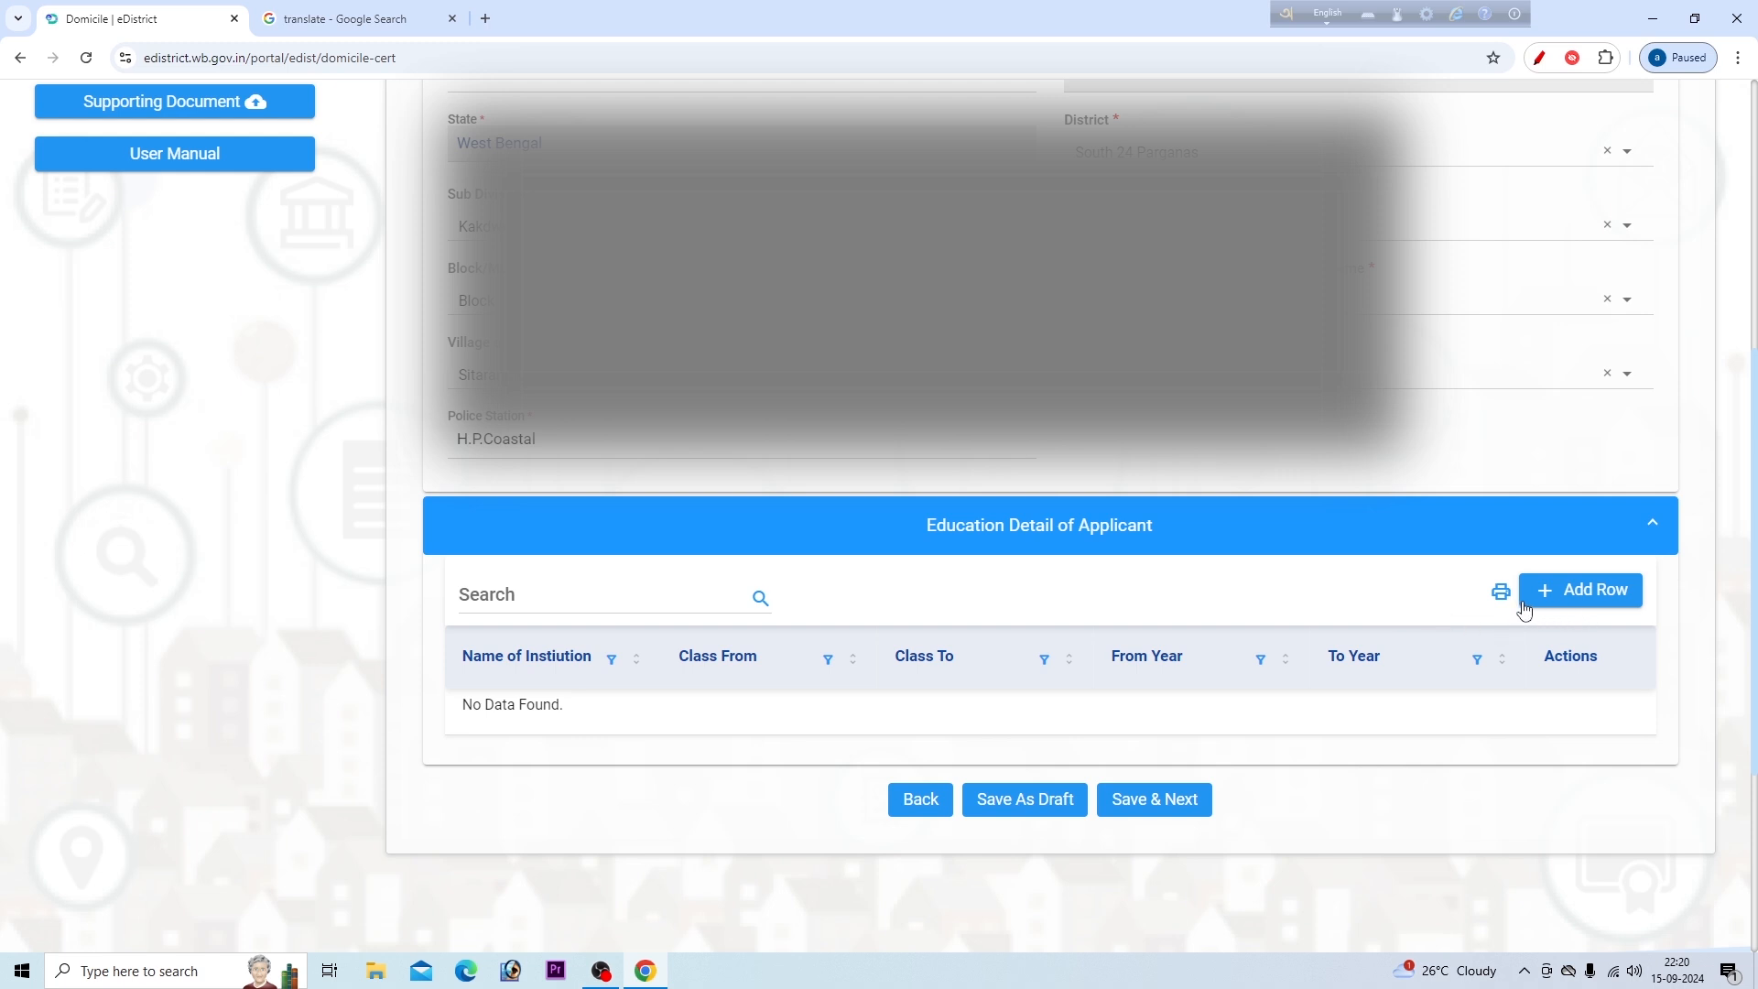
click(1580, 600)
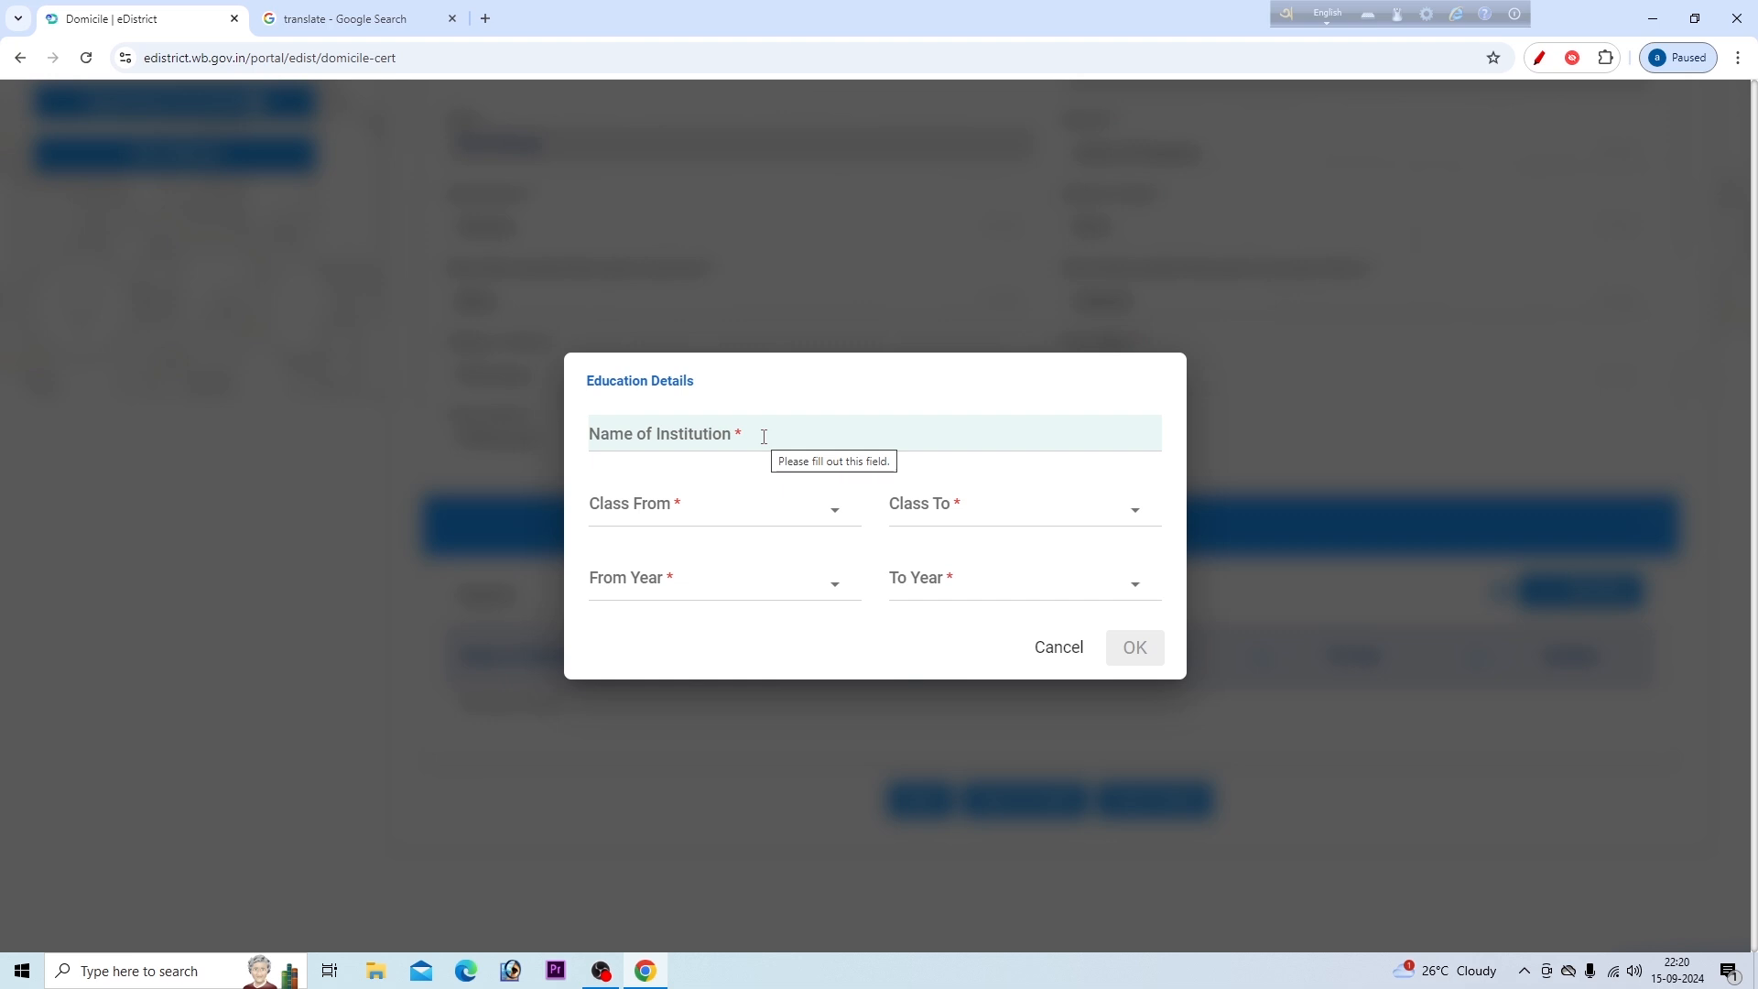
click(683, 435)
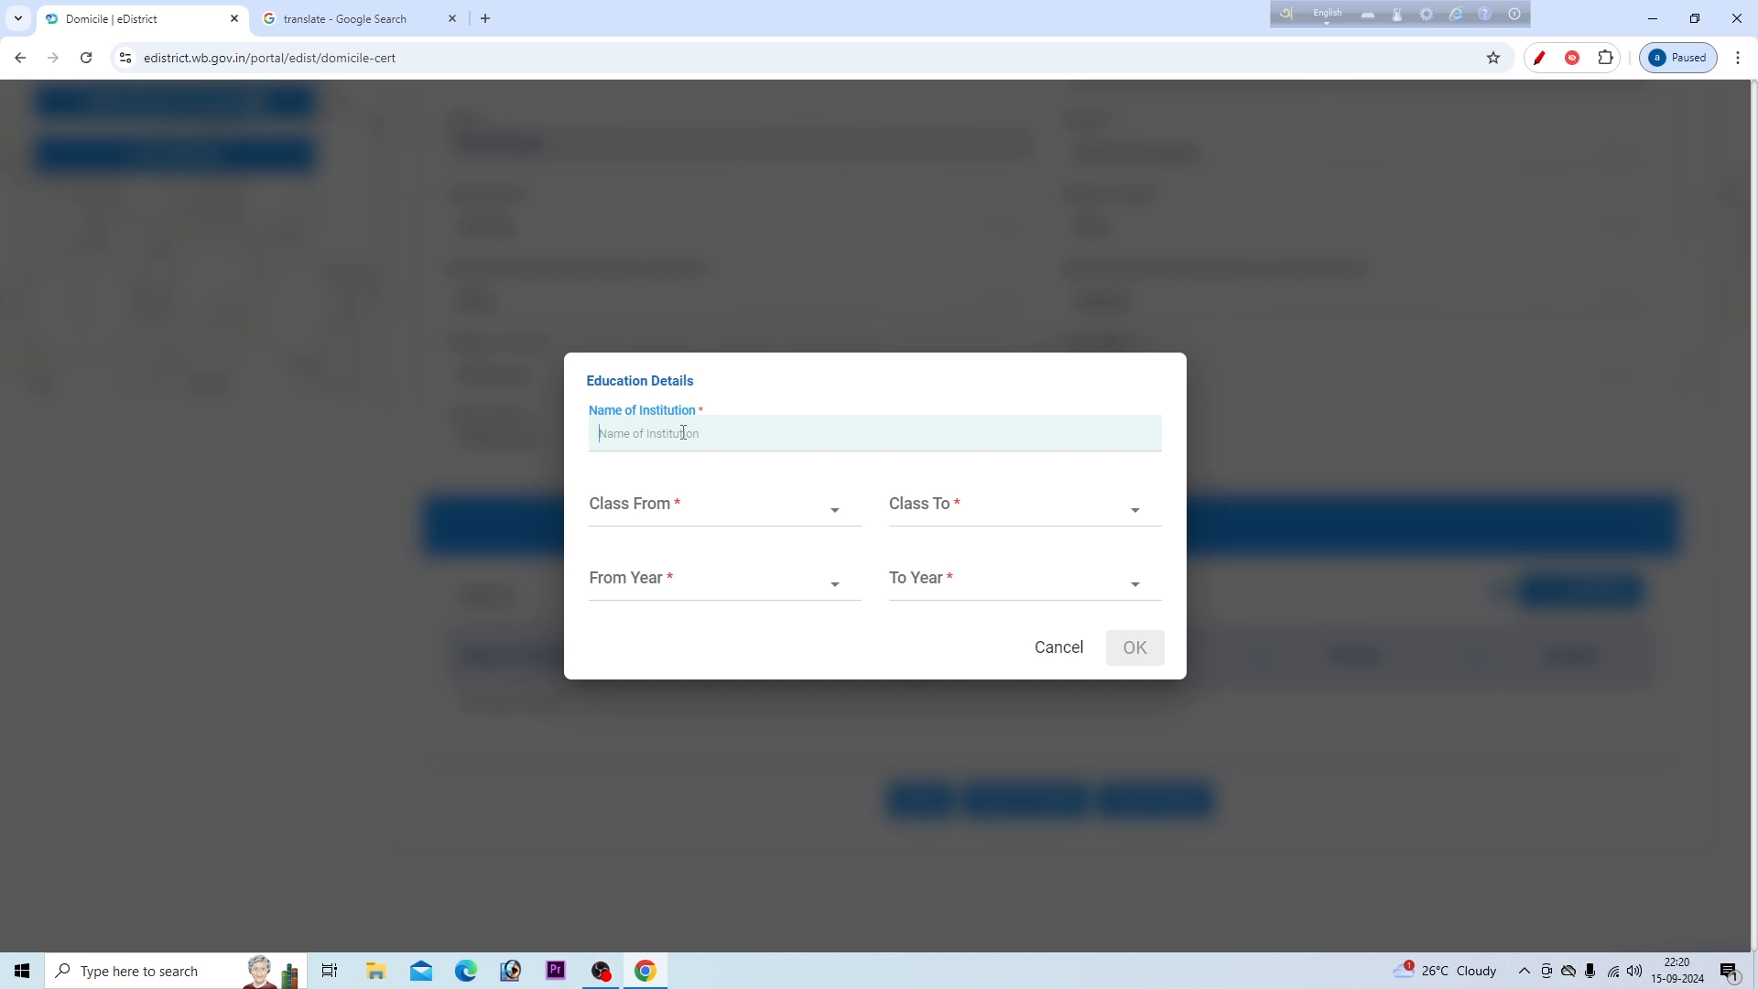
text(SHIBKALINAGAR)
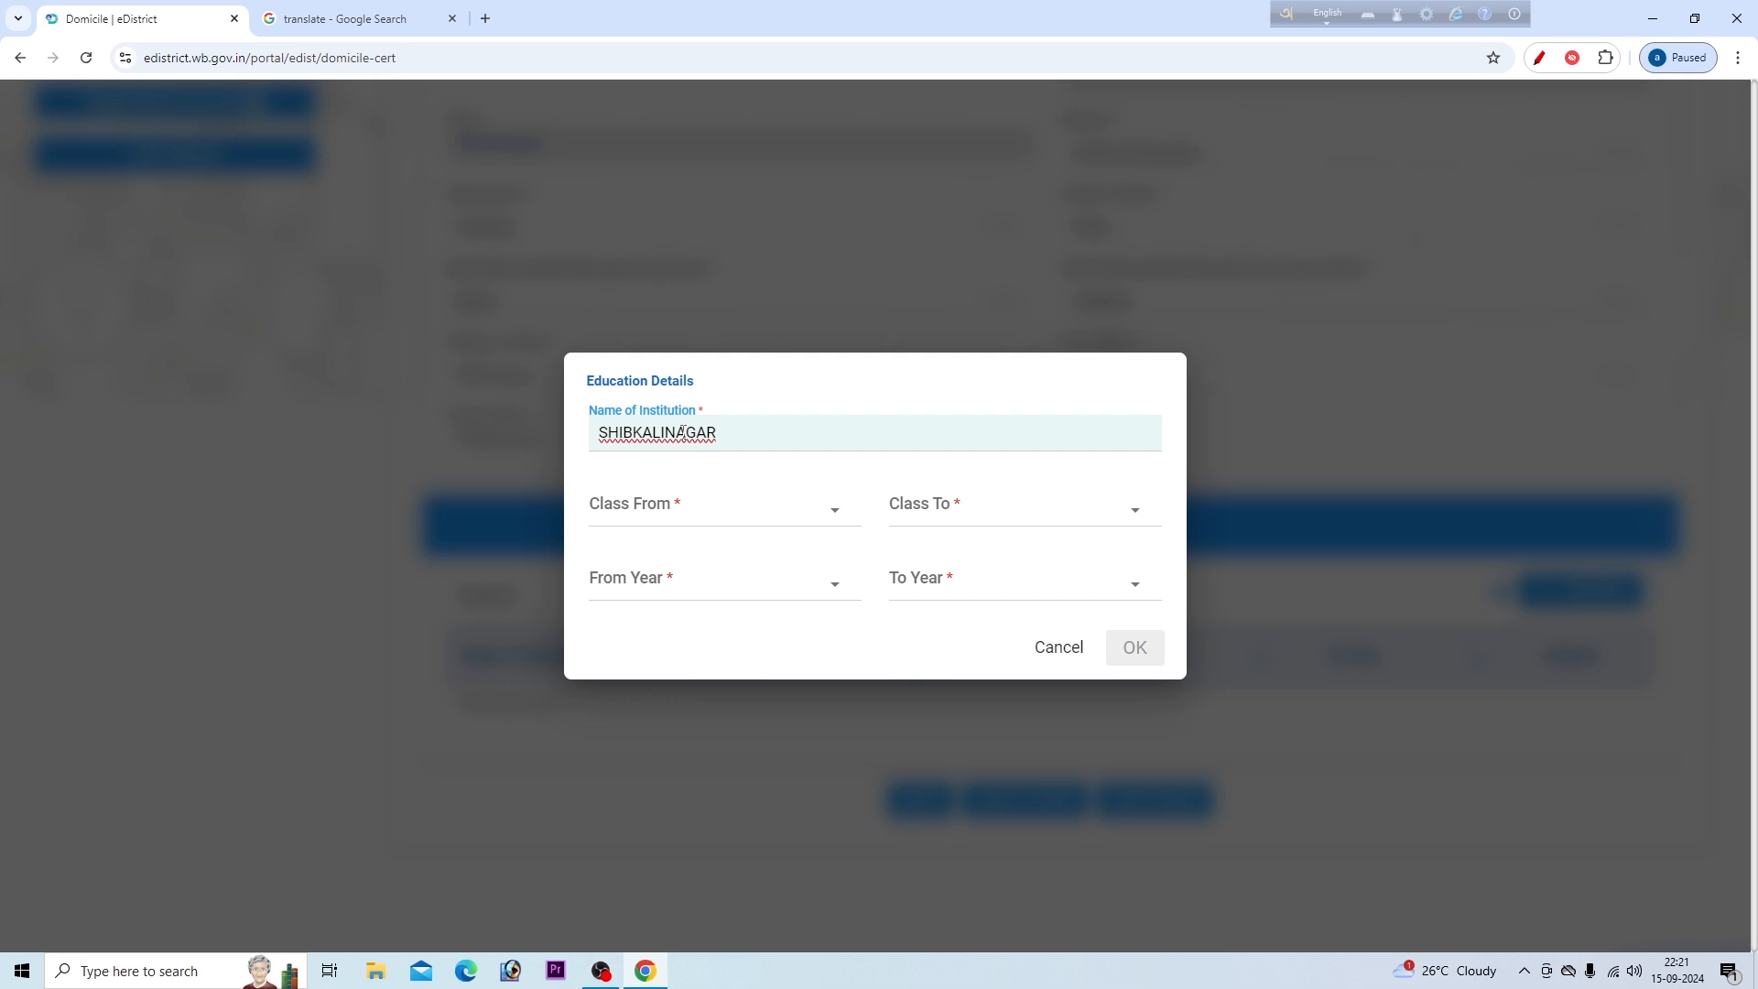
text( IM HIGH S)
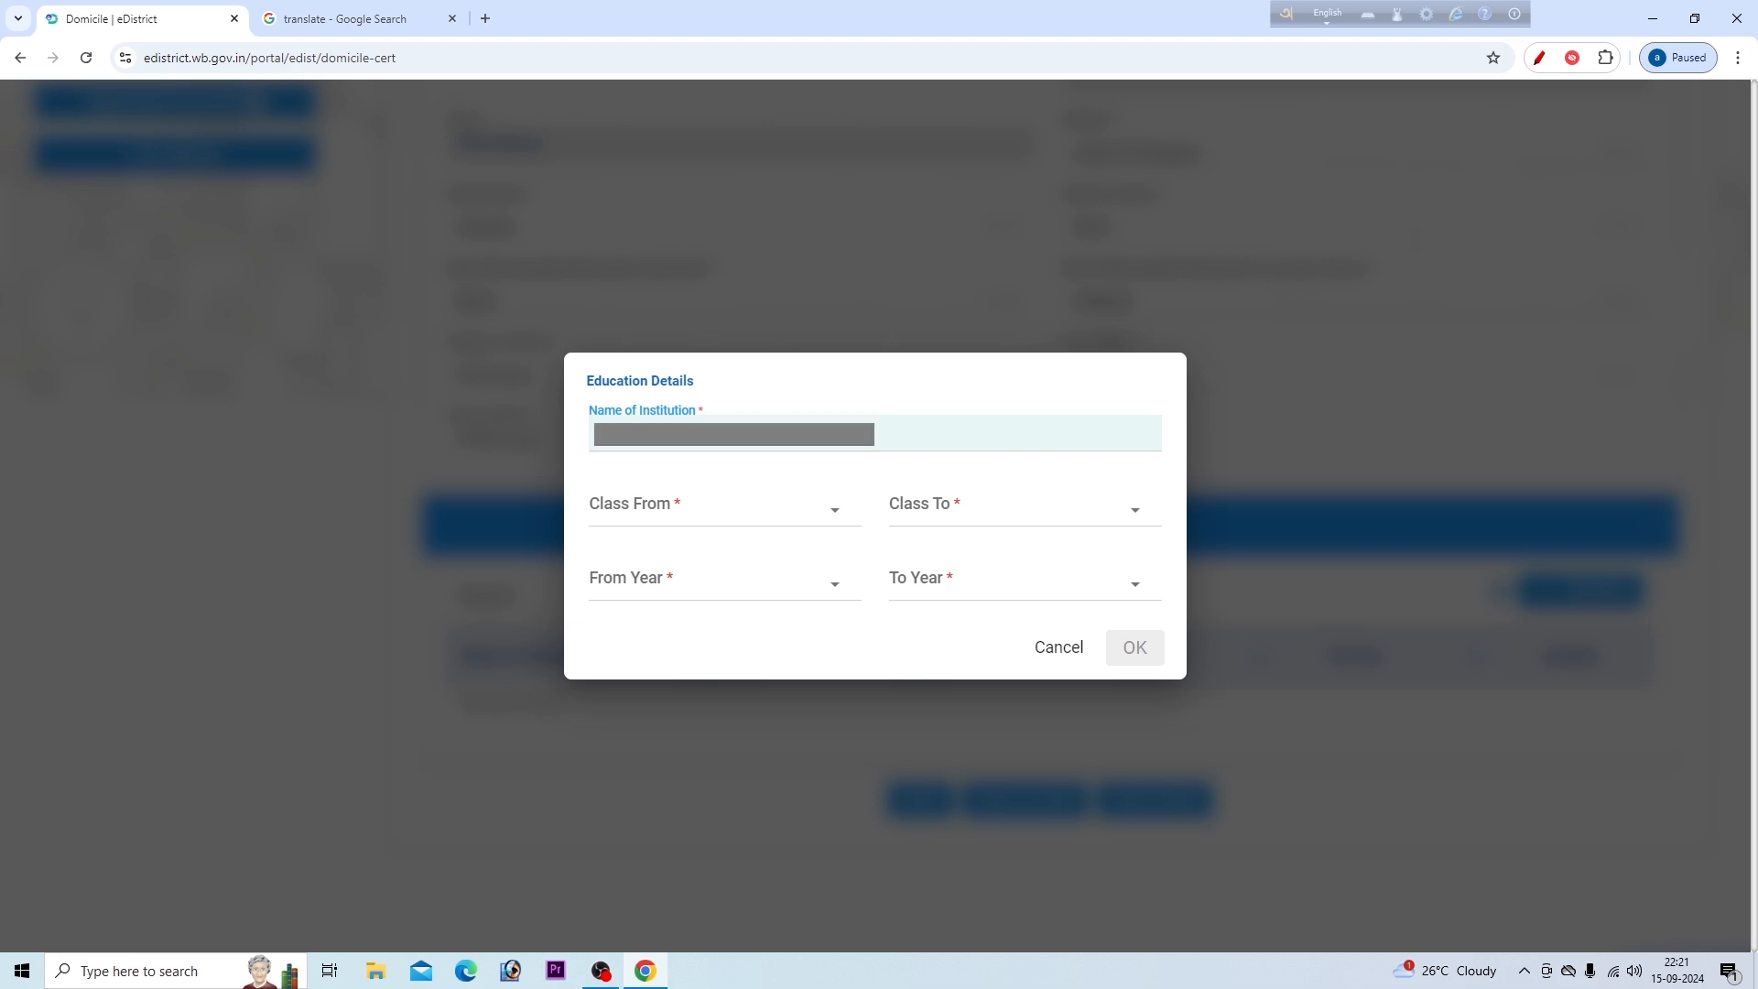
- Set the classes attended at the institution from V to XII
click(733, 489)
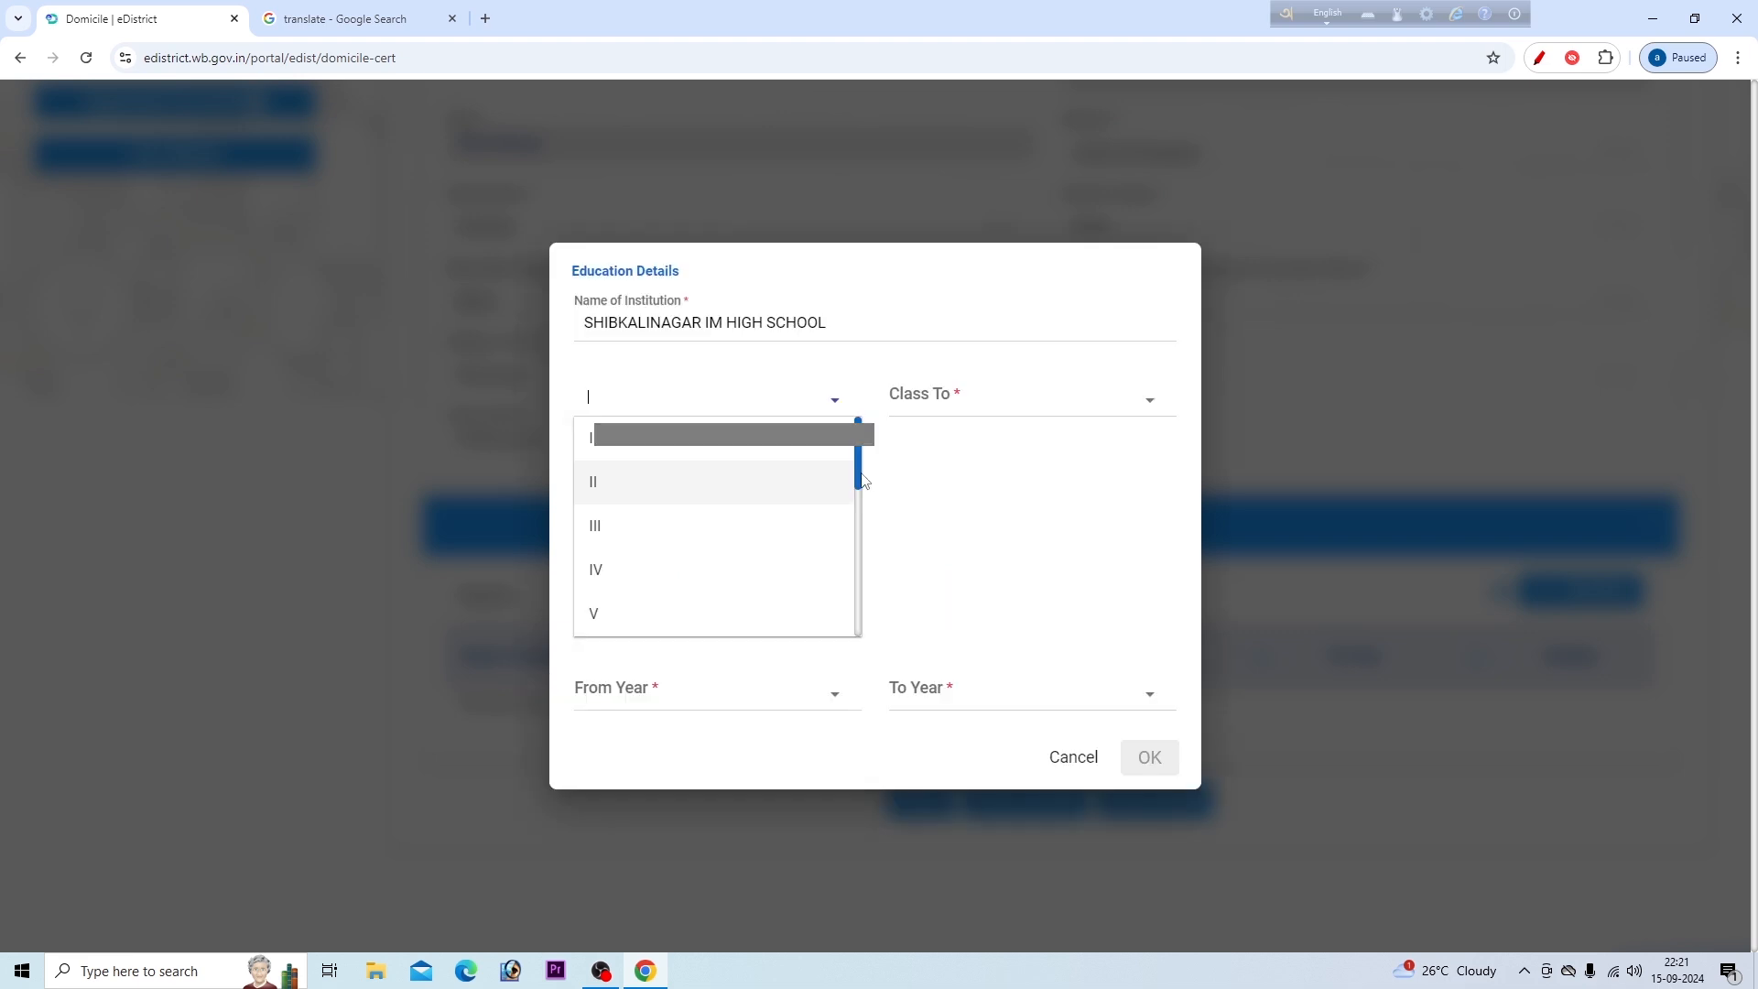
drag(861, 474, 862, 507)
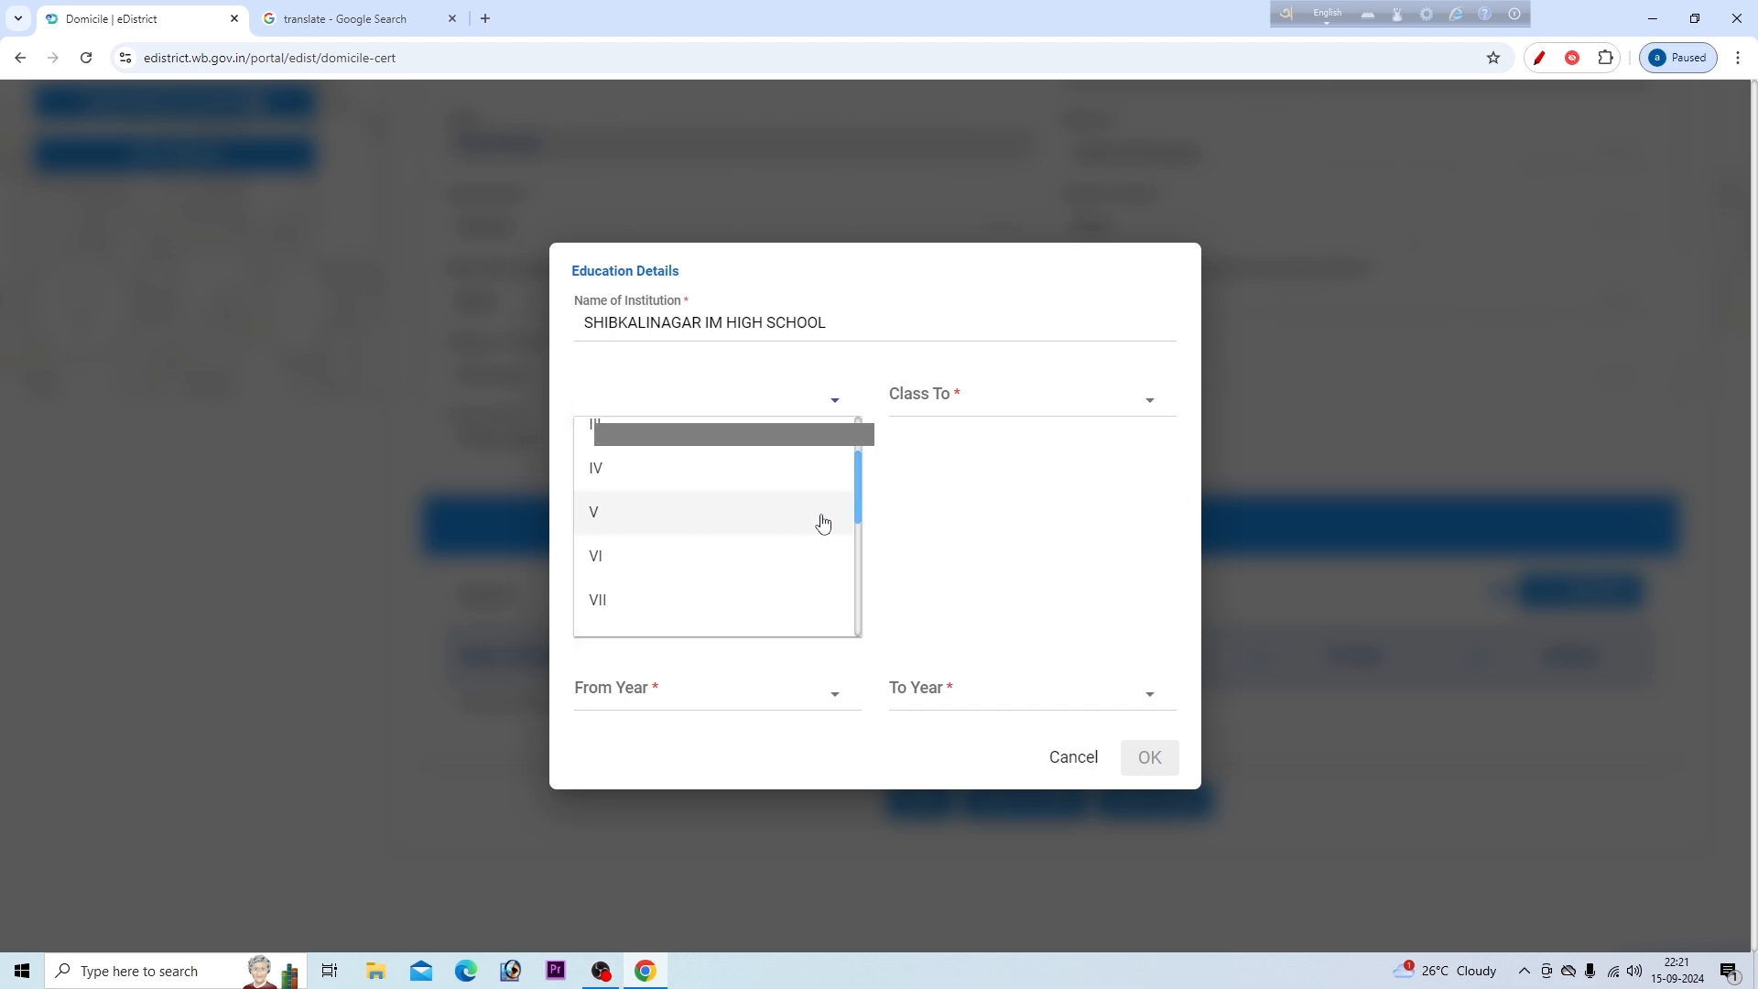
click(628, 518)
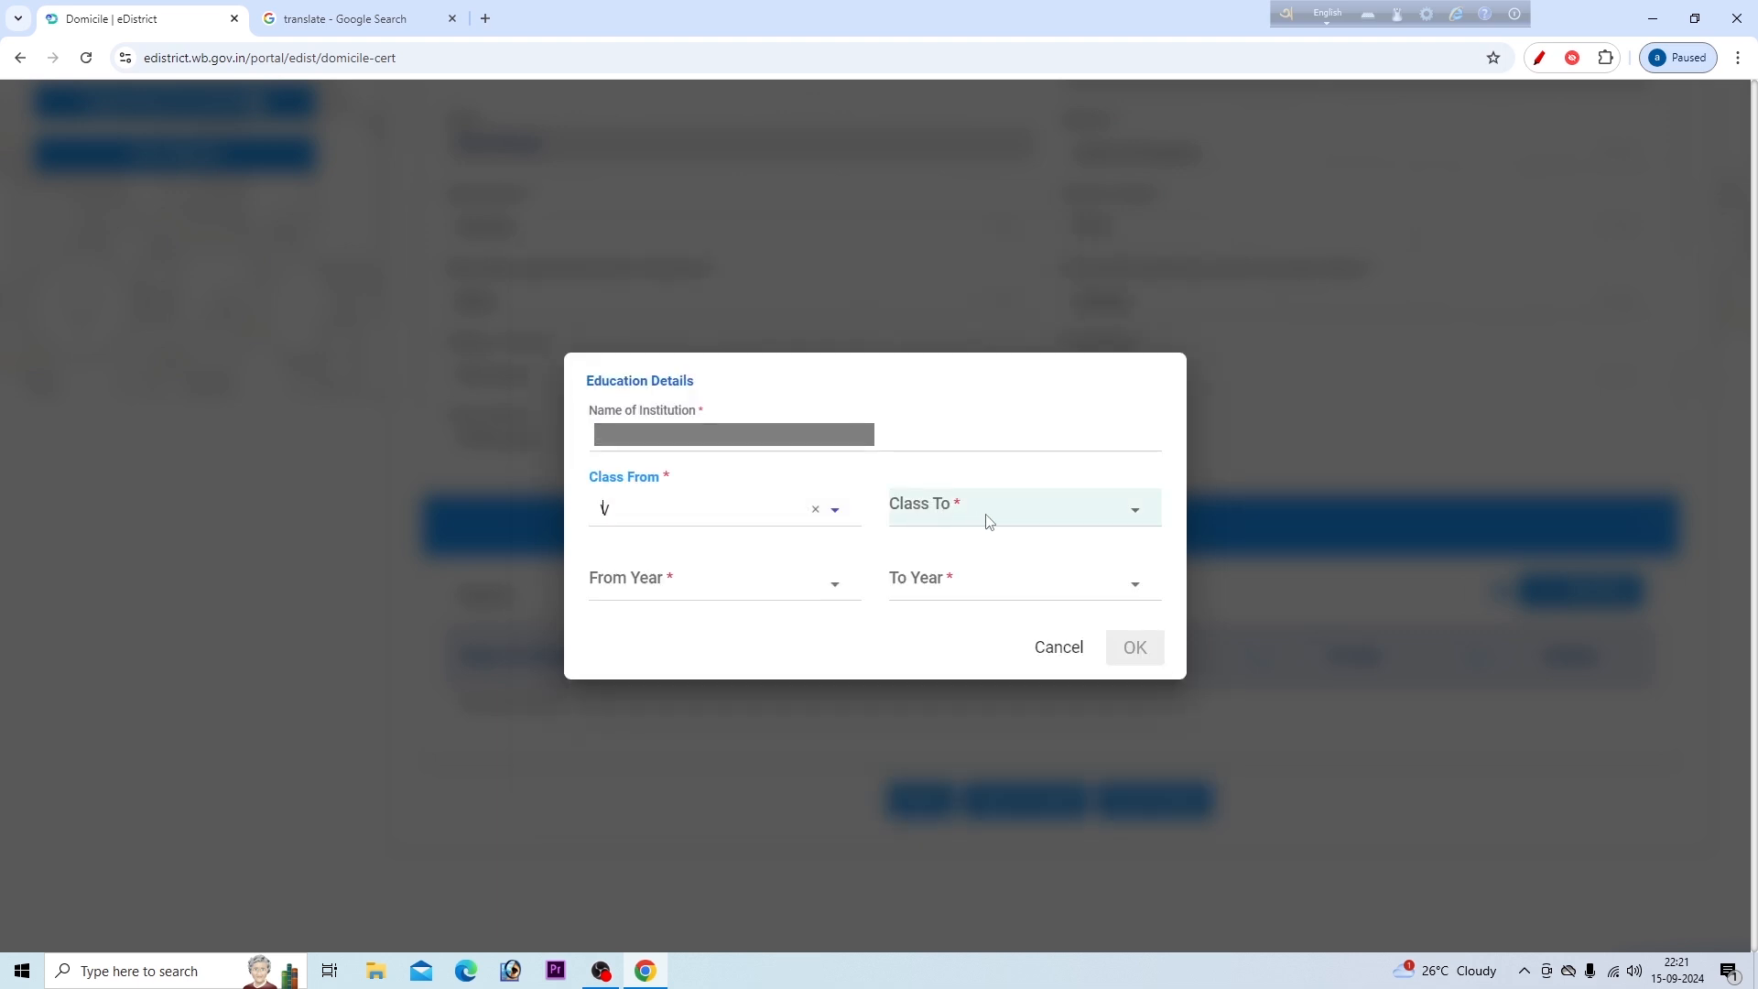
click(1036, 510)
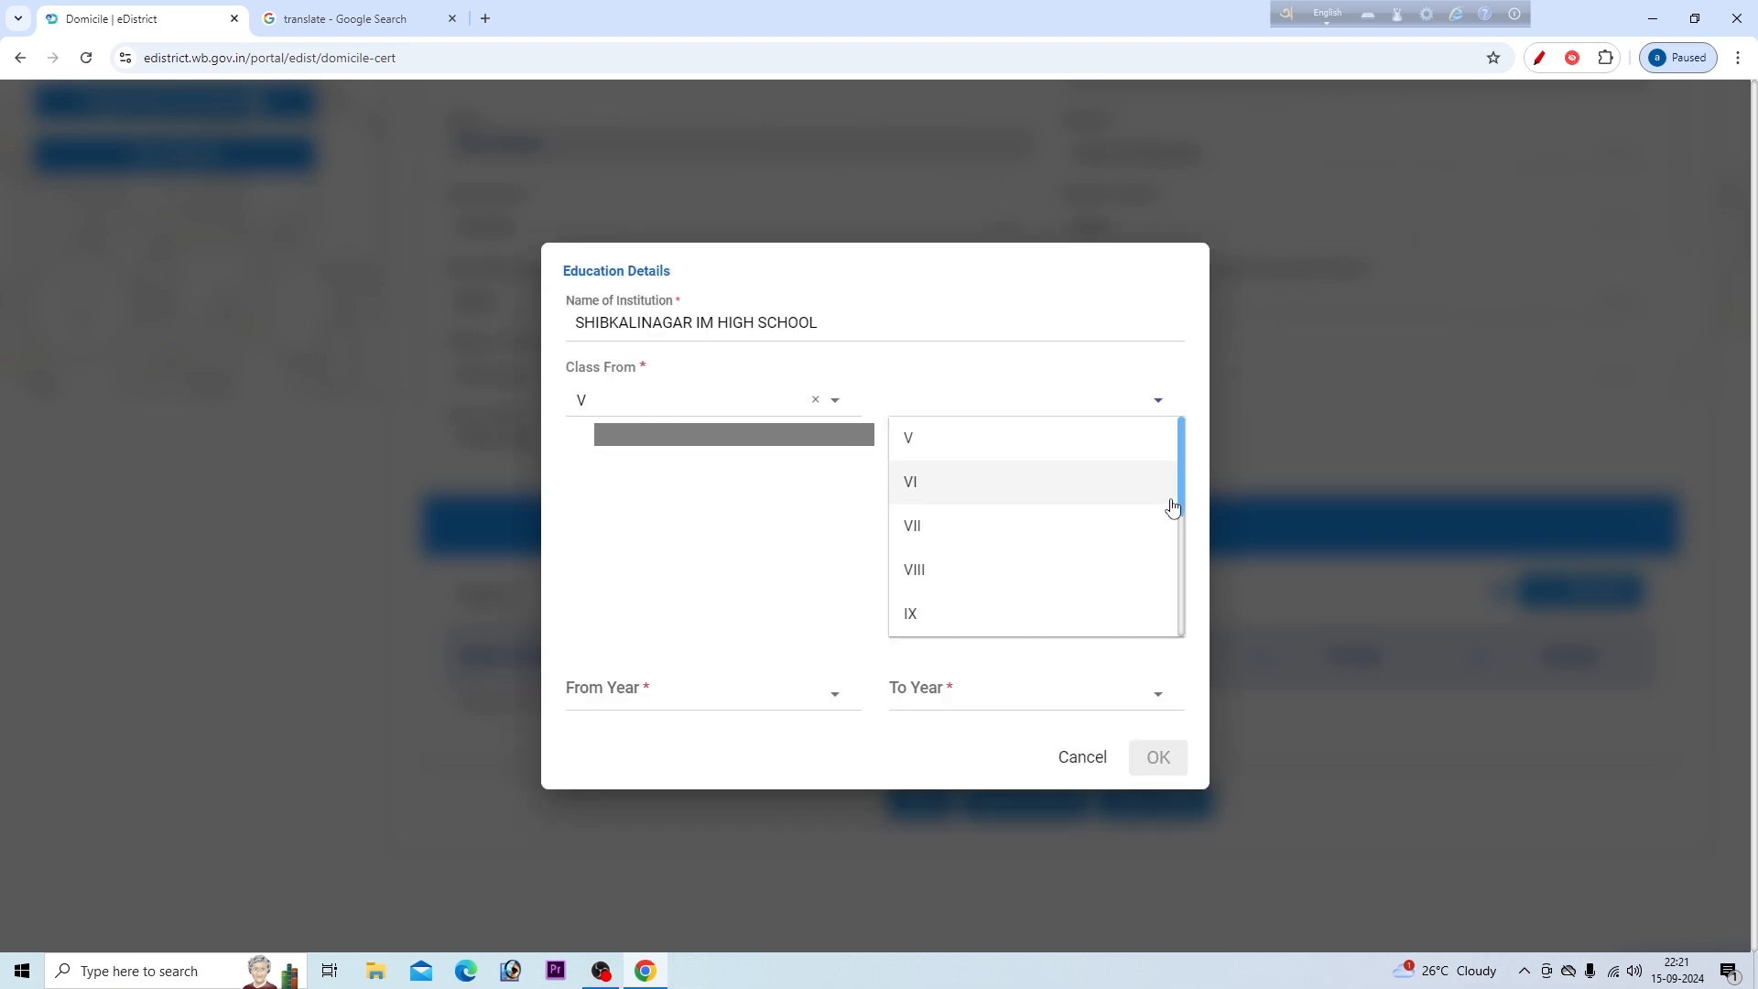
drag(1173, 507, 1110, 584)
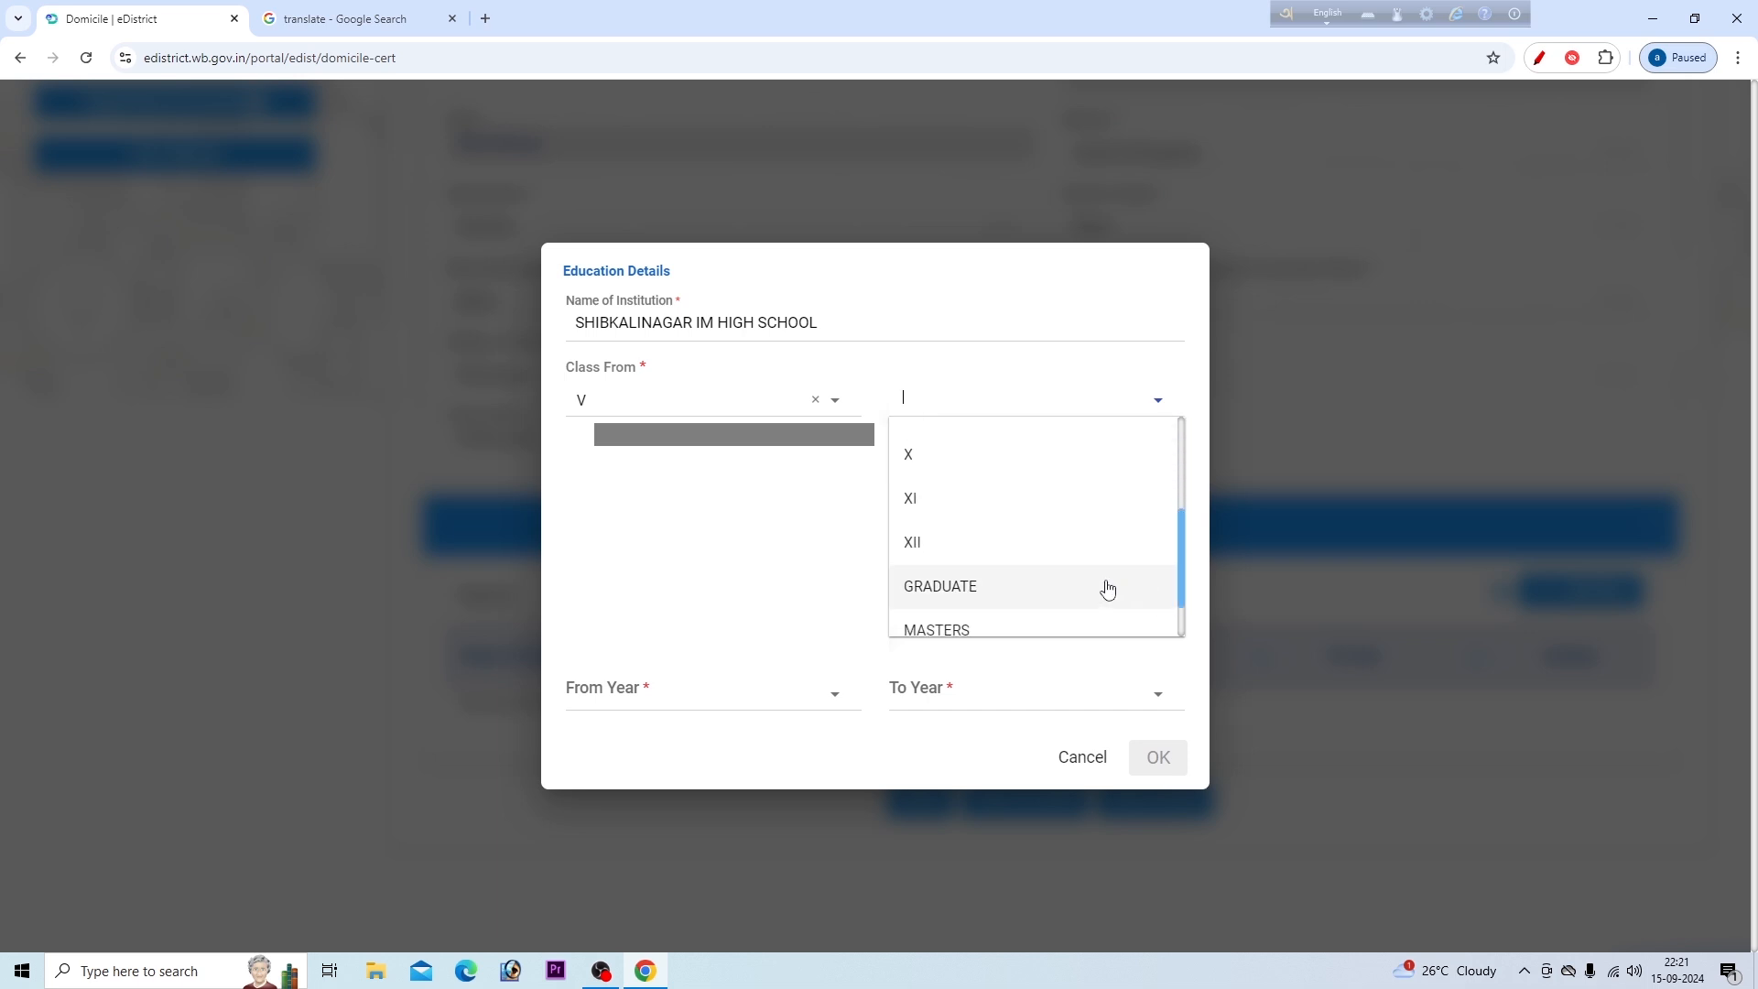
click(931, 556)
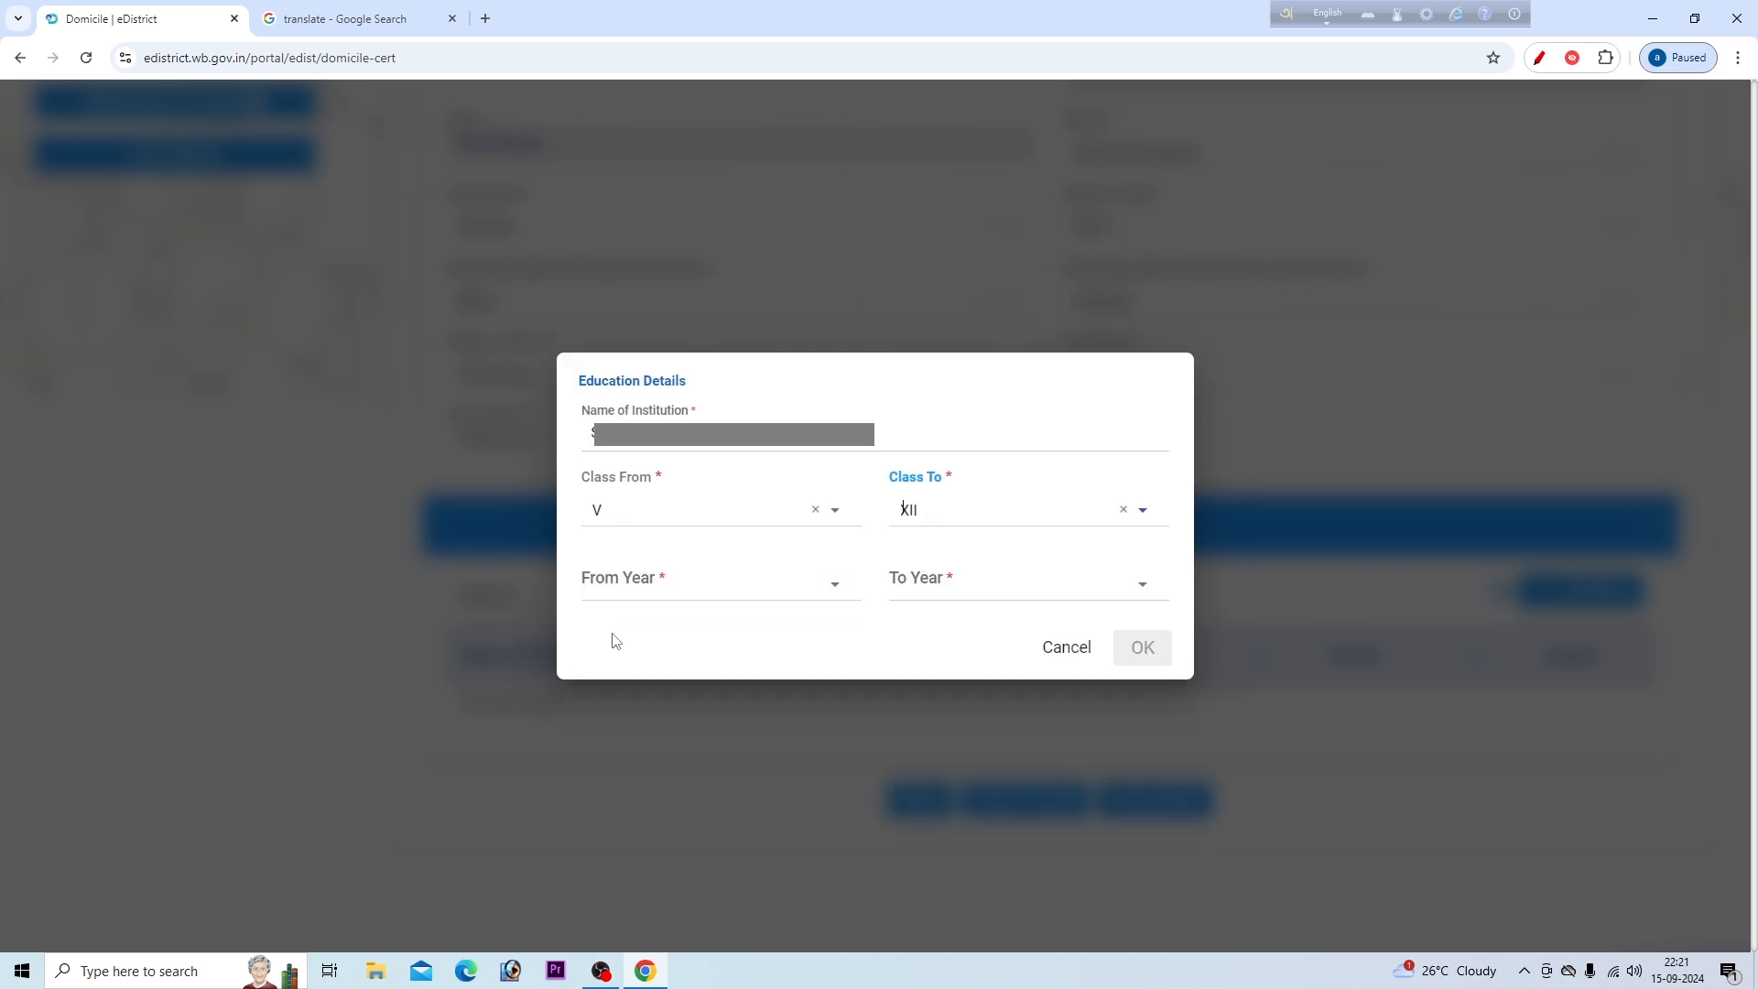
- Set the years of study from 2010 to 2018 and confirm the education entry
click(649, 585)
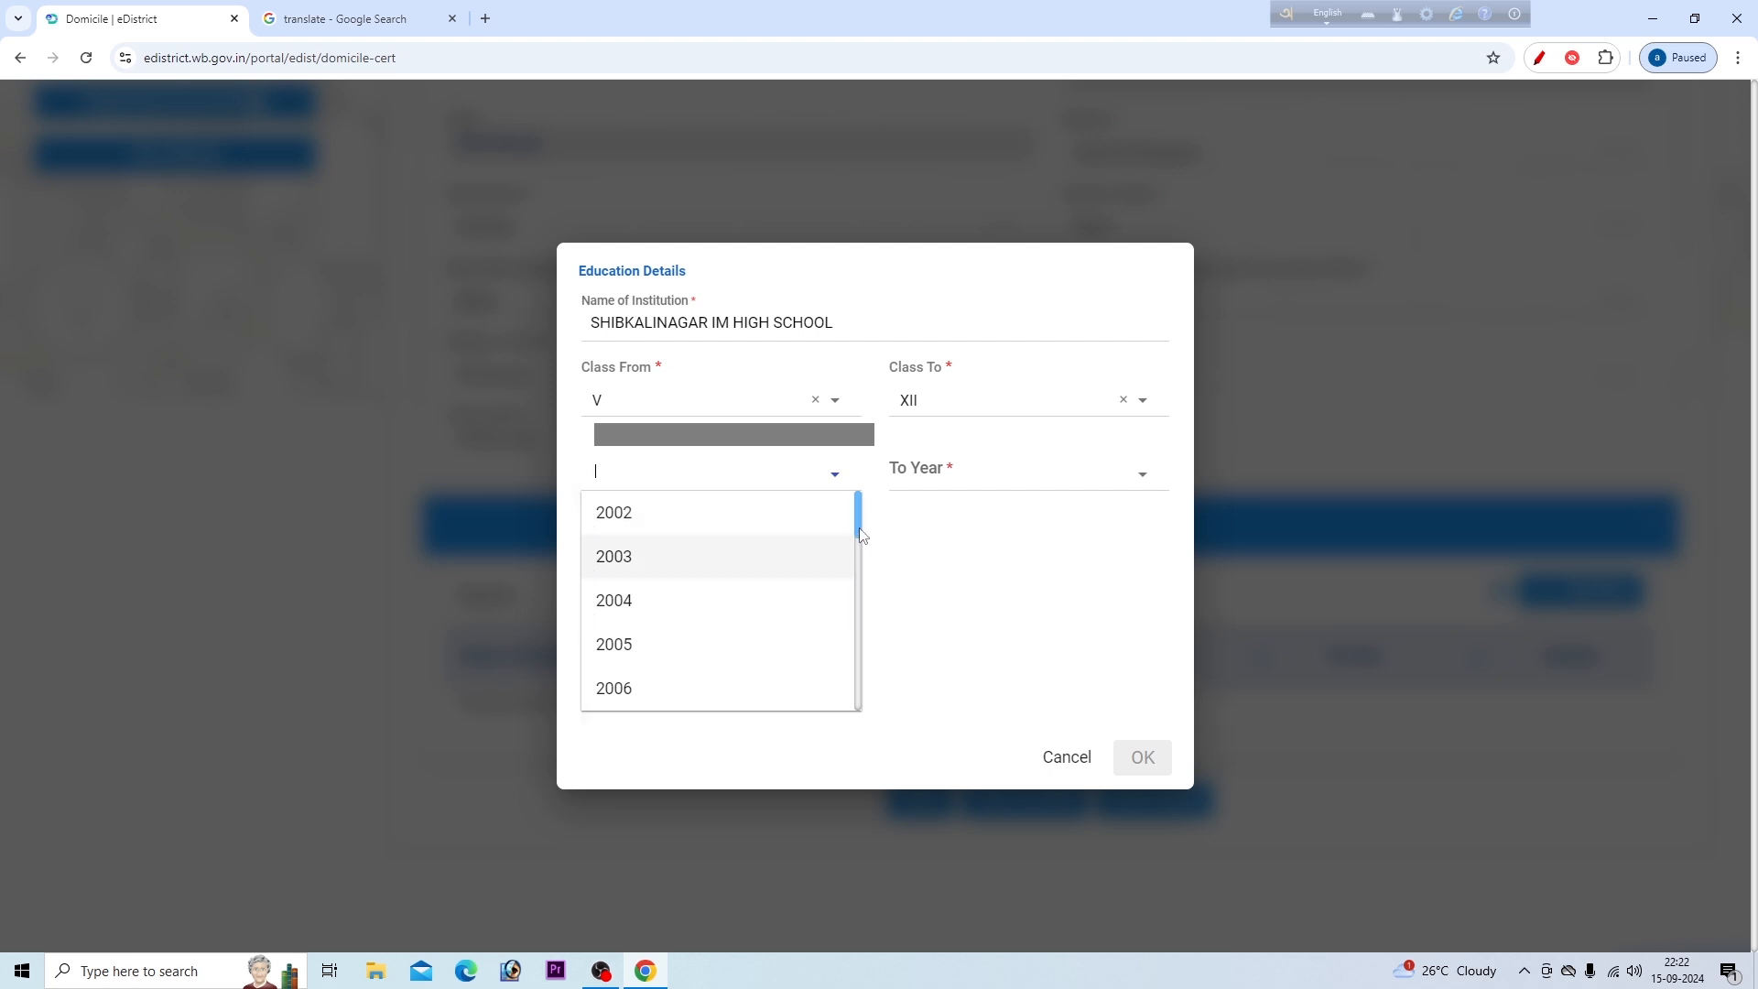
drag(861, 531, 861, 597)
click(644, 605)
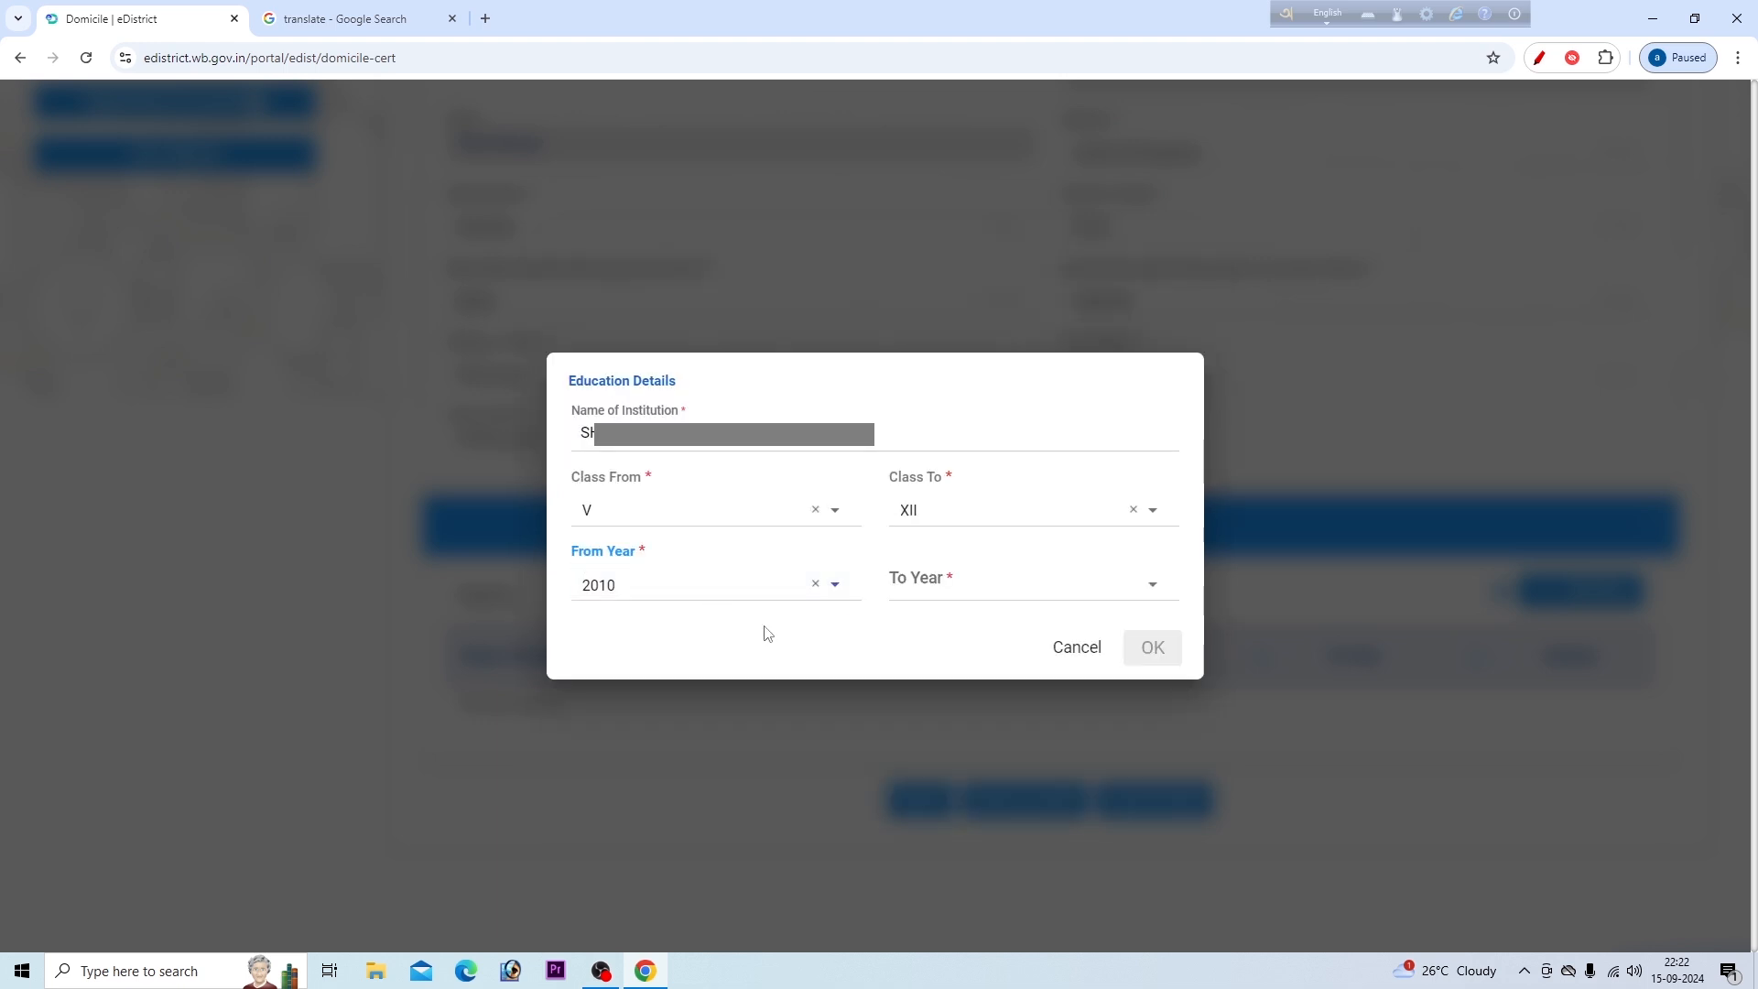
click(1025, 582)
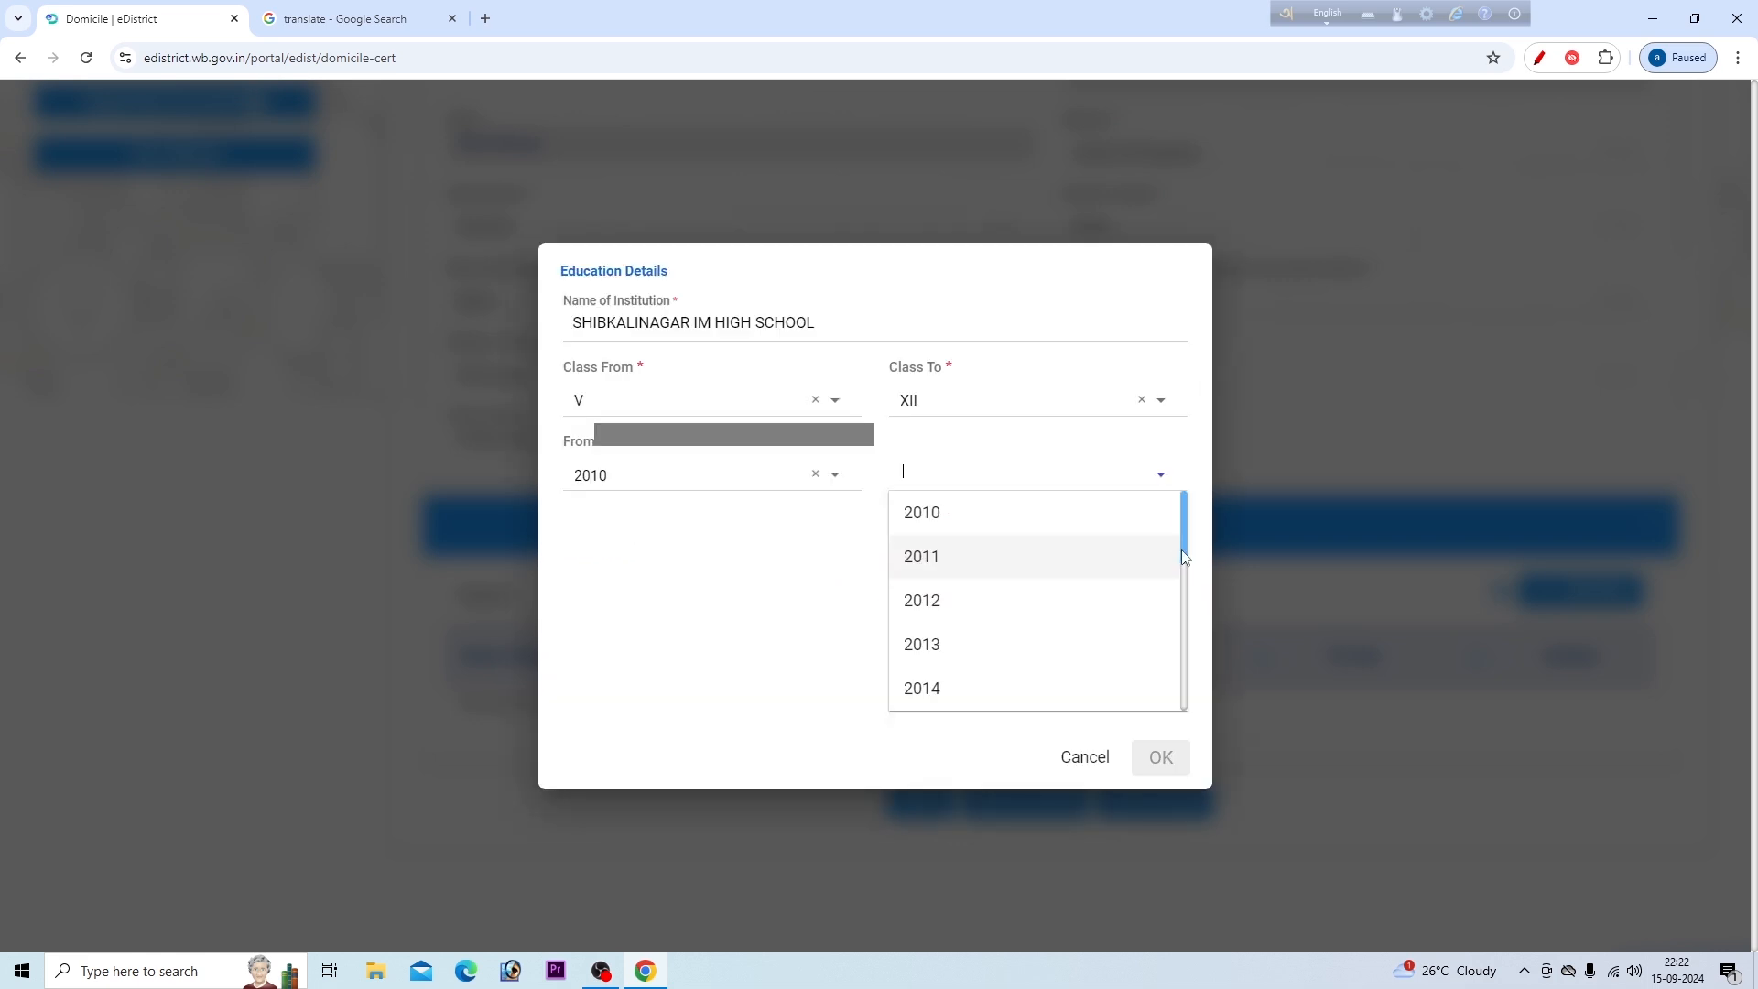
drag(1184, 556, 1182, 625)
click(922, 657)
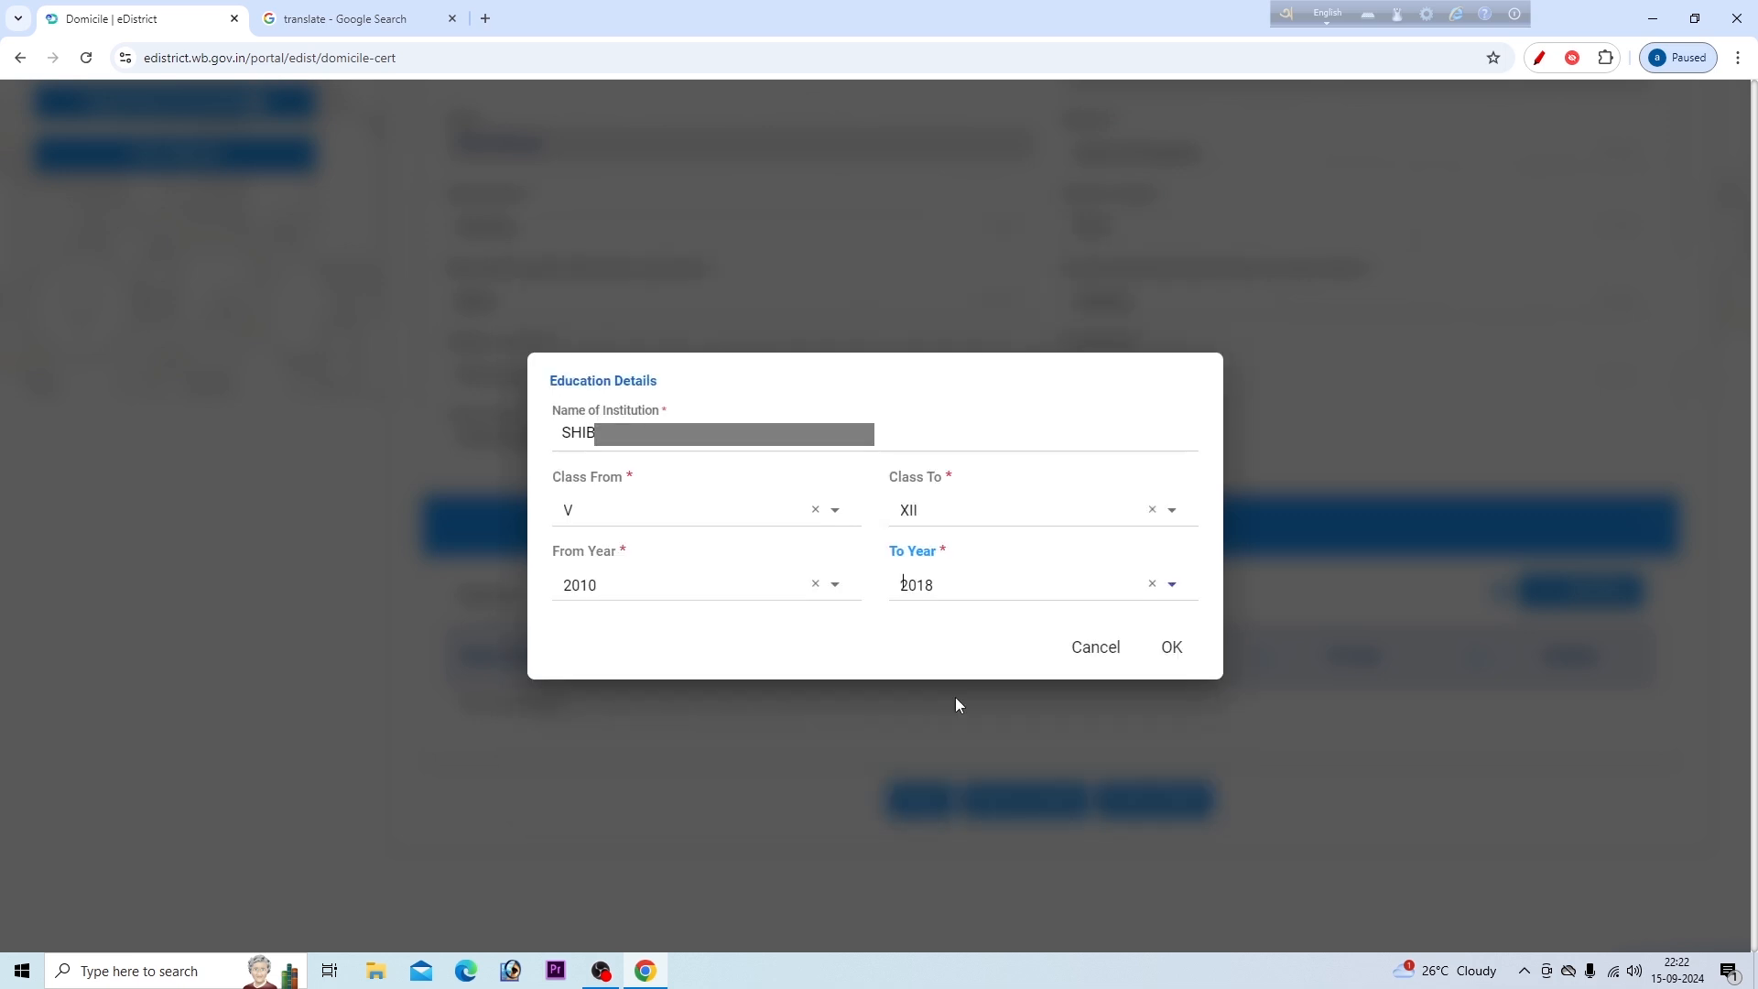
click(1171, 652)
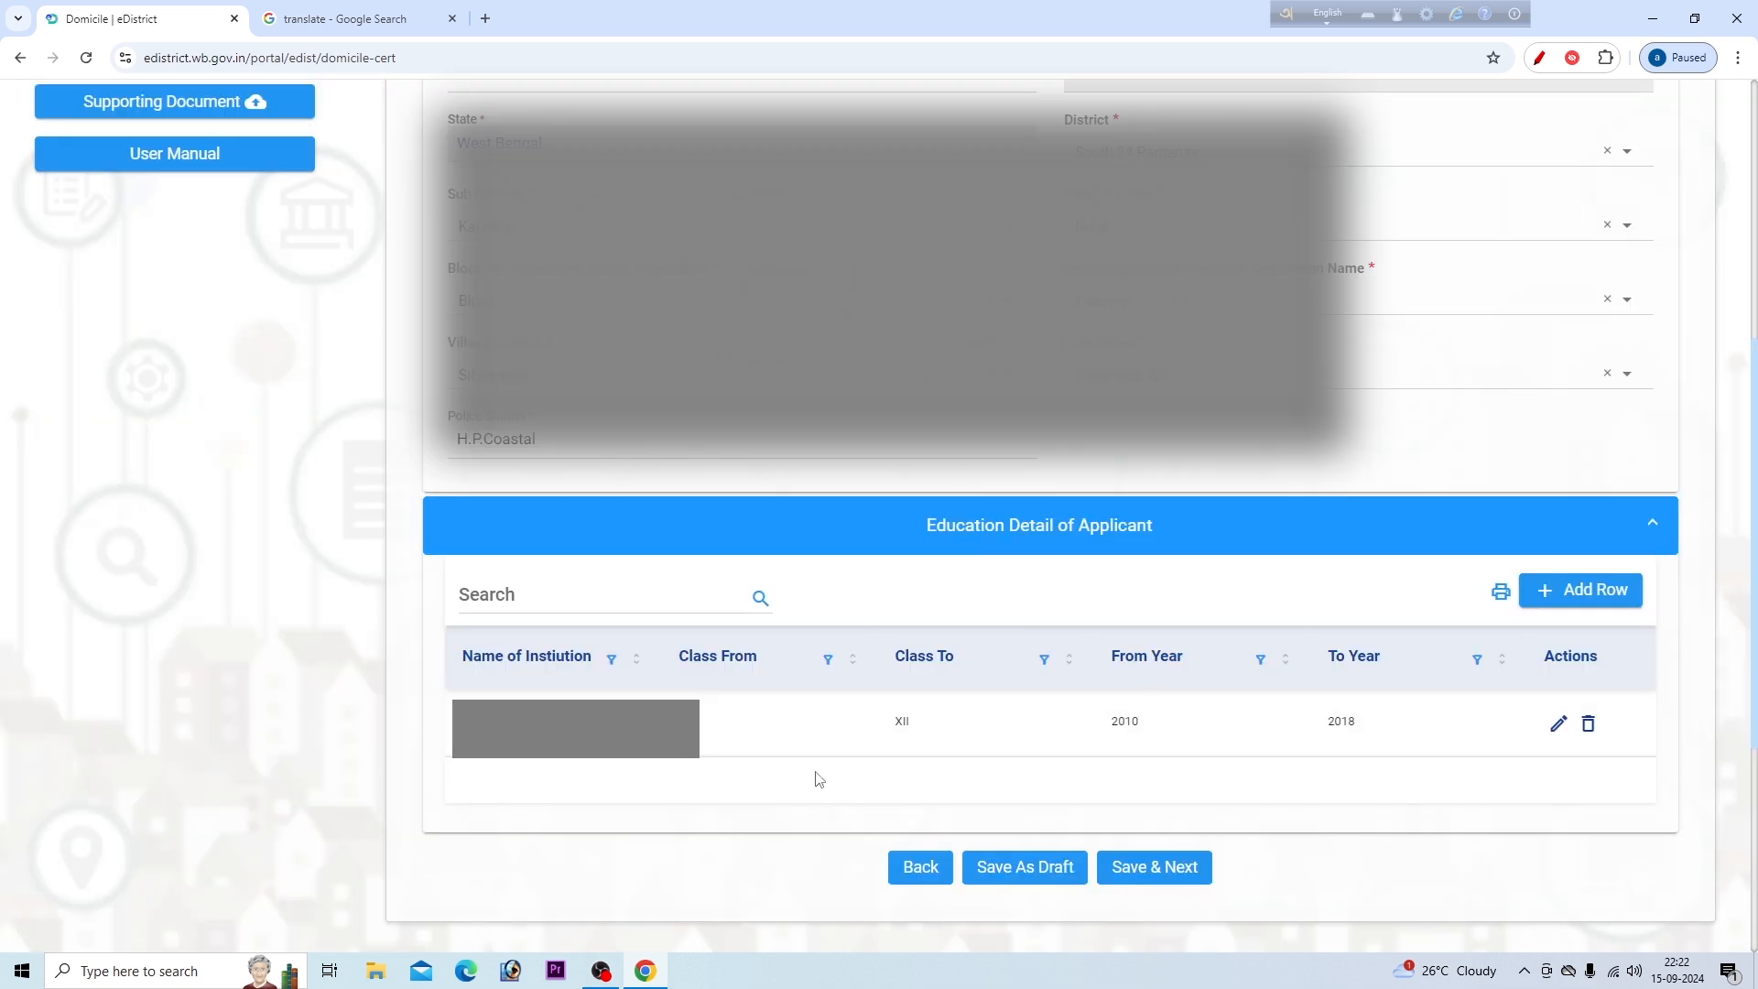
- Save and continue to the particulars of stay, and add a row that uses the Permanent Address of Applicant
click(1159, 869)
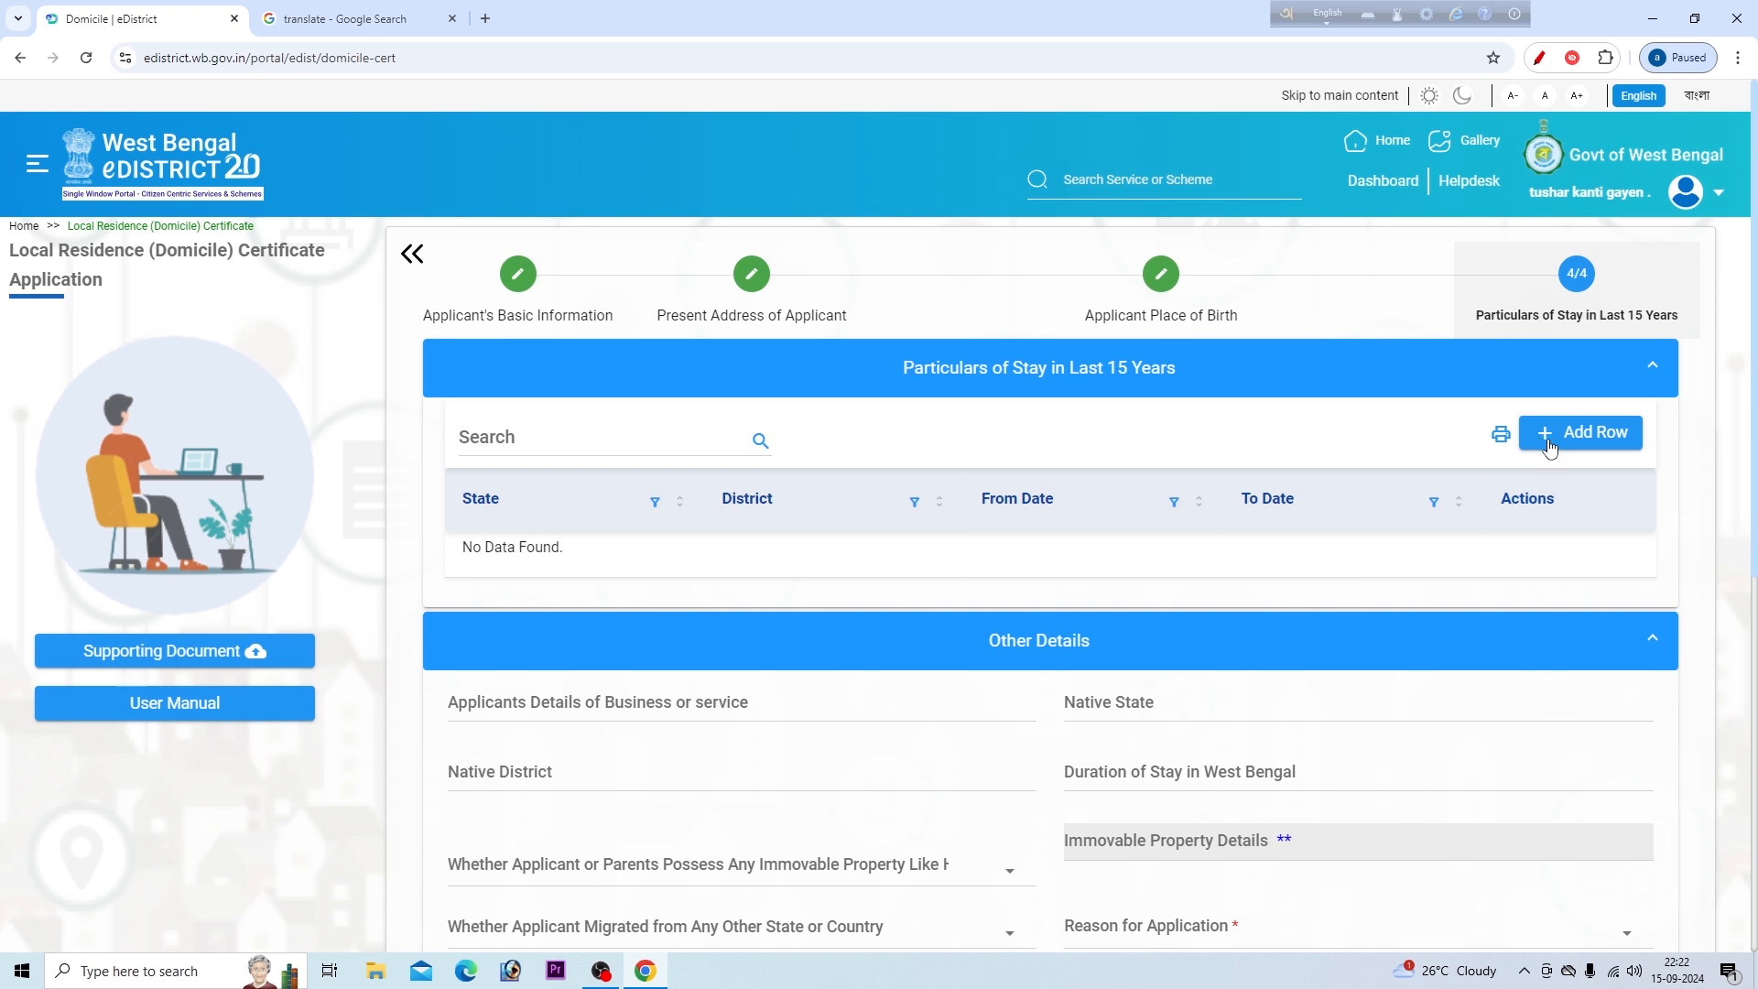
click(1593, 447)
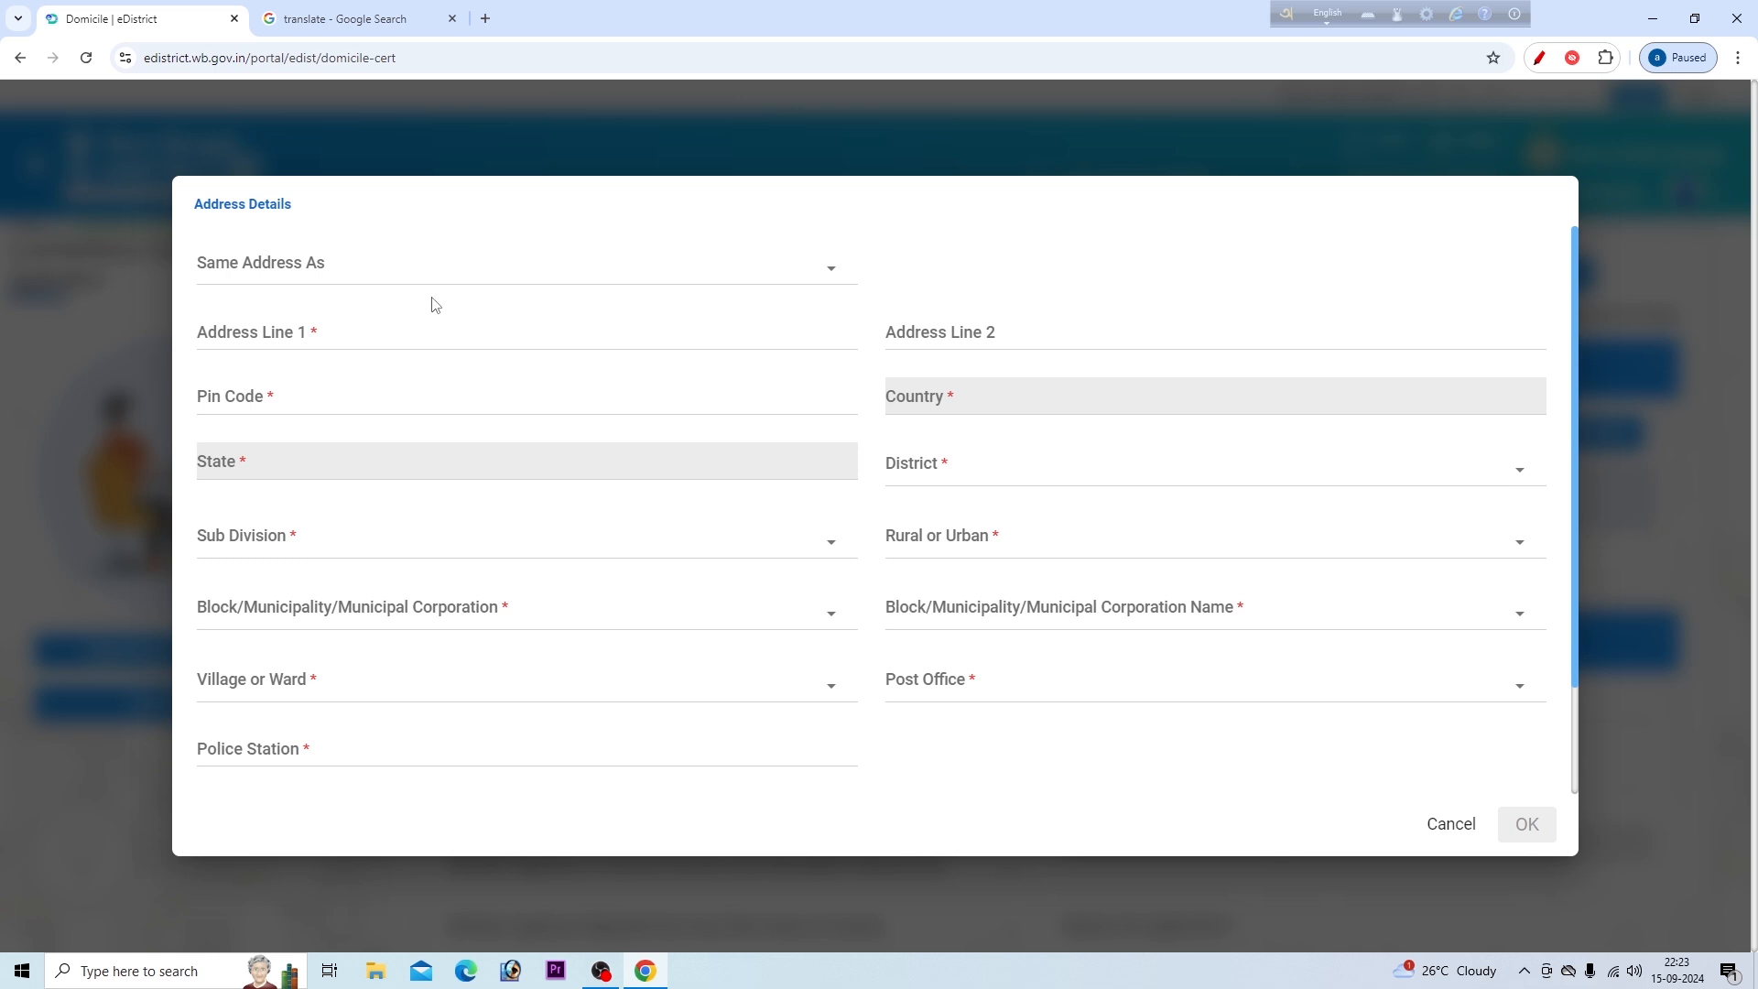
click(400, 272)
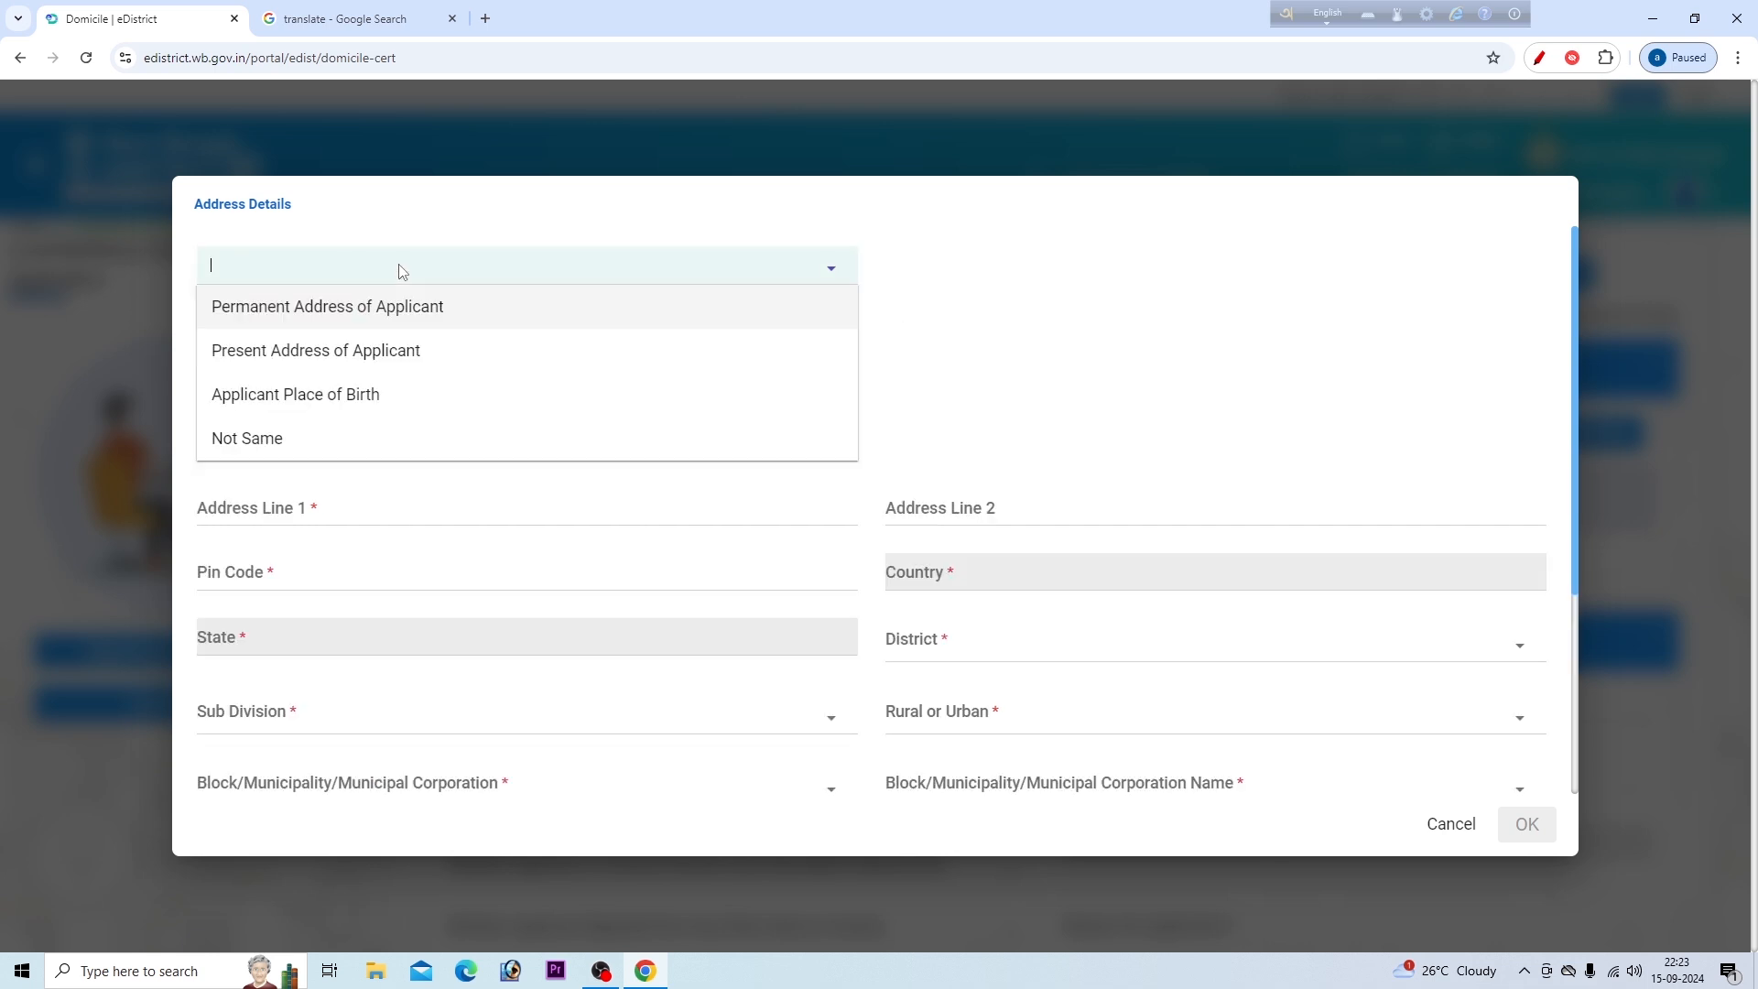
click(321, 312)
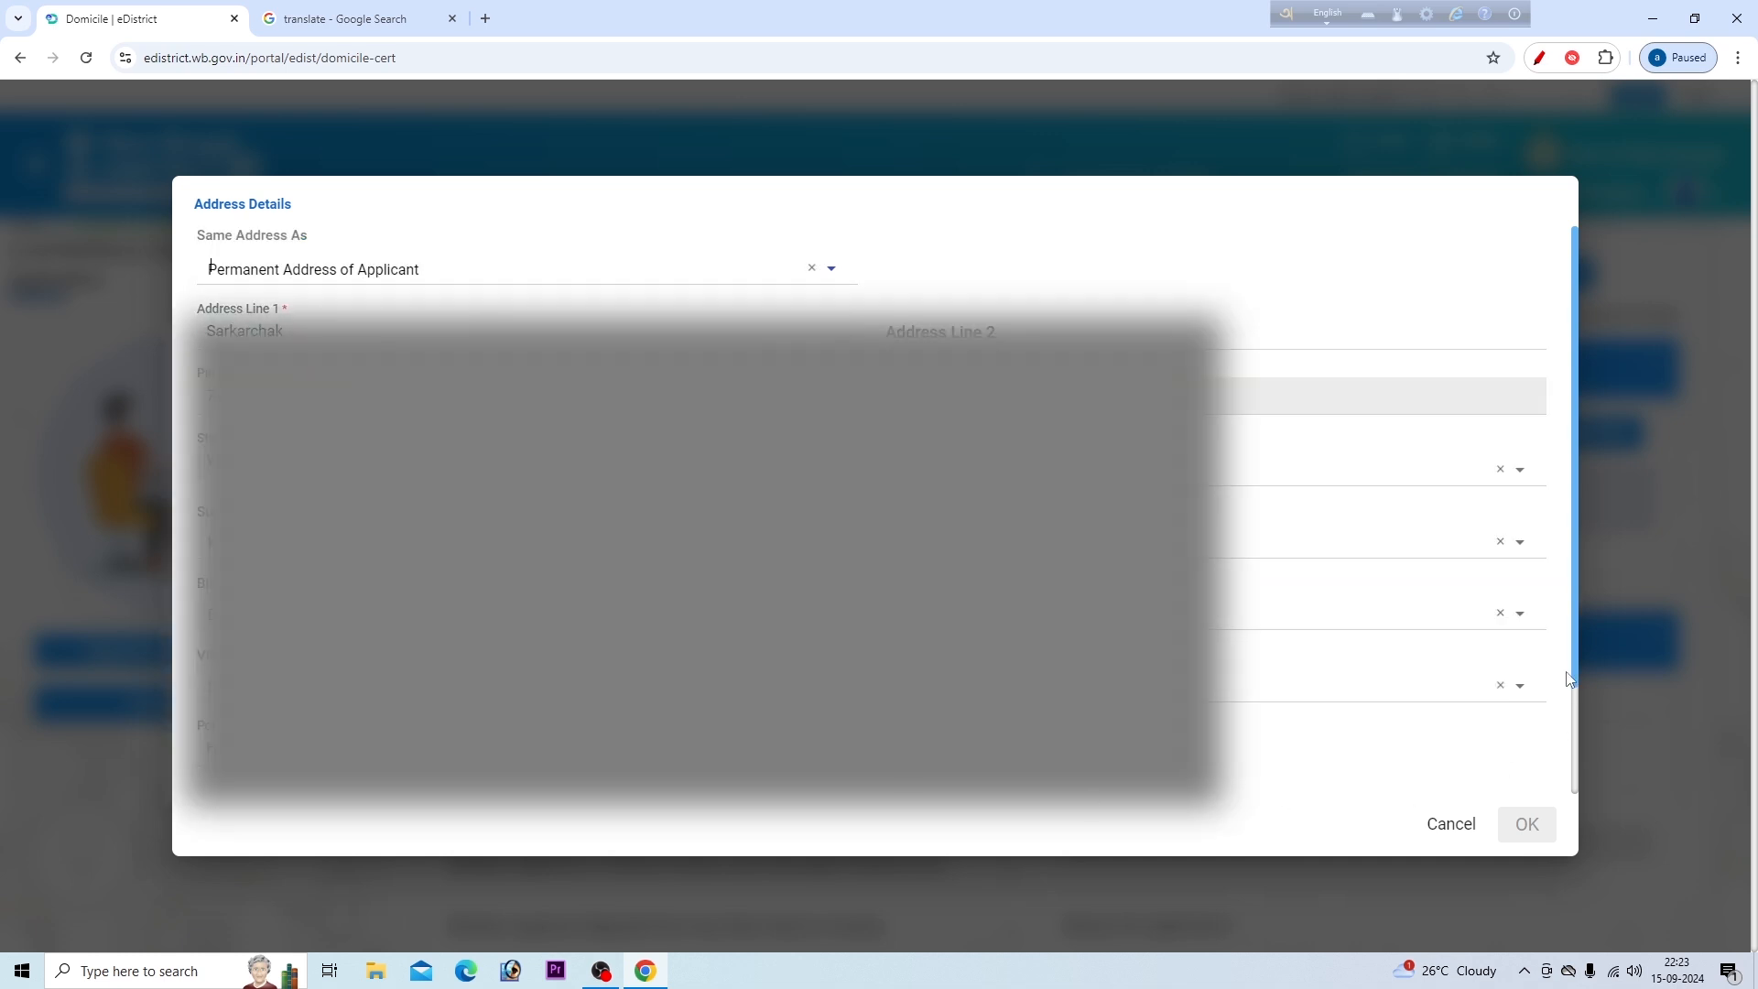
- Set the period of stay at this address from 01/01/2002 to 14/09/2024
drag(1576, 659, 1574, 758)
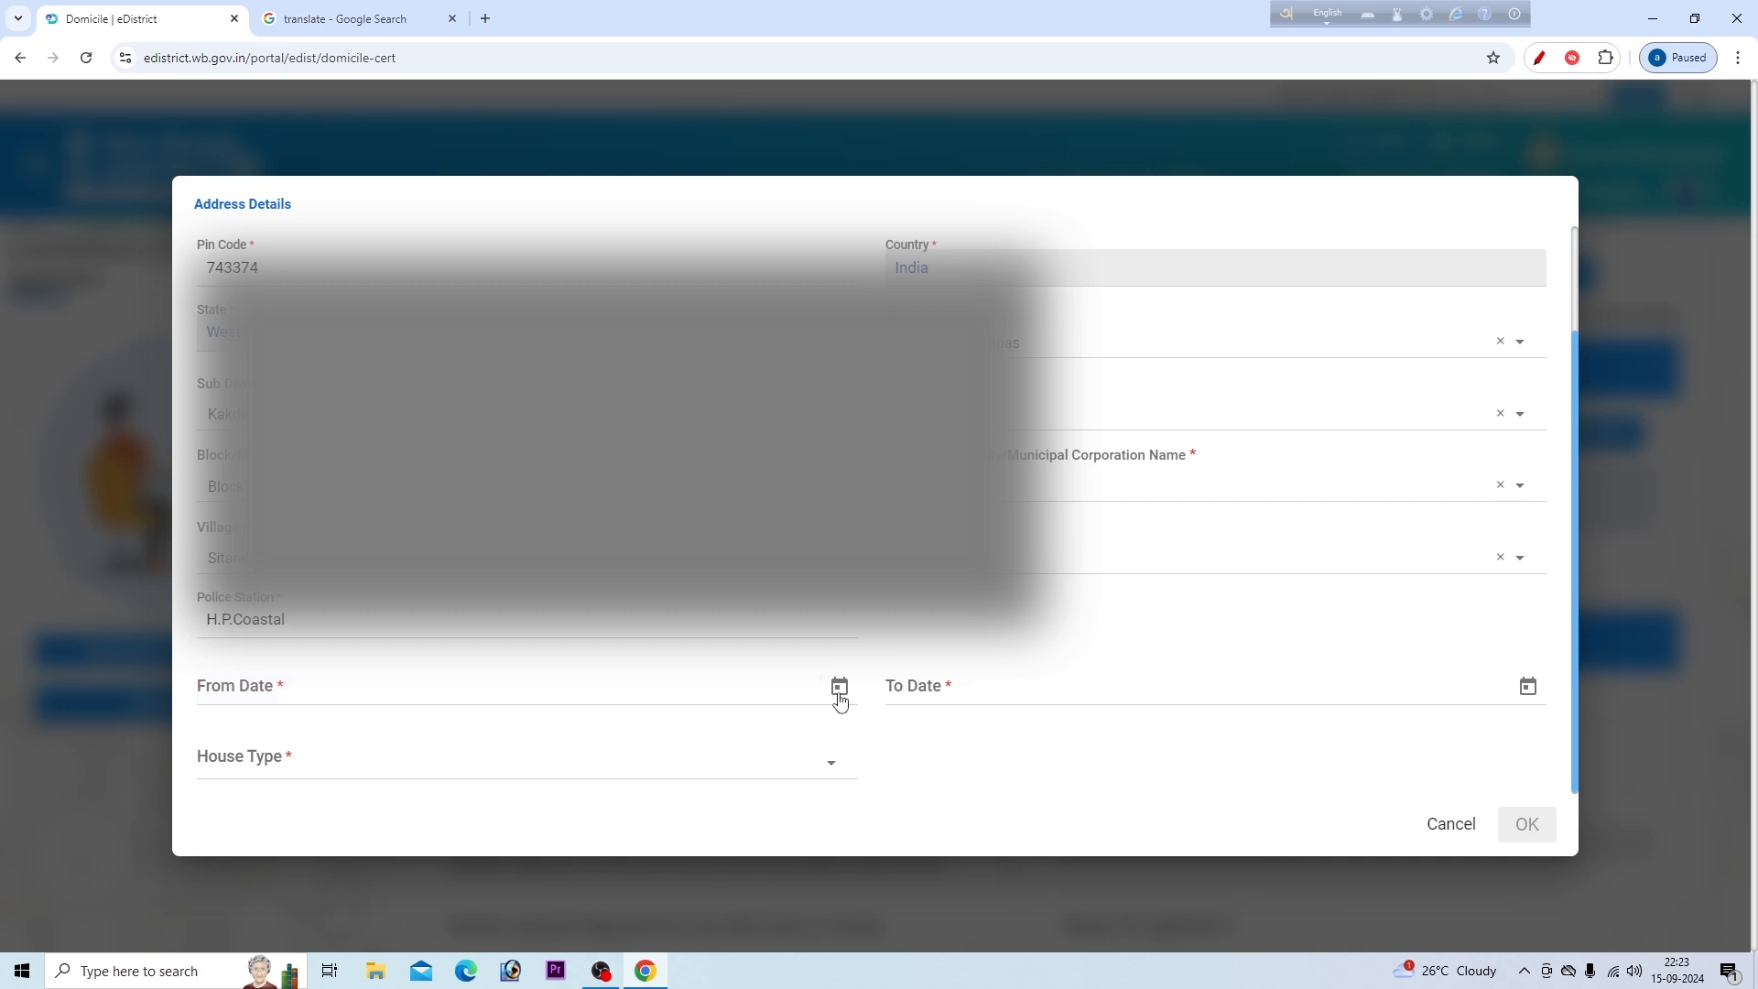
click(778, 693)
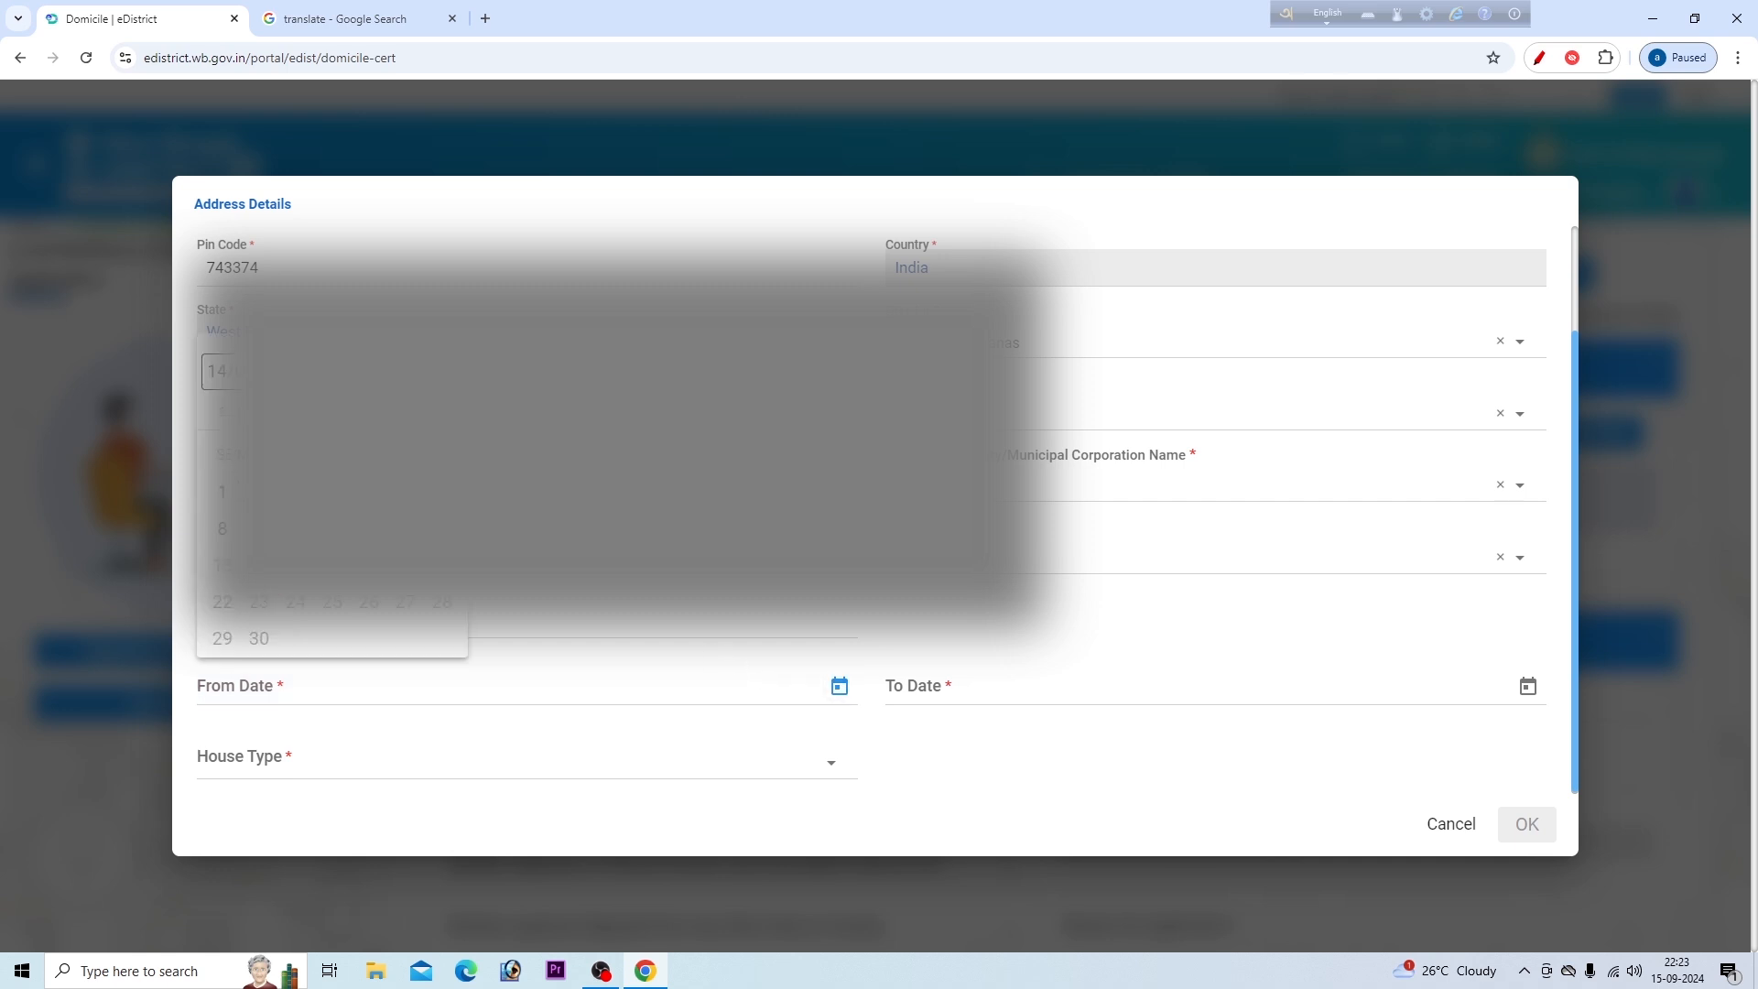
click(240, 371)
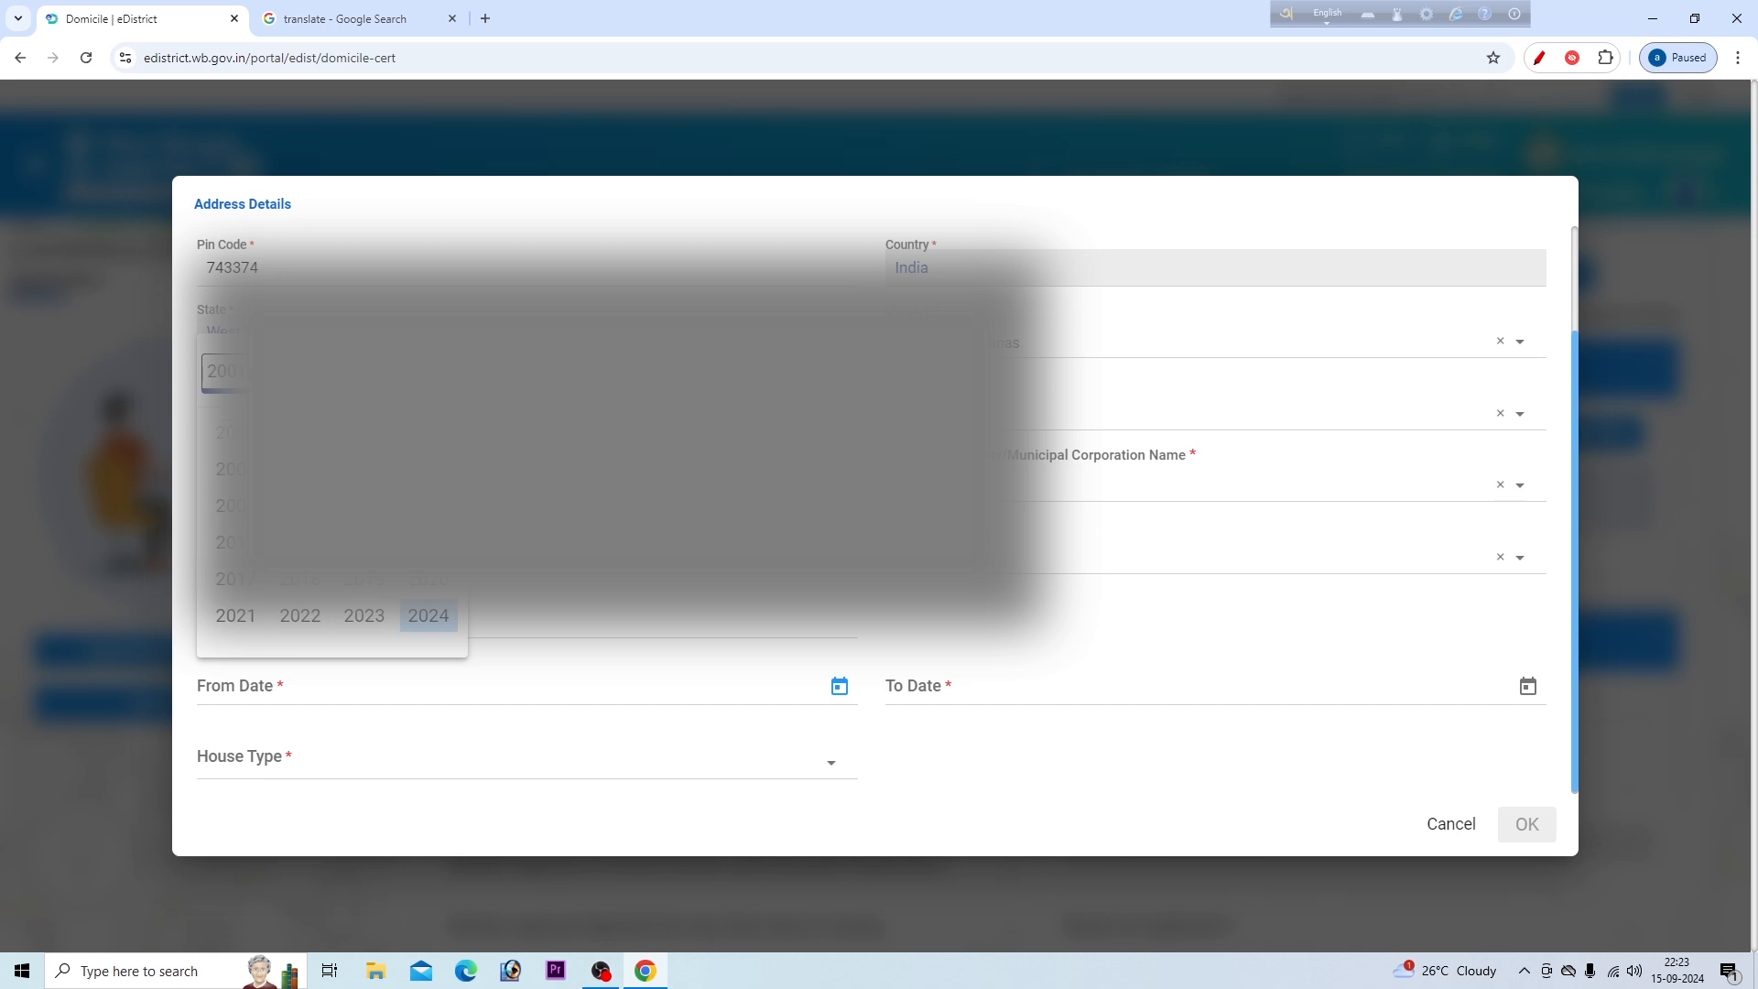
click(301, 434)
click(239, 469)
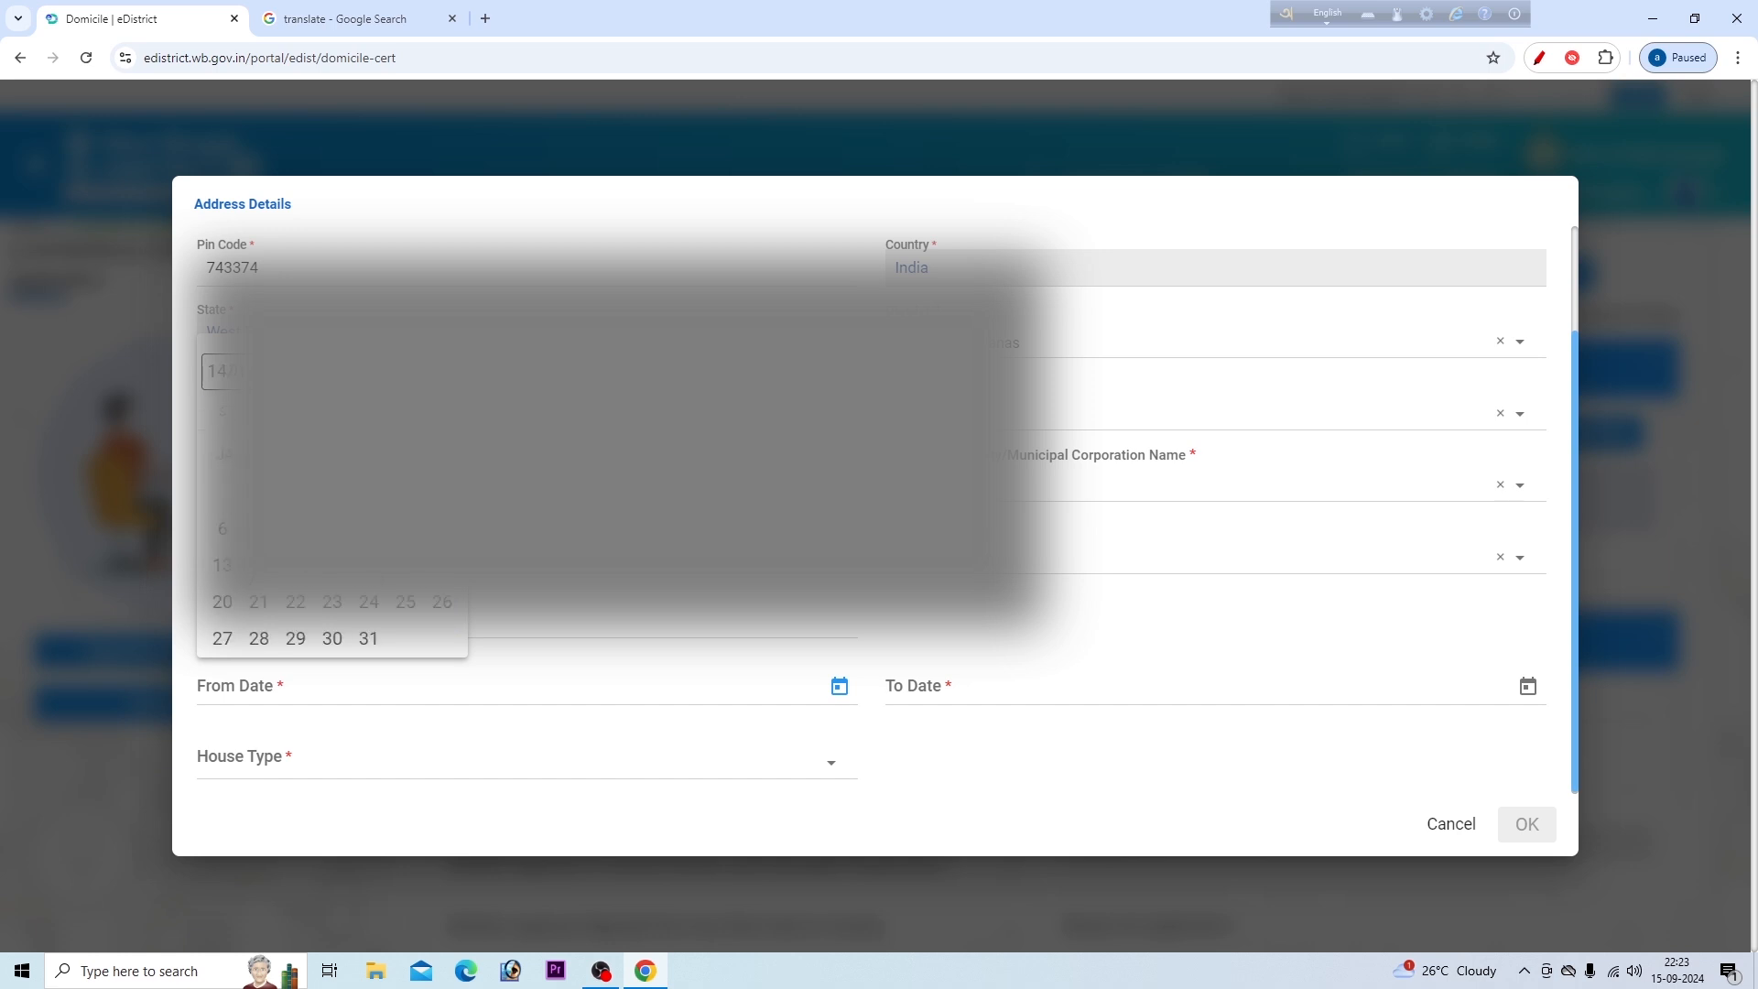
click(296, 491)
click(1064, 693)
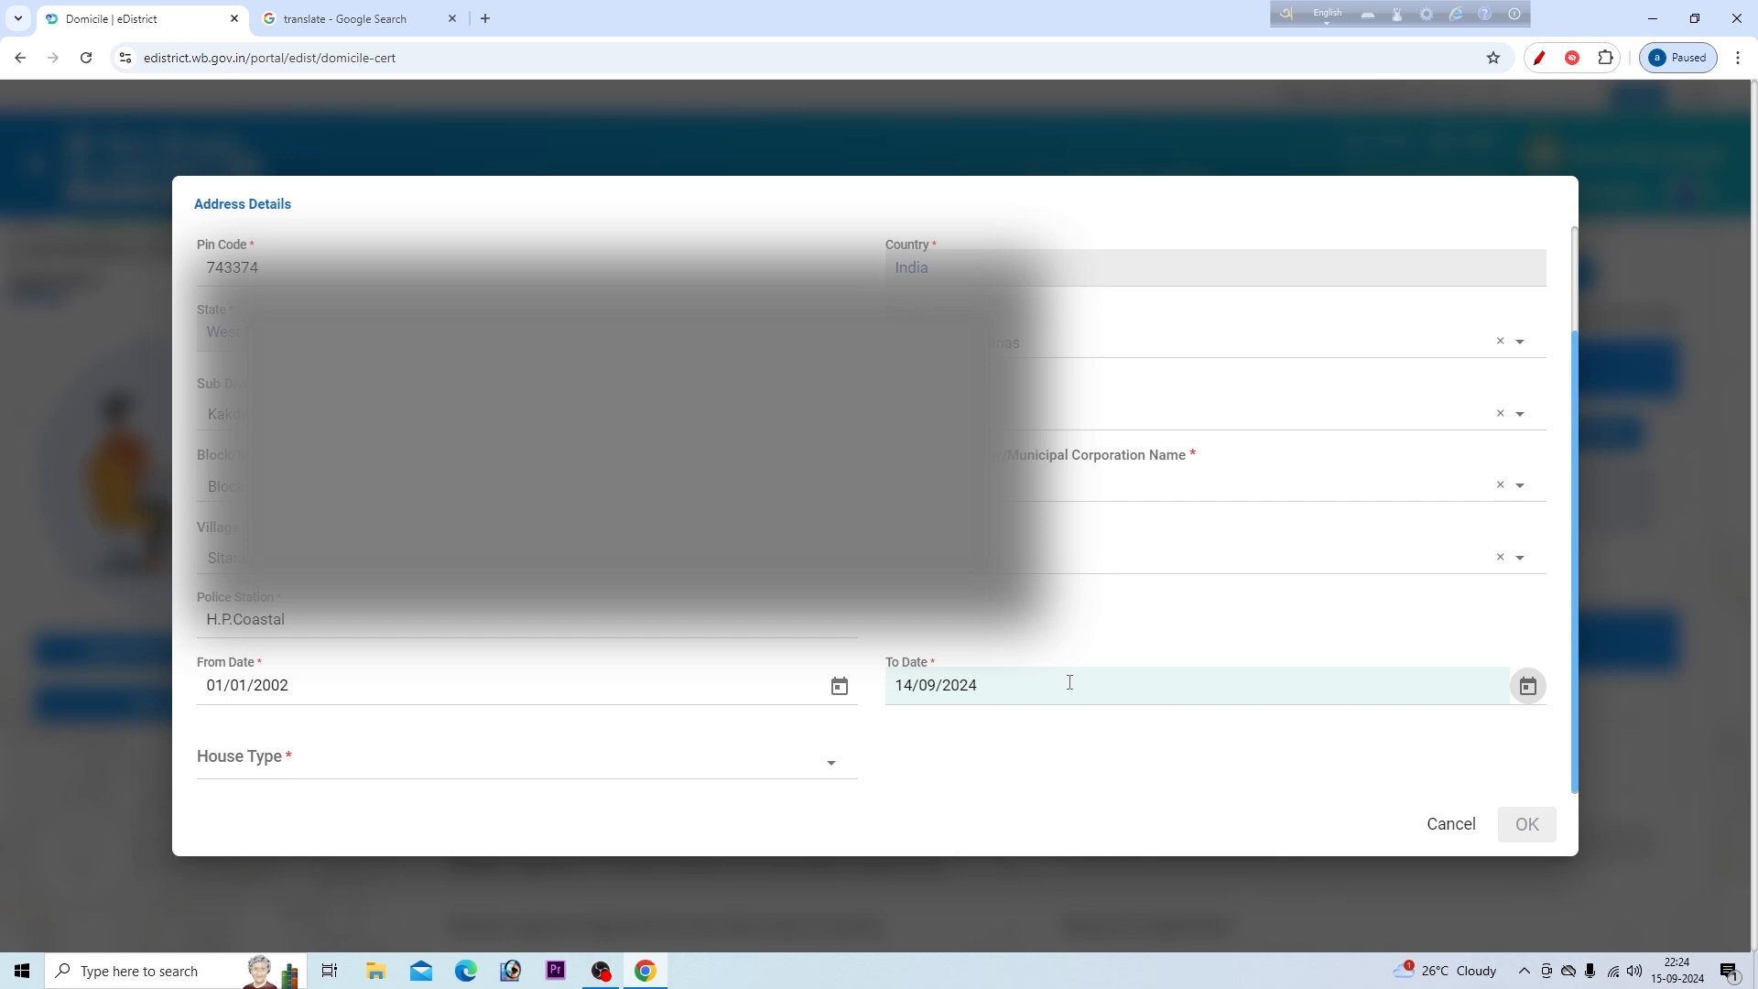
- Set the house type to Own and confirm the stay address entry
click(380, 773)
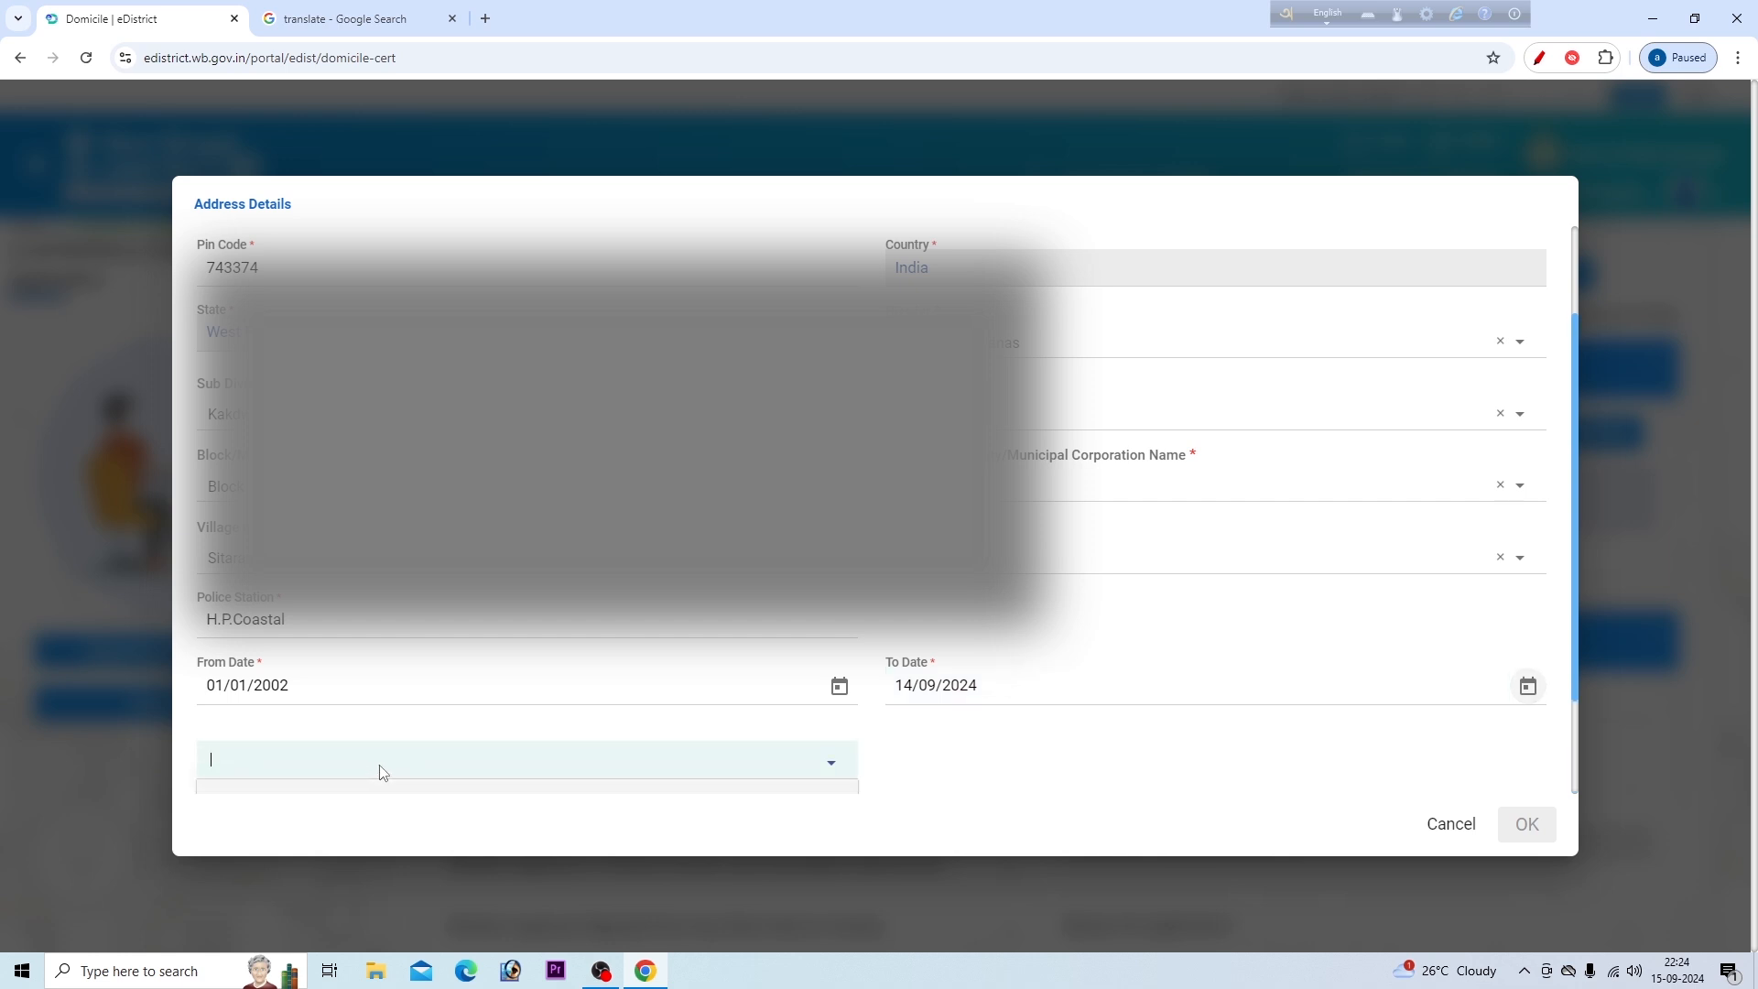
scroll(883, 703, down, 2)
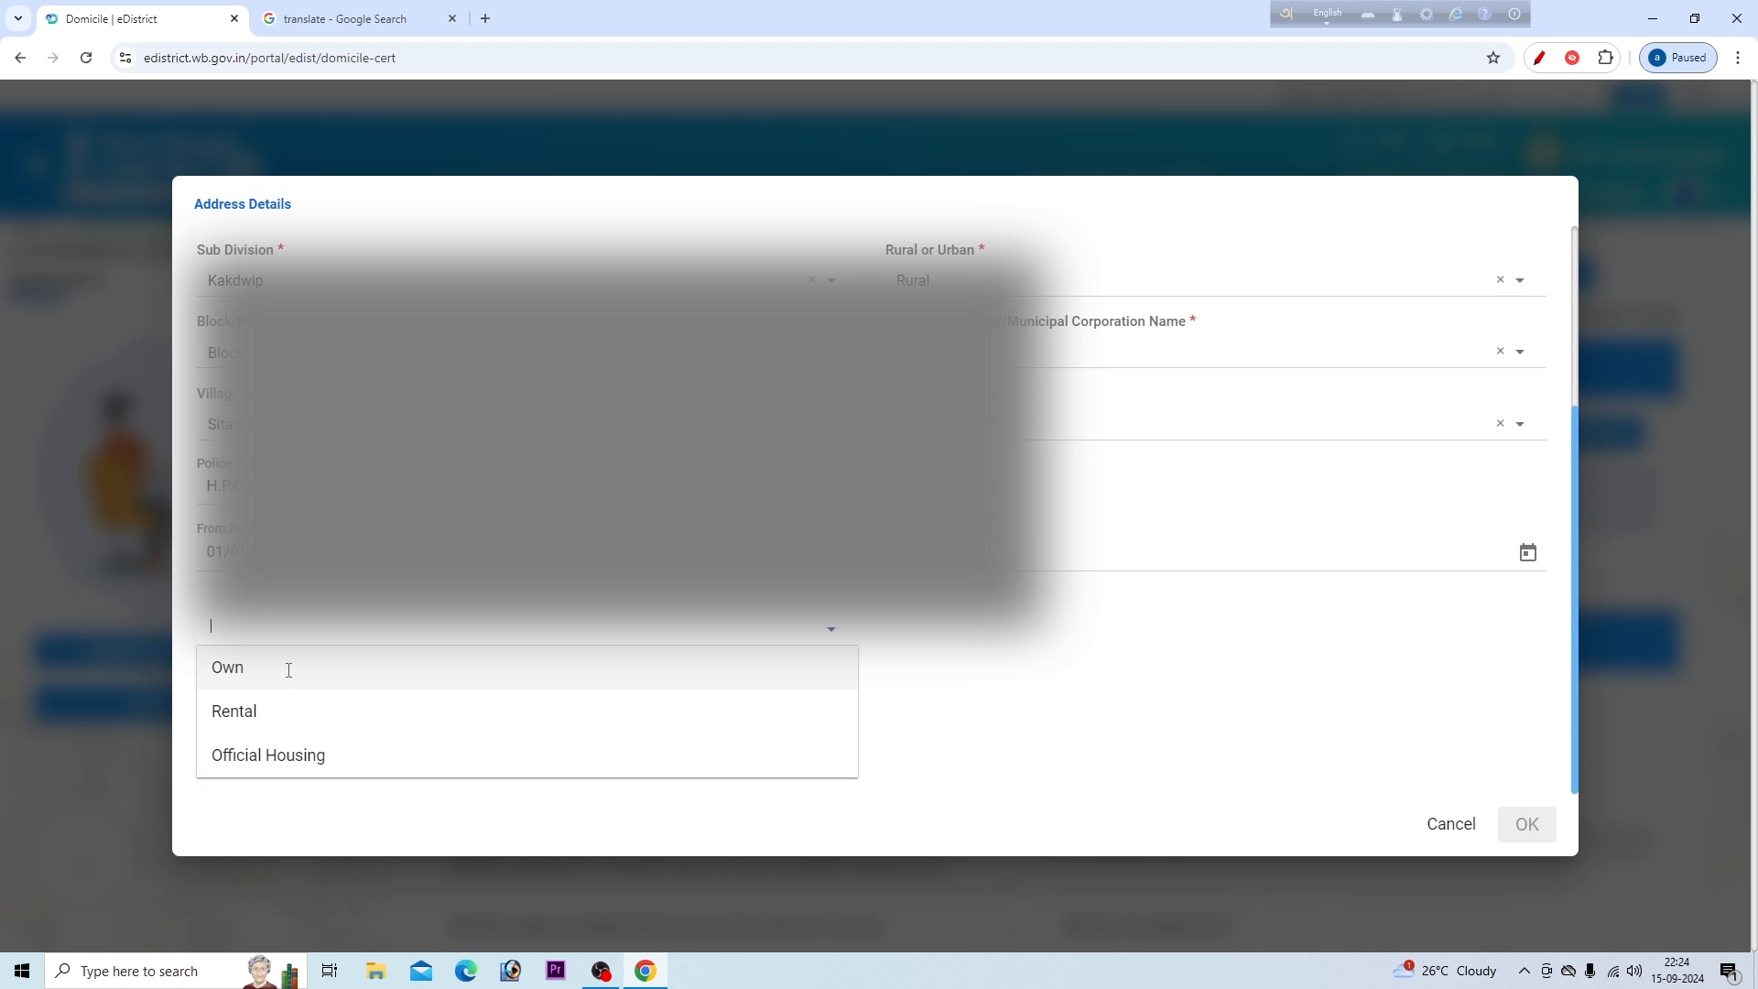
click(291, 676)
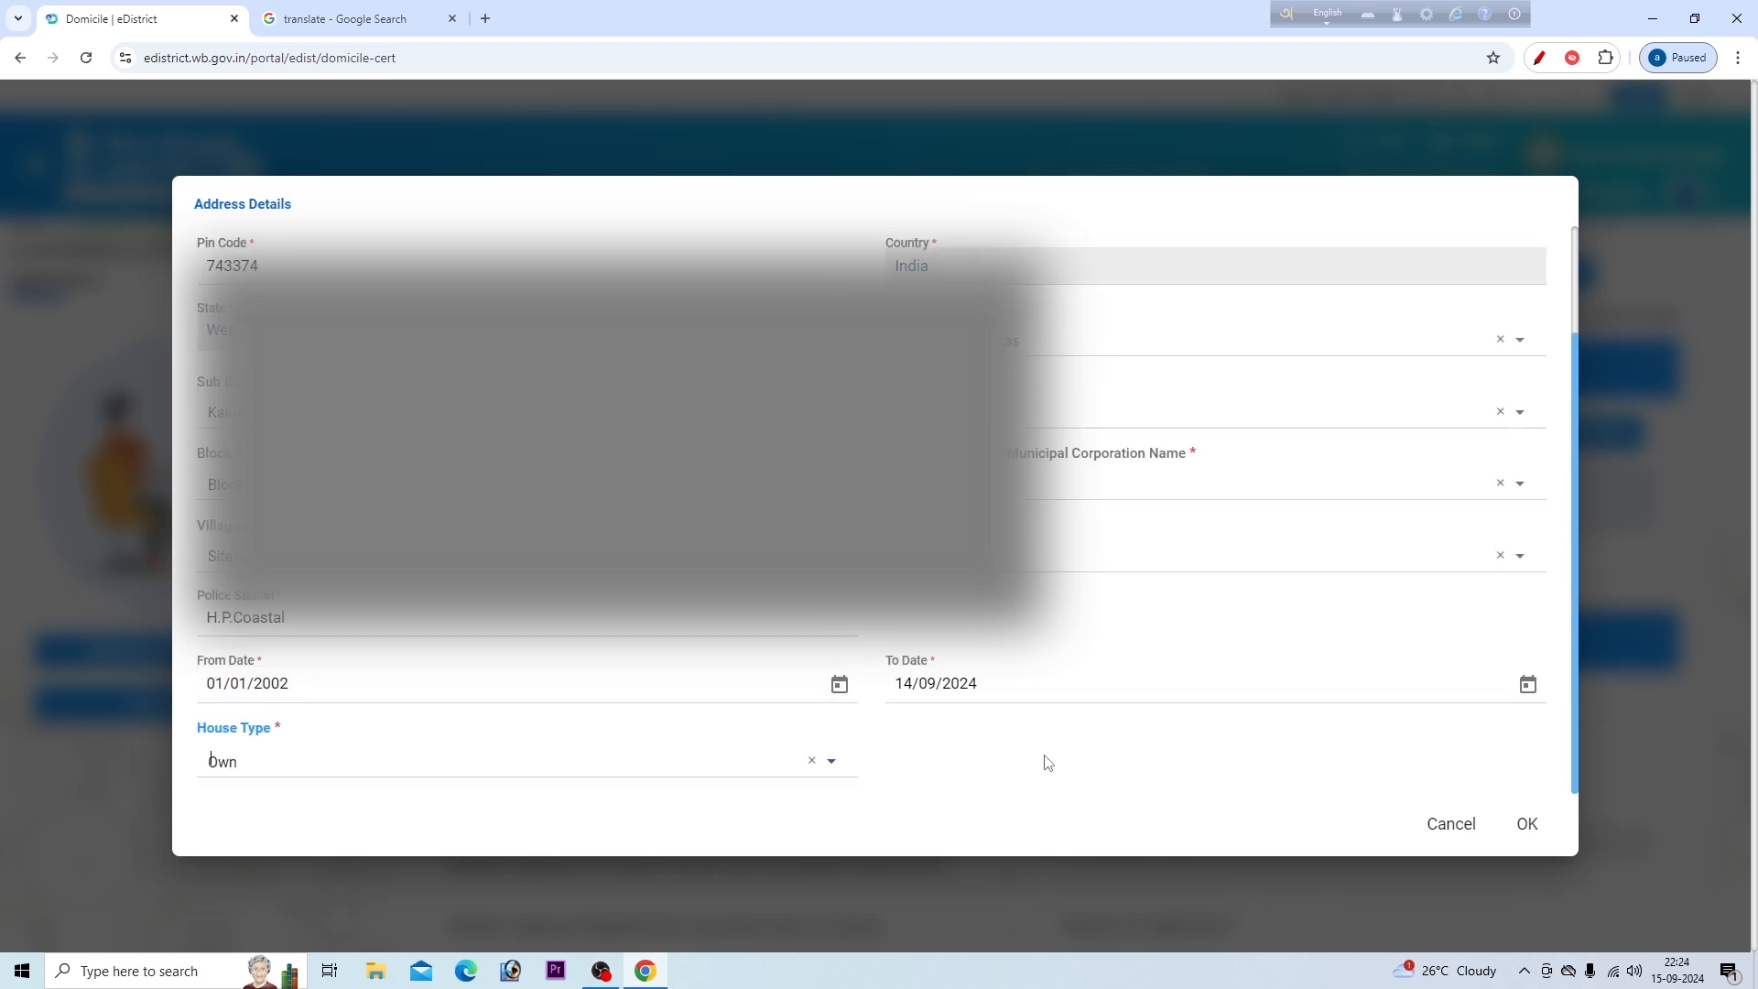
click(1527, 823)
- Enter FARMER as the applicant's business or service details, and answer NO for immovable property and for migration from another state or country
scroll(1342, 751, down, 5)
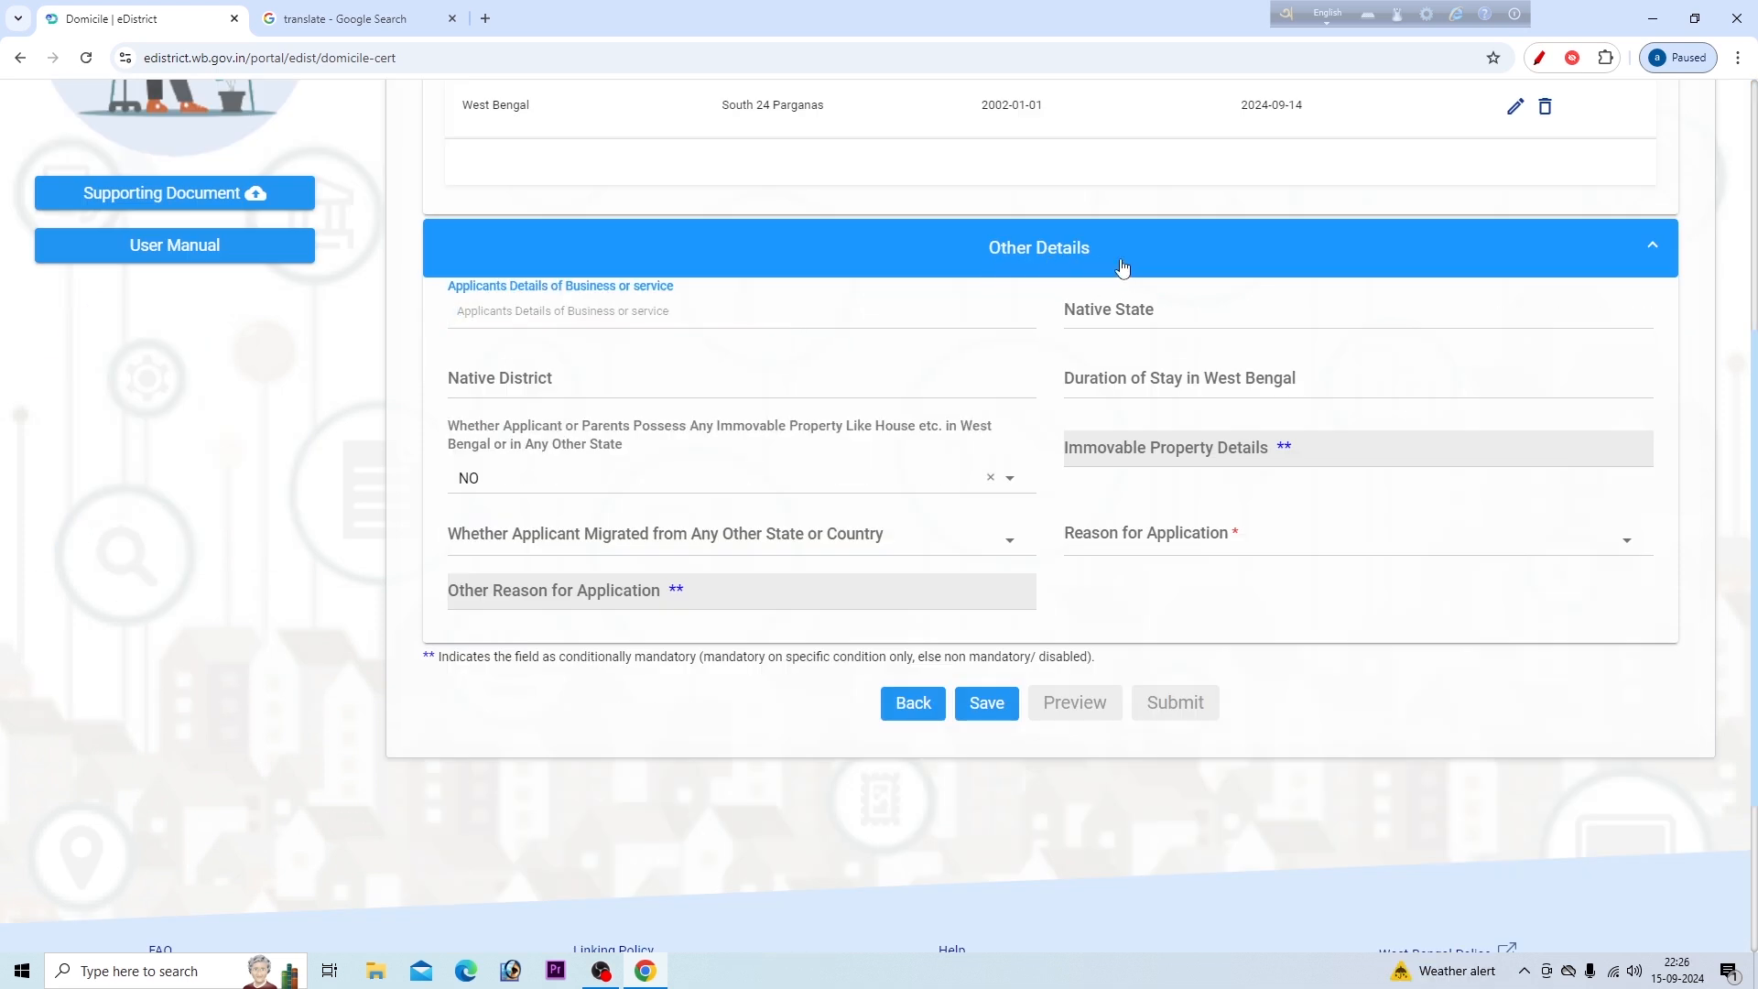
text(FARMER)
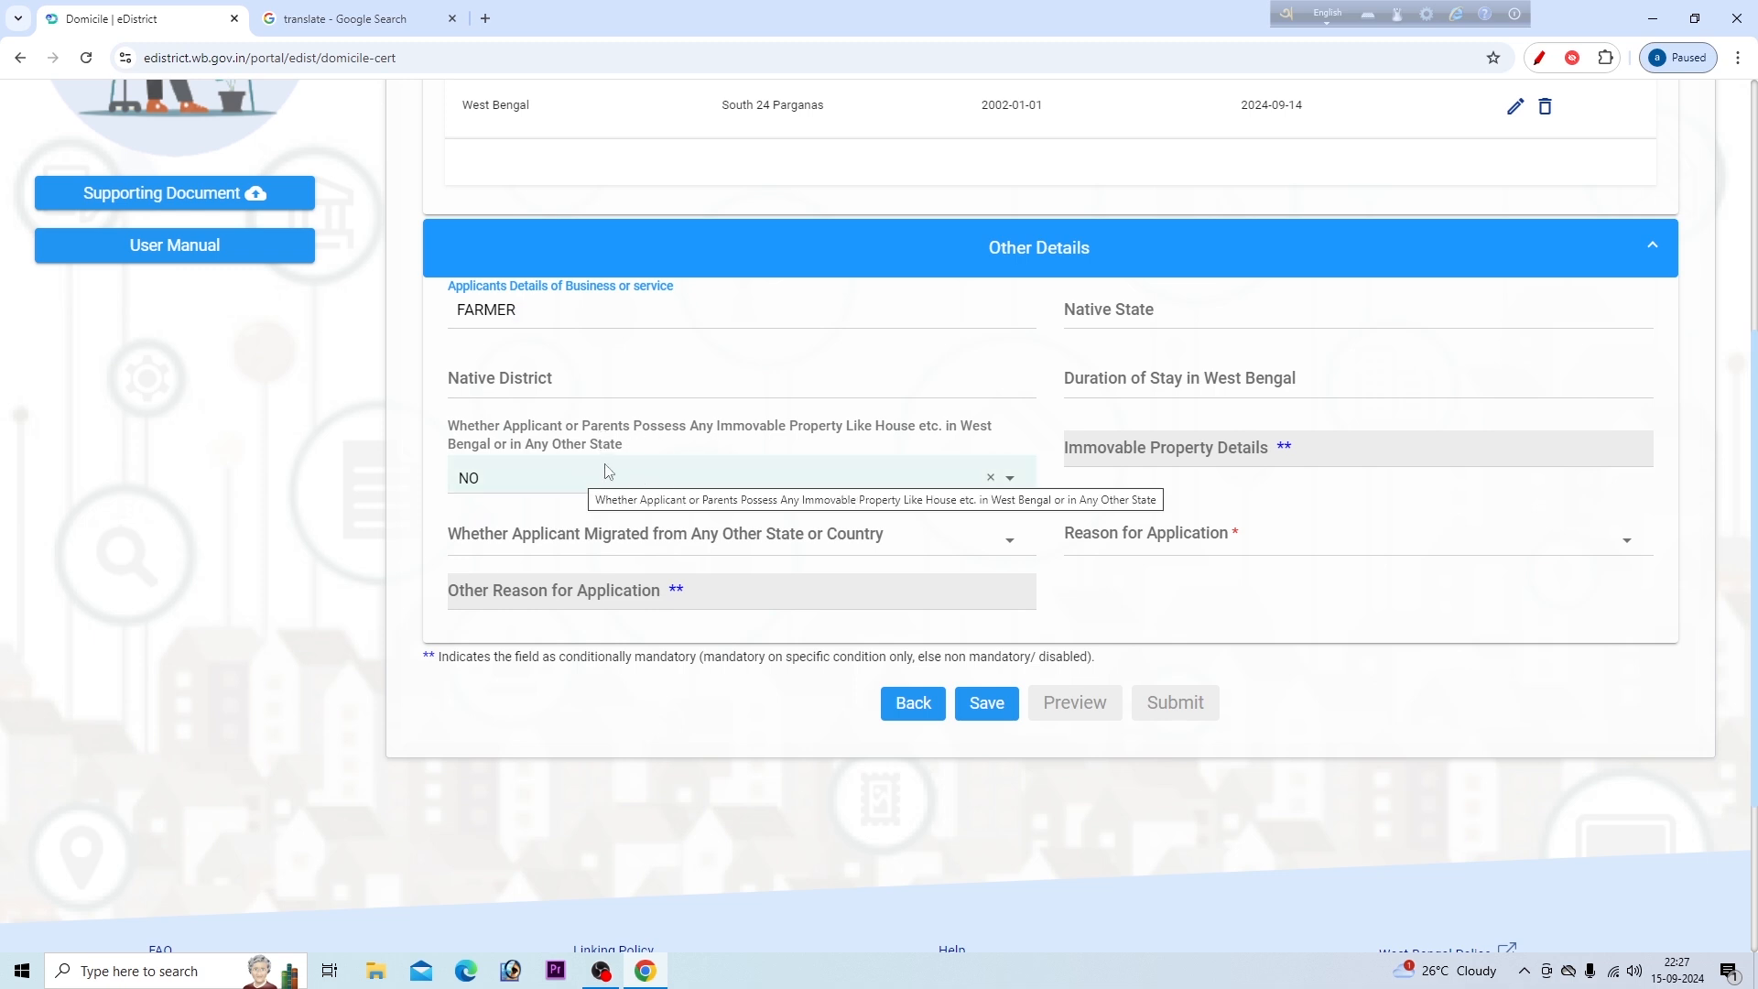
click(1010, 479)
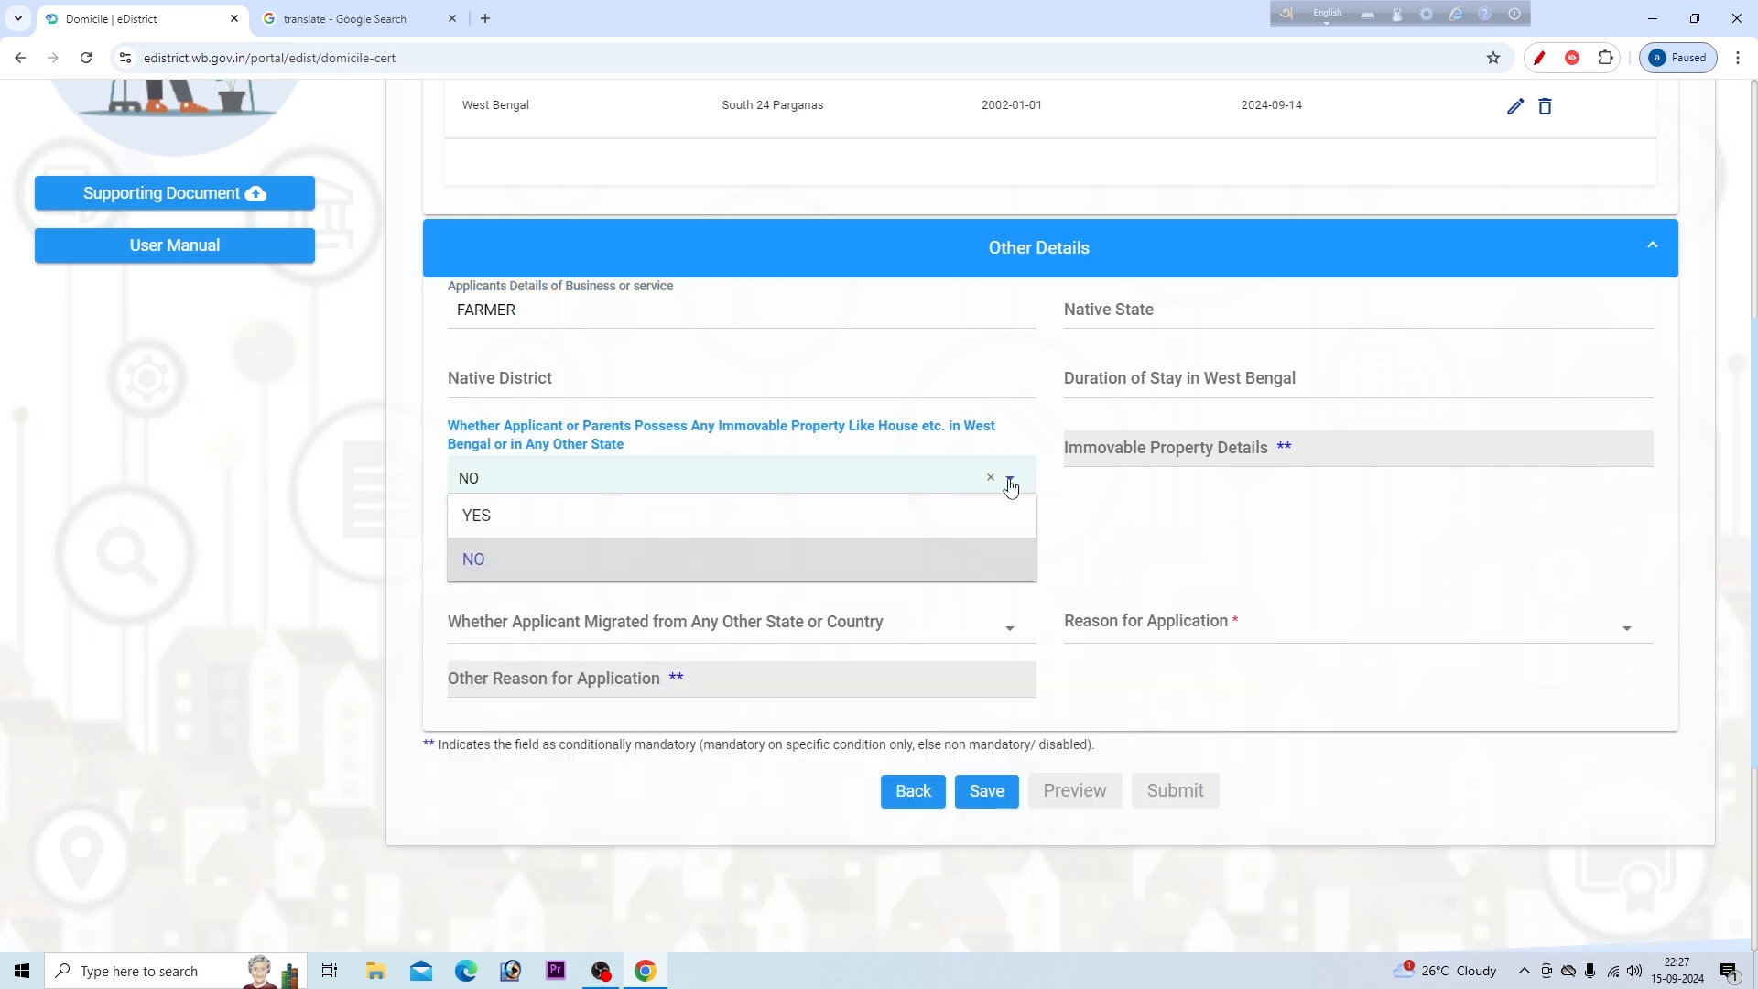
click(1009, 483)
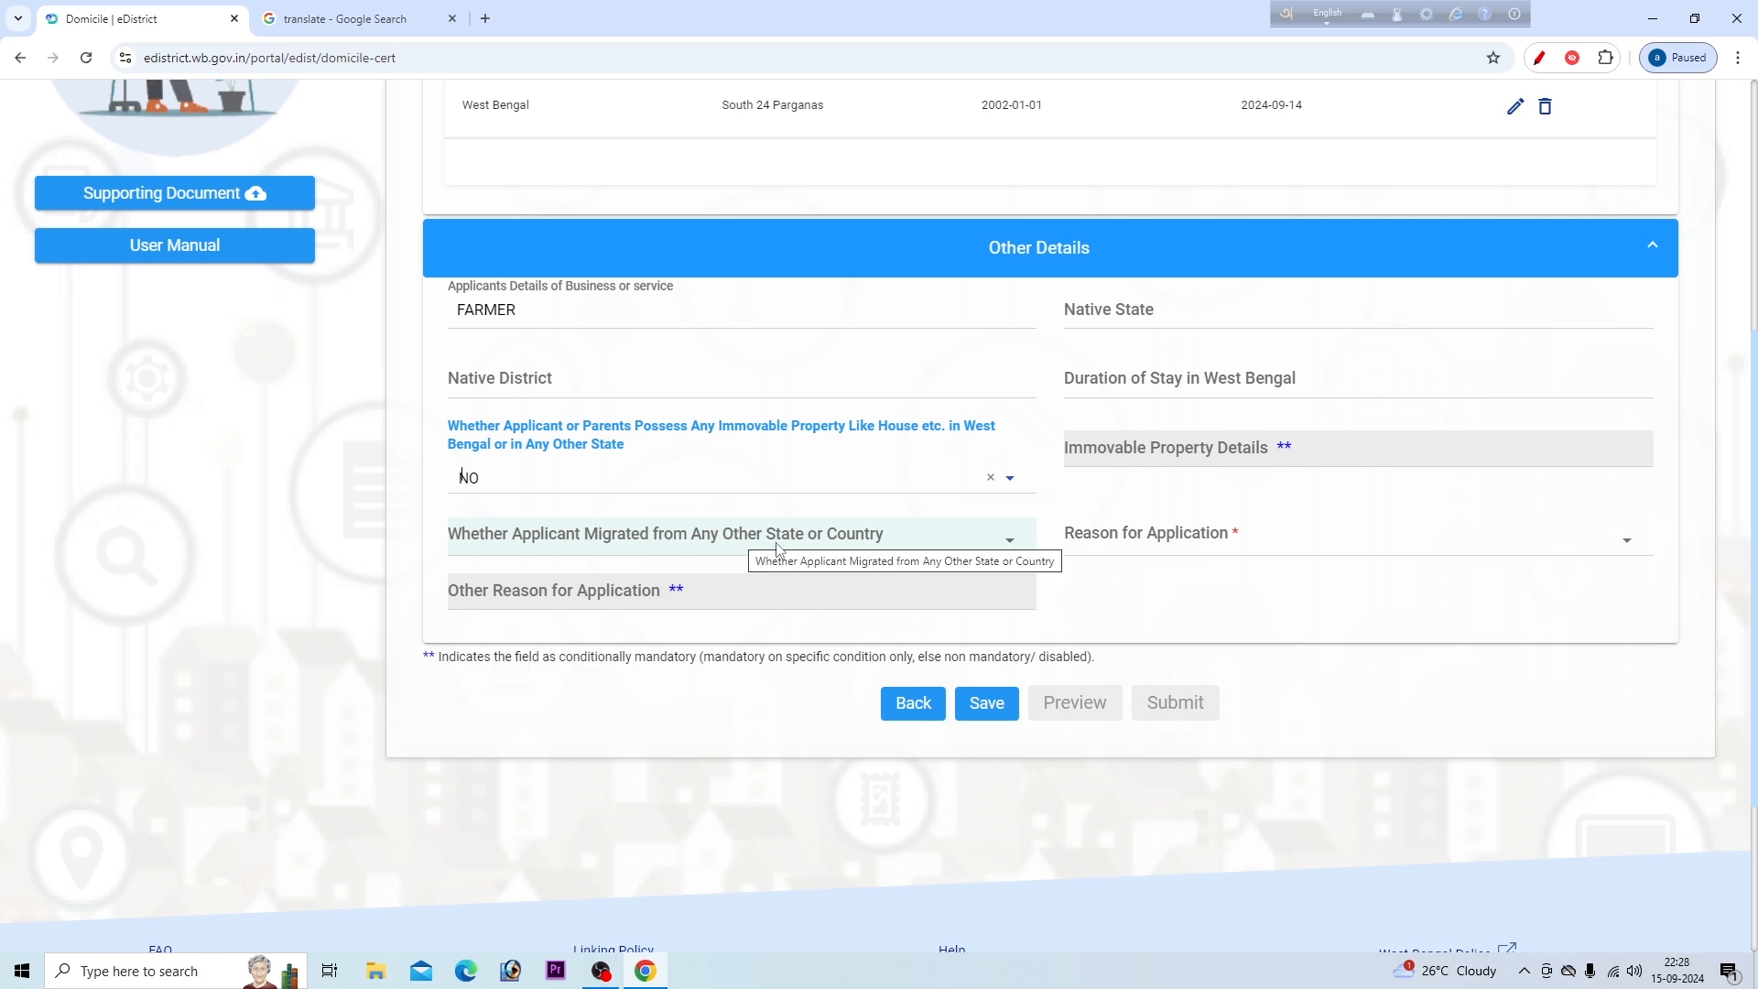
click(982, 542)
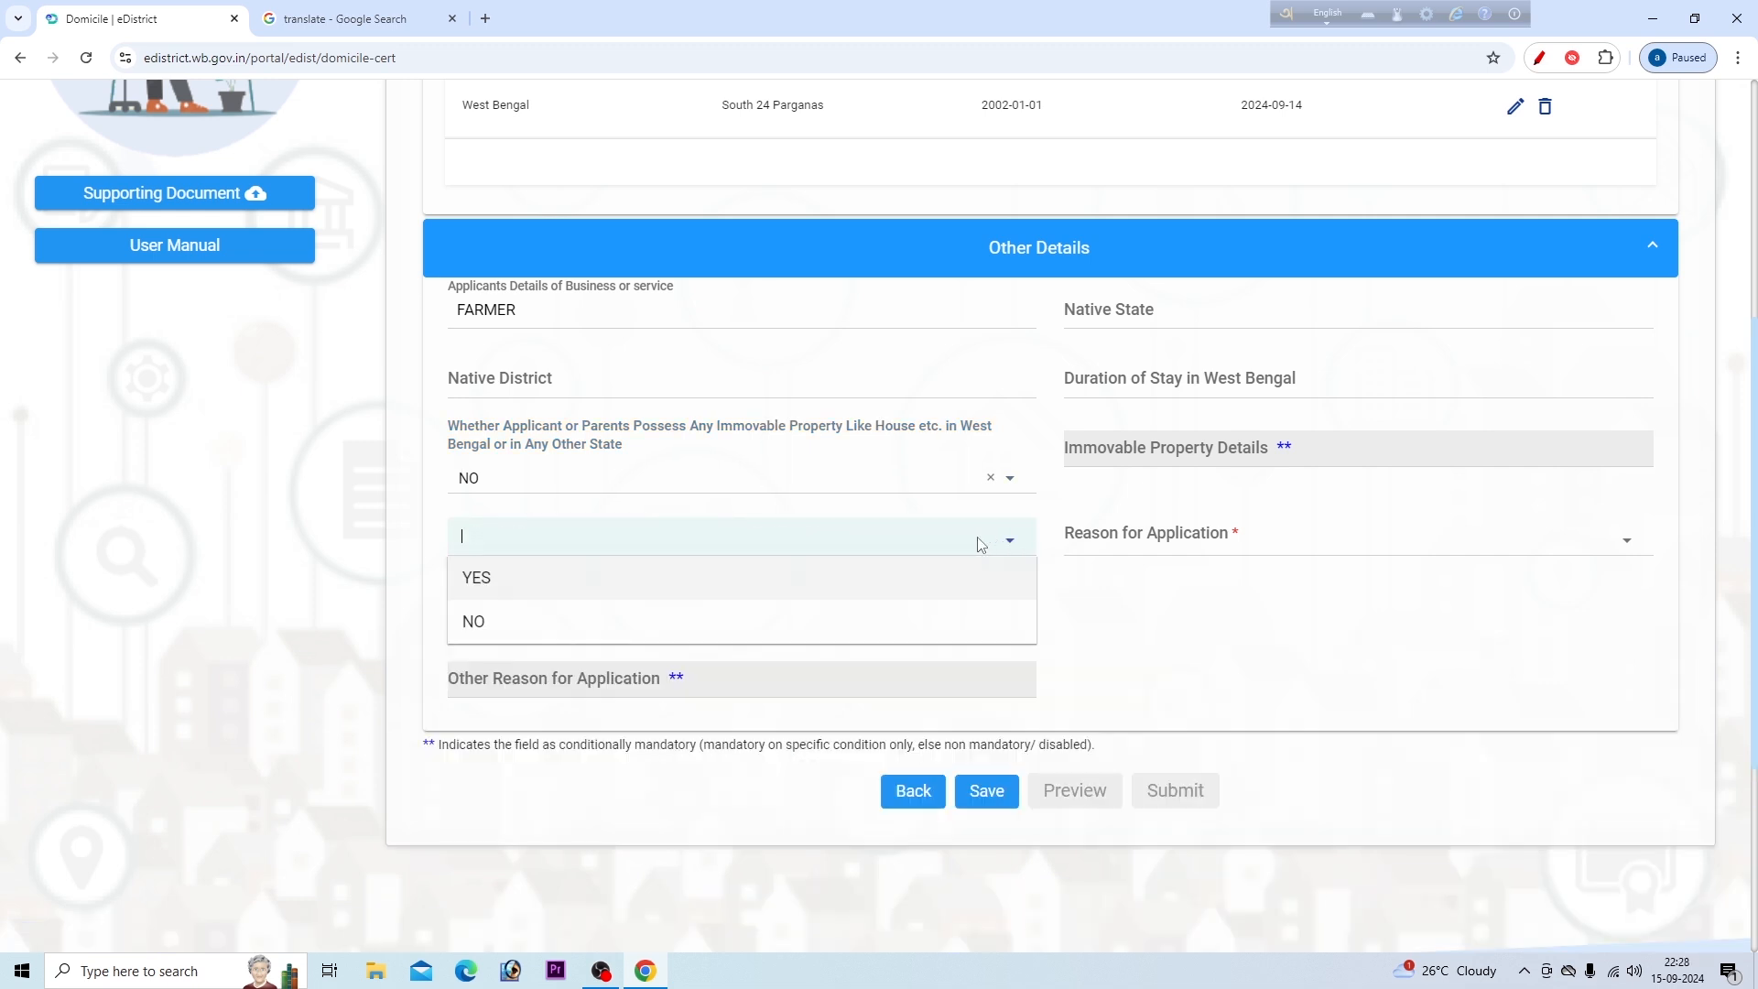
click(499, 632)
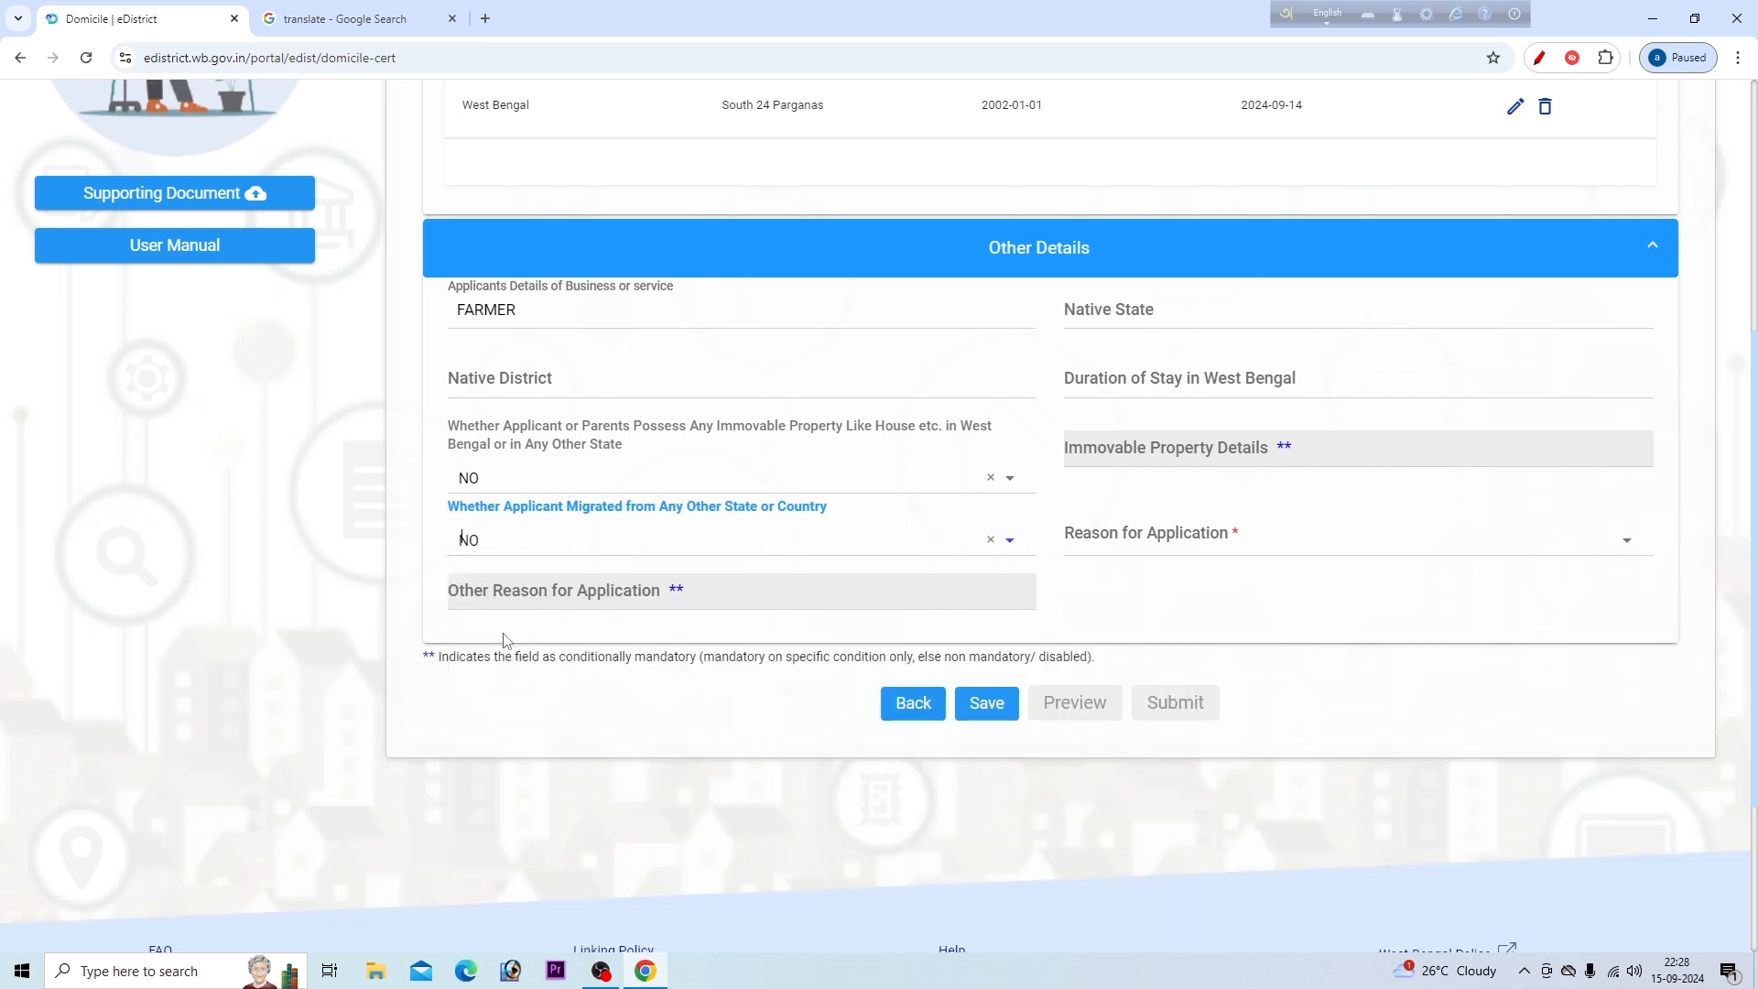
- Set the reason for application to Other, enter STUDY PURPOSE as the other reason, and save the details
click(1267, 540)
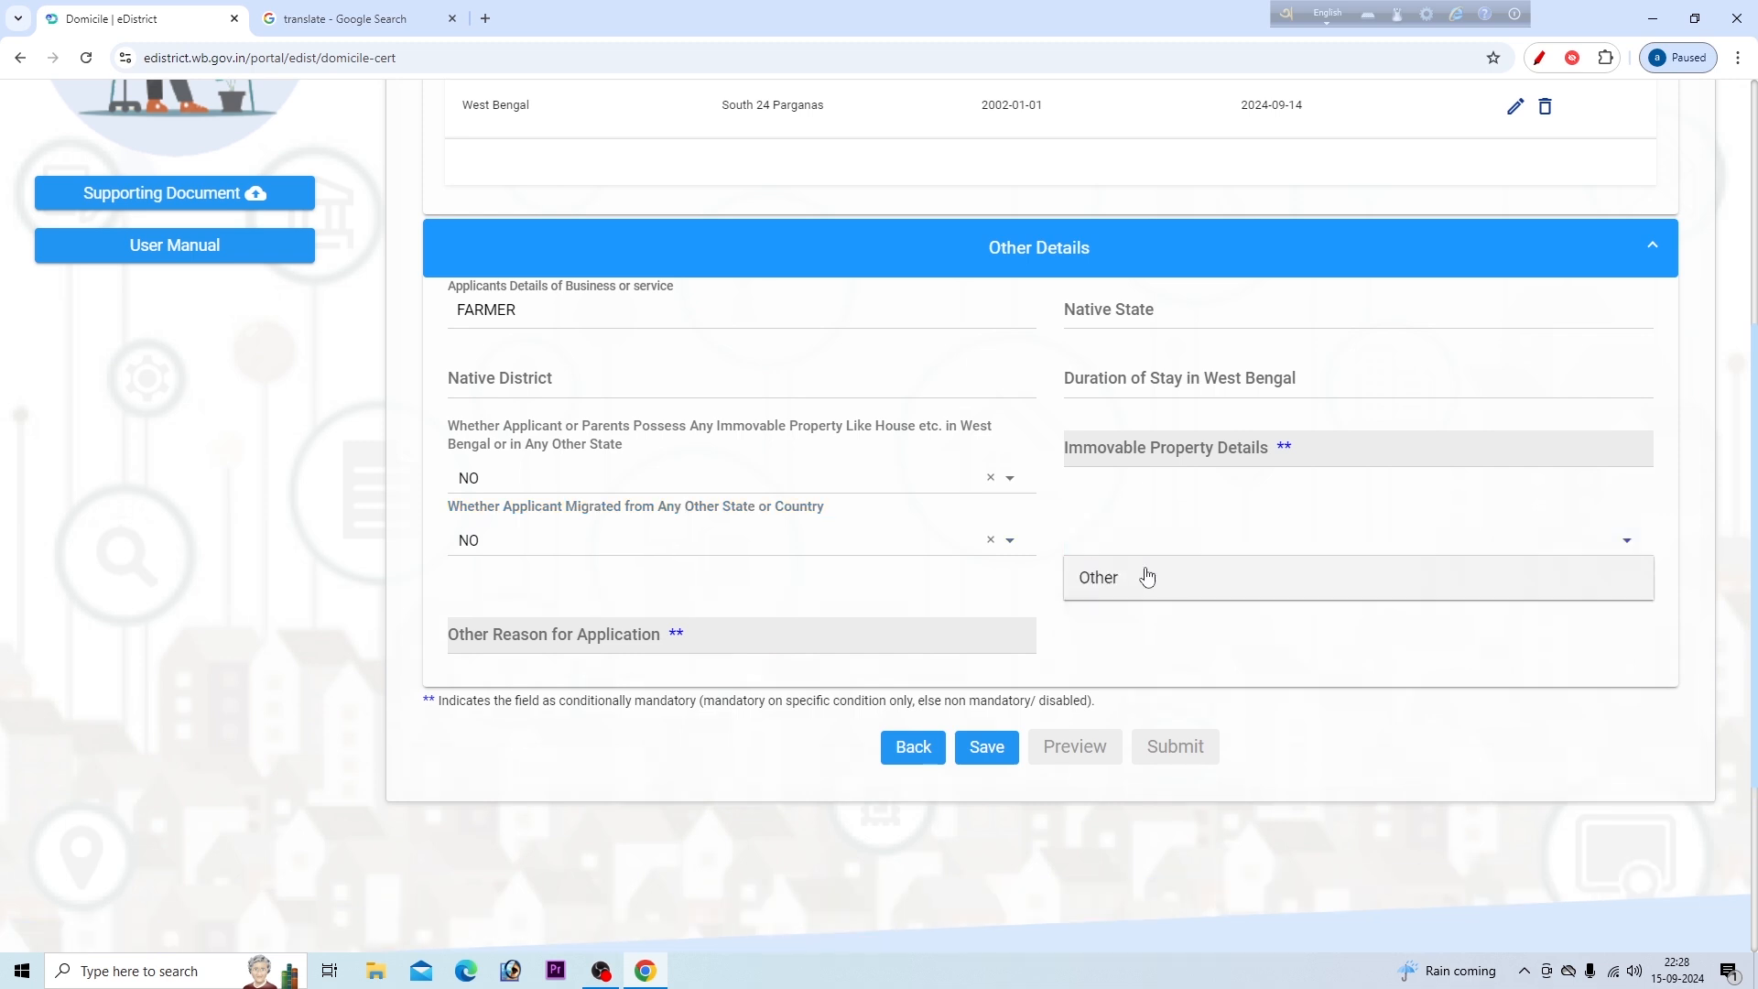
click(1108, 578)
click(626, 594)
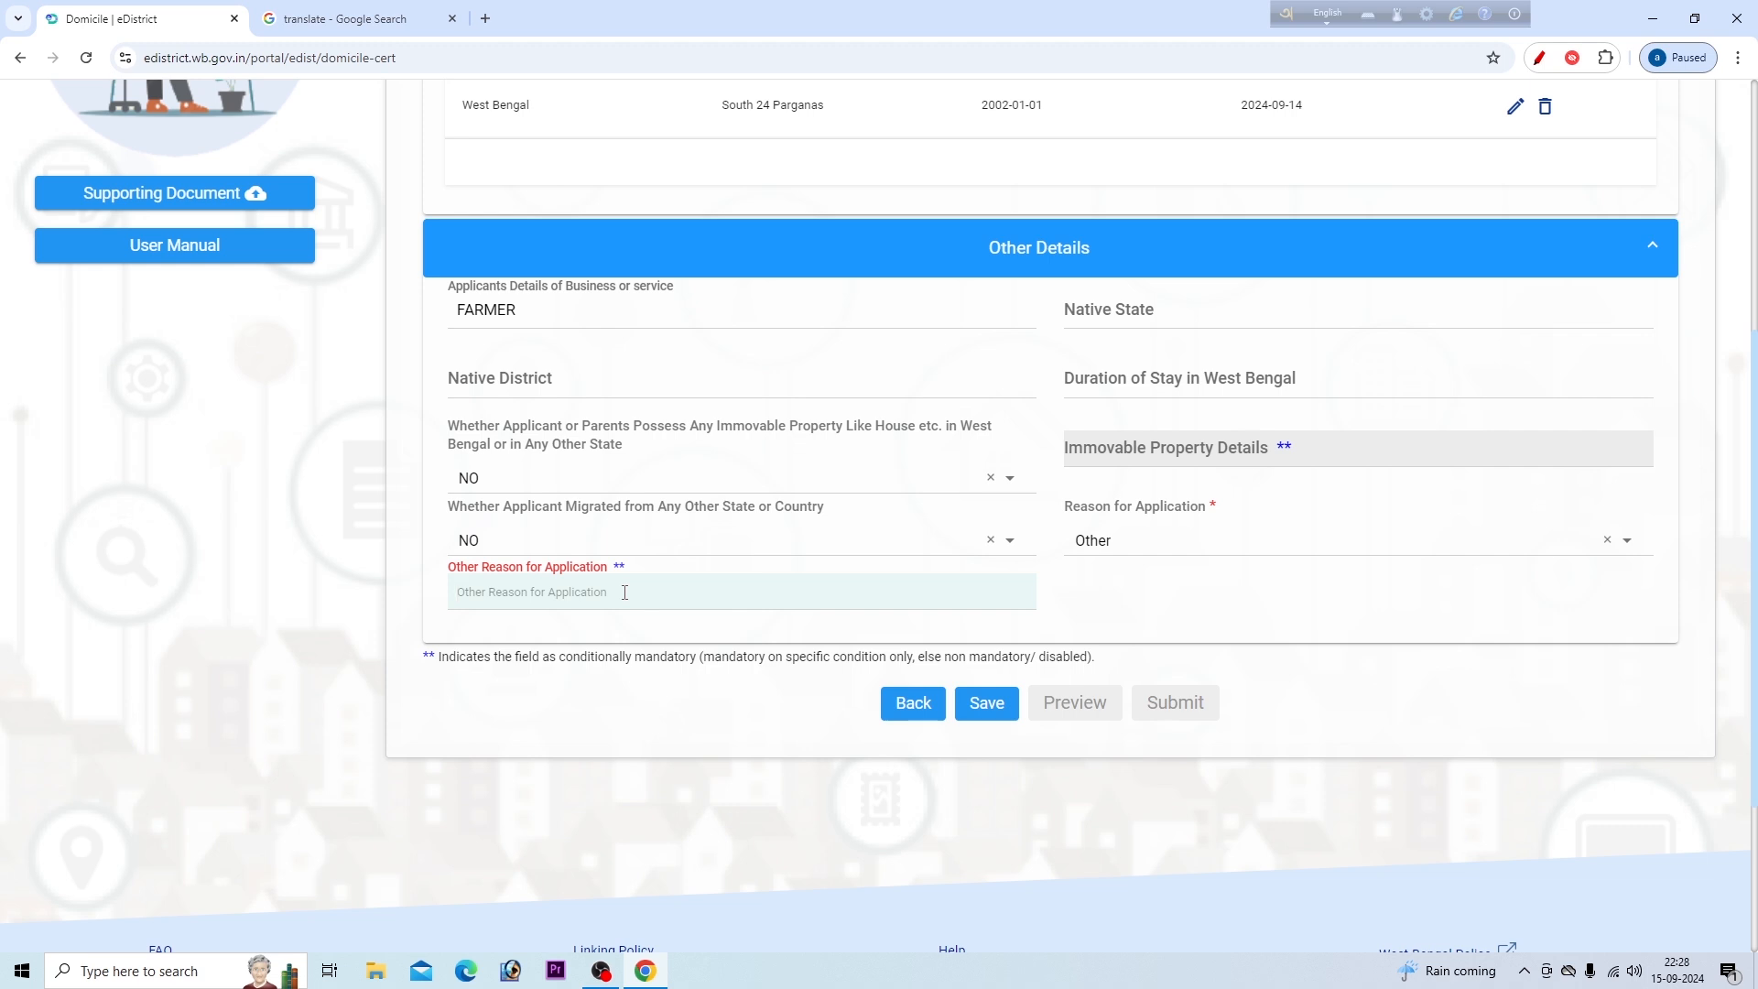
text(STUDY PURPOSE)
click(985, 703)
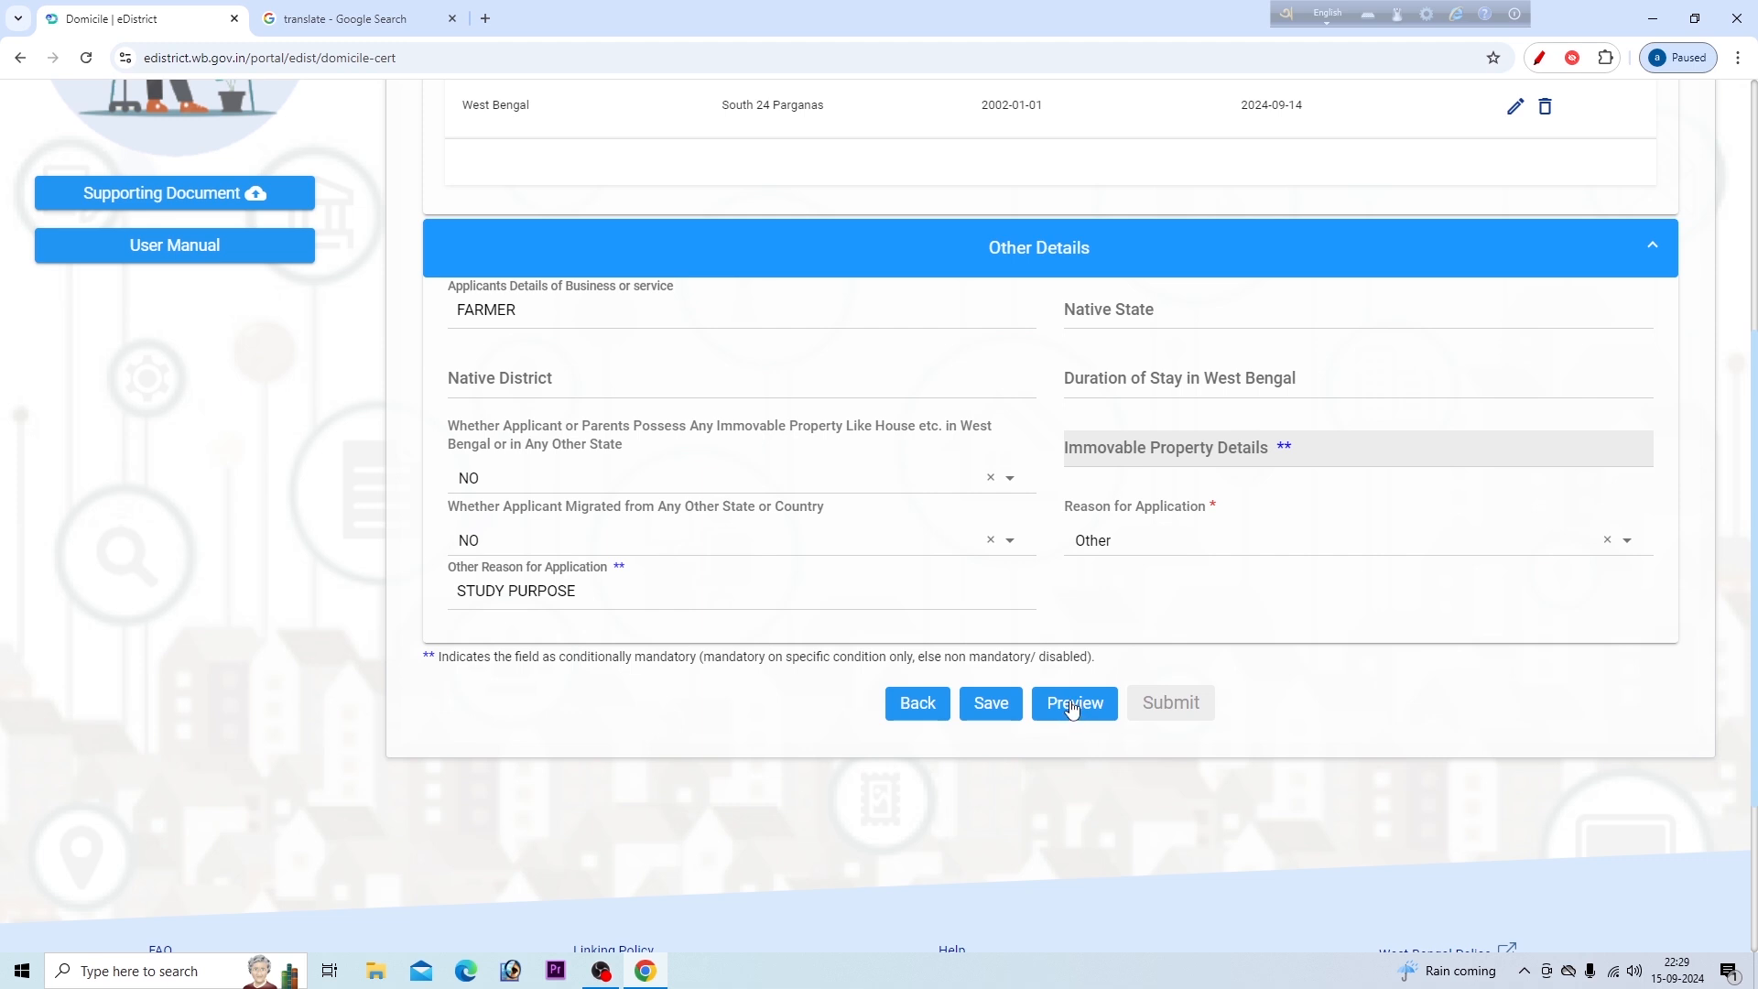
- Preview the completed application, review its pages and close the preview
click(1075, 708)
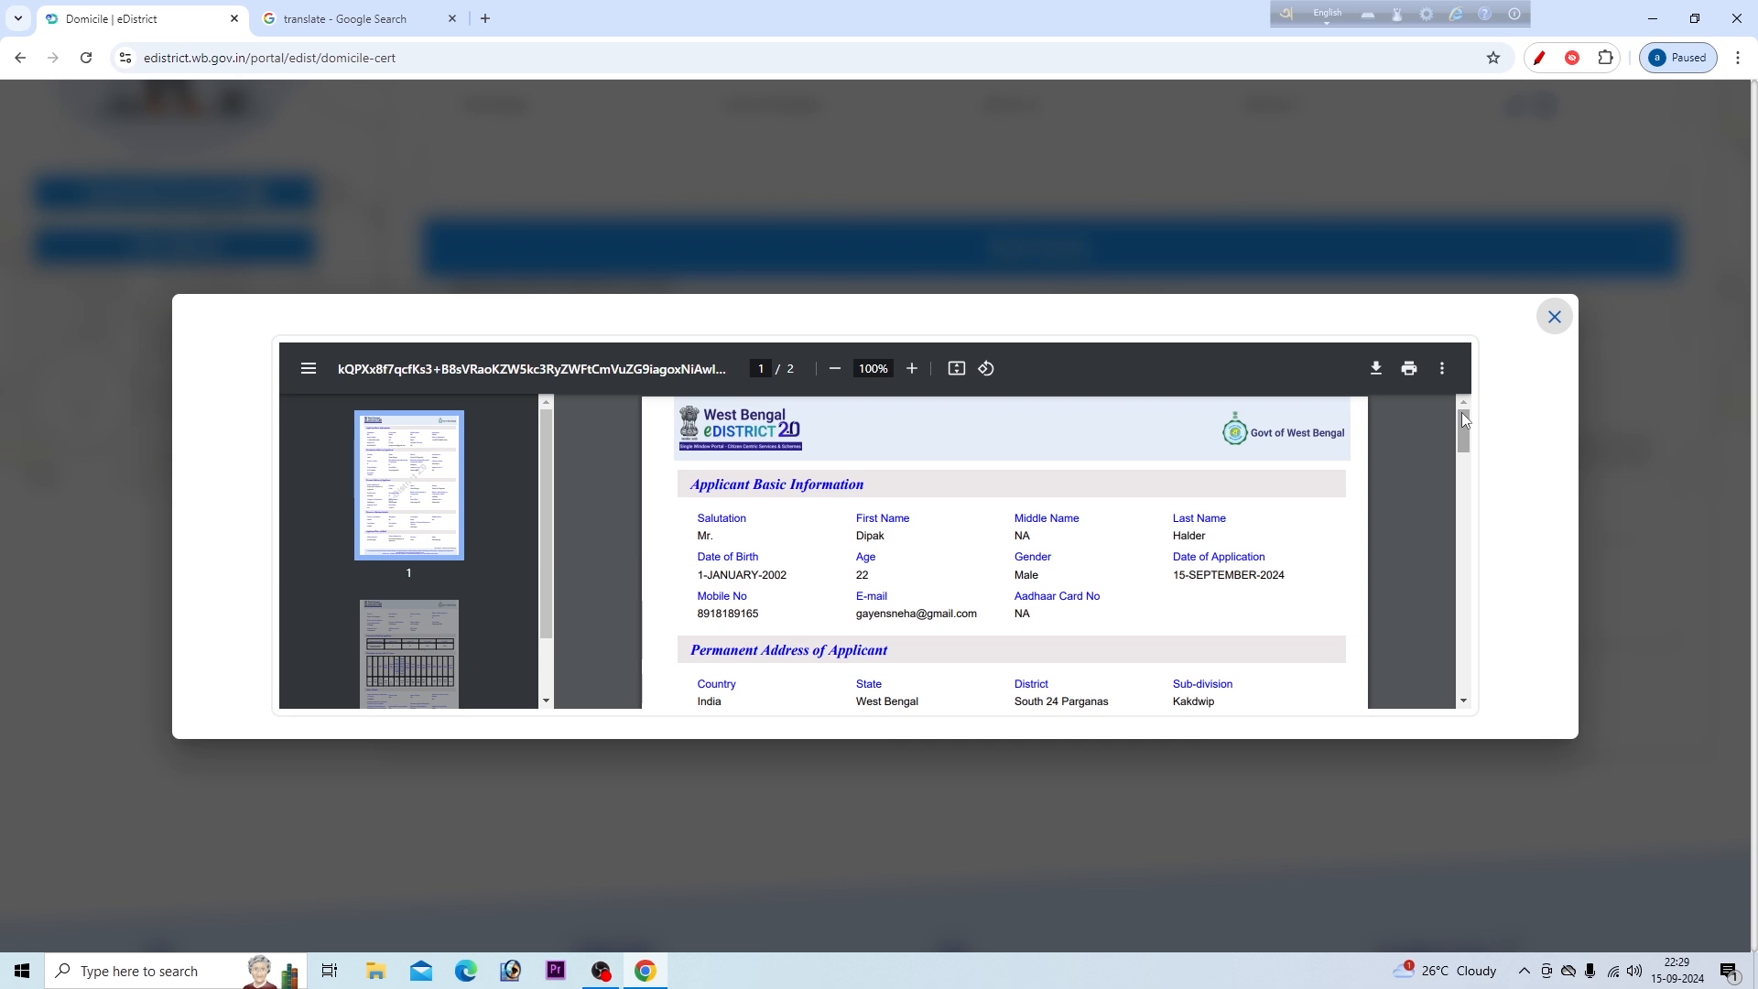
drag(1462, 419, 1462, 567)
drag(1480, 476, 1512, 328)
click(1555, 318)
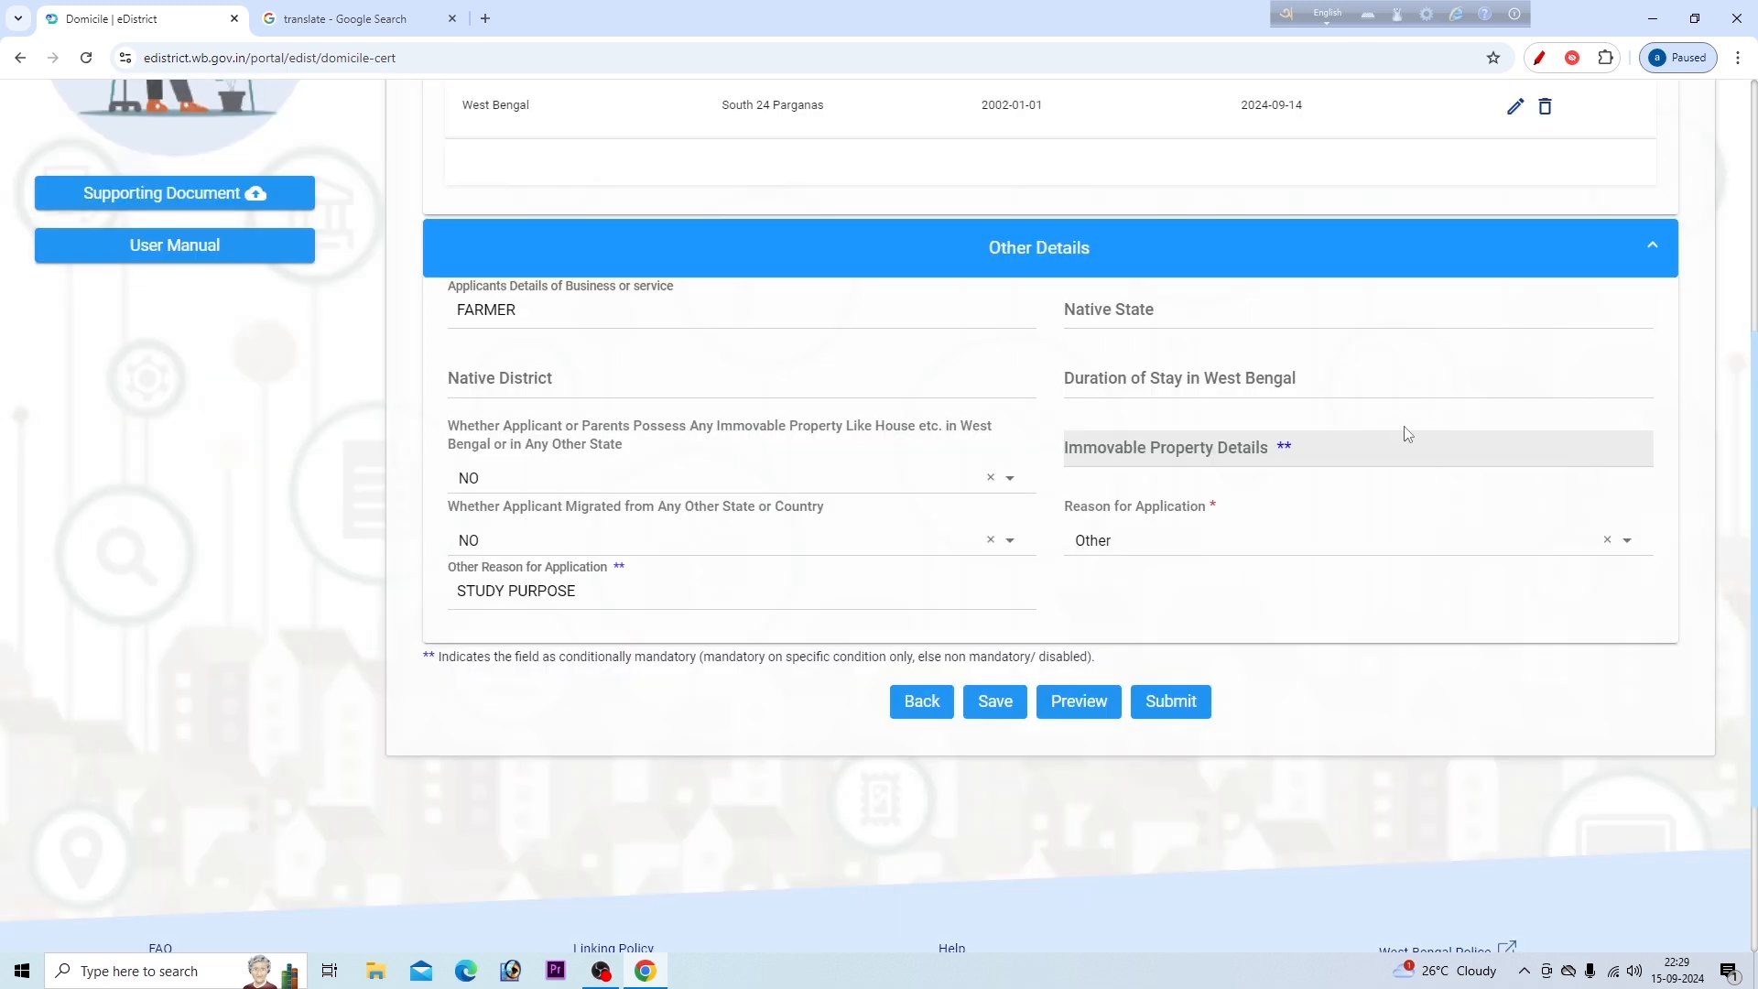
- Submit the form to reach the required documents, and choose Aadhar Card as the residential proof
click(1179, 705)
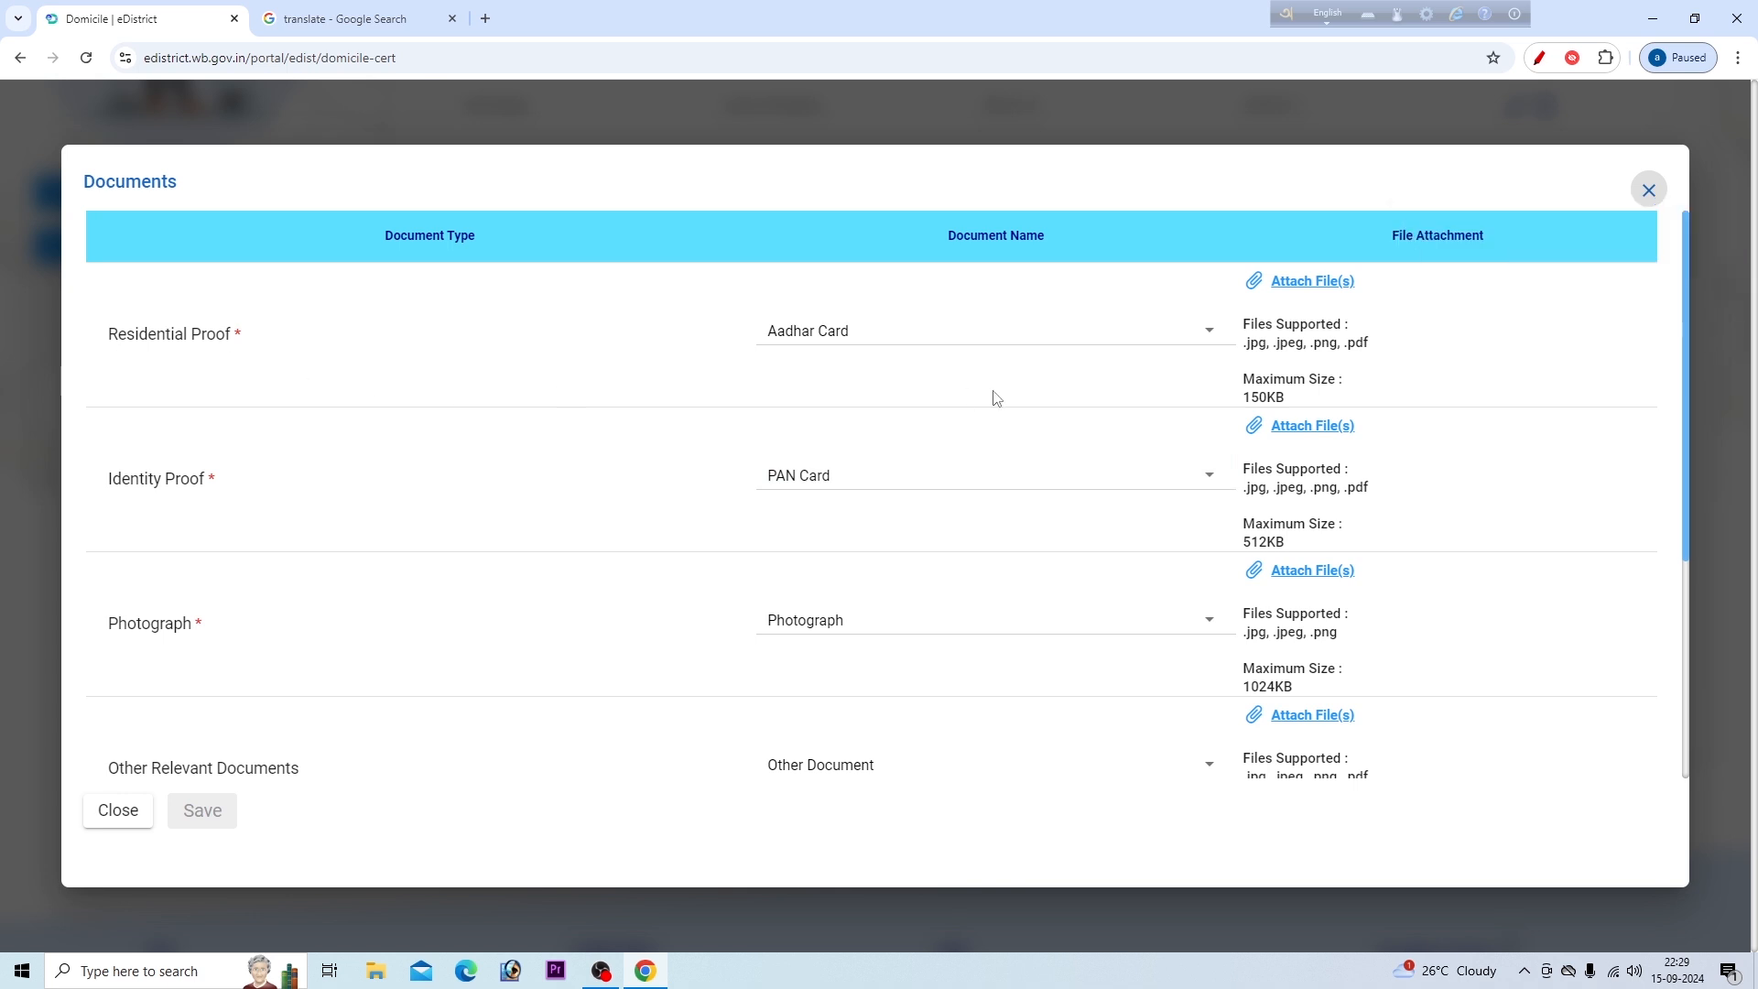
click(1210, 340)
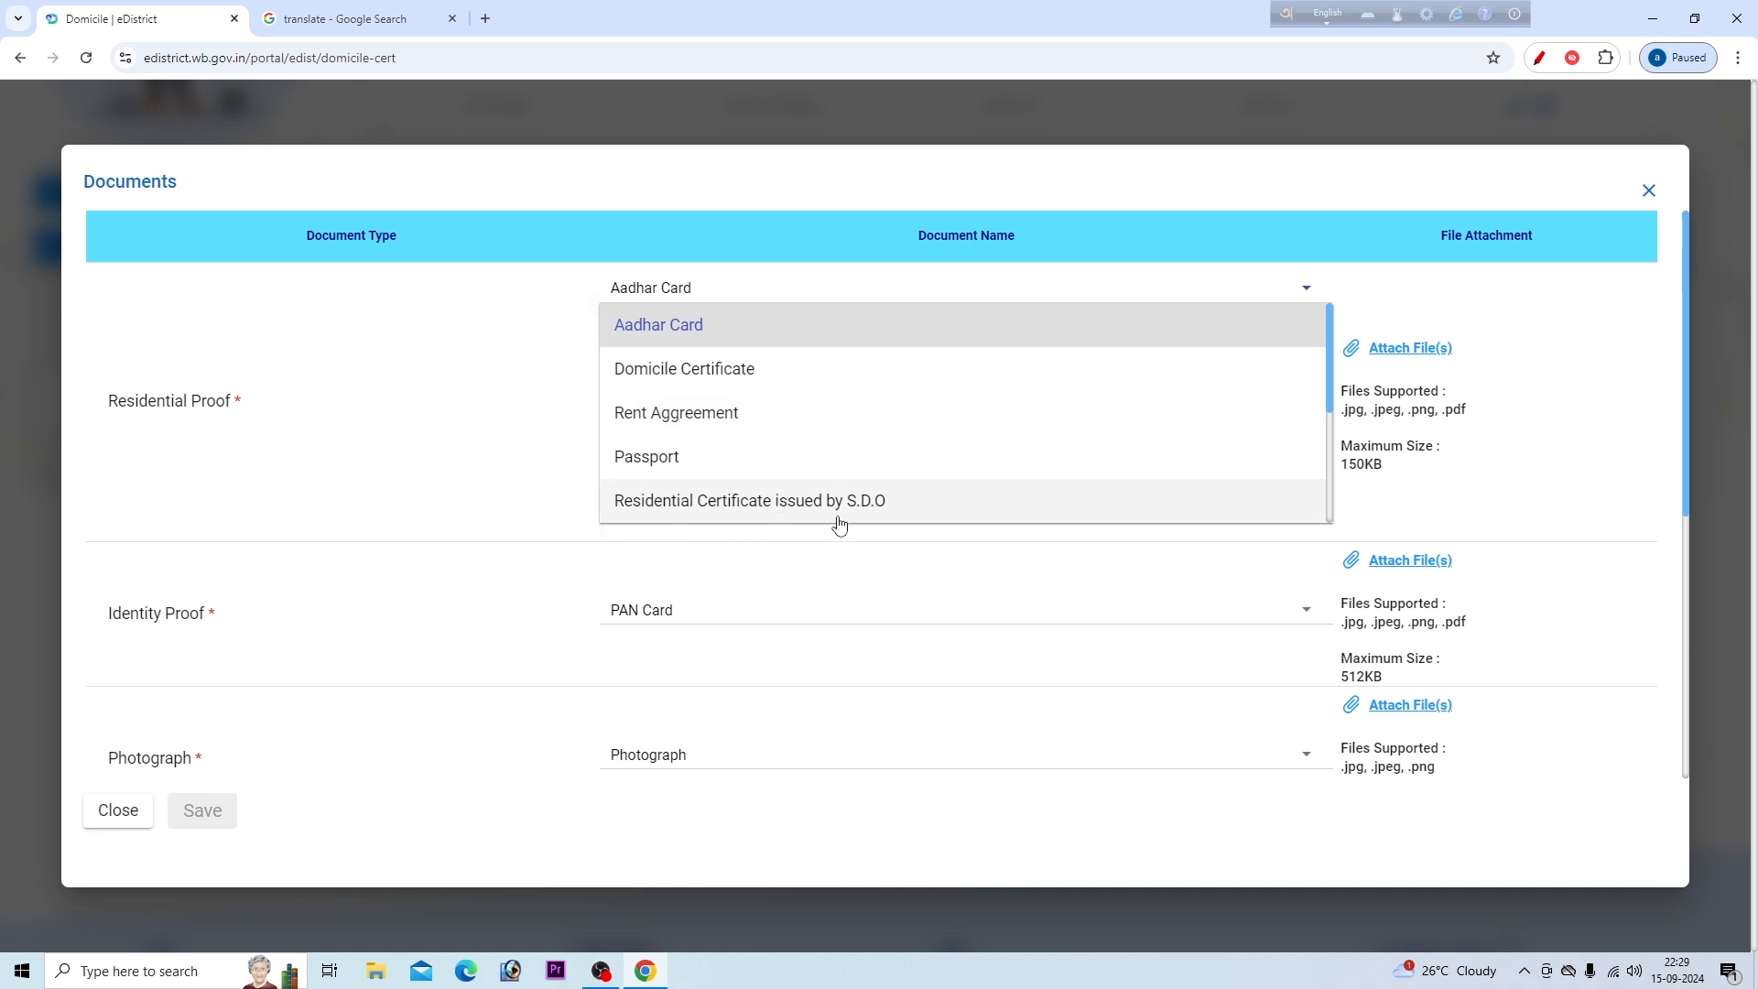
drag(1330, 403, 1343, 527)
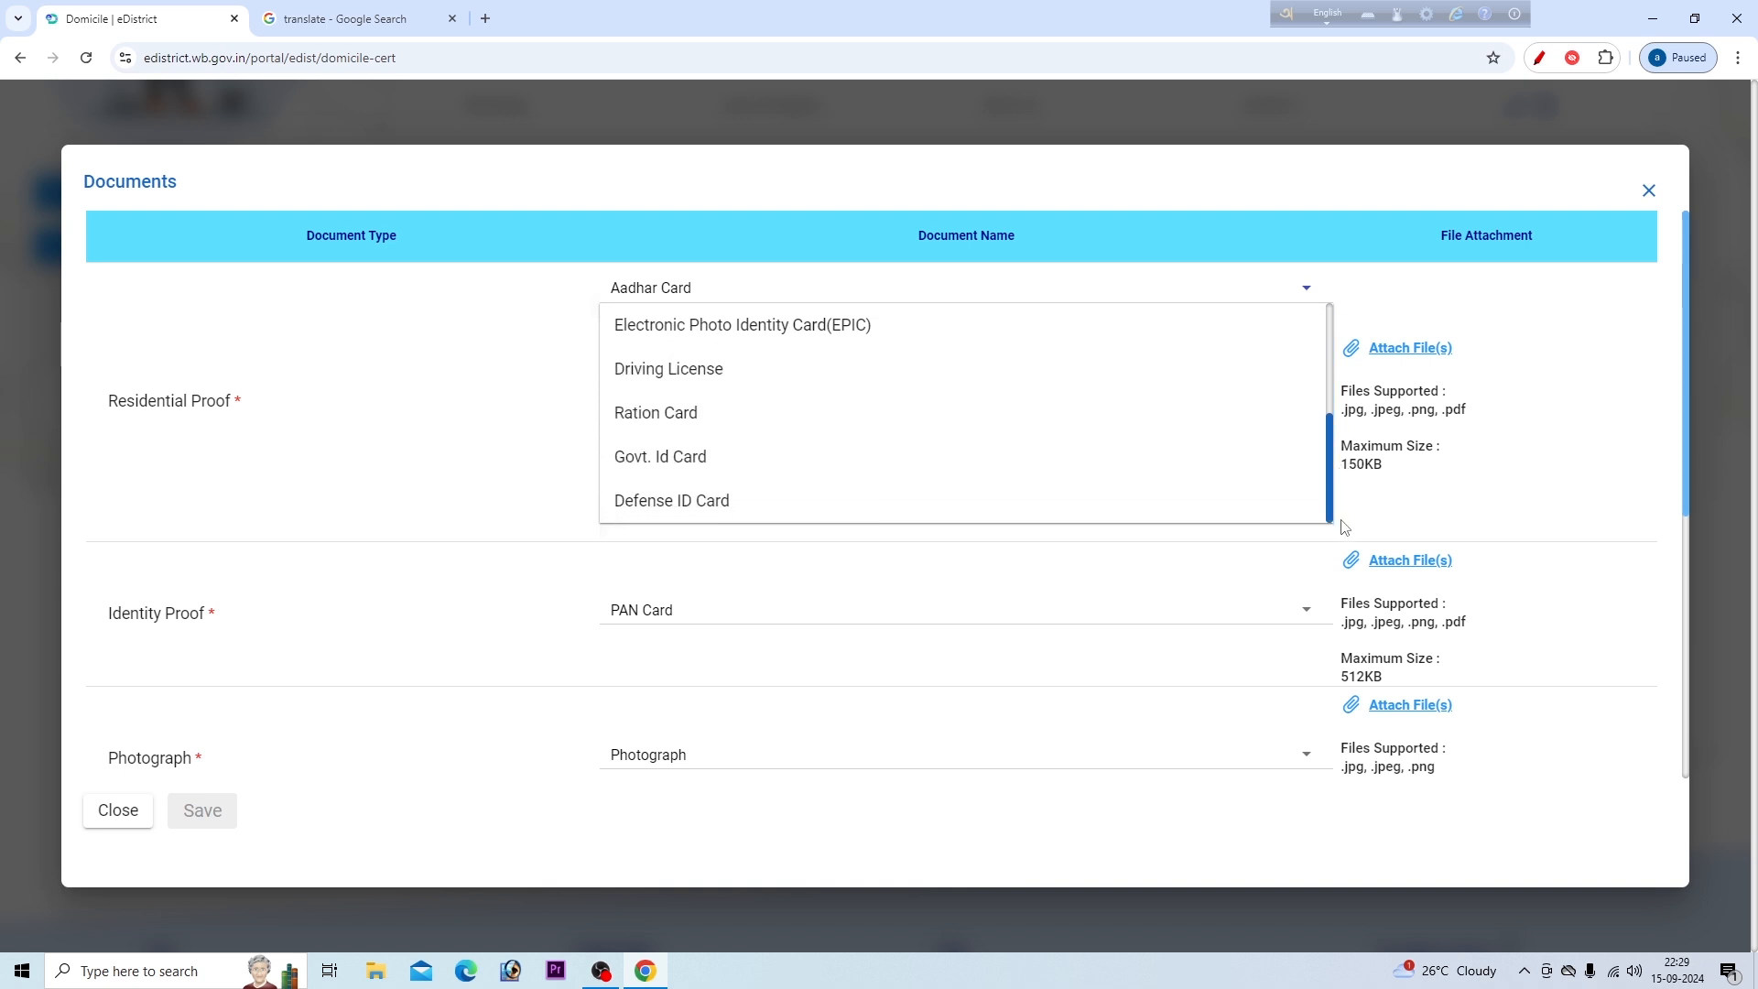
drag(1344, 527, 1300, 359)
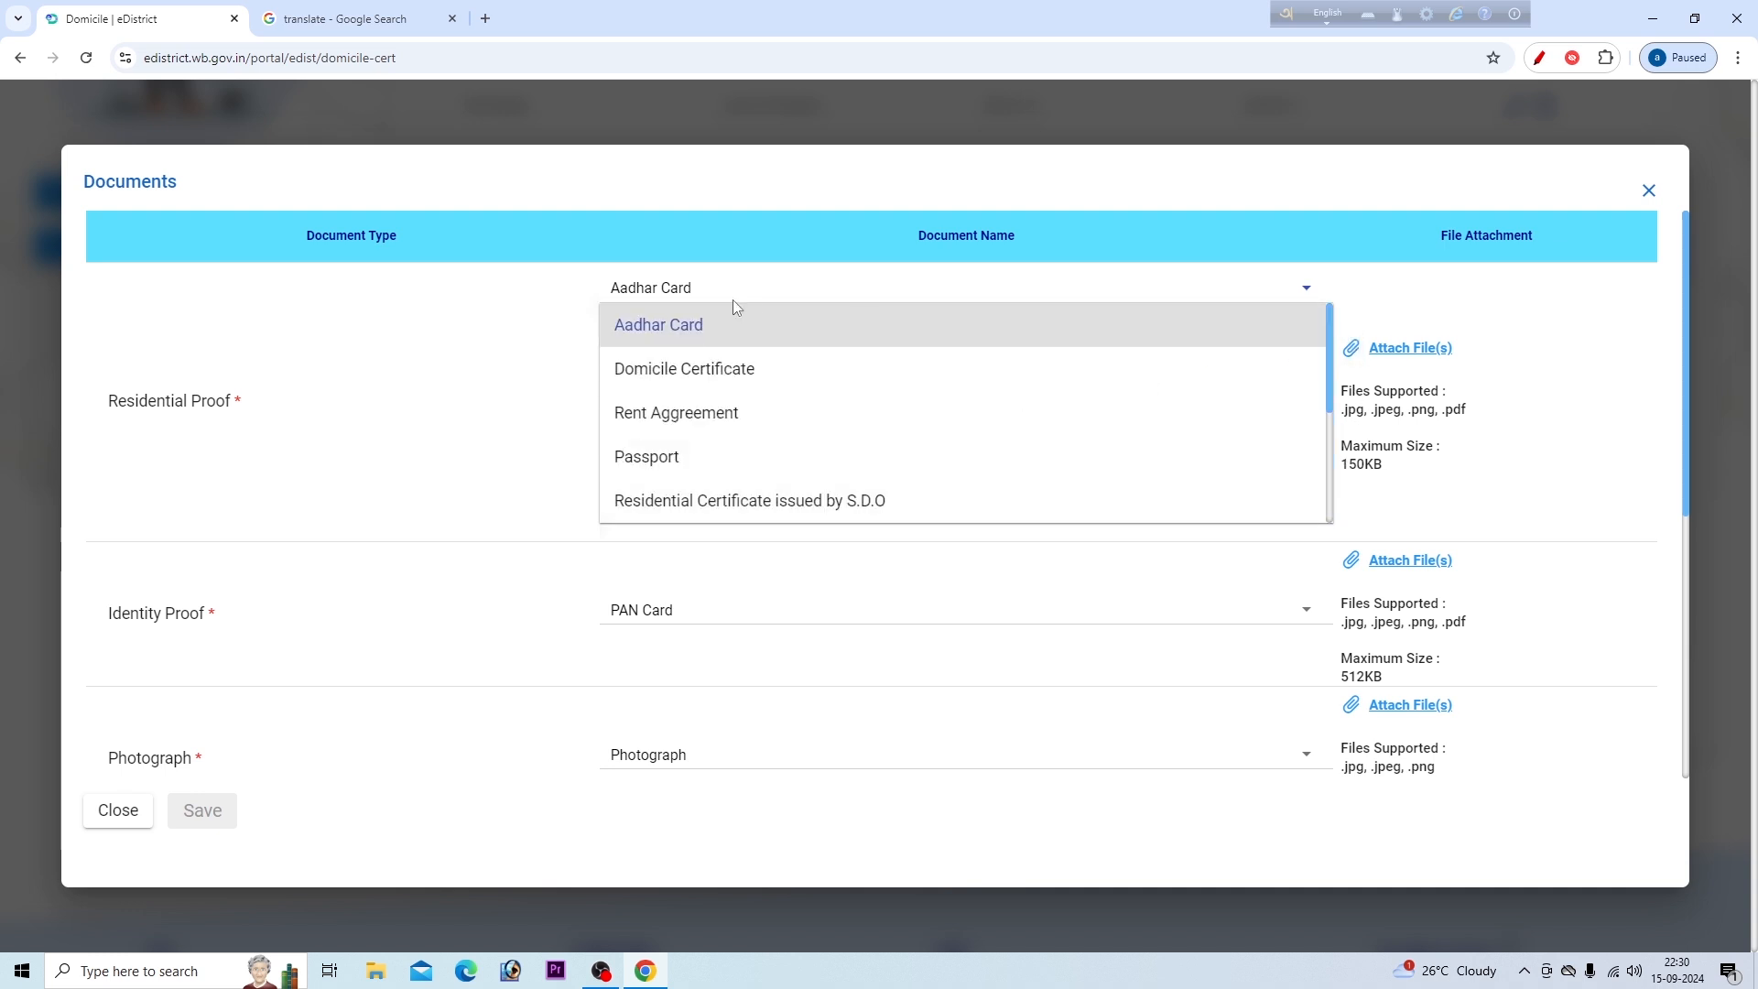
click(690, 335)
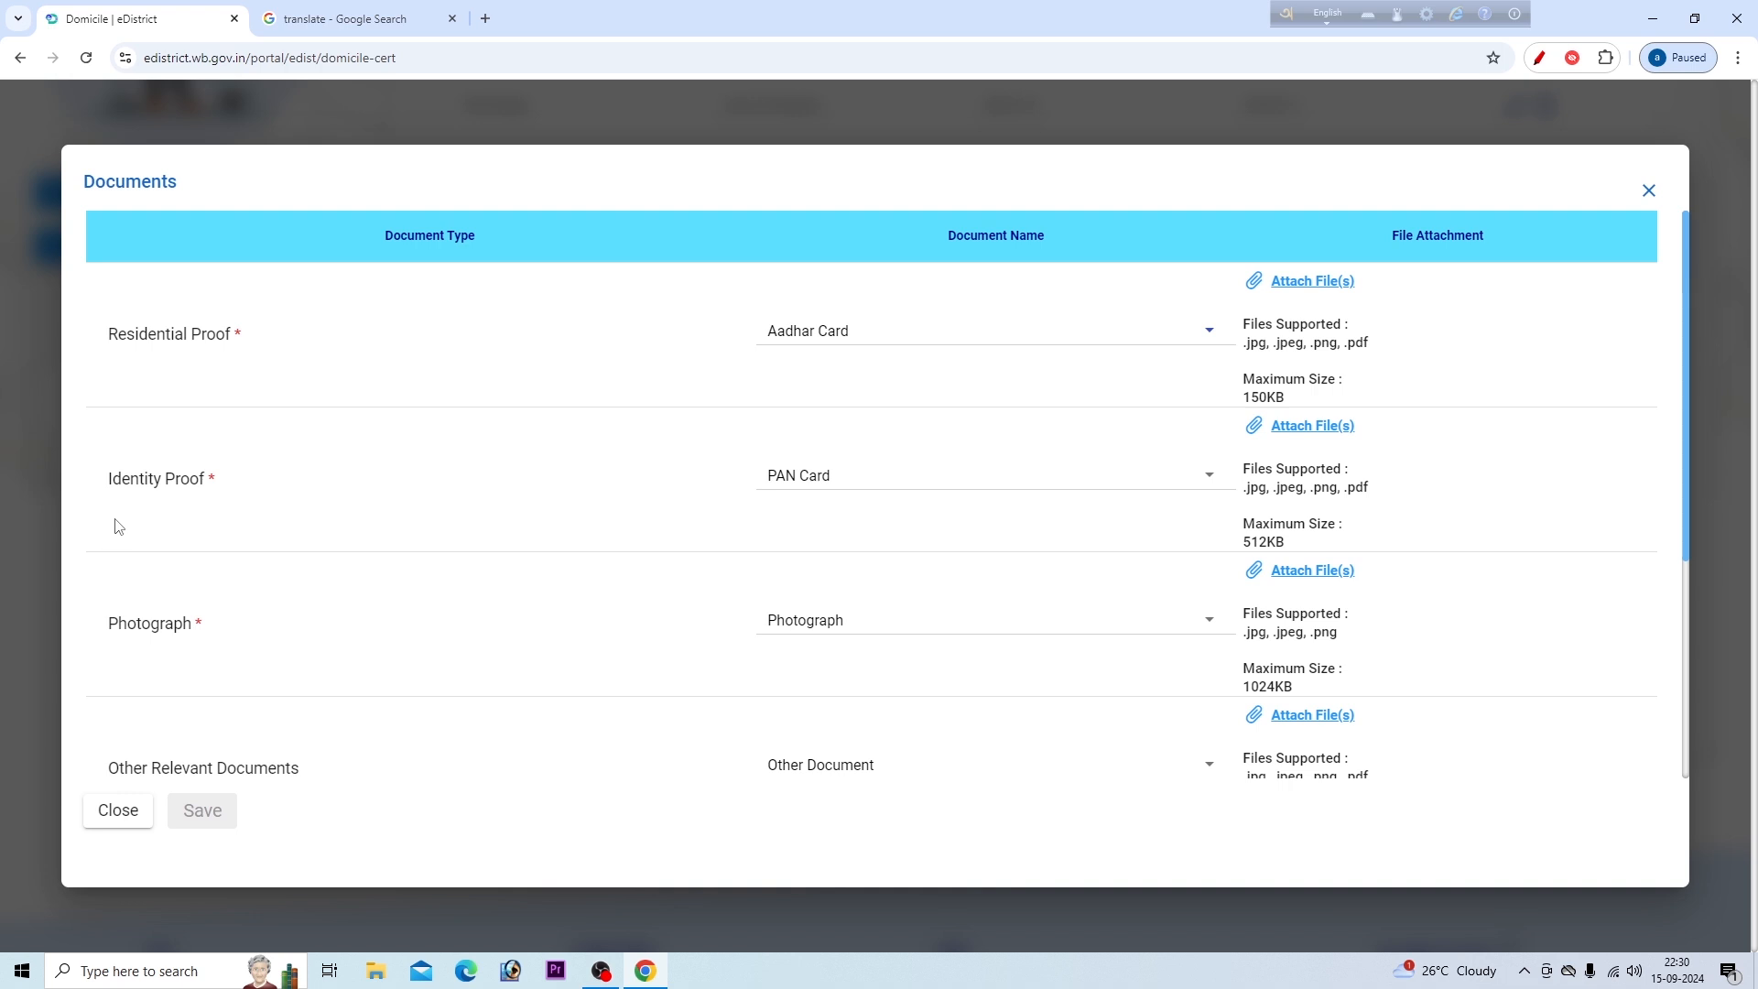
- Examine which documents are accepted as identity proof, photograph and proof of birth
click(1213, 491)
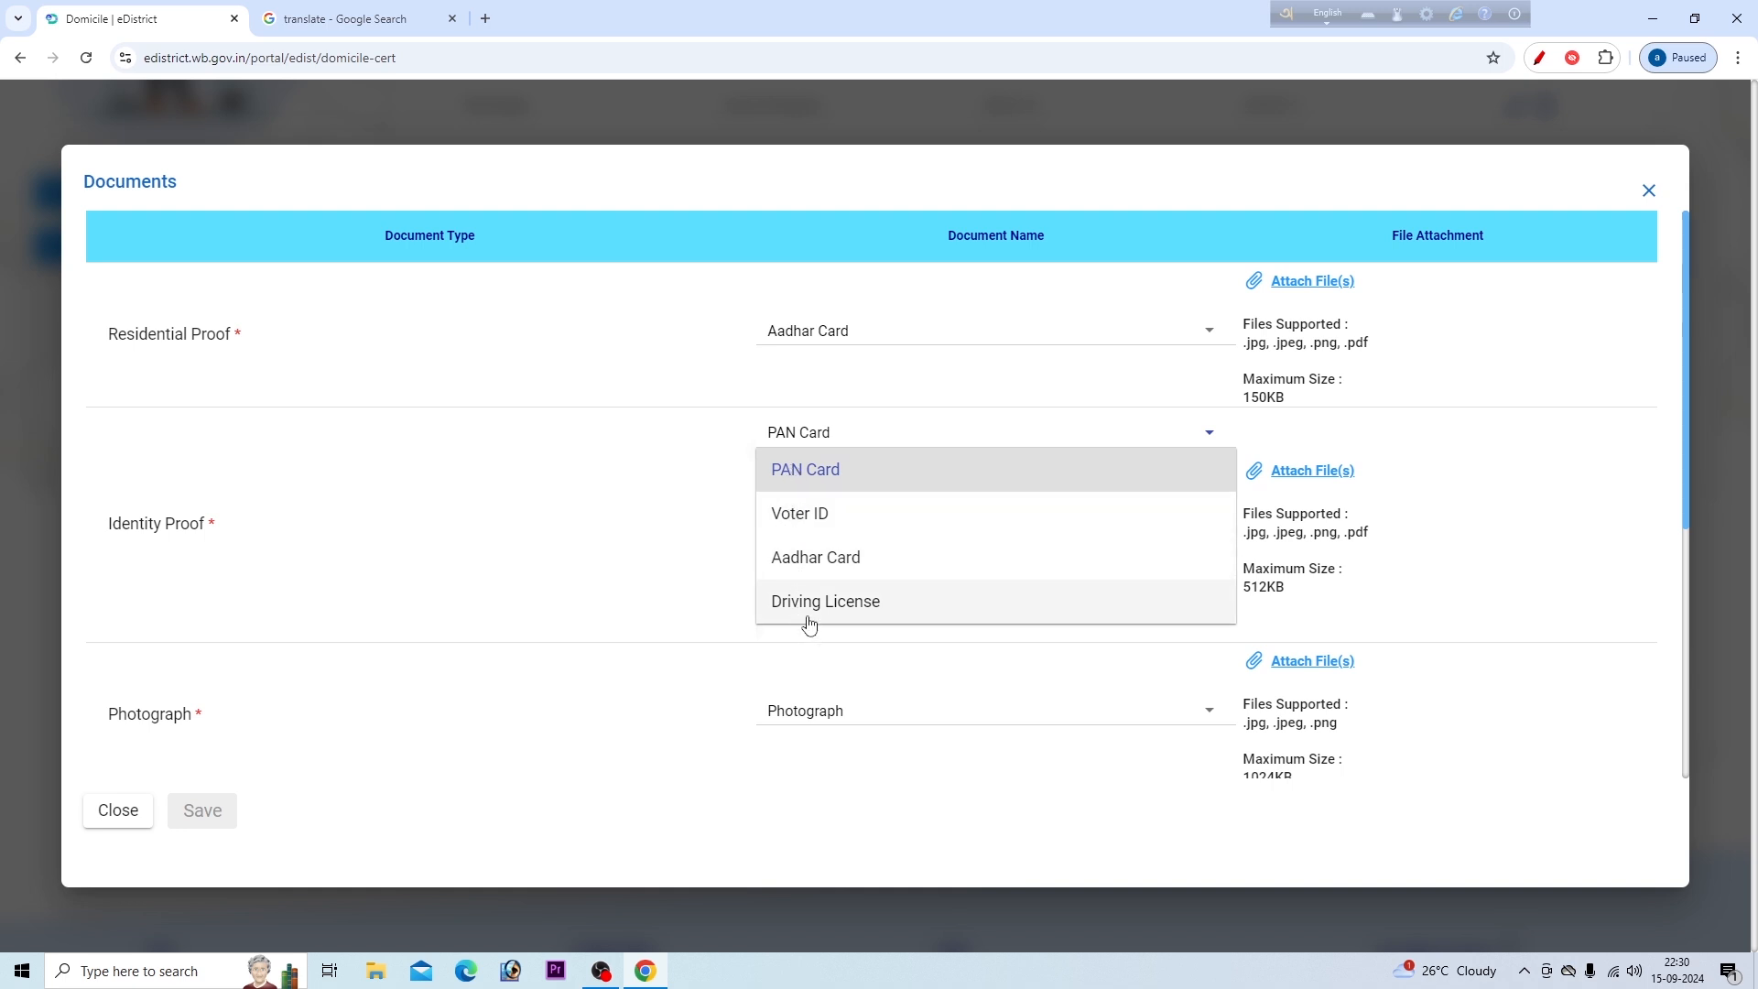
click(698, 524)
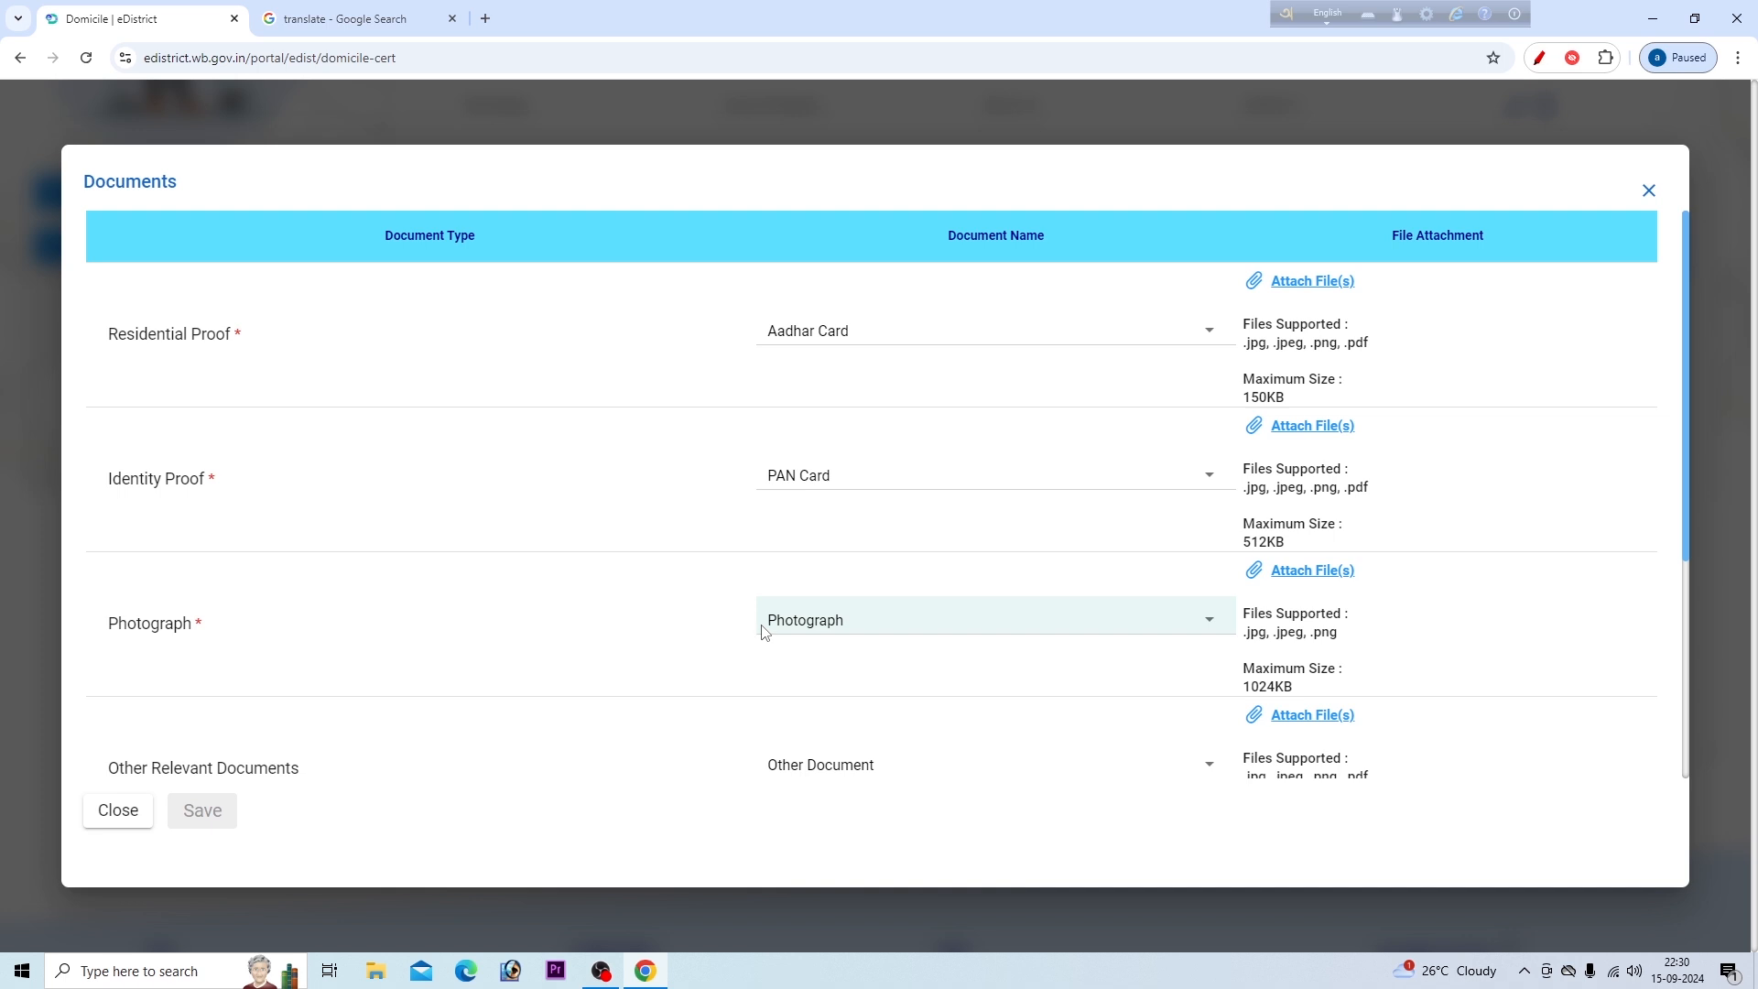
click(1214, 619)
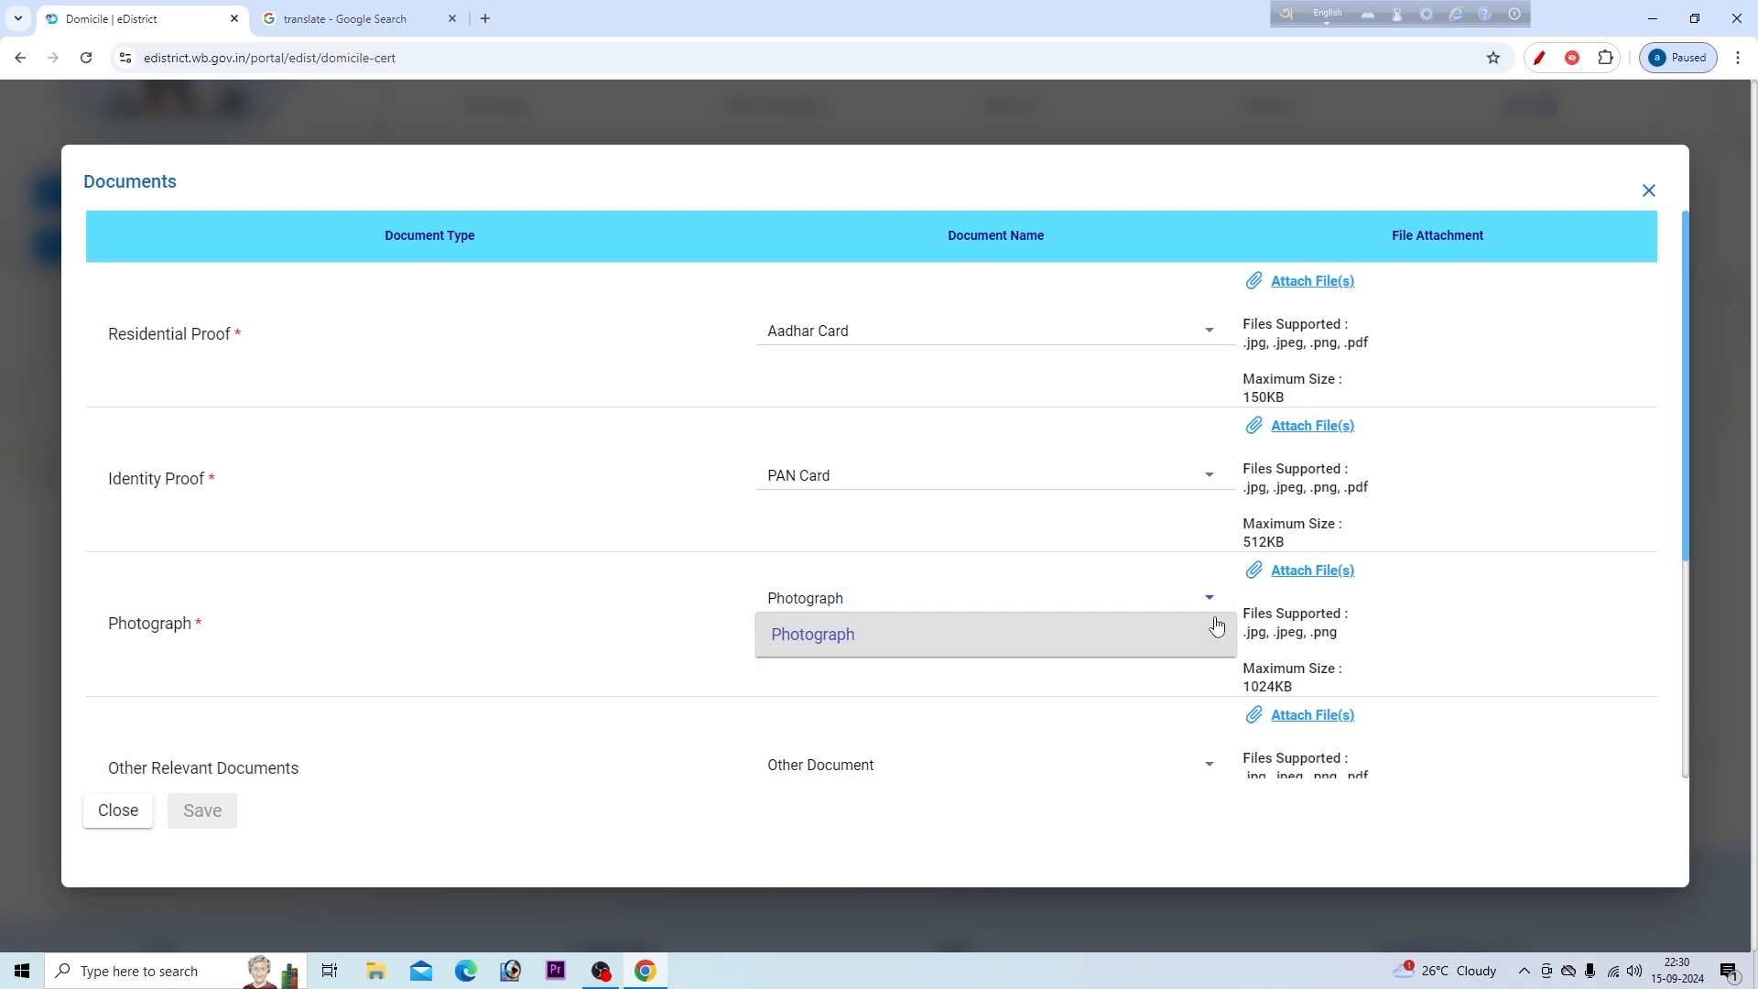
click(1216, 626)
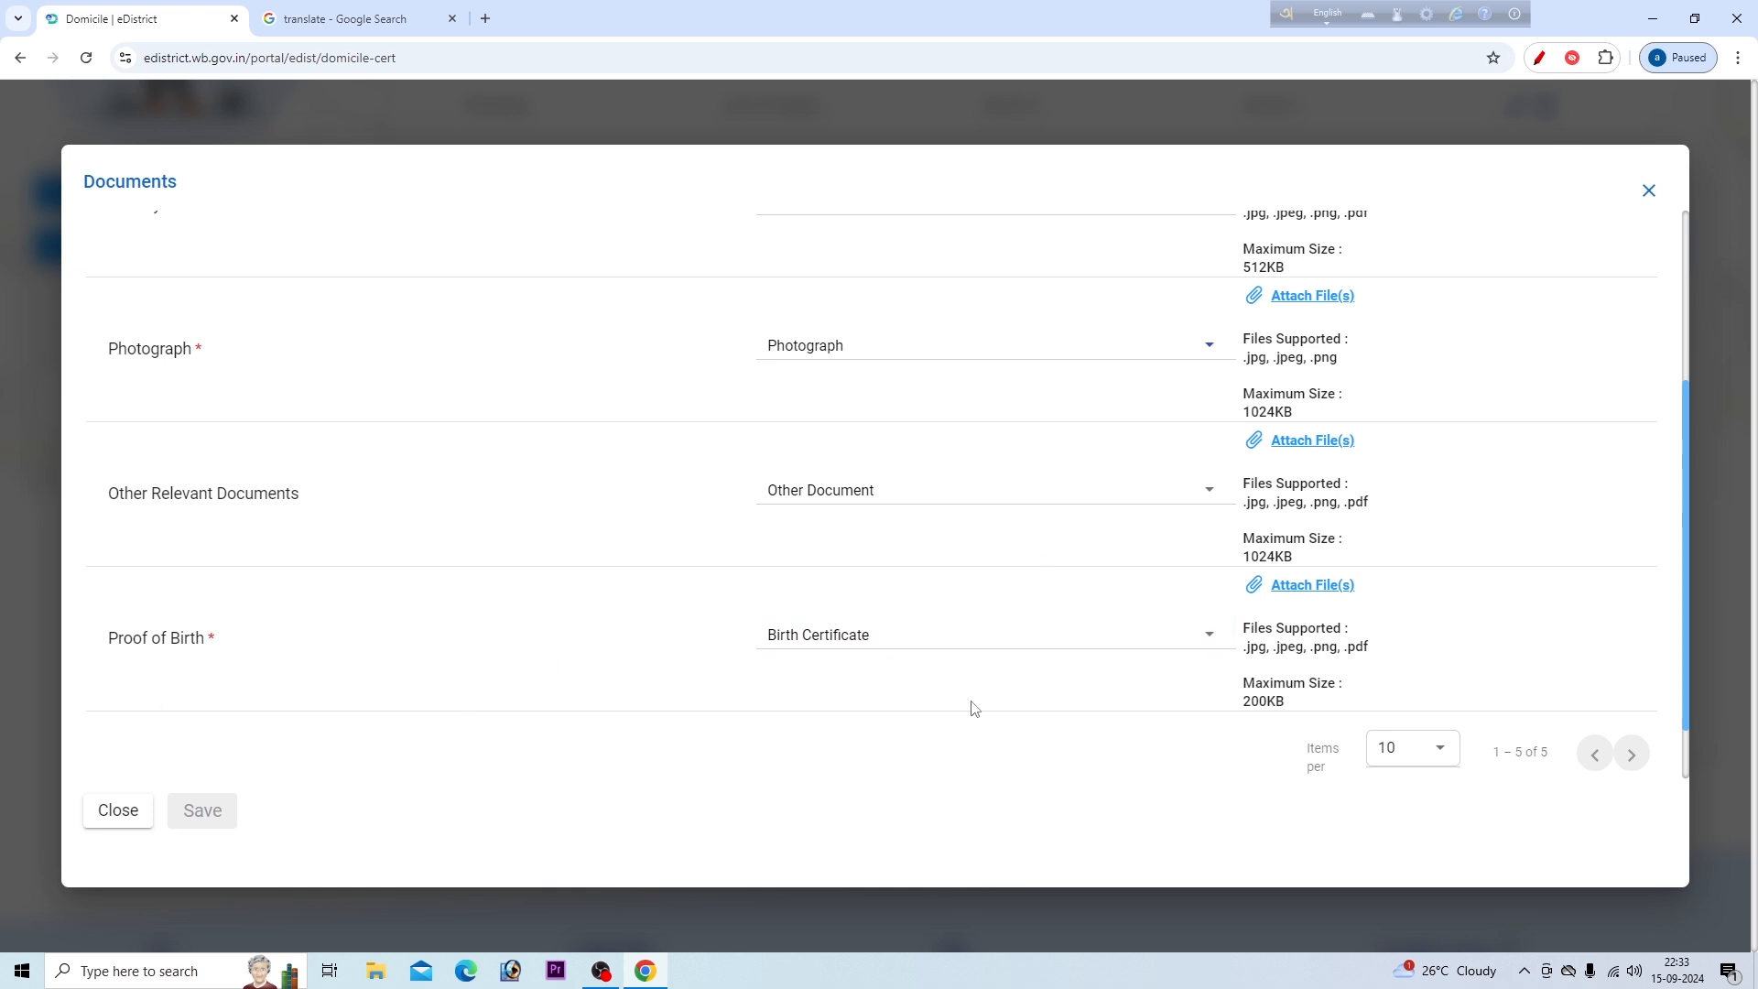
click(1195, 645)
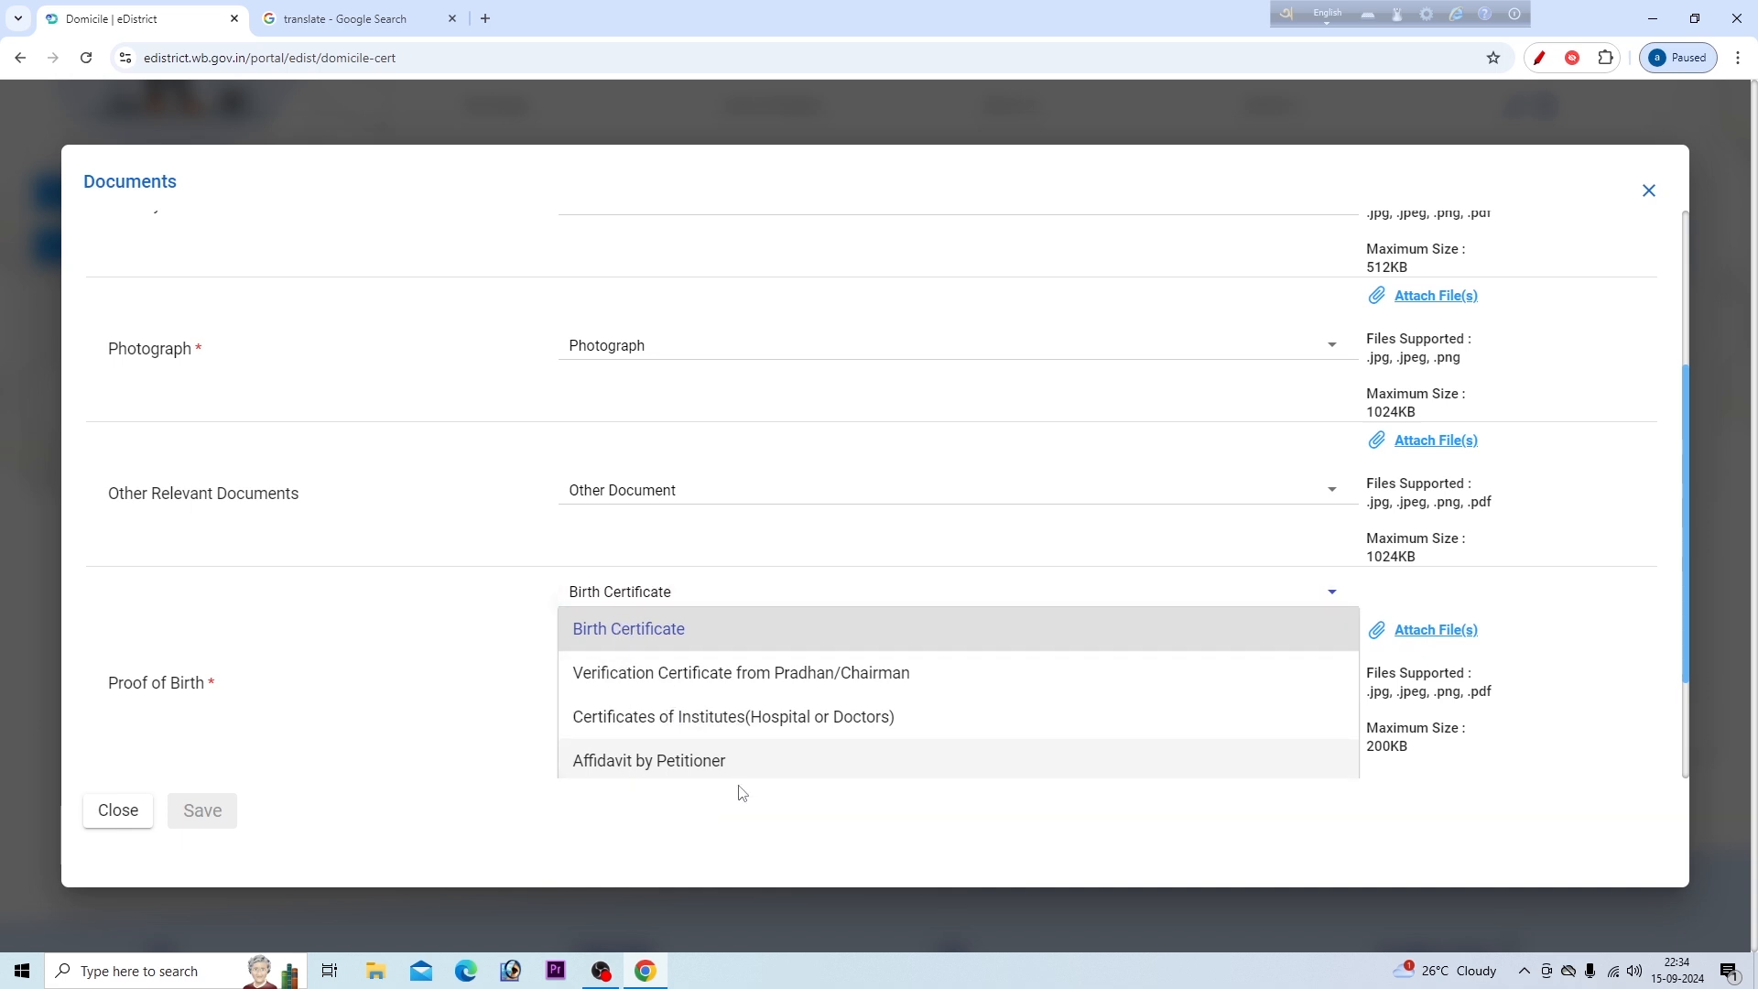
click(1562, 701)
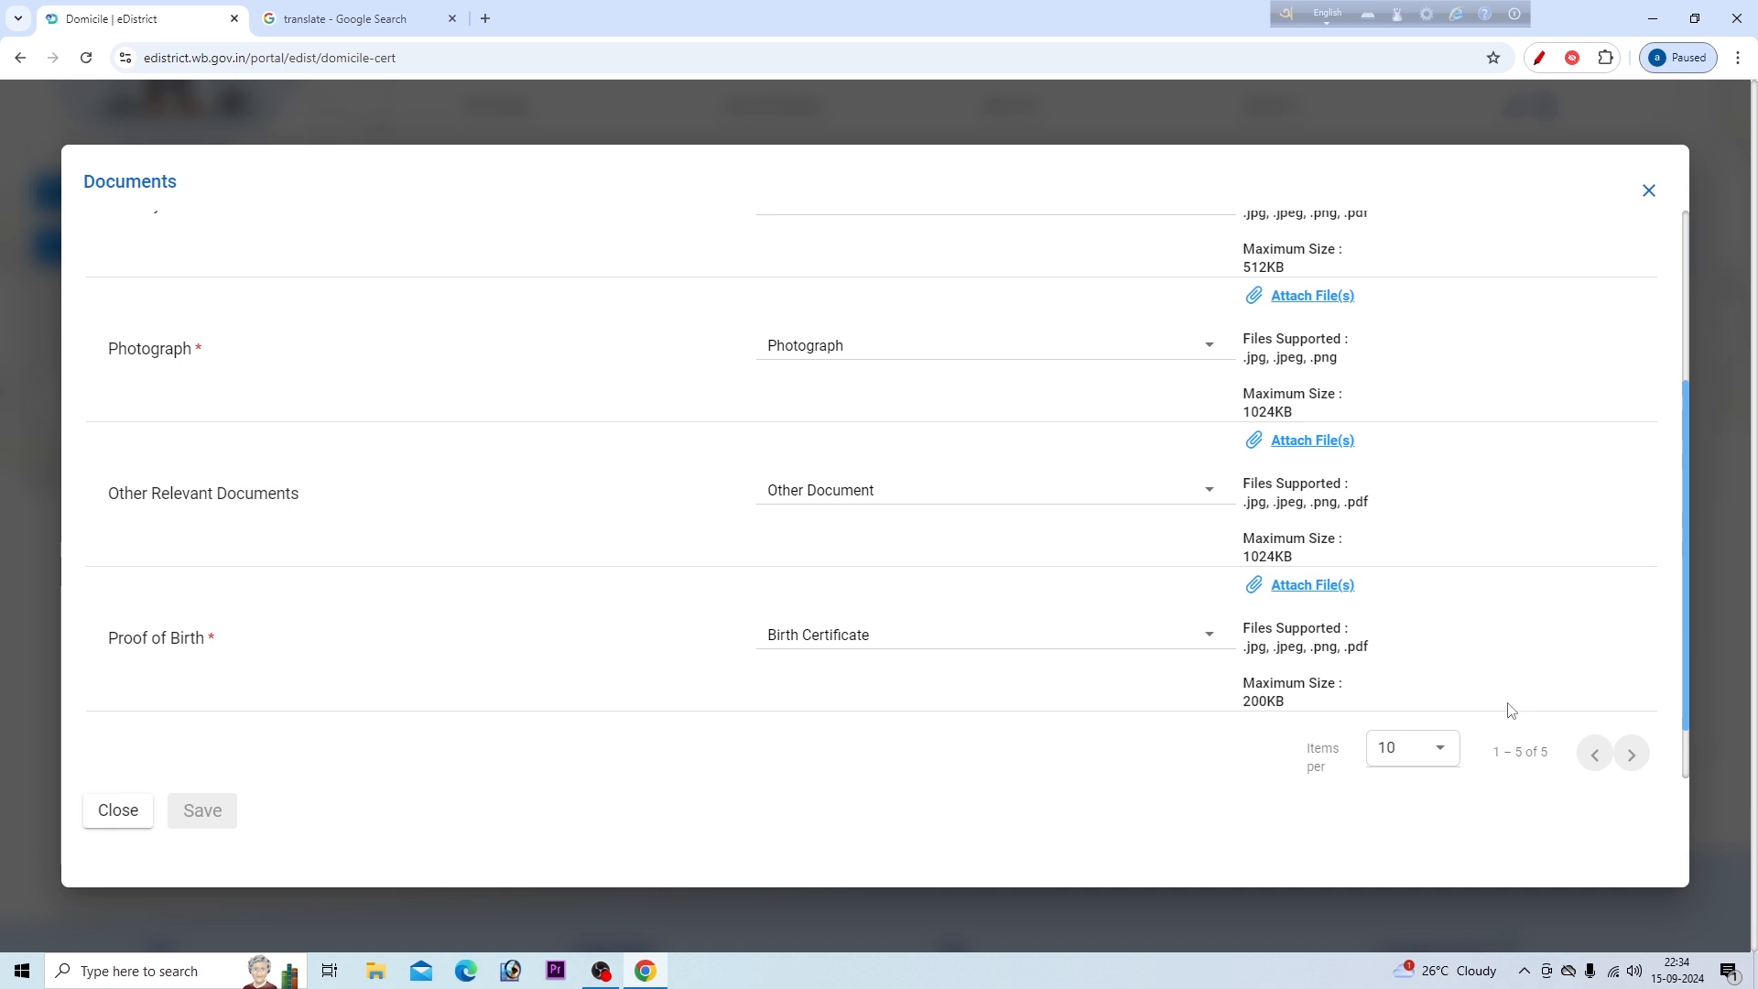
- Accept the declaration that the information is true, save the documents and submit the application
drag(1686, 614, 1689, 755)
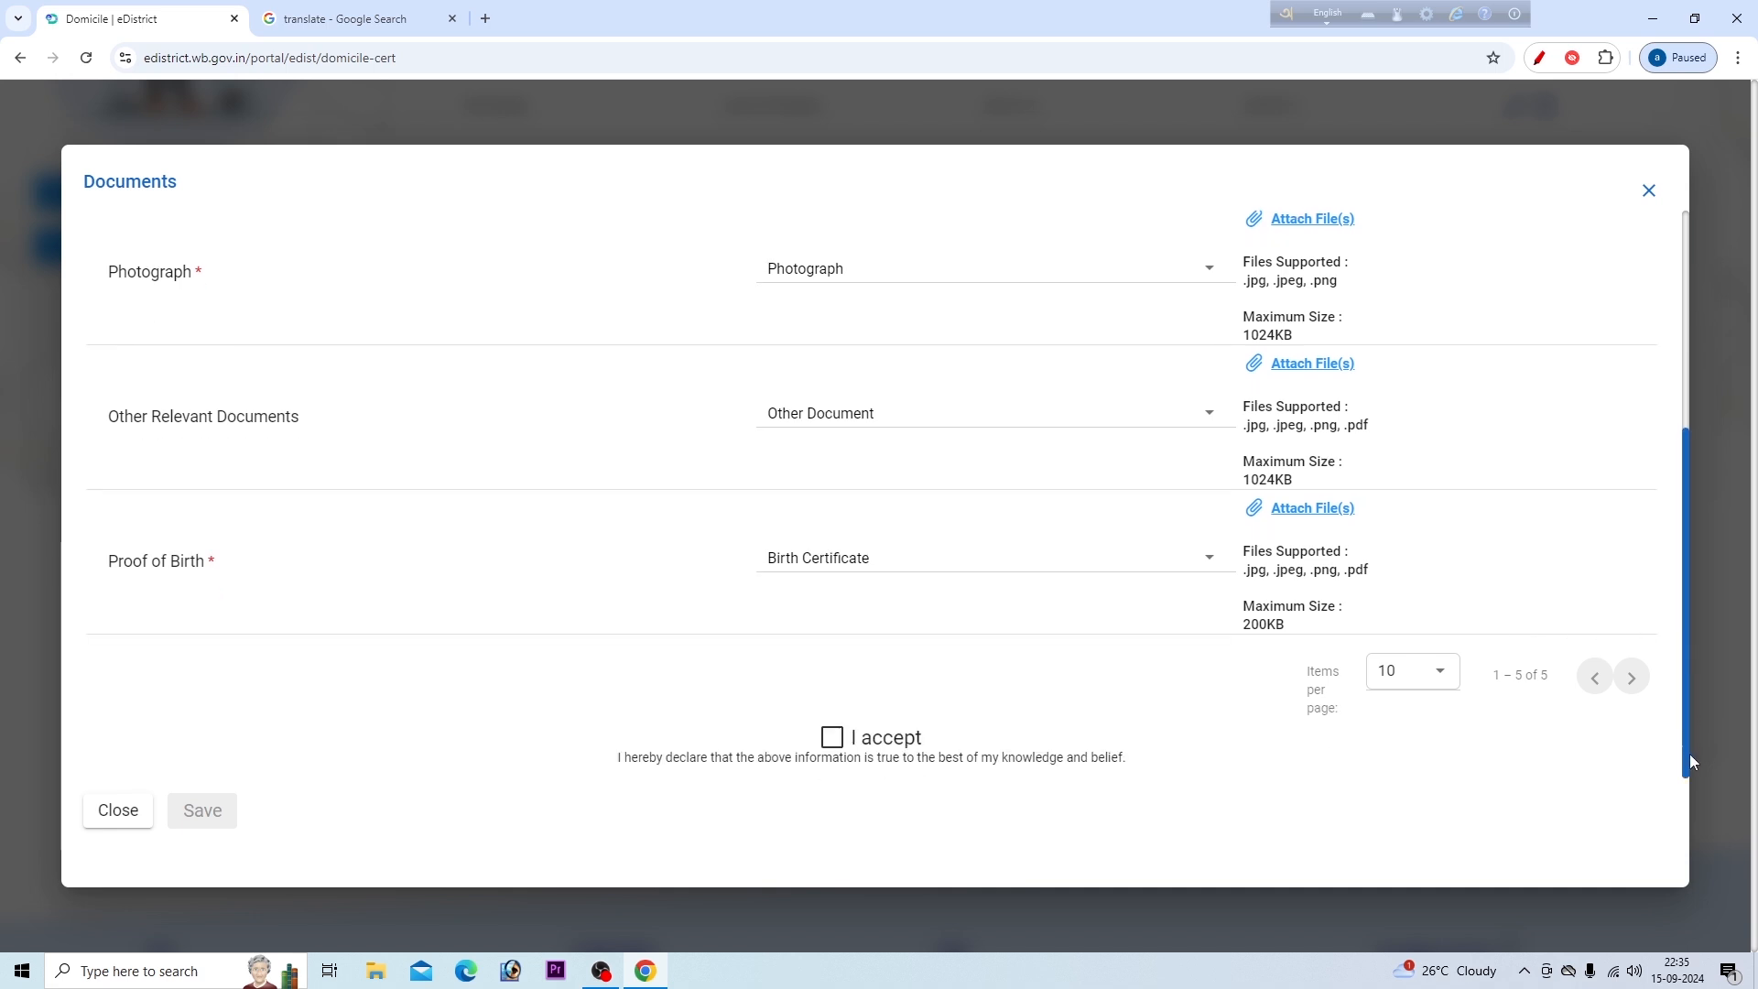
click(832, 737)
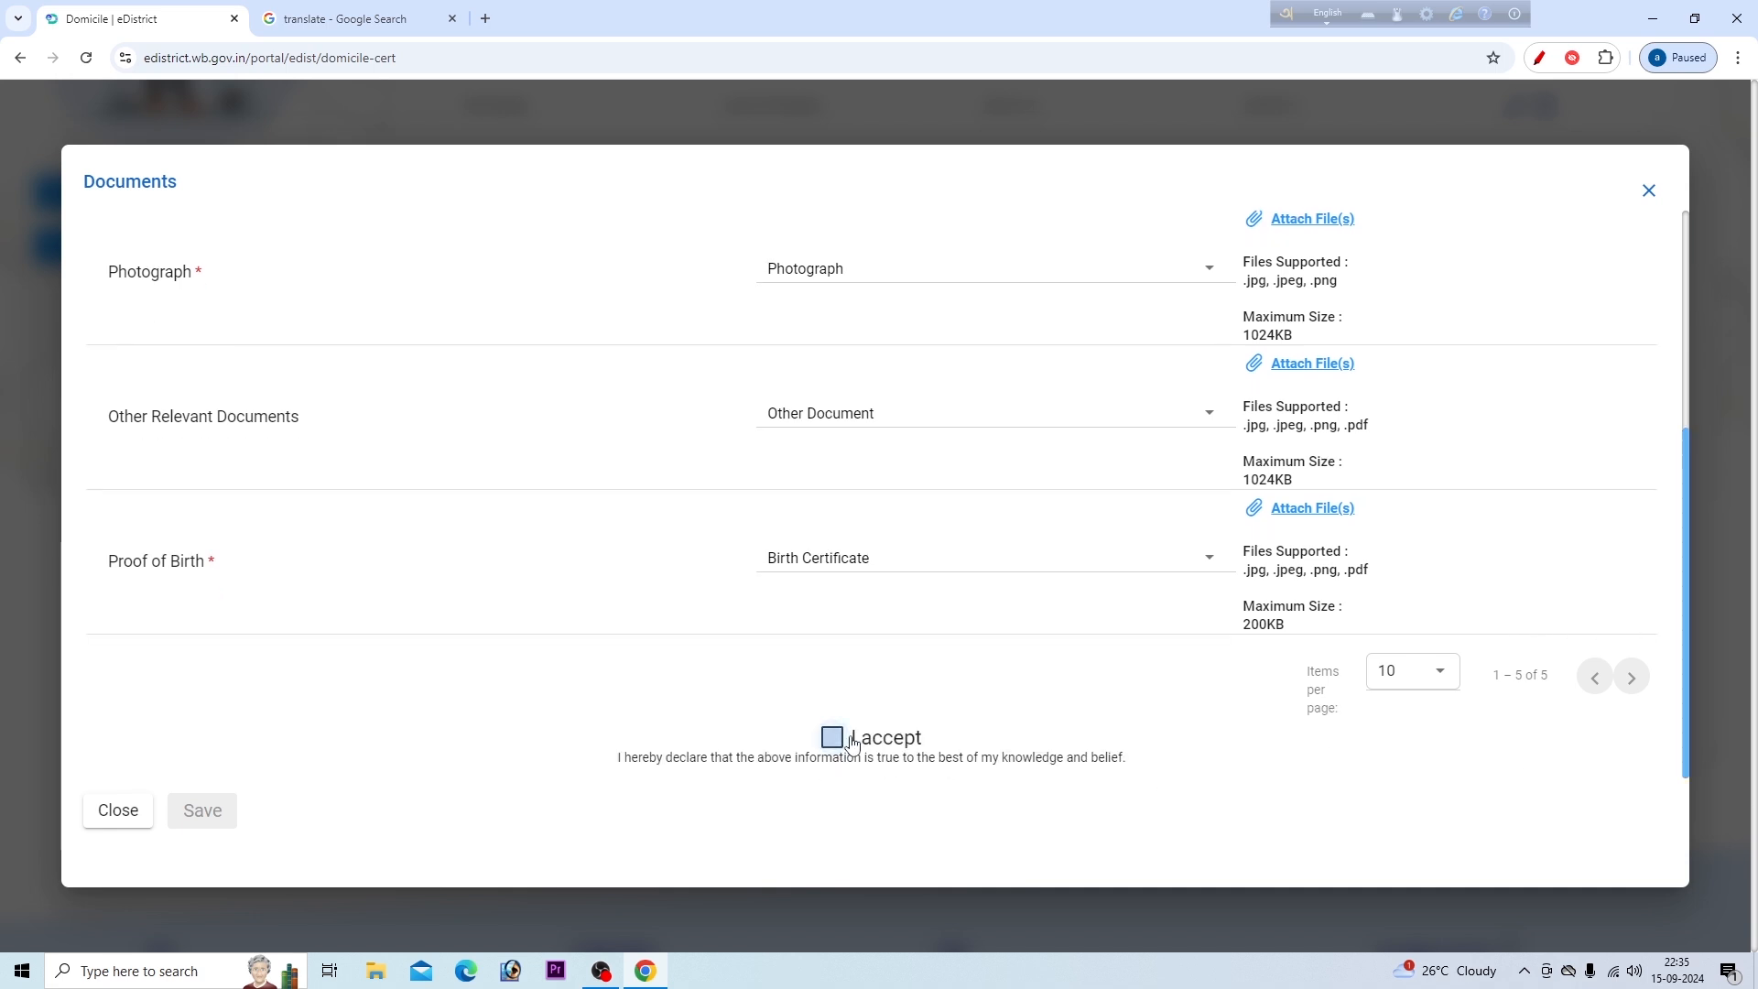
click(204, 811)
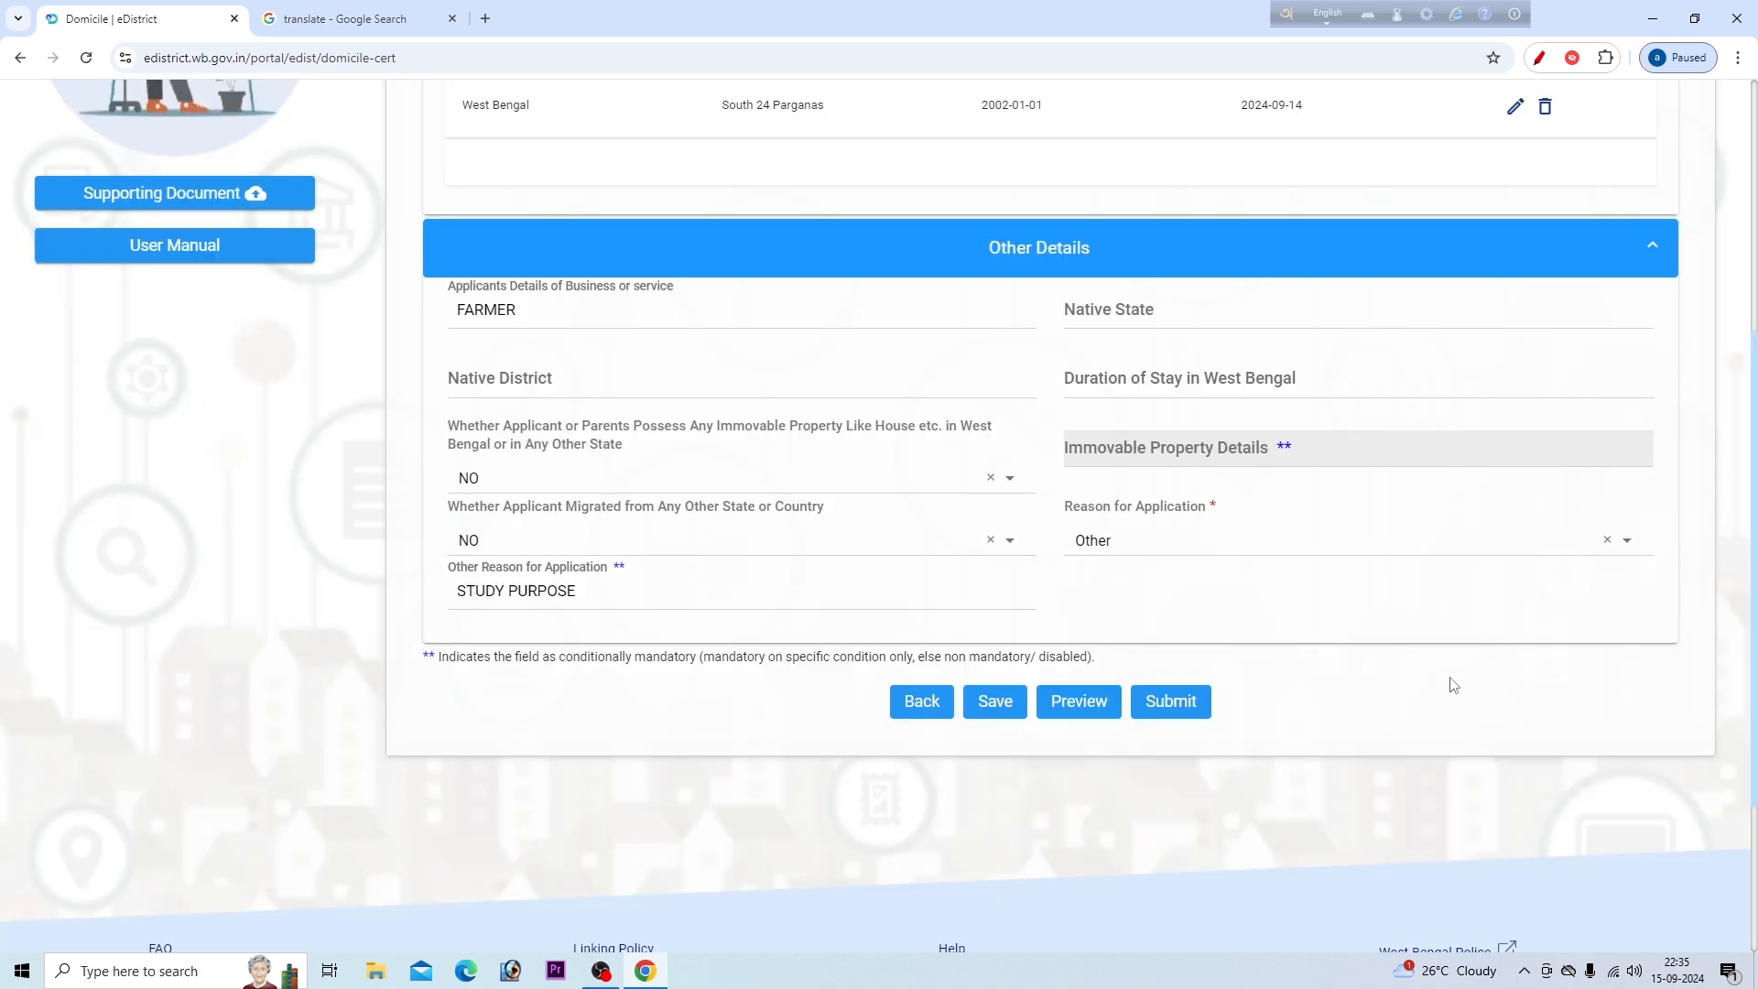
click(1169, 702)
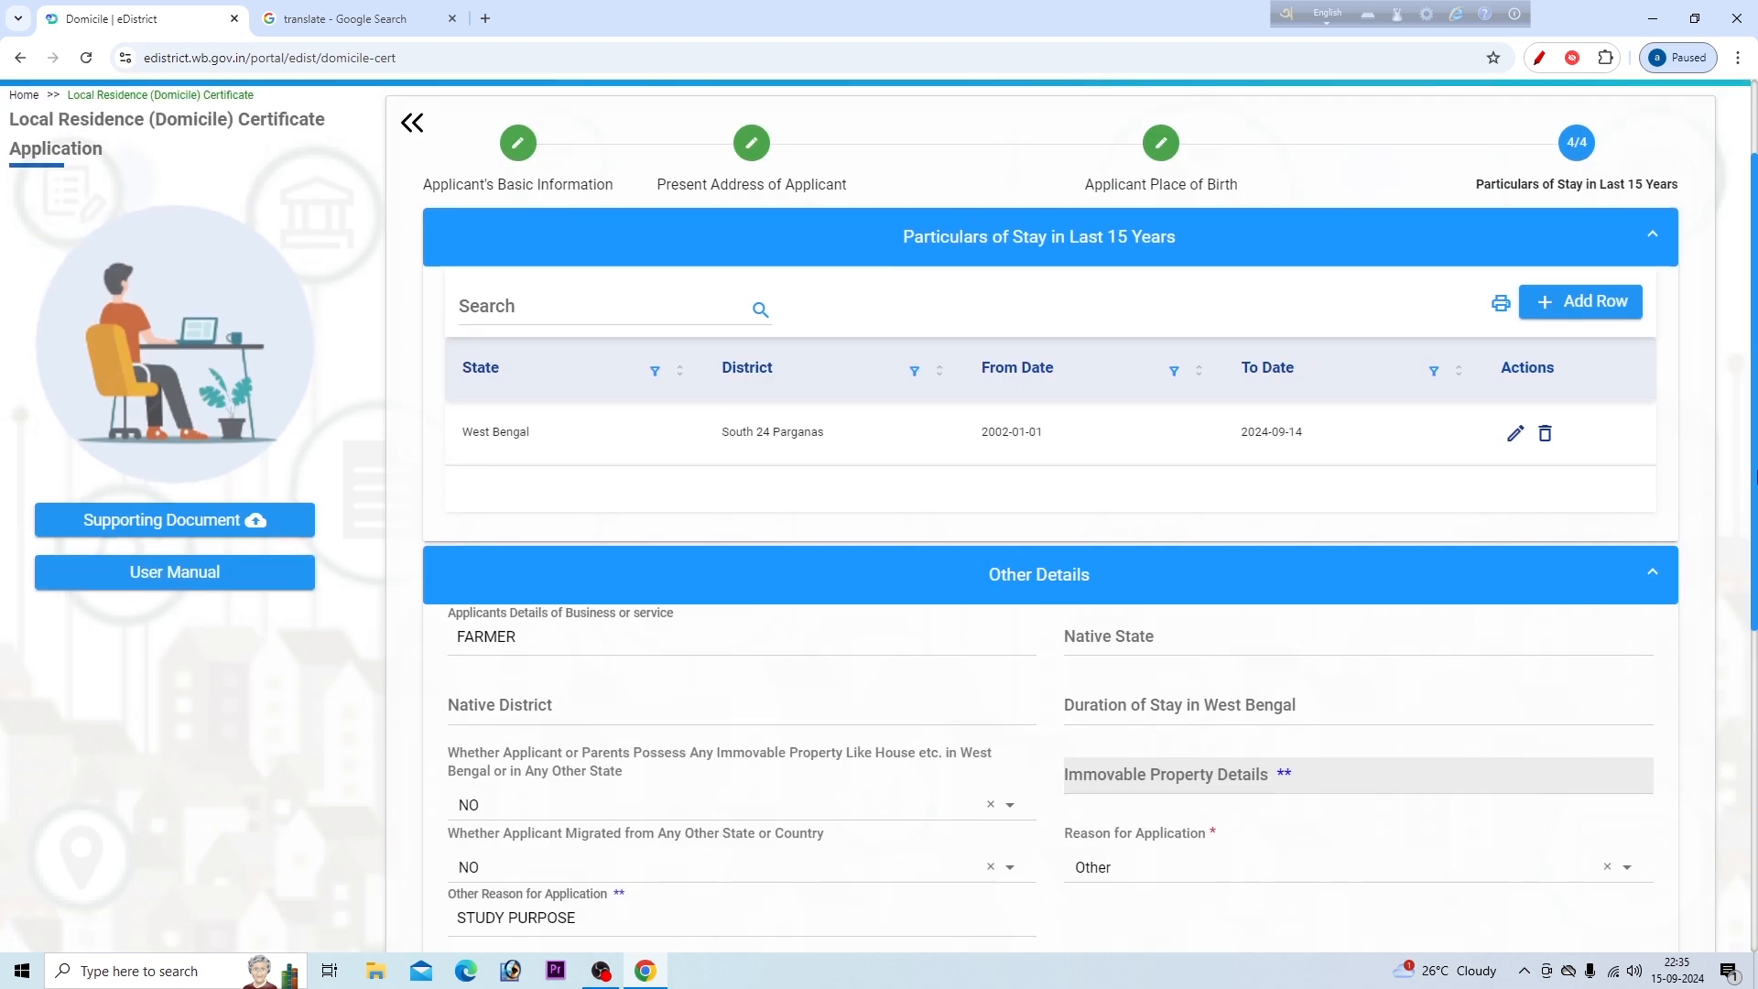